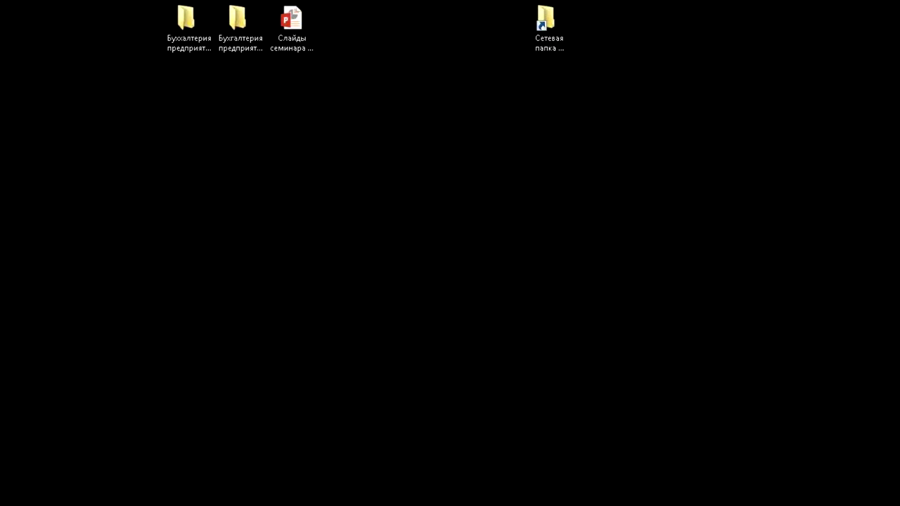
Add a 1C Предприятие desktop shortcut and pick out the 3.0.50.18 Полный distribution folder
{"action": "left_click_drag", "start_coordinate": [484, 155], "coordinate": [391, 53]}
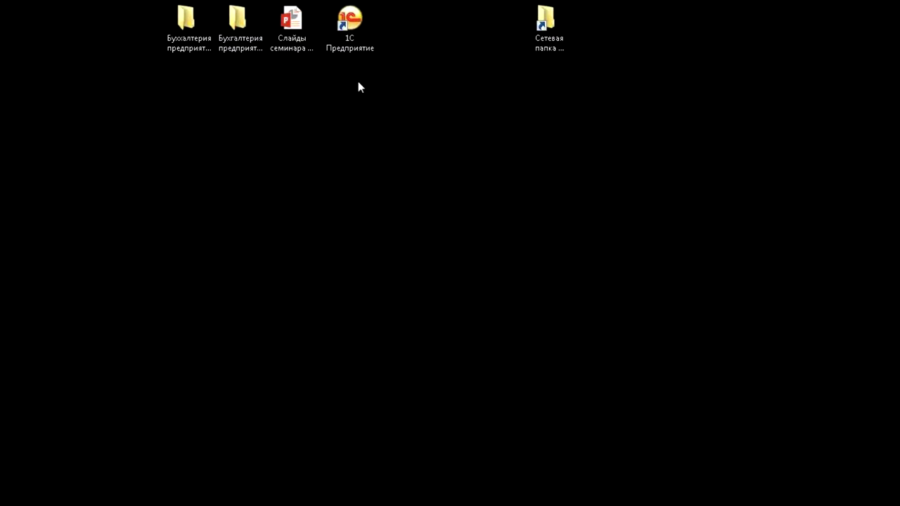
{"action": "left_click", "coordinate": [251, 39]}
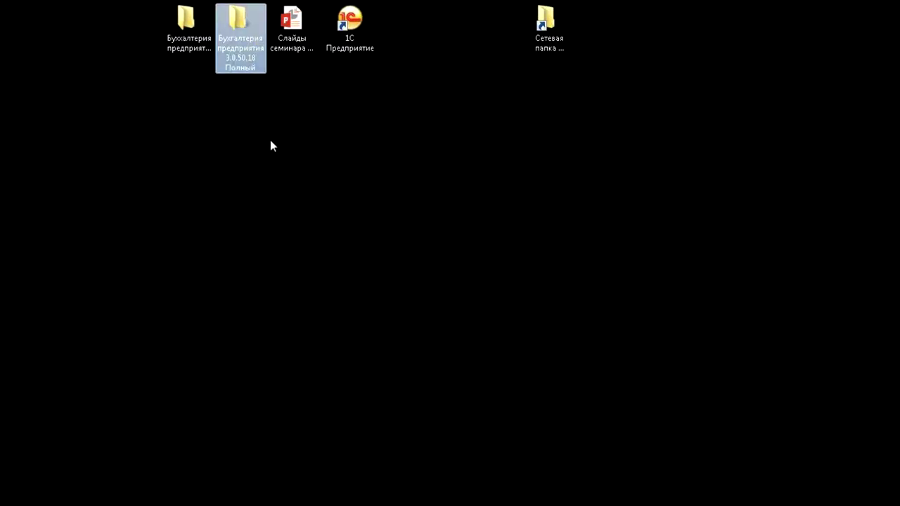
{"action": "left_click", "coordinate": [211, 25]}
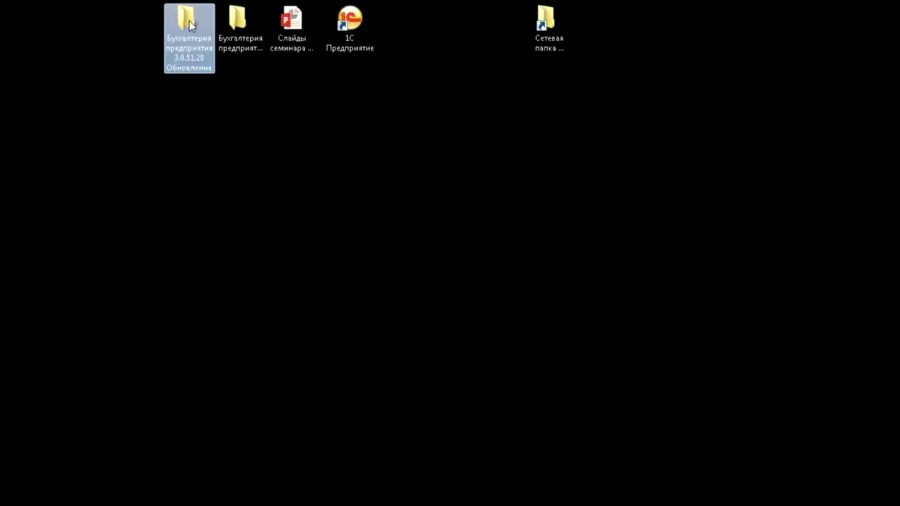
{"action": "left_click", "coordinate": [253, 72]}
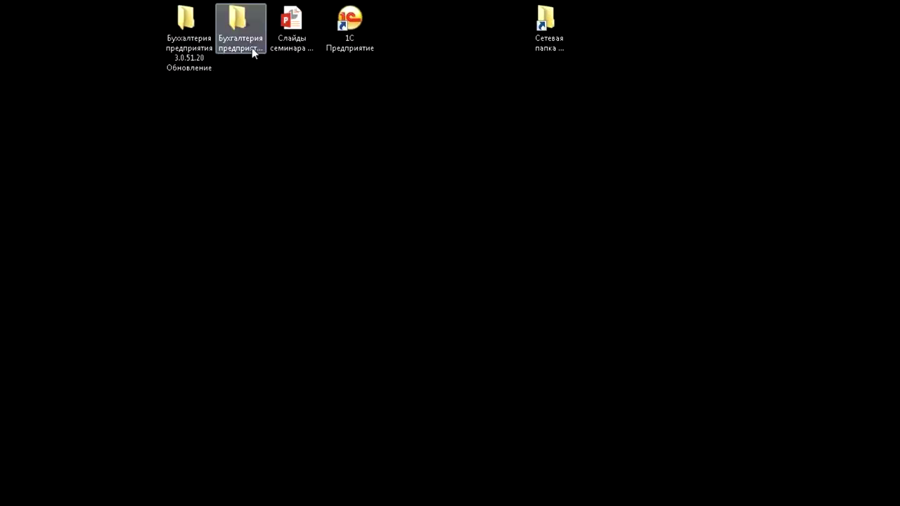
{"action": "left_click", "coordinate": [252, 50]}
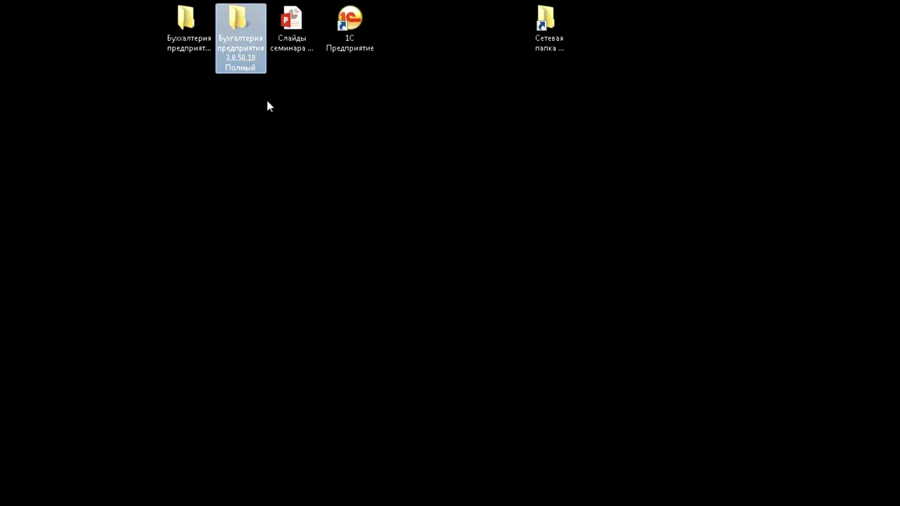
{"action": "left_click", "coordinate": [357, 129]}
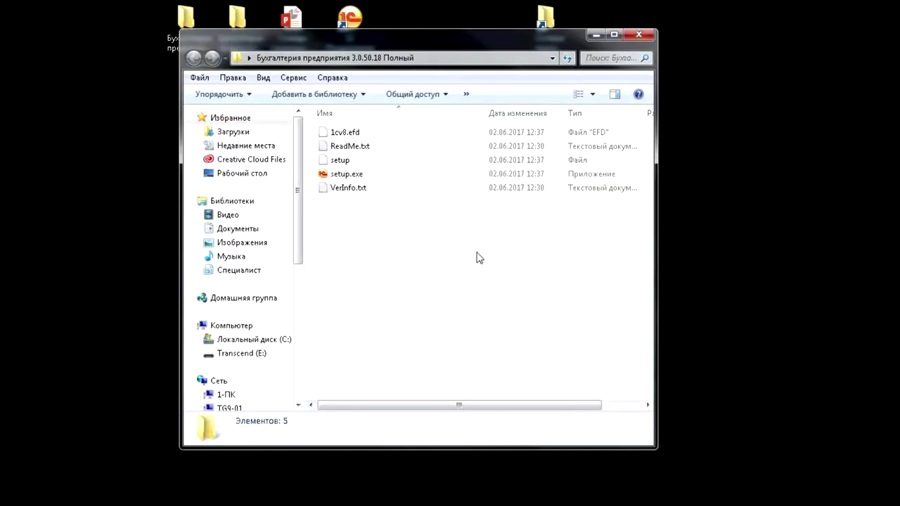
Reposition and widen the distribution folder window so the file sizes show
{"action": "left_click_drag", "start_coordinate": [526, 44], "coordinate": [501, 44]}
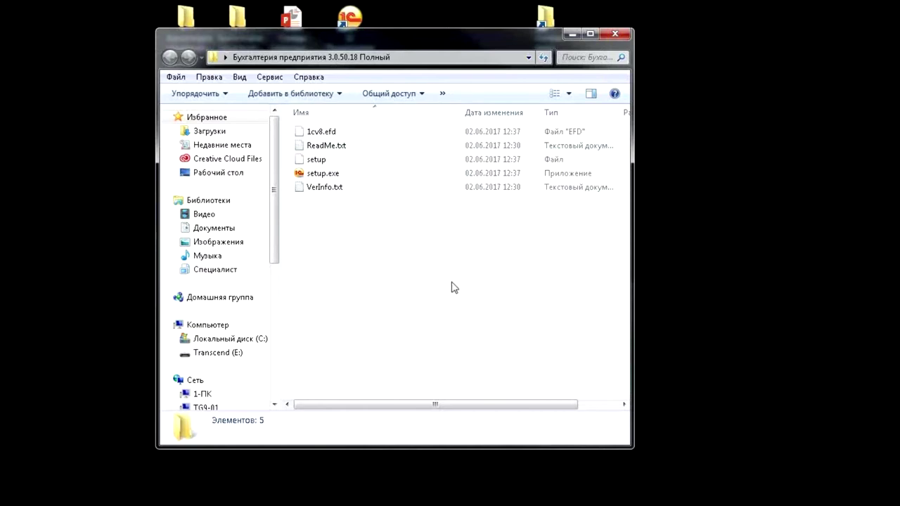
{"action": "double_click", "coordinate": [344, 174]}
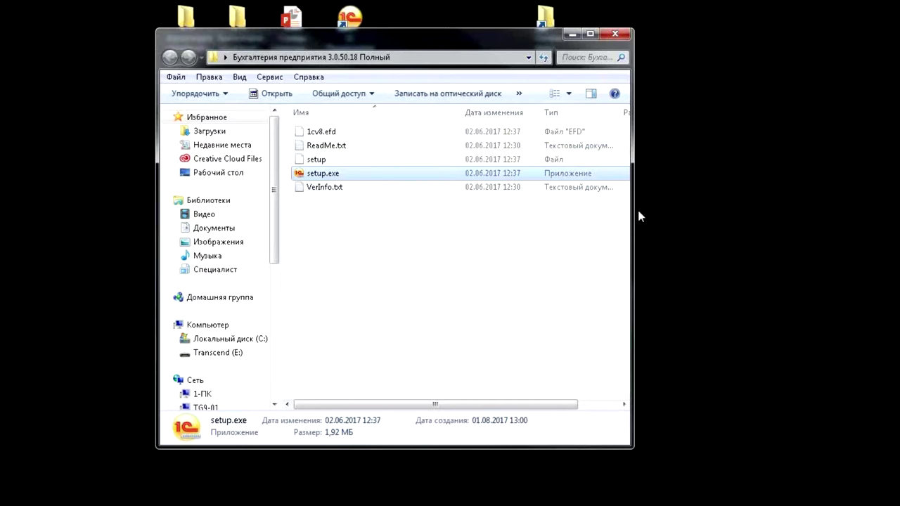
{"action": "left_click_drag", "start_coordinate": [633, 211], "coordinate": [715, 215]}
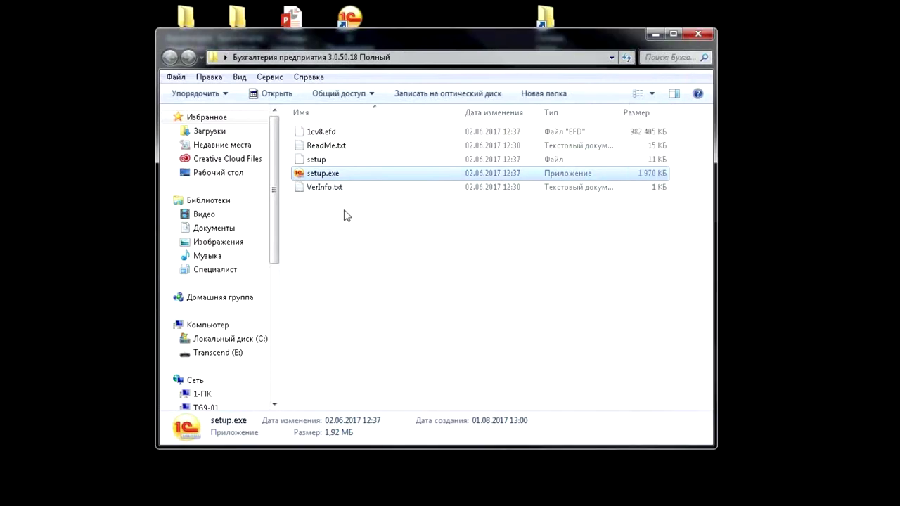
{"action": "left_click", "coordinate": [350, 133]}
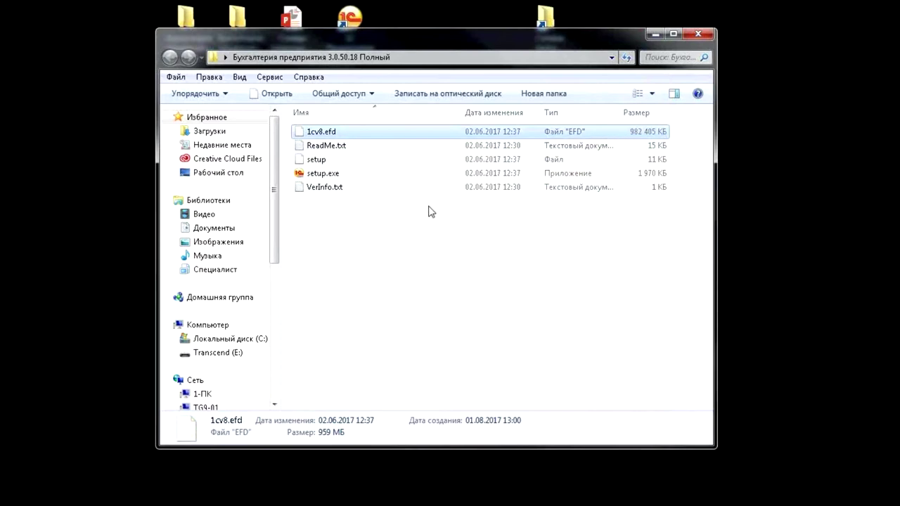
Launch the setup.exe installer and check its context-menu actions
{"action": "mouse_move", "coordinate": [374, 179]}
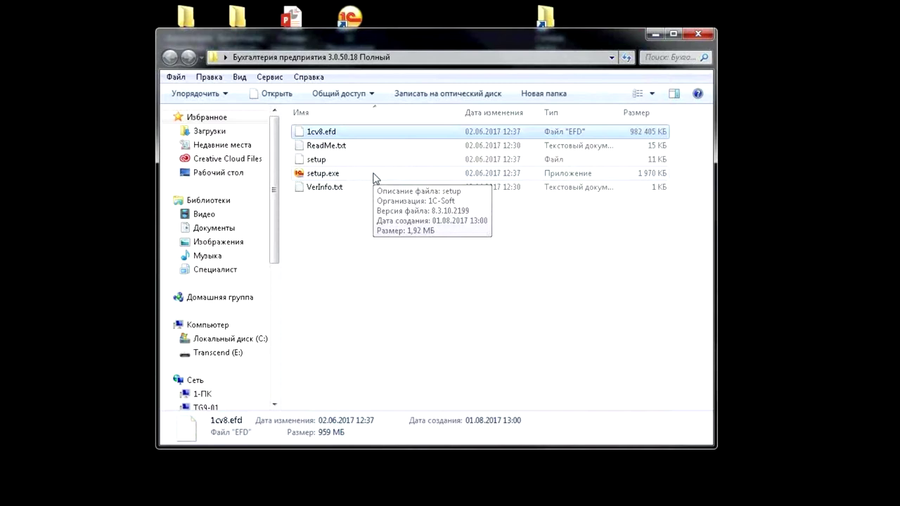
{"action": "left_click", "coordinate": [374, 179]}
{"action": "right_click", "coordinate": [372, 173]}
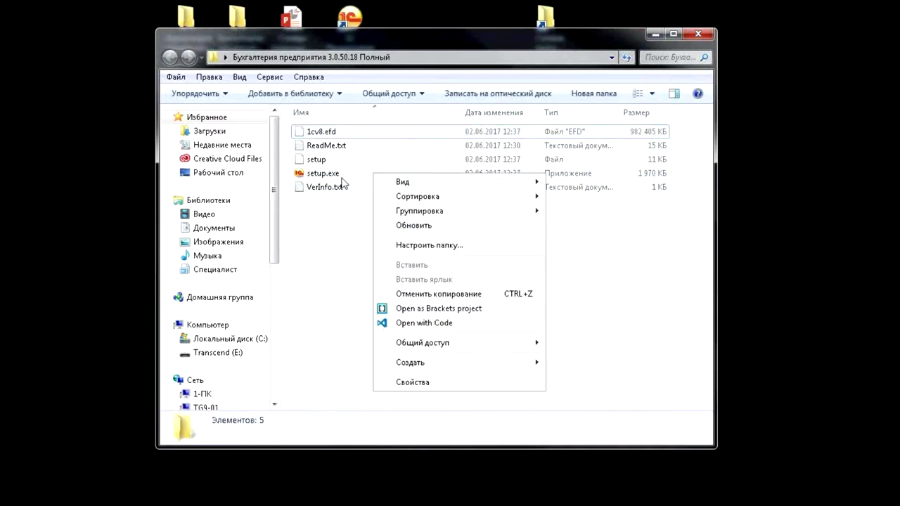
{"action": "left_click", "coordinate": [334, 180]}
{"action": "double_click", "coordinate": [335, 179]}
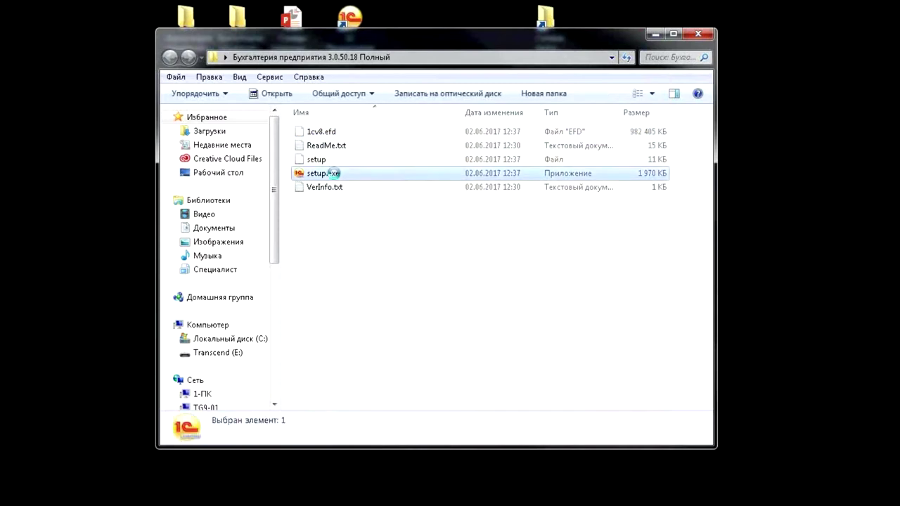
{"action": "right_click", "coordinate": [333, 171]}
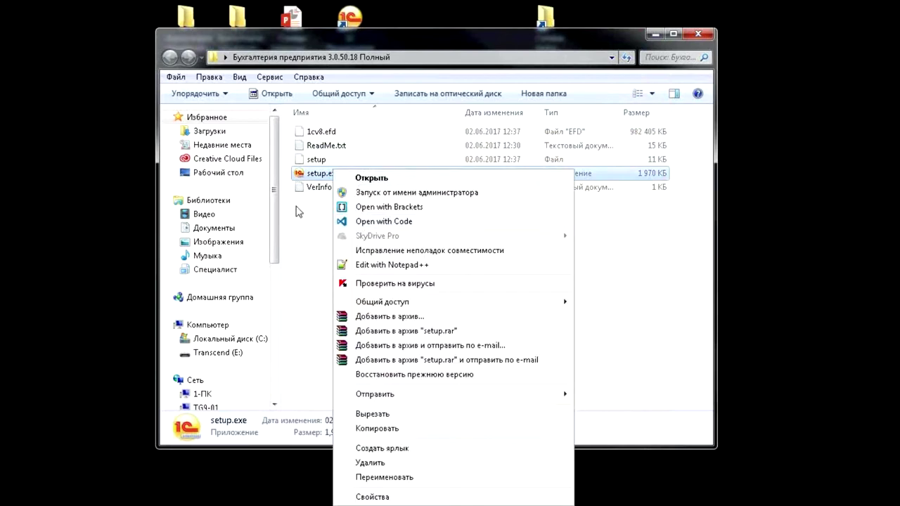
{"action": "left_click", "coordinate": [289, 244]}
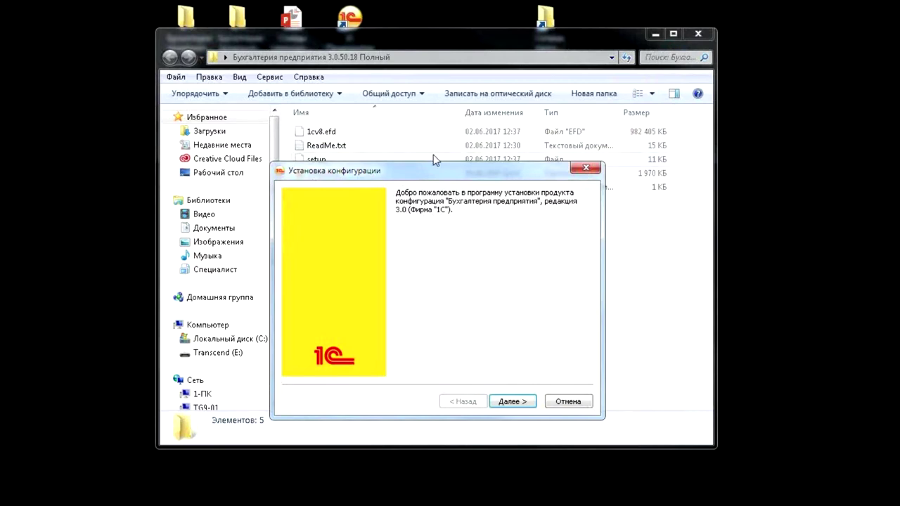
Move past the installer's welcome page to the Каталог шаблонов path field
{"action": "left_click_drag", "start_coordinate": [427, 175], "coordinate": [426, 119]}
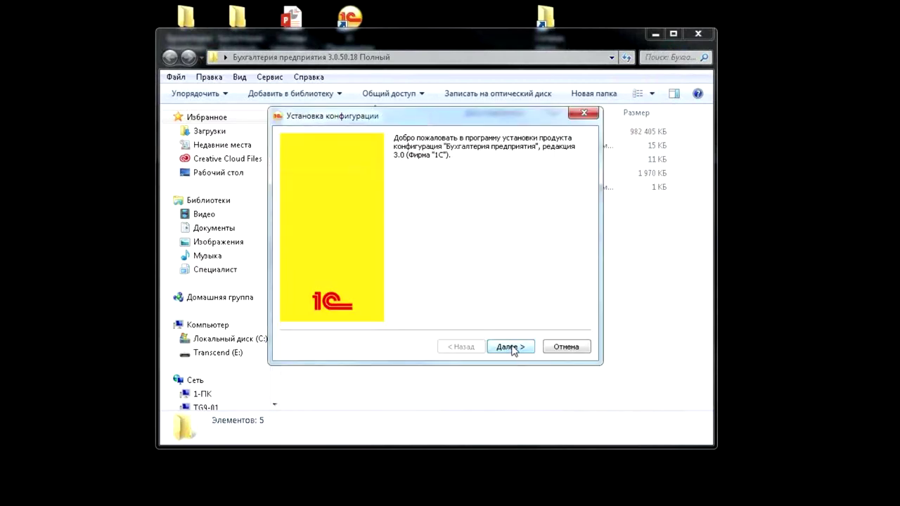
{"action": "left_click", "coordinate": [511, 348]}
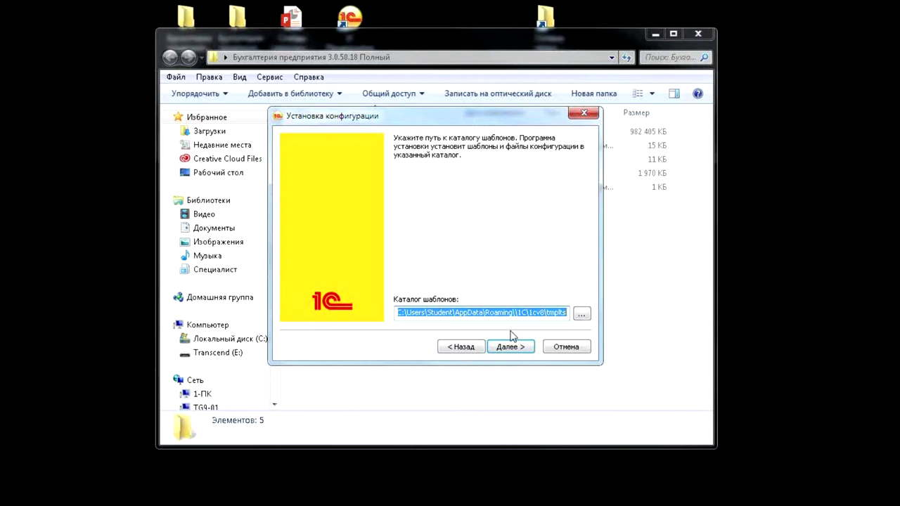
{"action": "left_click", "coordinate": [412, 313]}
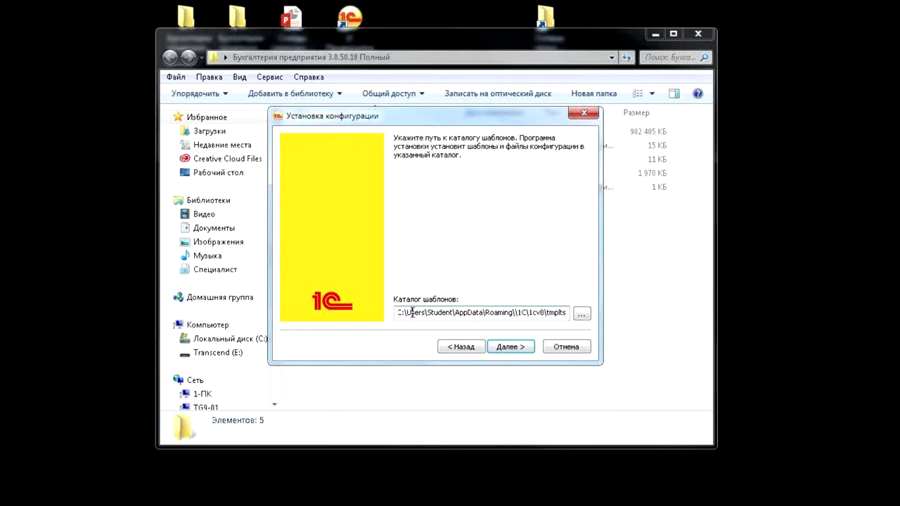
Select portions of the default tmplts template path for replacement
{"action": "left_click_drag", "start_coordinate": [405, 314], "coordinate": [391, 311]}
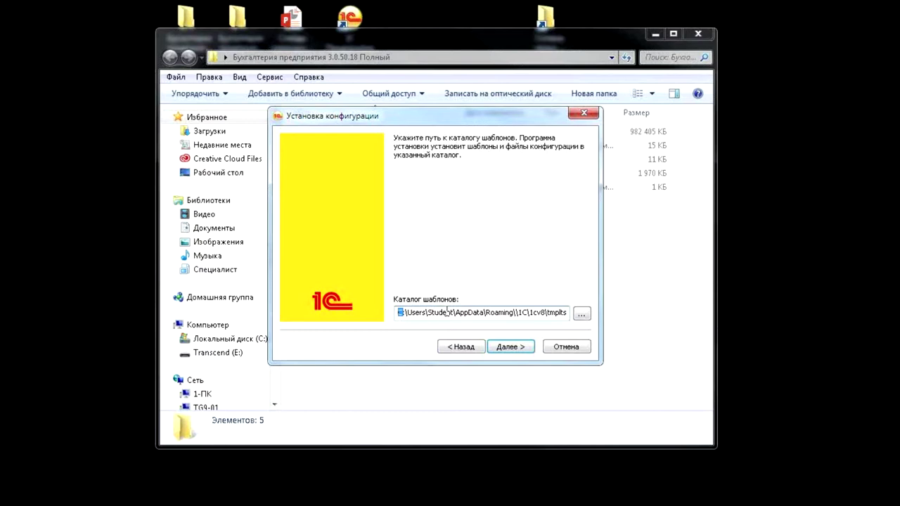
{"action": "left_click_drag", "start_coordinate": [549, 312], "coordinate": [589, 313]}
{"action": "left_click", "coordinate": [535, 313]}
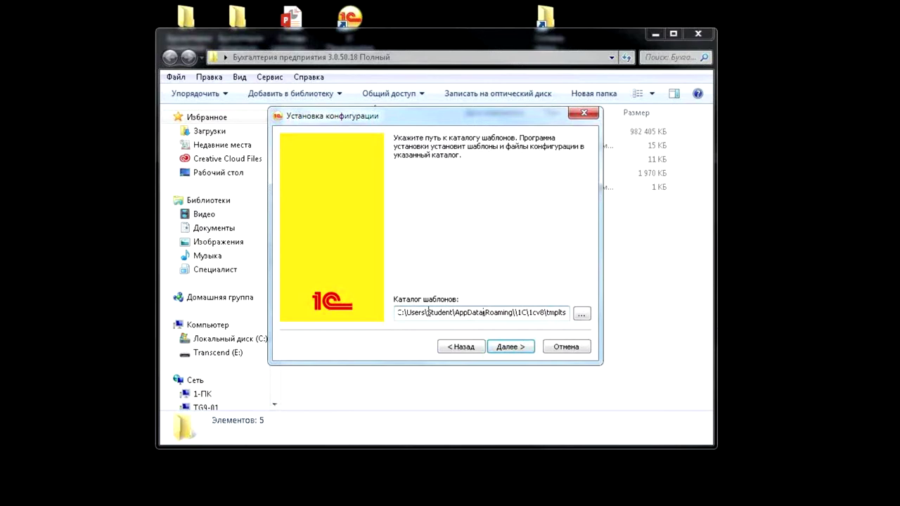
{"action": "left_click_drag", "start_coordinate": [418, 119], "coordinate": [430, 216]}
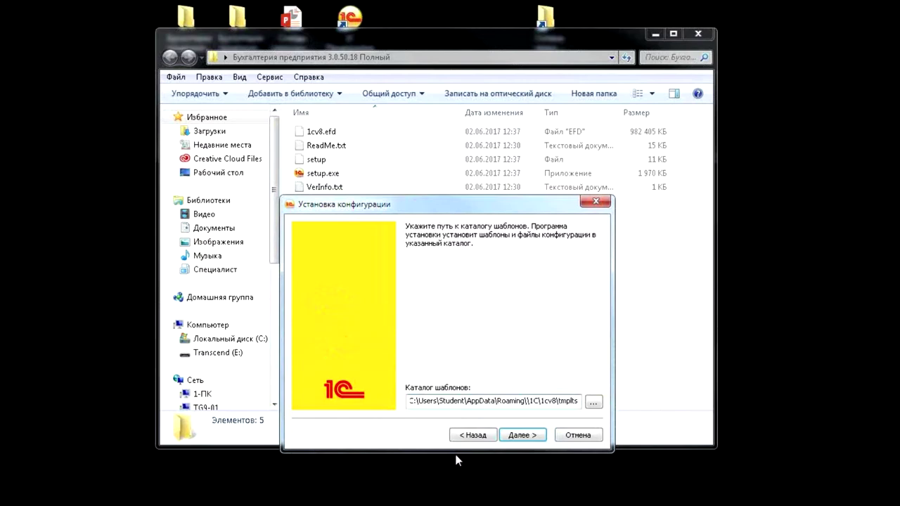
{"action": "left_click_drag", "start_coordinate": [419, 400], "coordinate": [554, 400]}
Install into C:\Шаблоны and skip opening the delivery description afterwards
{"action": "key", "text": "BackSpace"}
{"action": "key", "text": "Delete"}
{"action": "key", "text": "Delete"}
{"action": "key", "text": "Delete"}
{"action": "key", "text": "Delete"}
{"action": "key", "text": "Delete"}
{"action": "key", "text": "Delete"}
{"action": "key", "text": "Delete"}
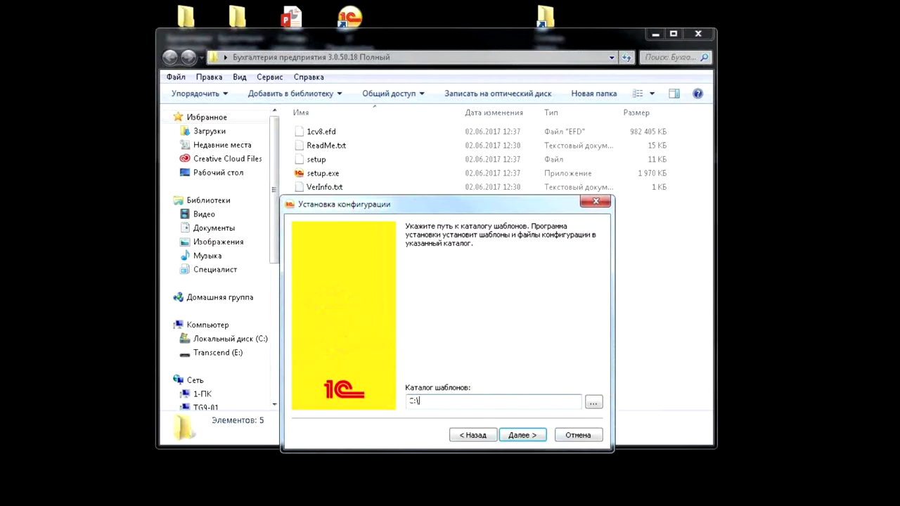
{"action": "type", "text": "Шаблоны"}
{"action": "left_click_drag", "start_coordinate": [471, 204], "coordinate": [463, 137]}
{"action": "key", "text": "Return"}
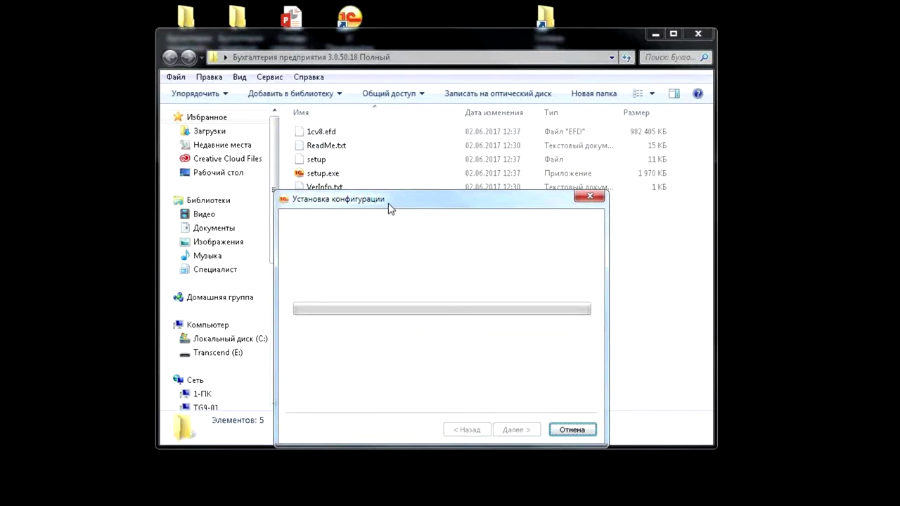
{"action": "left_click_drag", "start_coordinate": [387, 207], "coordinate": [368, 169]}
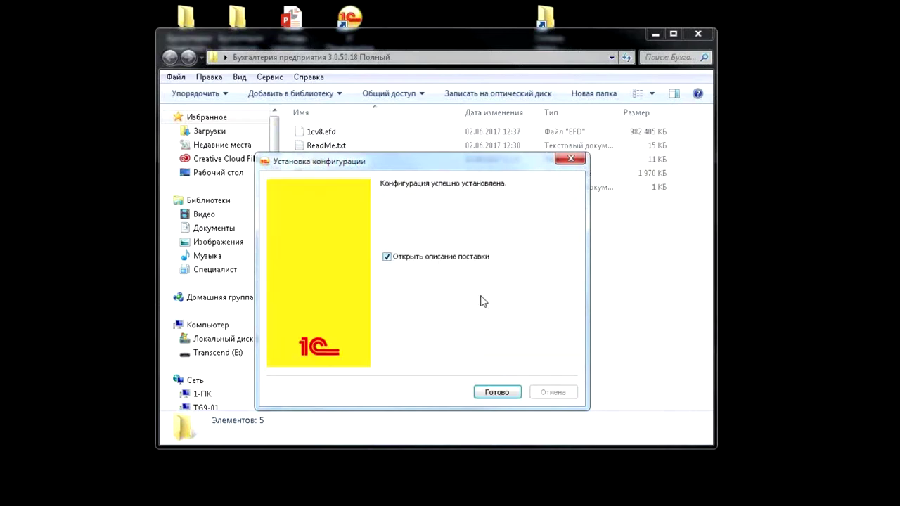
{"action": "left_click", "coordinate": [387, 257]}
Close the installer and browse to C:\Шаблоны\1c\Accounting\3_0_50_18
{"action": "left_click", "coordinate": [494, 394]}
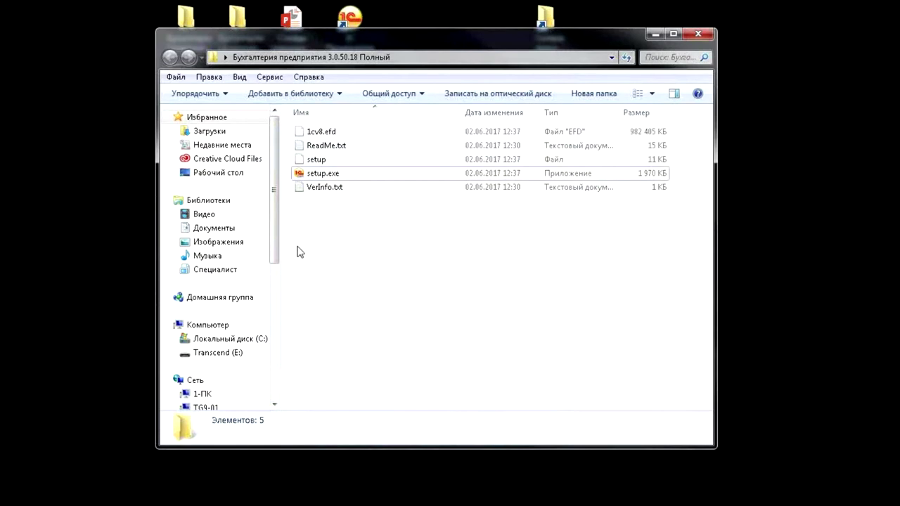
{"action": "left_click", "coordinate": [260, 337]}
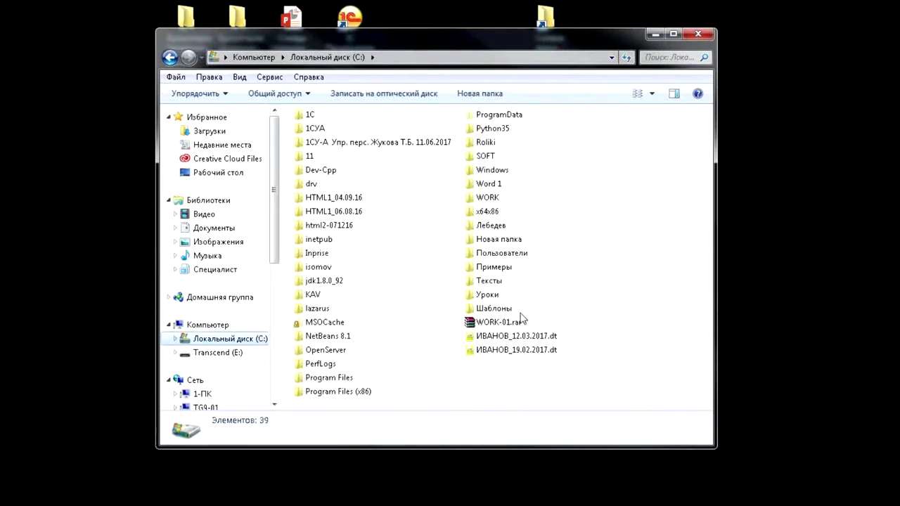
{"action": "double_click", "coordinate": [496, 310]}
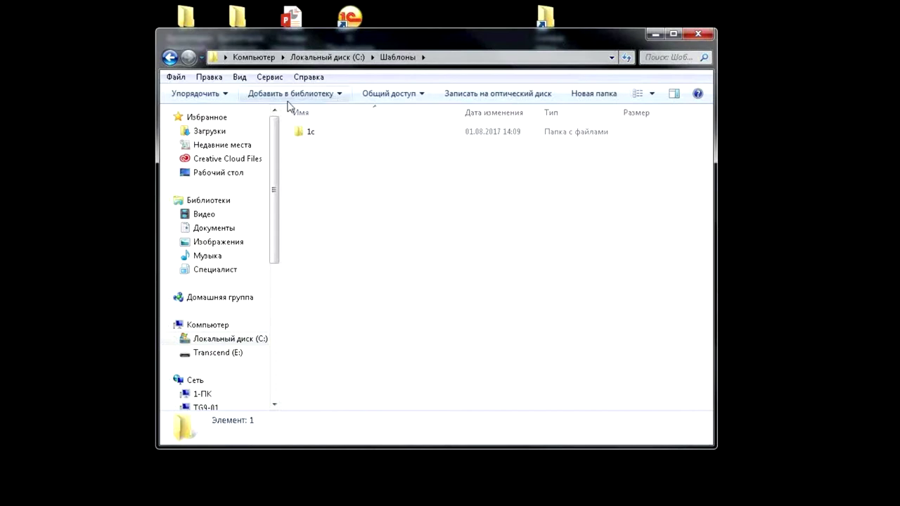
{"action": "left_click_drag", "start_coordinate": [367, 50], "coordinate": [355, 86]}
{"action": "left_click_drag", "start_coordinate": [353, 84], "coordinate": [309, 73]}
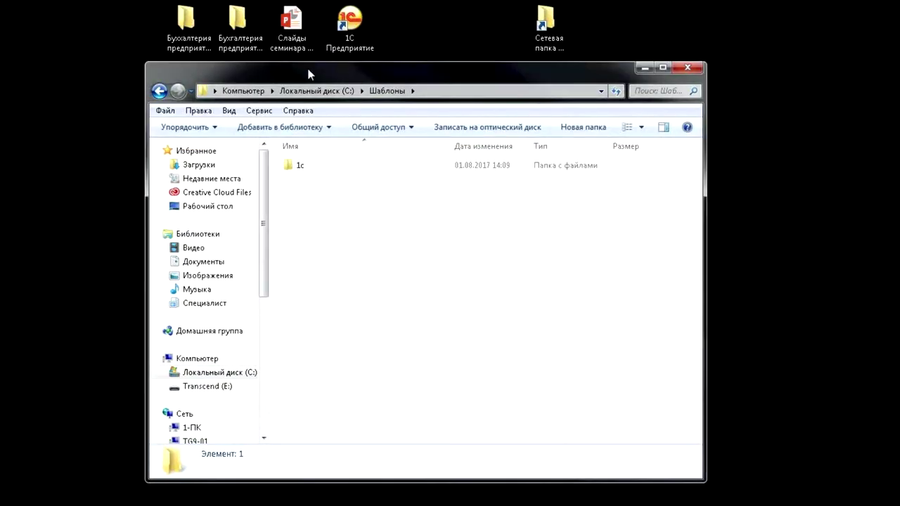
{"action": "double_click", "coordinate": [311, 165]}
{"action": "double_click", "coordinate": [311, 169]}
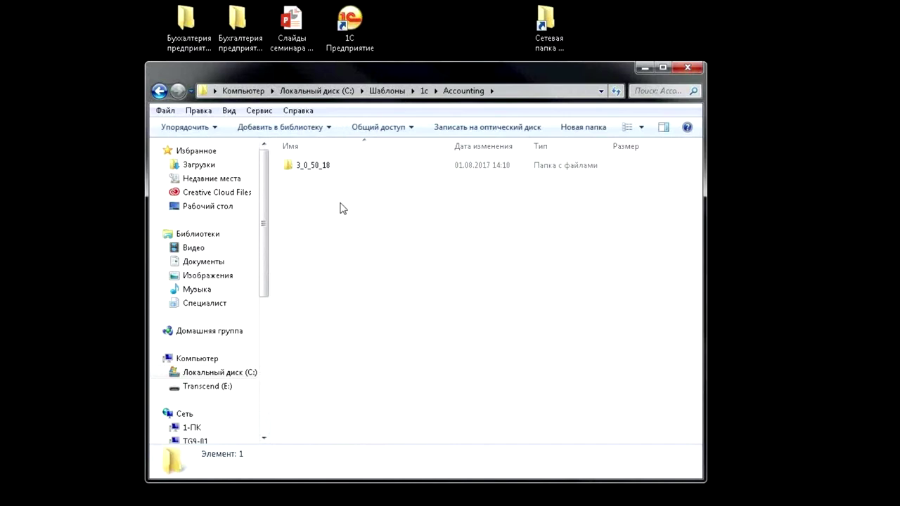
{"action": "left_click", "coordinate": [312, 168]}
{"action": "double_click", "coordinate": [312, 169]}
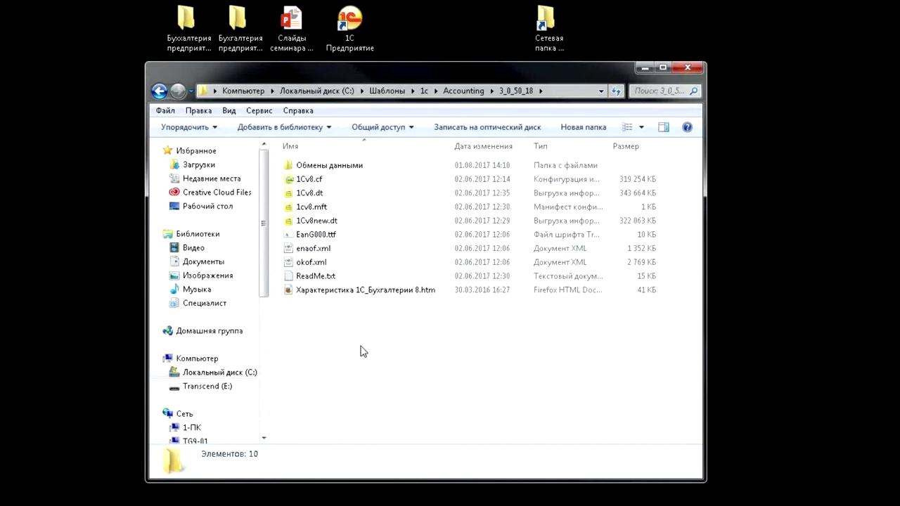
Inspect the details of 1Cv8new.dt, 1Cv8.dt and 1Cv8.cf template files
{"action": "left_click", "coordinate": [361, 221]}
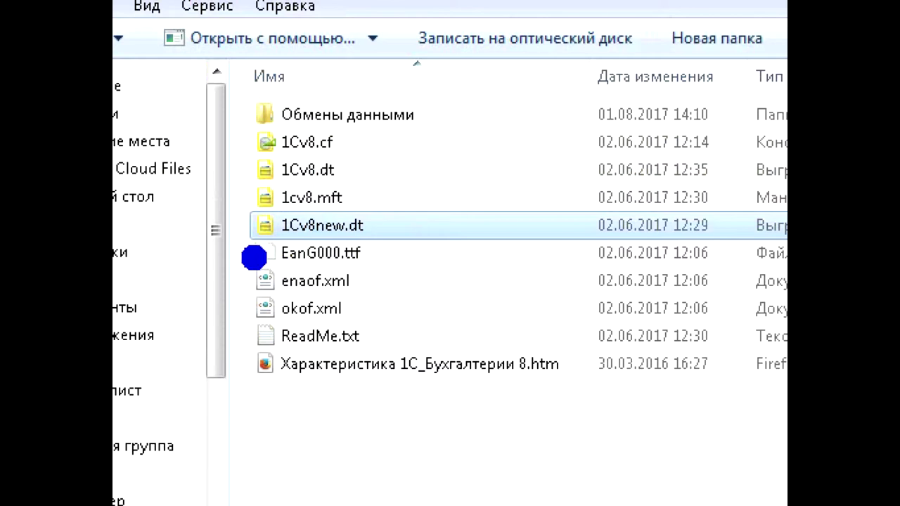
{"action": "left_click_drag", "start_coordinate": [251, 255], "coordinate": [372, 257]}
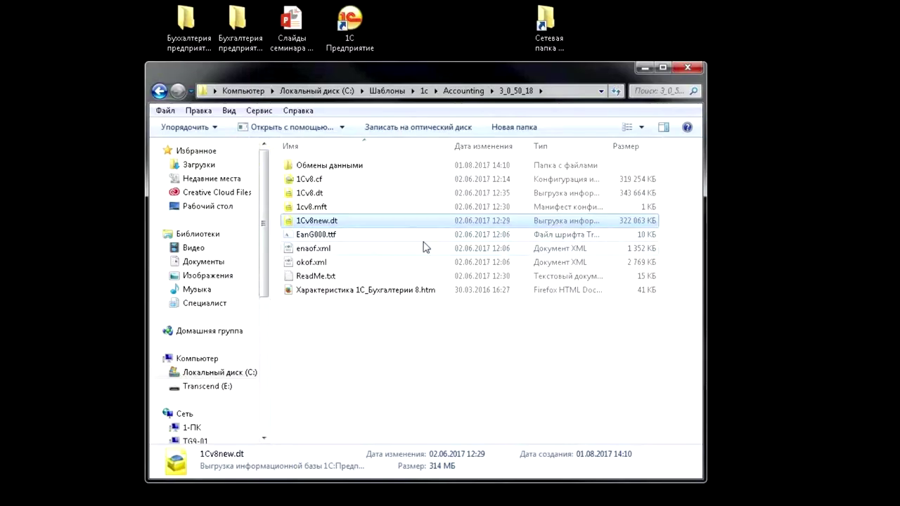
{"action": "left_click", "coordinate": [359, 195]}
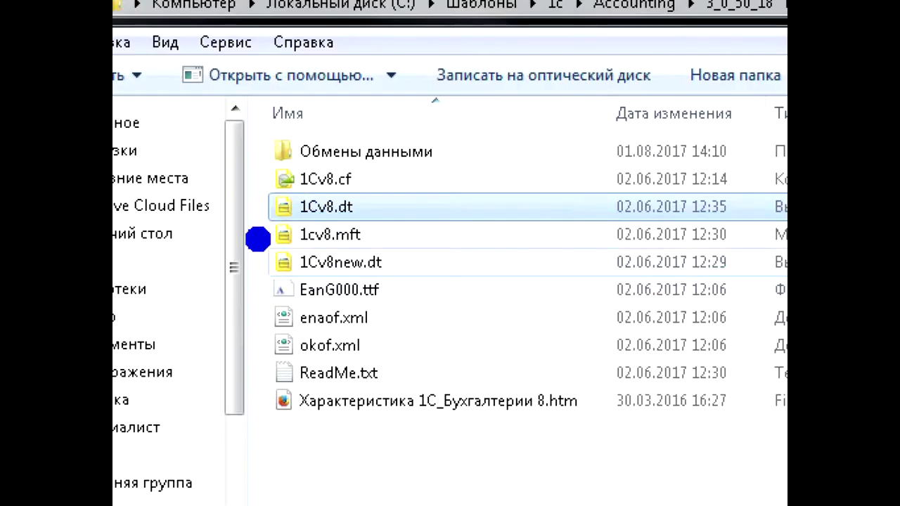
{"action": "left_click_drag", "start_coordinate": [258, 239], "coordinate": [397, 213]}
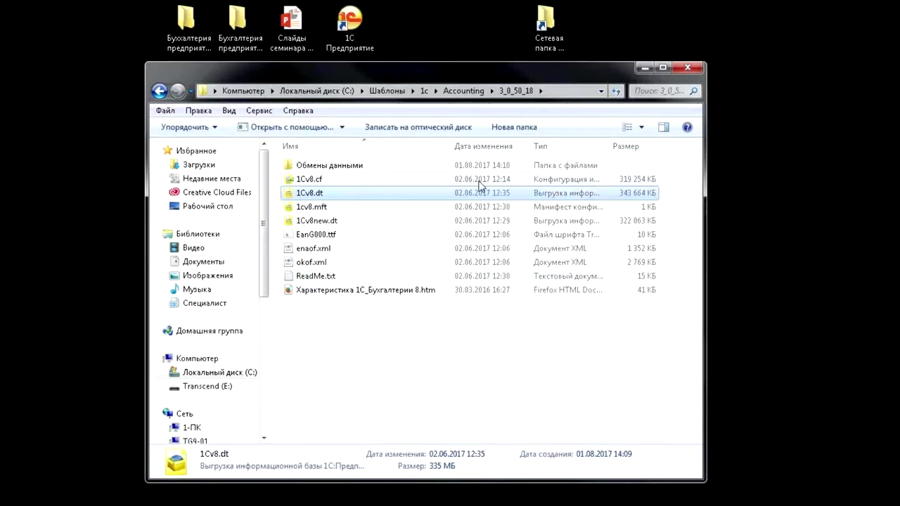
{"action": "left_click", "coordinate": [322, 180]}
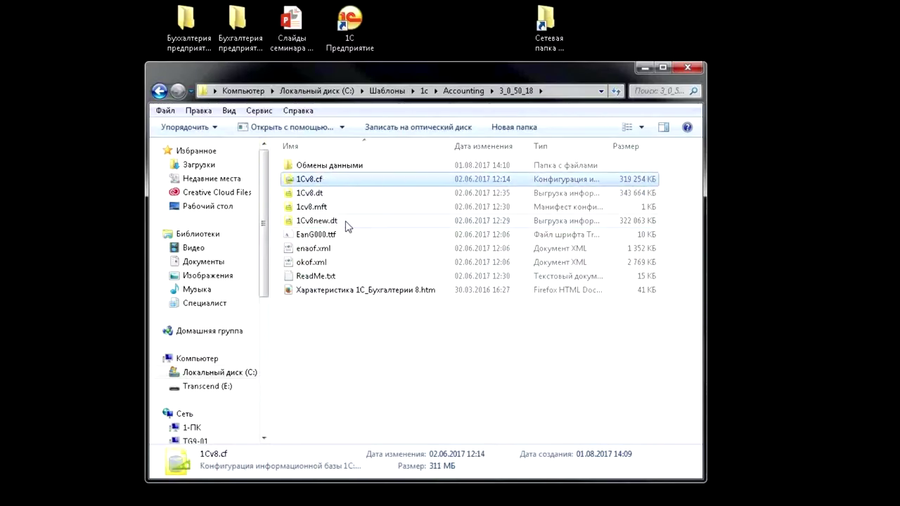
{"action": "left_click", "coordinate": [370, 342]}
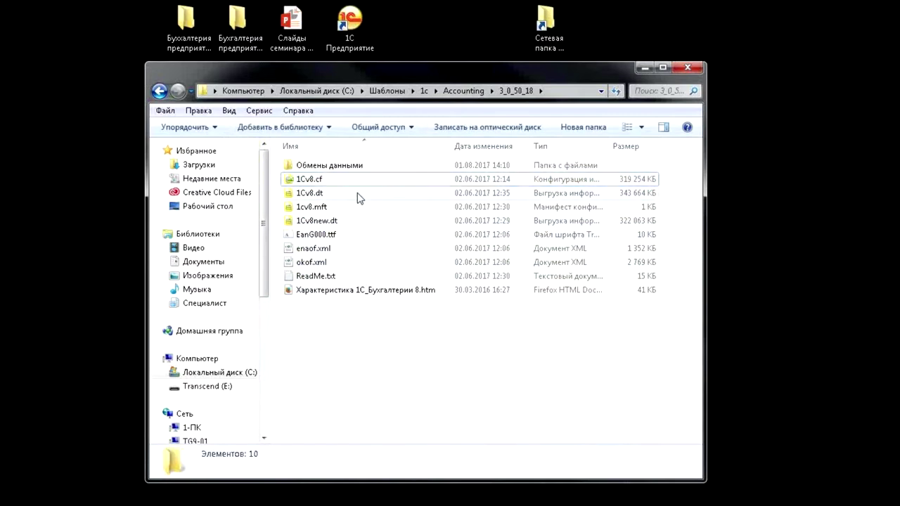
Peek into Обмены данными, return to 3_0_50_18, and minimise the window
{"action": "double_click", "coordinate": [351, 170]}
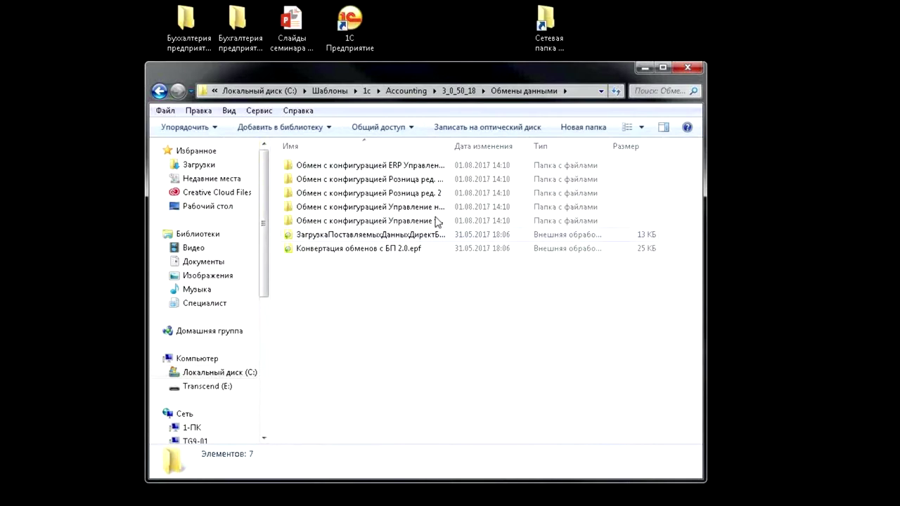
{"action": "left_click_drag", "start_coordinate": [451, 145], "coordinate": [540, 146]}
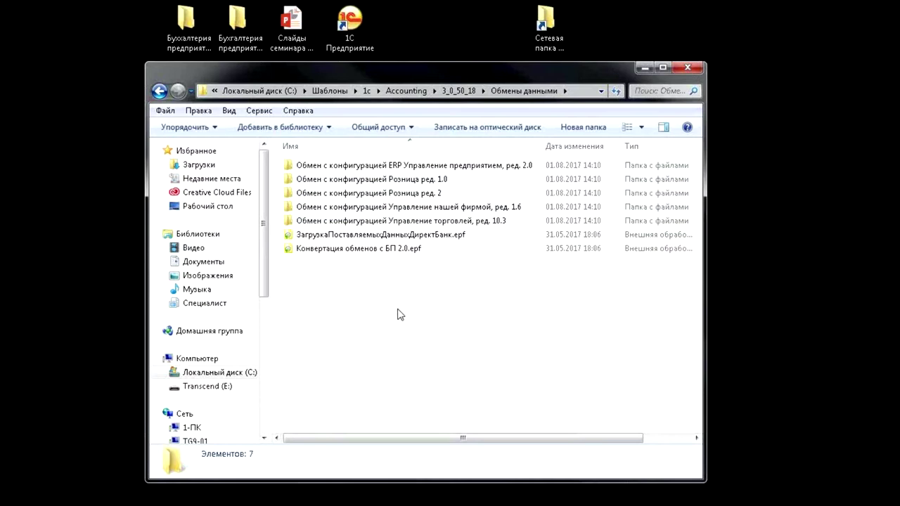
{"action": "key", "text": "BackSpace"}
{"action": "left_click", "coordinate": [399, 352]}
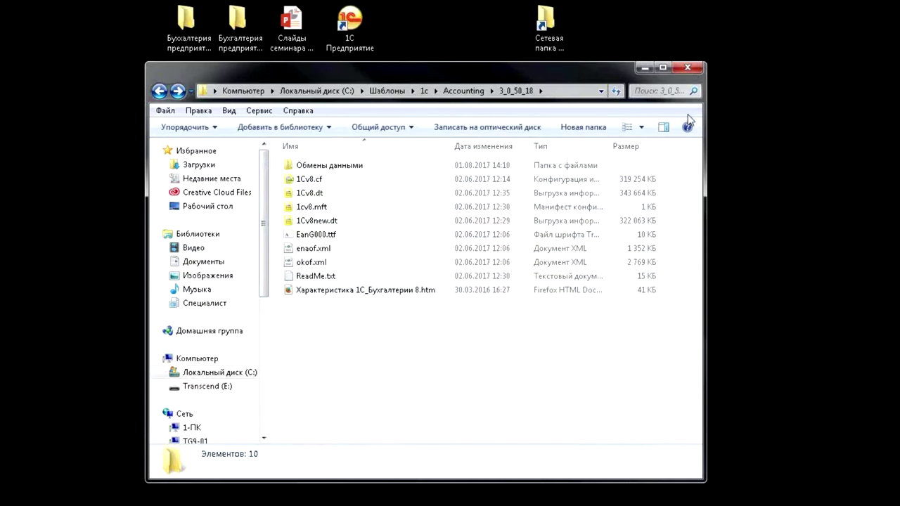
{"action": "left_click", "coordinate": [644, 68]}
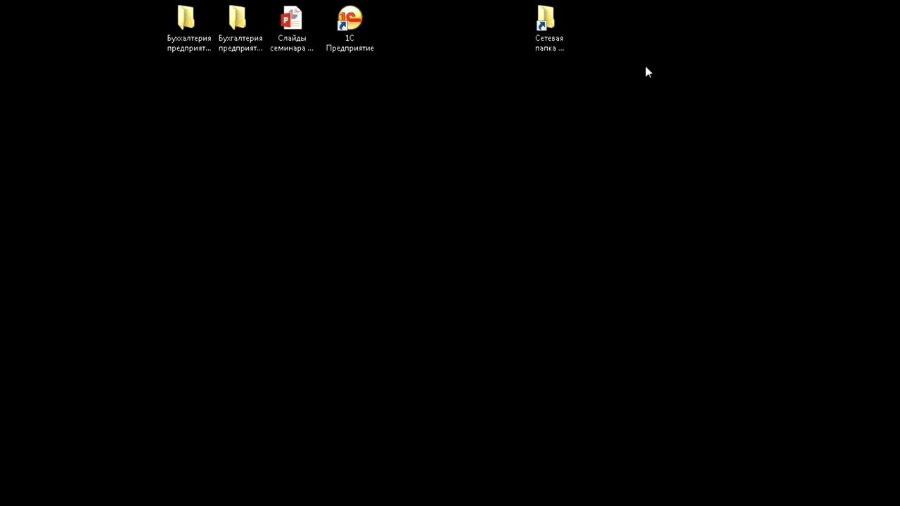
Create an empty desktop folder named База, then launch 1С:Предприятие from its icon
{"action": "right_click", "coordinate": [437, 33]}
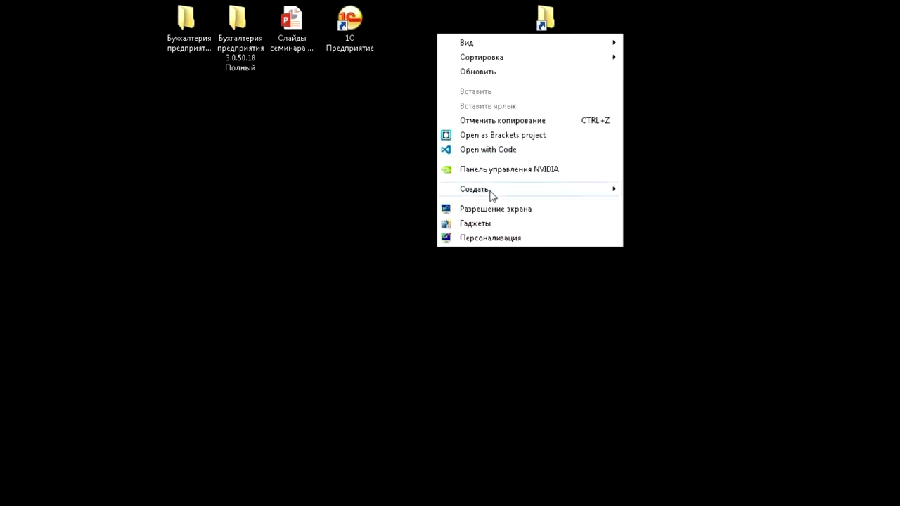
{"action": "mouse_move", "coordinate": [488, 191]}
{"action": "left_click", "coordinate": [396, 189]}
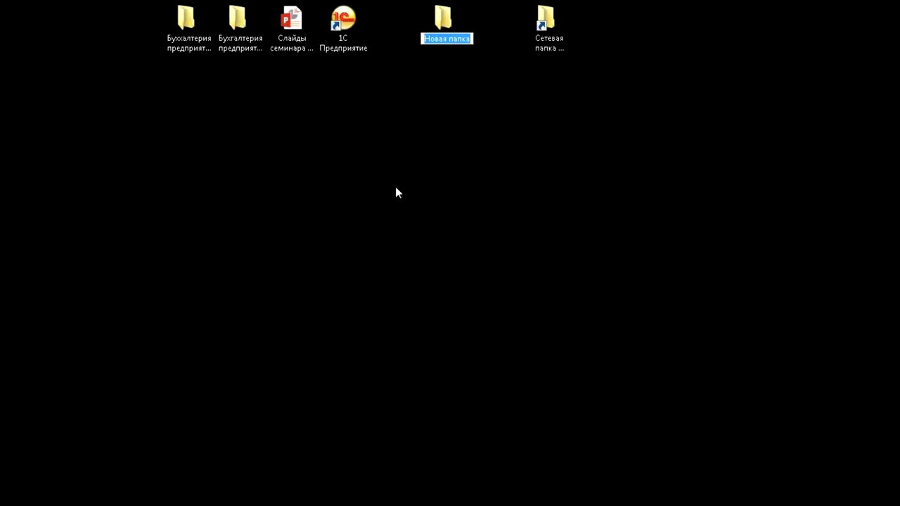
{"action": "type", "text": "f"}
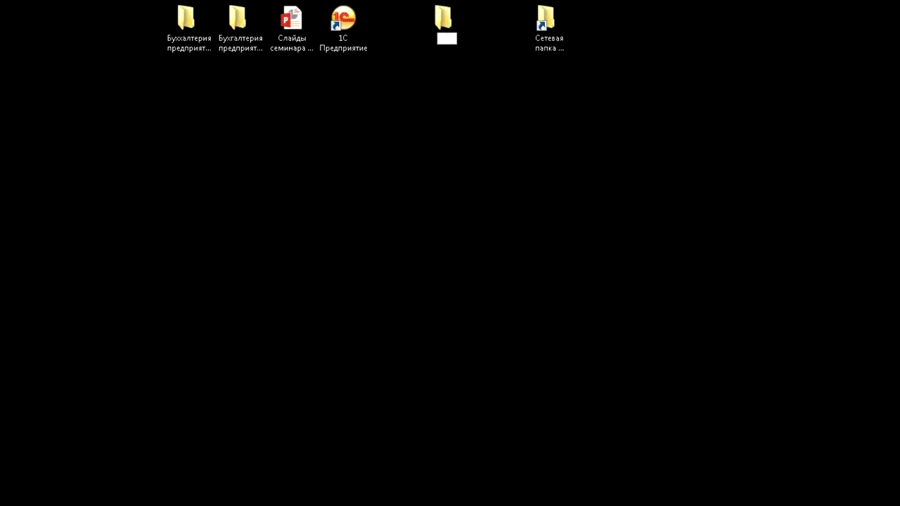
{"action": "type", "text": "d"}
{"action": "type", "text": "аза"}
{"action": "key", "text": "Return"}
{"action": "key", "text": "Return"}
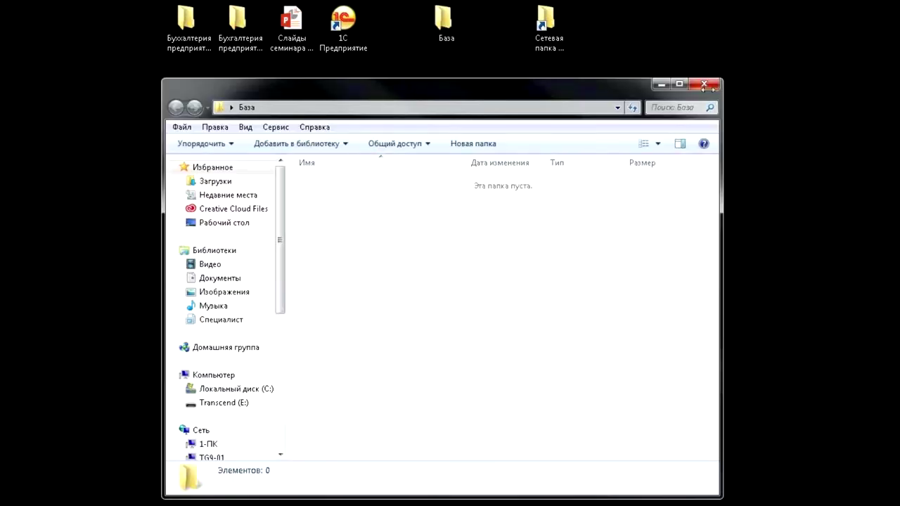
{"action": "left_click", "coordinate": [704, 84]}
{"action": "double_click", "coordinate": [343, 25]}
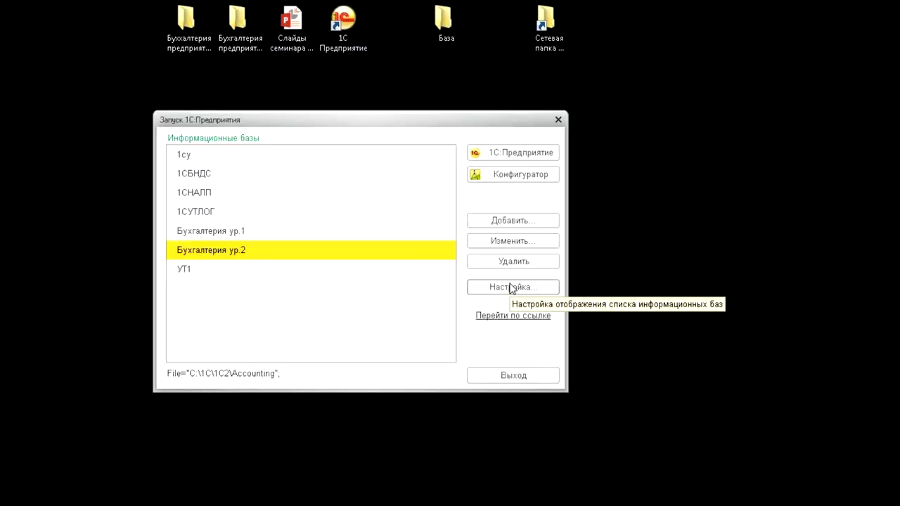
{"action": "left_click", "coordinate": [203, 274]}
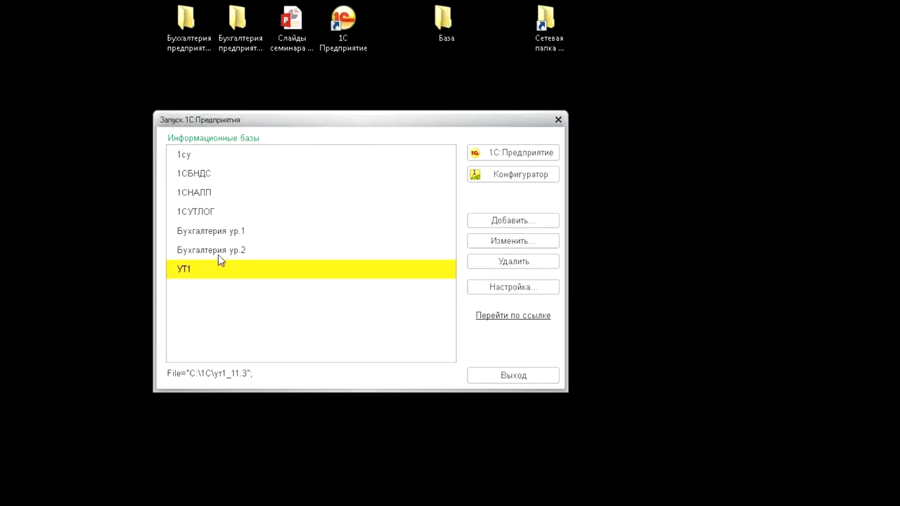
{"action": "left_click", "coordinate": [225, 252]}
{"action": "left_click", "coordinate": [227, 234]}
{"action": "left_click", "coordinate": [224, 219]}
{"action": "left_click", "coordinate": [213, 191]}
{"action": "left_click", "coordinate": [211, 177]}
{"action": "left_click", "coordinate": [203, 157]}
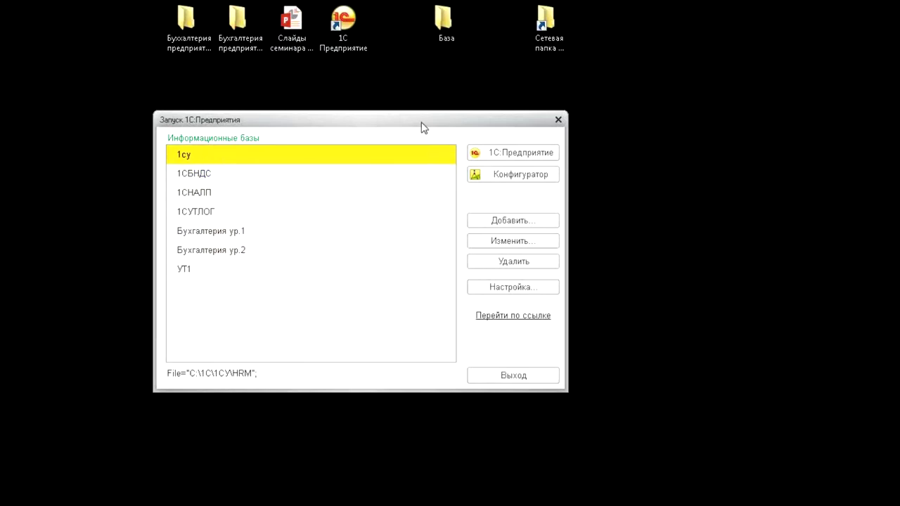
{"action": "left_click_drag", "start_coordinate": [412, 124], "coordinate": [409, 104]}
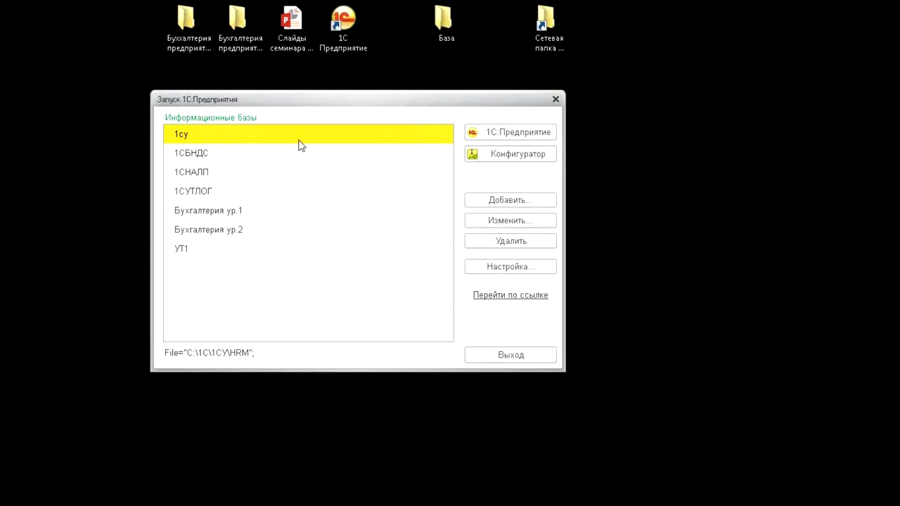
{"action": "left_click", "coordinate": [522, 201]}
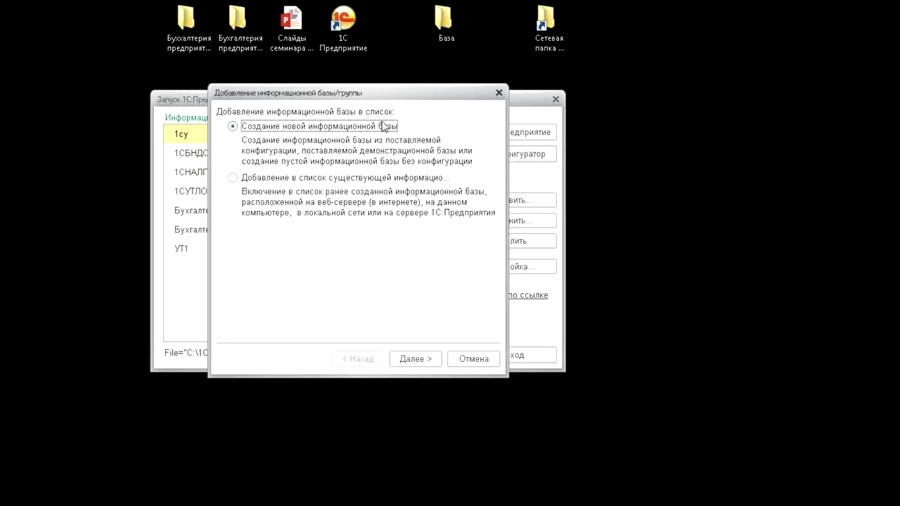
{"action": "left_click", "coordinate": [416, 361]}
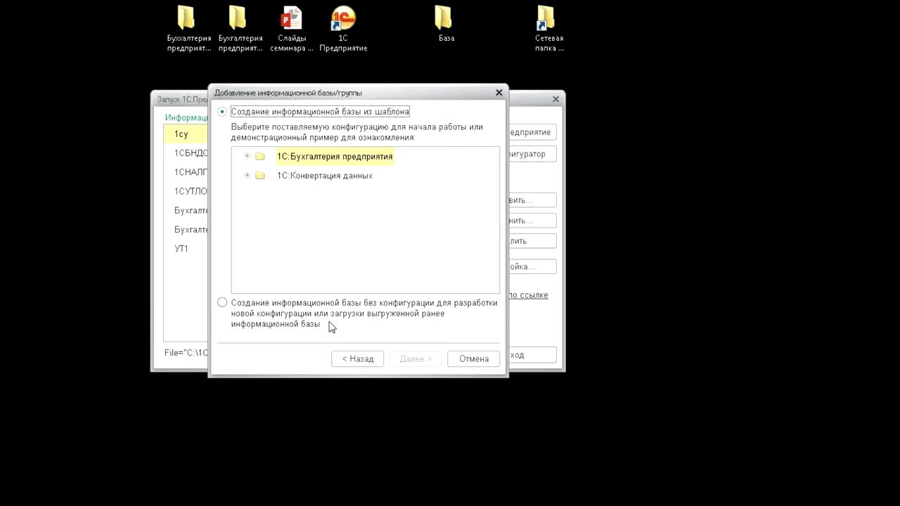
{"action": "double_click", "coordinate": [255, 159]}
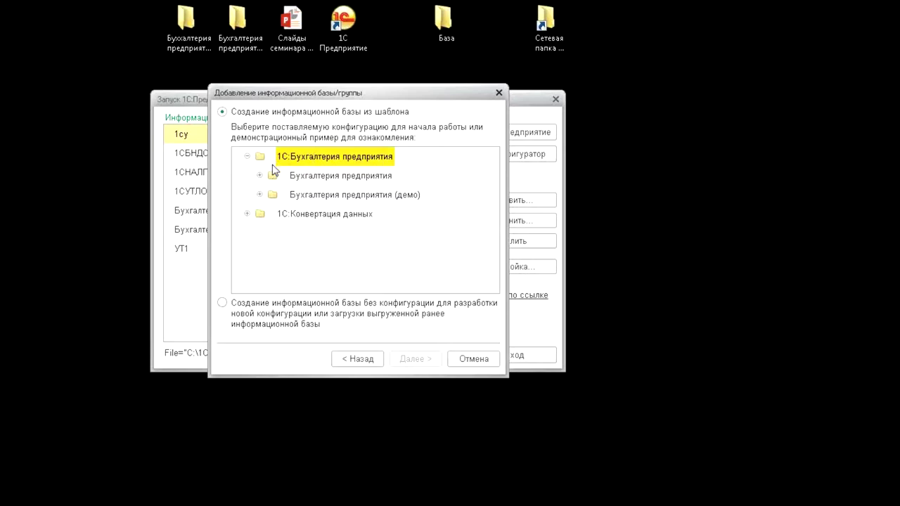
{"action": "left_click", "coordinate": [310, 182]}
{"action": "left_click", "coordinate": [260, 176]}
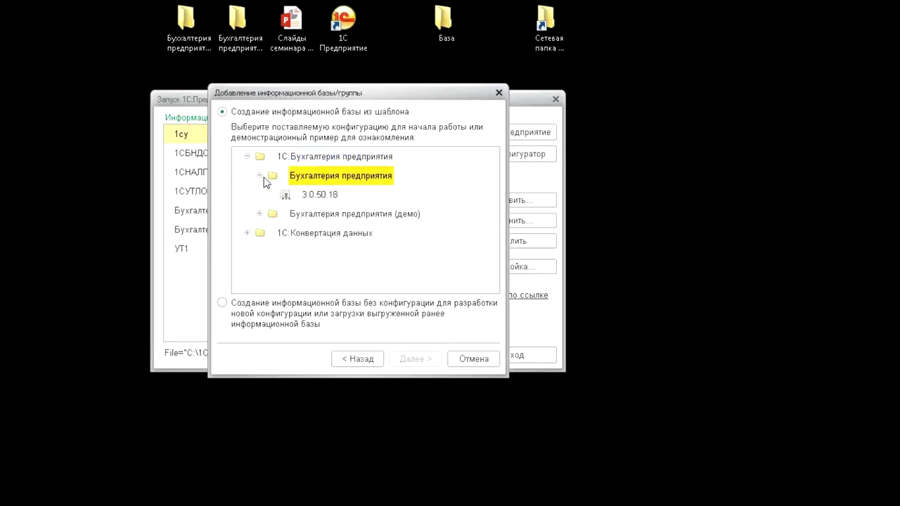
{"action": "left_click", "coordinate": [259, 214]}
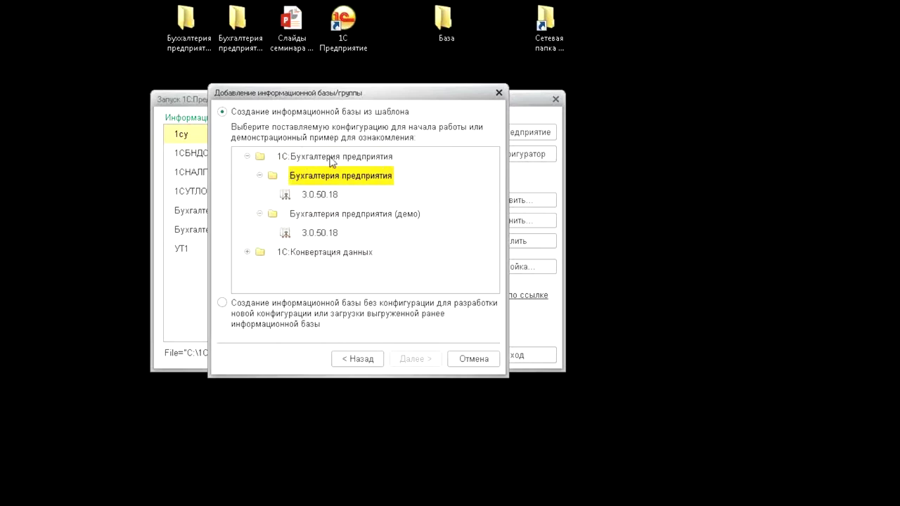
{"action": "left_click", "coordinate": [320, 195]}
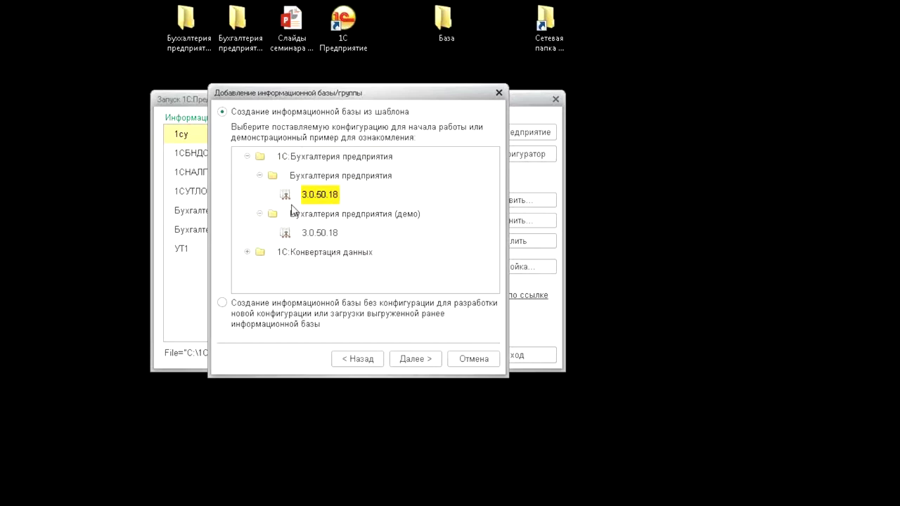
{"action": "left_click", "coordinate": [358, 219]}
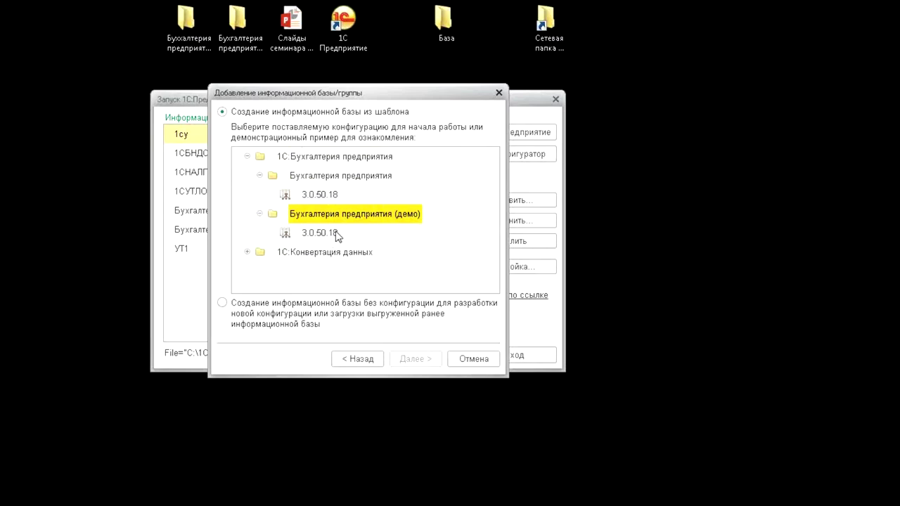
{"action": "left_click", "coordinate": [330, 234]}
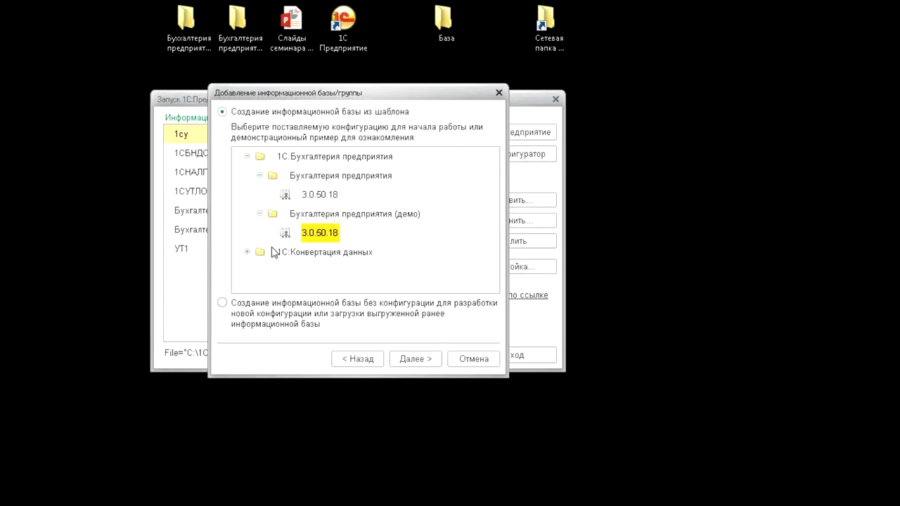
{"action": "left_click", "coordinate": [248, 253]}
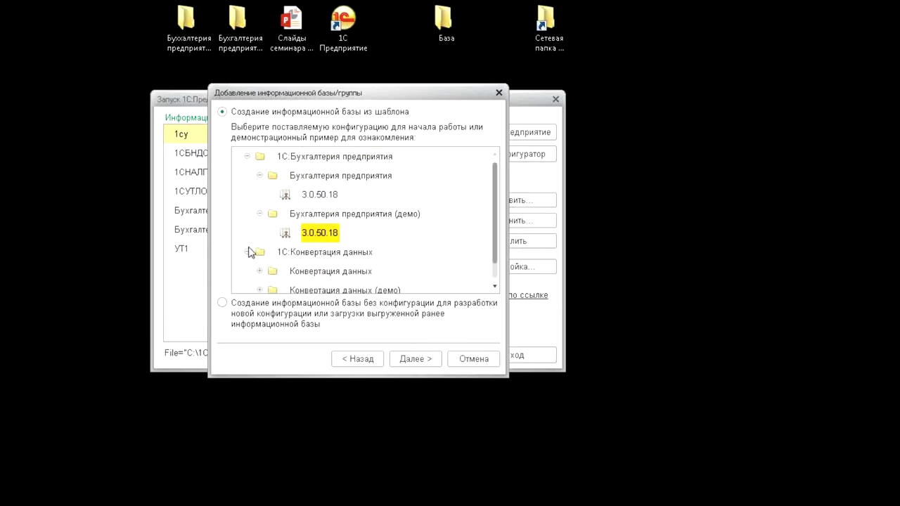
{"action": "left_click", "coordinate": [247, 253]}
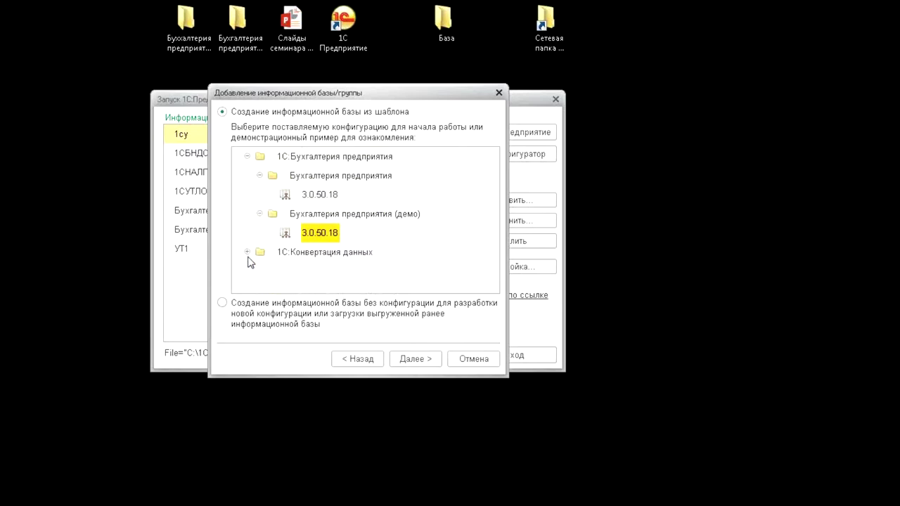
{"action": "left_click", "coordinate": [246, 253]}
{"action": "scroll", "coordinate": [255, 270], "scroll_direction": "down", "scroll_amount": 1}
{"action": "scroll", "coordinate": [253, 255], "scroll_direction": "up", "scroll_amount": 1}
{"action": "left_click", "coordinate": [247, 253]}
{"action": "left_click", "coordinate": [372, 173]}
{"action": "left_click", "coordinate": [366, 218]}
{"action": "left_click", "coordinate": [356, 170]}
{"action": "left_click", "coordinate": [498, 94]}
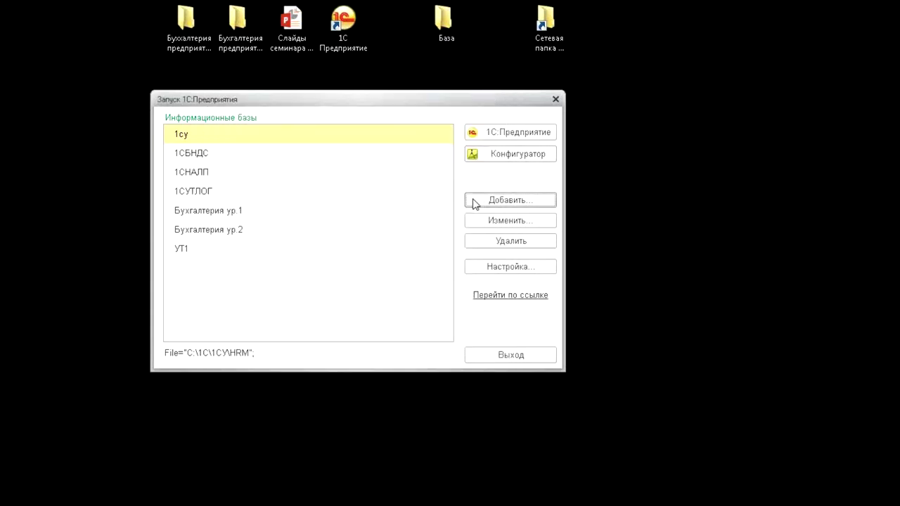
Review the C:\Шаблоны and tmplts template catalogs in launch-dialog settings, then confirm with OK
{"action": "left_click", "coordinate": [534, 273]}
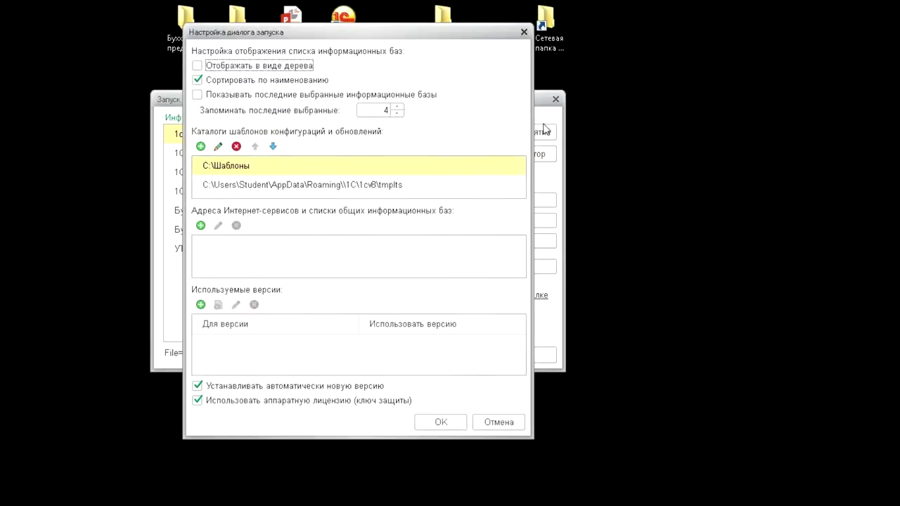
{"action": "left_click", "coordinate": [287, 173]}
{"action": "left_click", "coordinate": [299, 185]}
{"action": "left_click", "coordinate": [290, 169]}
{"action": "left_click", "coordinate": [288, 185]}
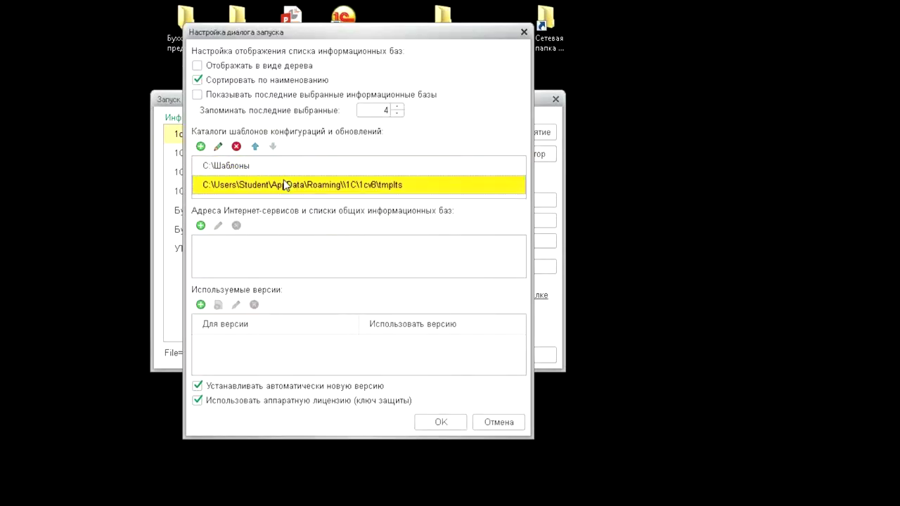
{"action": "left_click", "coordinate": [276, 172]}
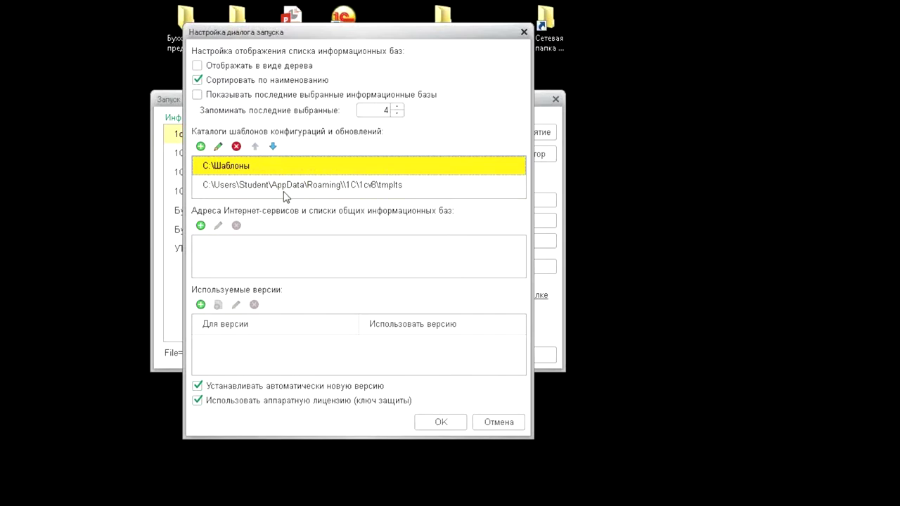
{"action": "left_click", "coordinate": [274, 185]}
{"action": "left_click", "coordinate": [272, 169]}
{"action": "left_click", "coordinate": [271, 192]}
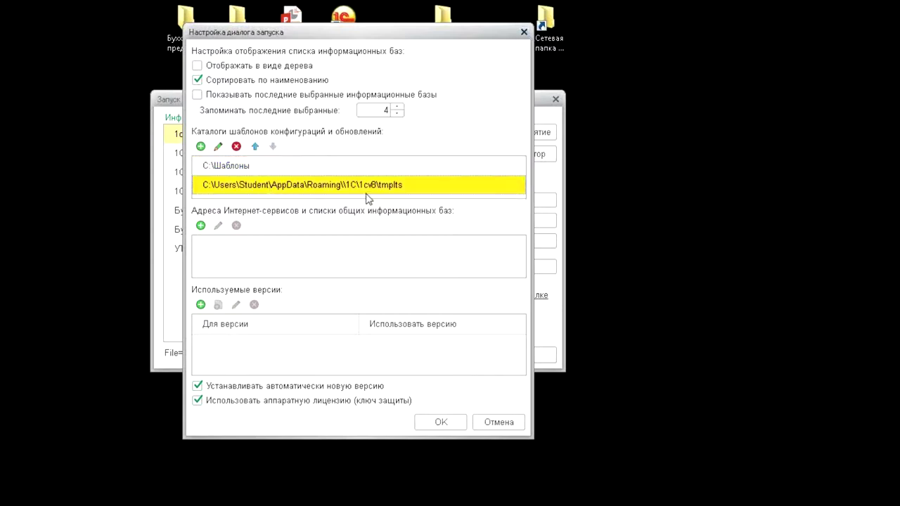
{"action": "left_click", "coordinate": [526, 32]}
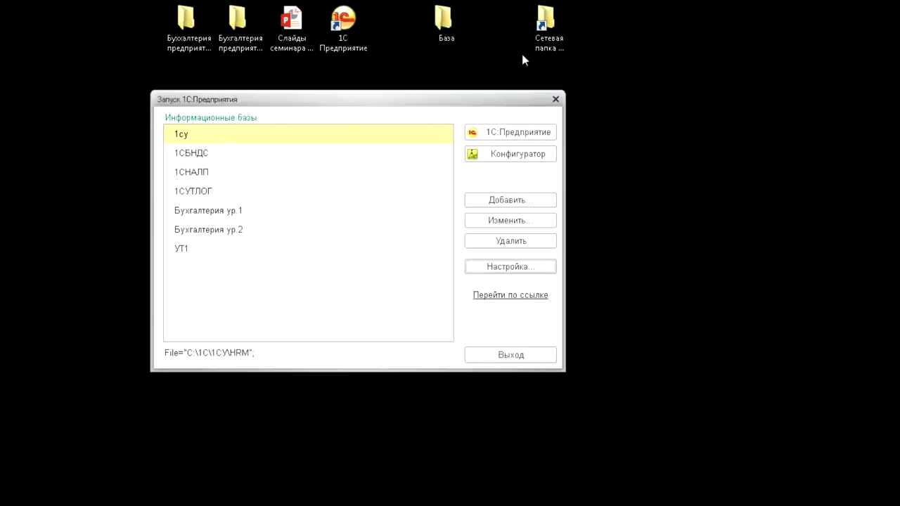
Start a new infobase from the Бухгалтерия предприятия (демо) 3.0.50.18 template, keeping the default name
{"action": "left_click", "coordinate": [526, 200]}
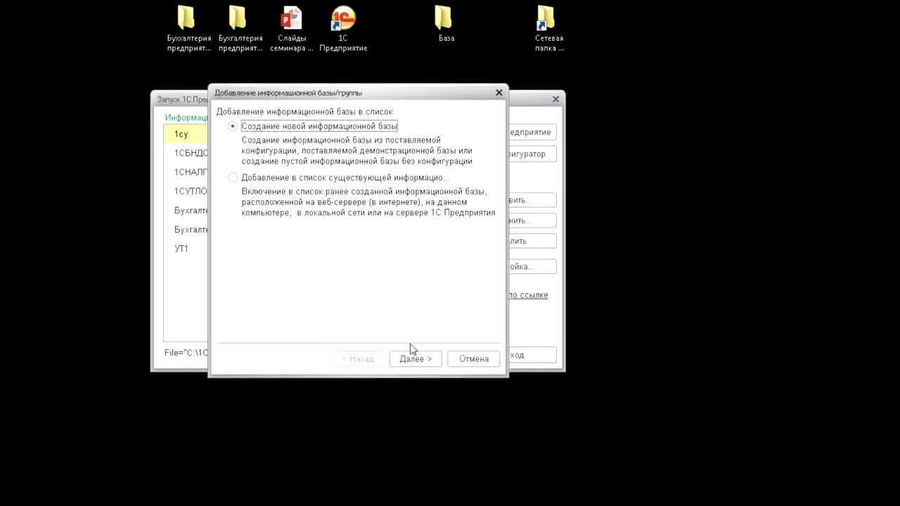
{"action": "left_click", "coordinate": [413, 359]}
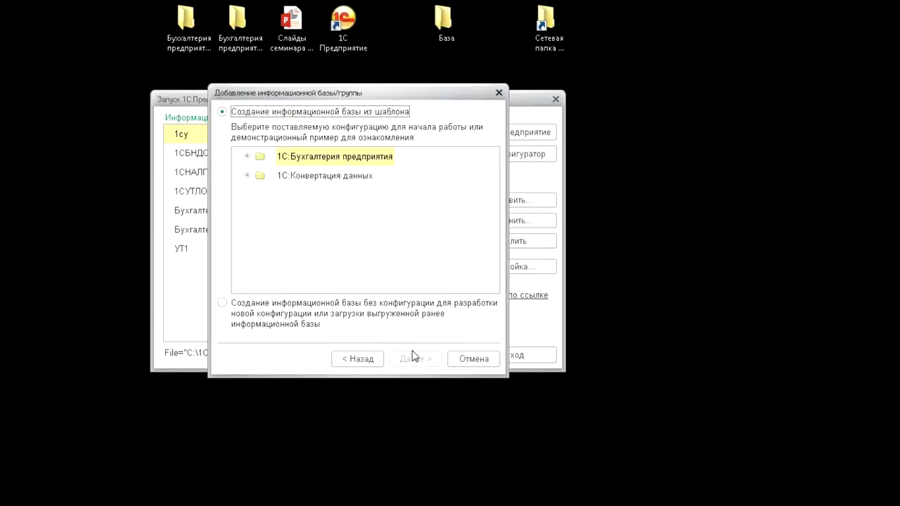
{"action": "left_click", "coordinate": [247, 156]}
{"action": "left_click", "coordinate": [259, 194]}
{"action": "left_click", "coordinate": [327, 215]}
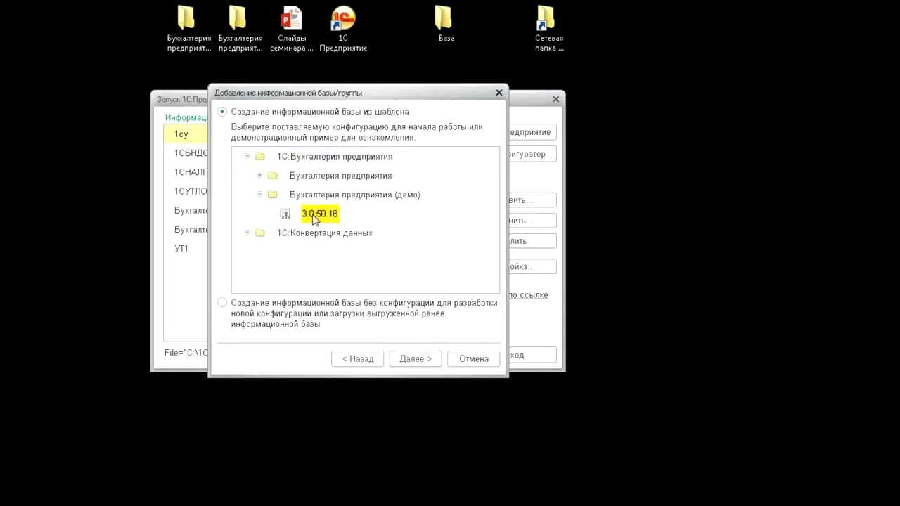
{"action": "left_click", "coordinate": [403, 362]}
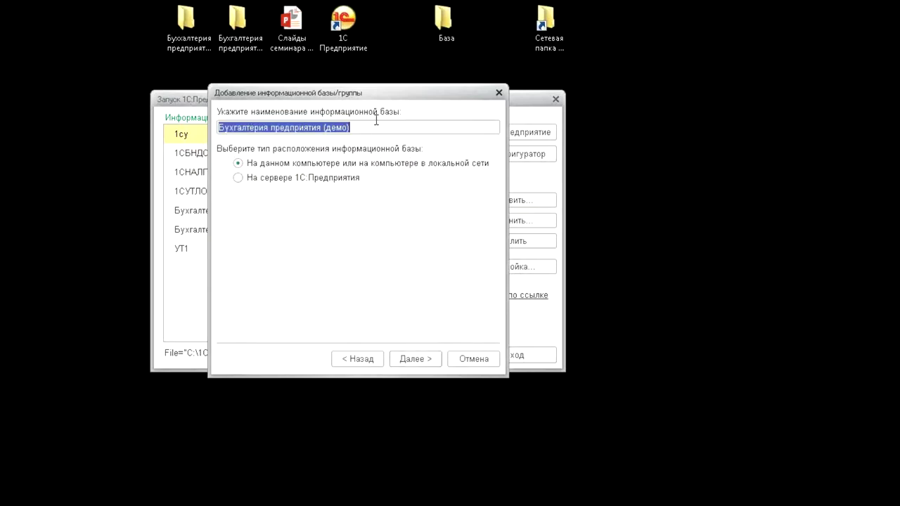
{"action": "left_click", "coordinate": [410, 362]}
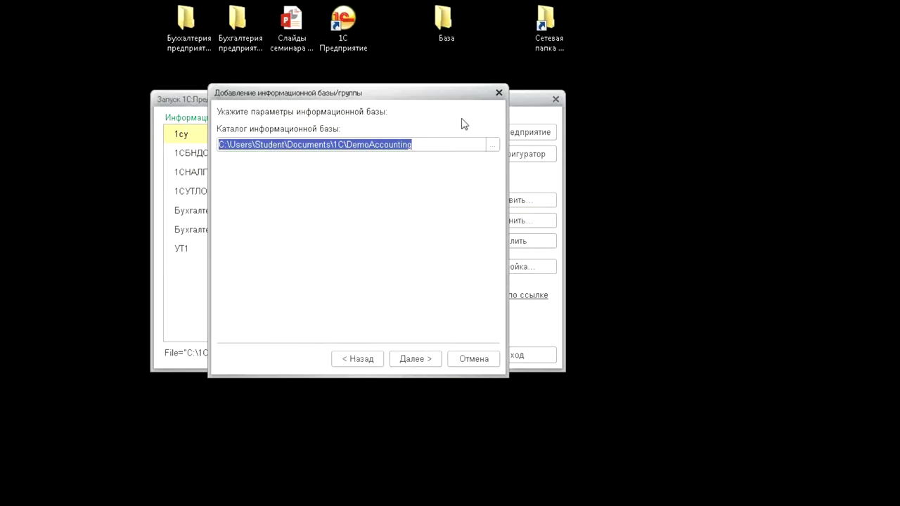
Set the infobase directory to the desktop База folder and continue to launch parameters
{"action": "left_click", "coordinate": [492, 146]}
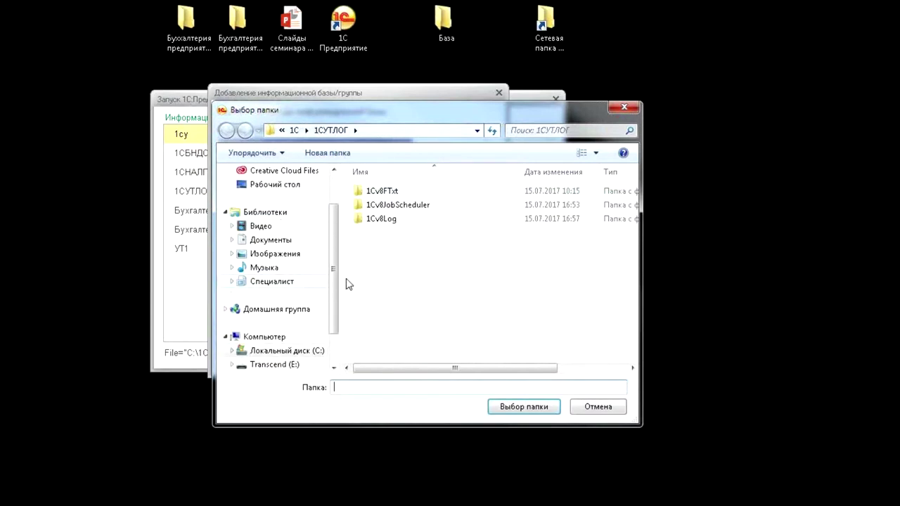
{"action": "left_click", "coordinate": [303, 185]}
{"action": "left_click", "coordinate": [455, 260]}
{"action": "double_click", "coordinate": [454, 274]}
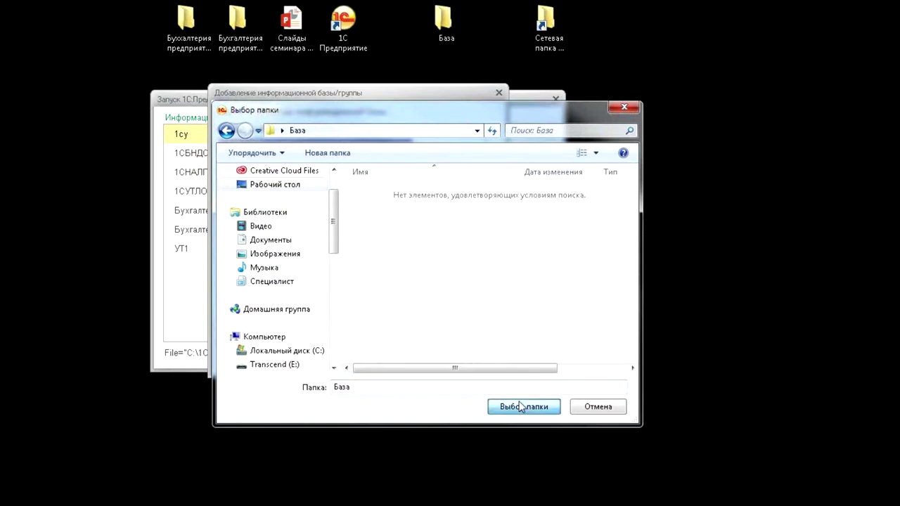
{"action": "left_click", "coordinate": [520, 406]}
{"action": "left_click", "coordinate": [416, 358]}
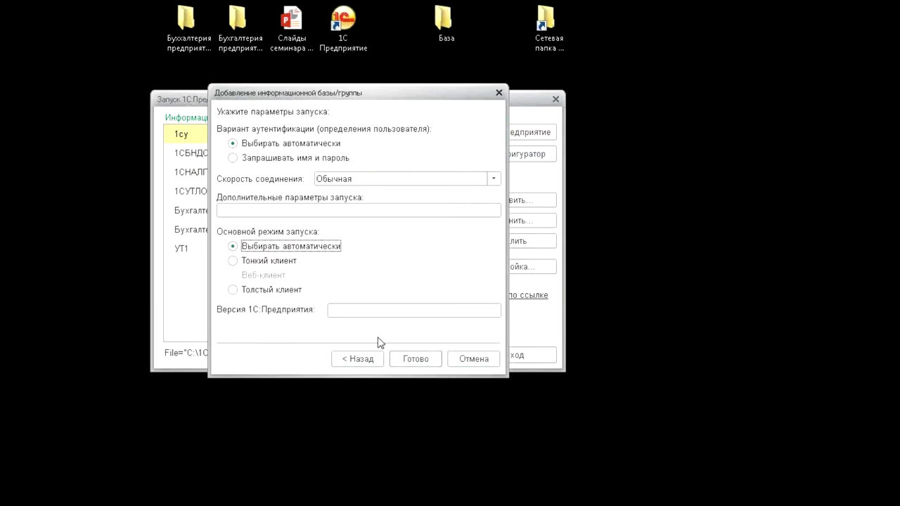
Finish the wizard with default launch parameters, then open the template's Обмены данными folder
{"action": "left_click", "coordinate": [416, 364]}
{"action": "left_click", "coordinate": [415, 359]}
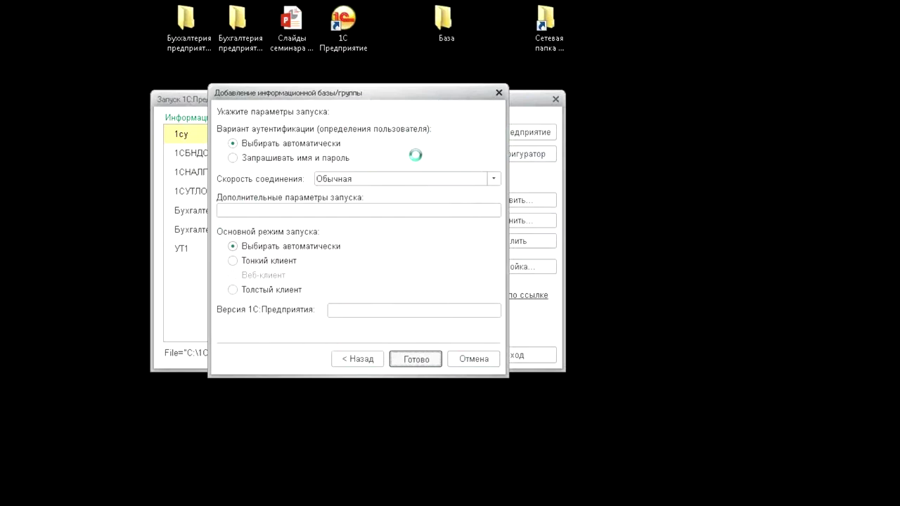
{"action": "left_click", "coordinate": [440, 24]}
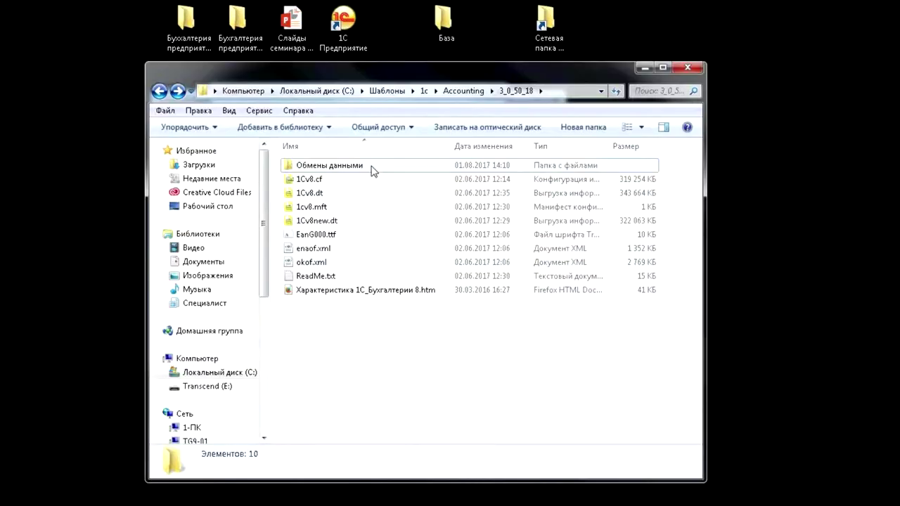
{"action": "double_click", "coordinate": [373, 169]}
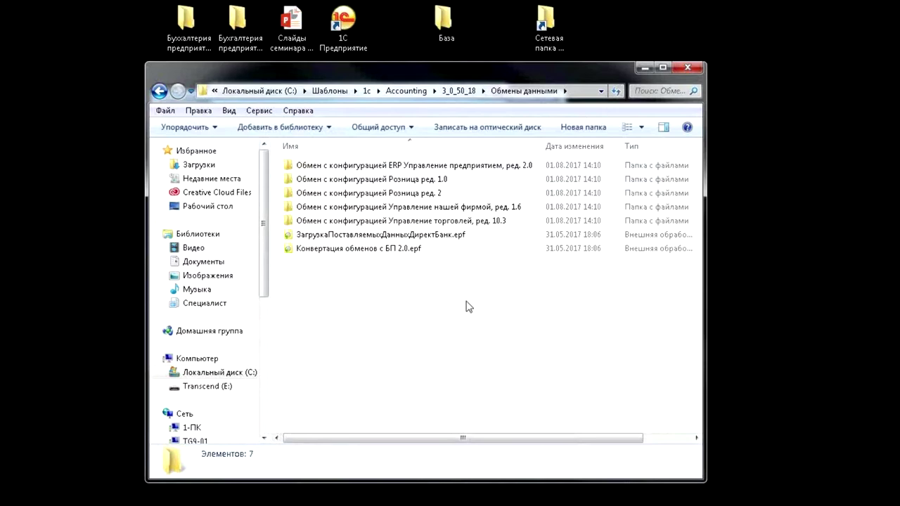
Twice inspect Конвертация обменов с БП 2.0.epf in Обмены данными, then minimise Explorer
{"action": "left_click", "coordinate": [395, 252]}
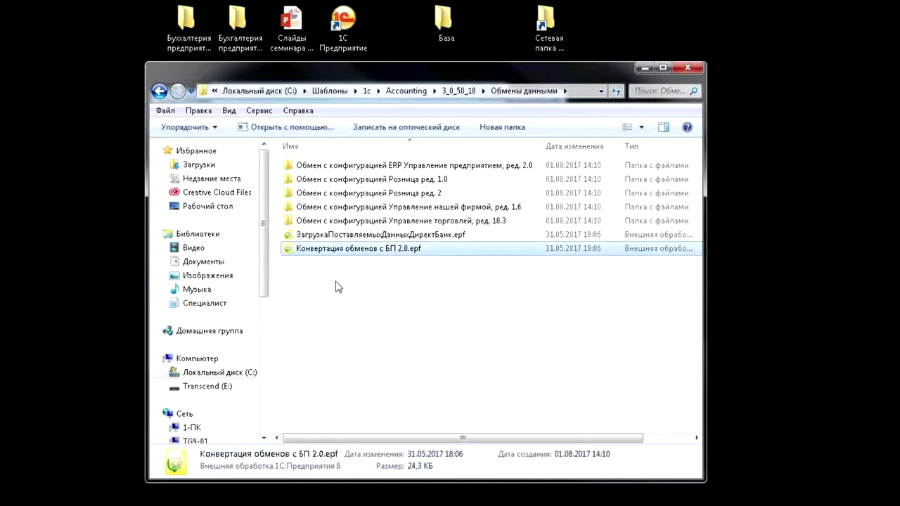
{"action": "left_click", "coordinate": [409, 333]}
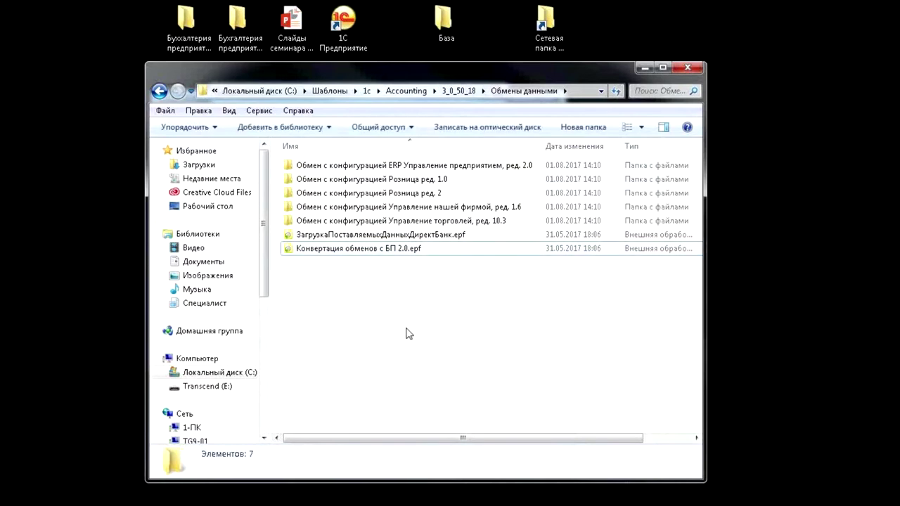
{"action": "key", "text": "BackSpace"}
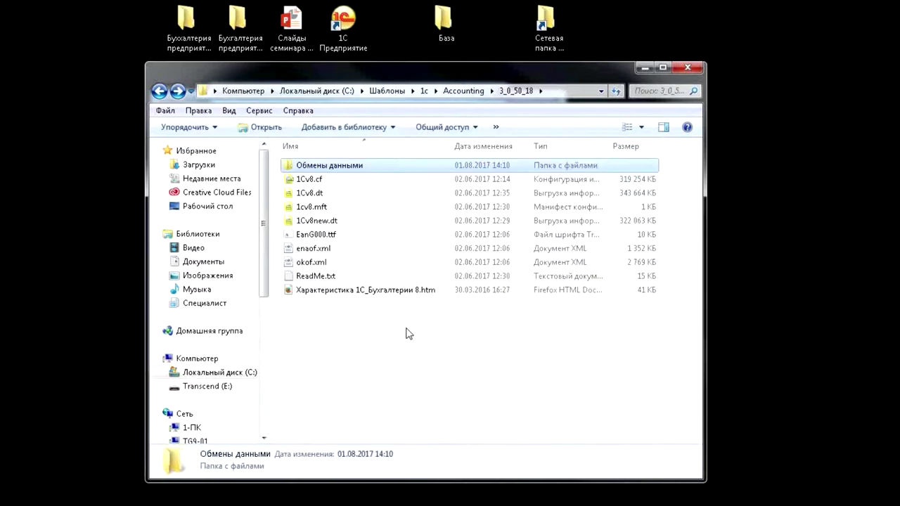
{"action": "double_click", "coordinate": [368, 166]}
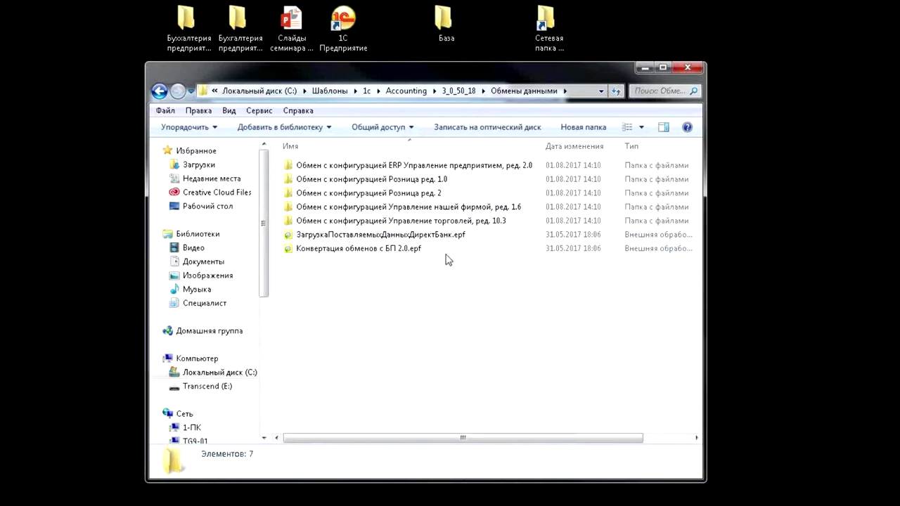
{"action": "mouse_move", "coordinate": [447, 253]}
{"action": "left_click", "coordinate": [419, 250]}
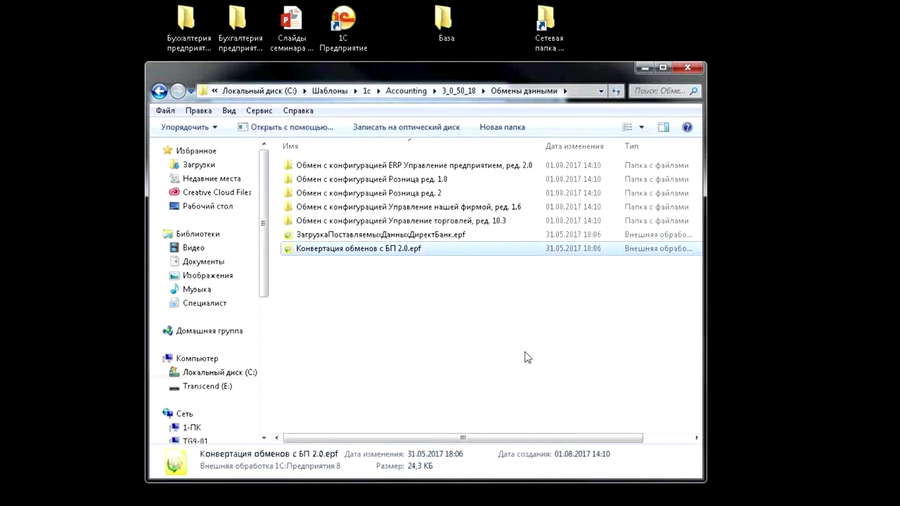
{"action": "left_click", "coordinate": [461, 320]}
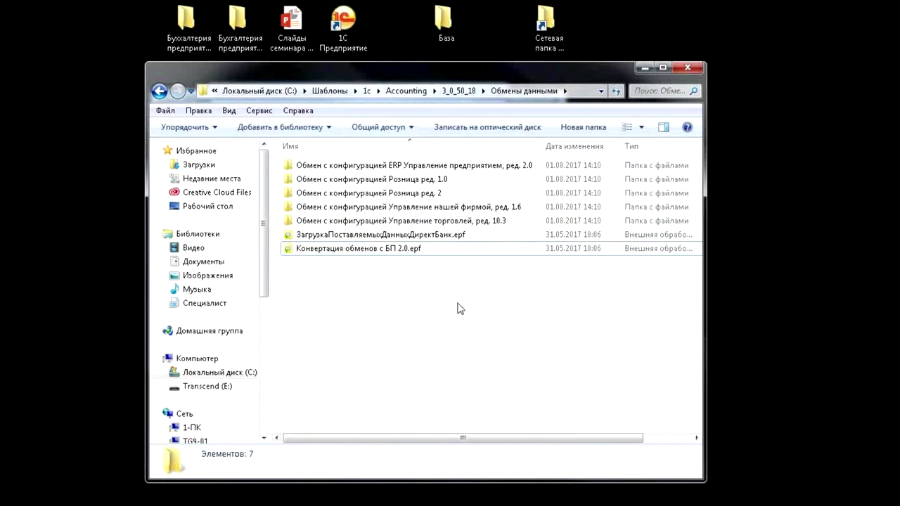
{"action": "key", "text": "BackSpace"}
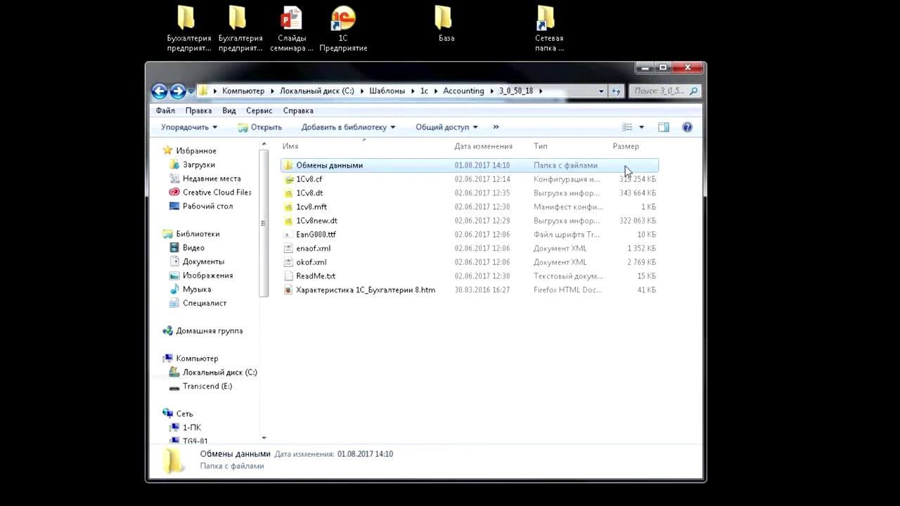
{"action": "left_click", "coordinate": [644, 68]}
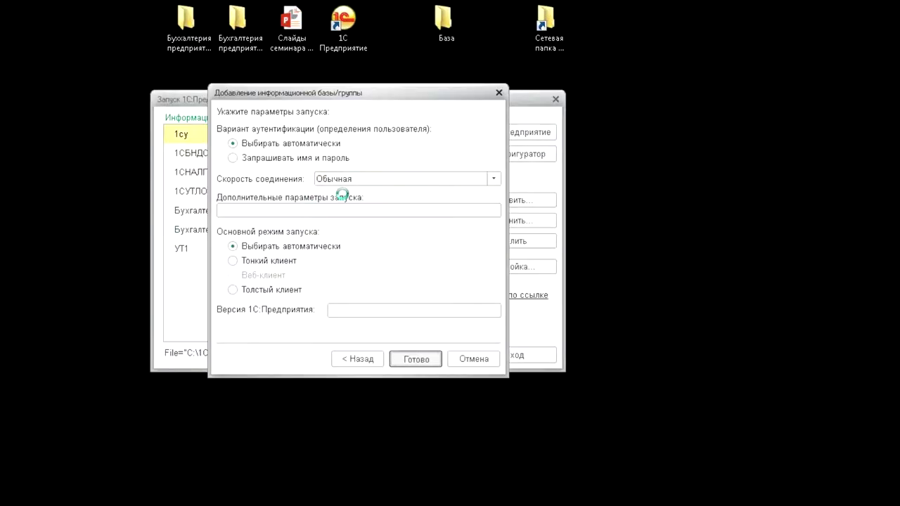
Check the size of the 1Cv8.1CD infobase file in the desktop База folder, then close the folder
{"action": "double_click", "coordinate": [446, 24]}
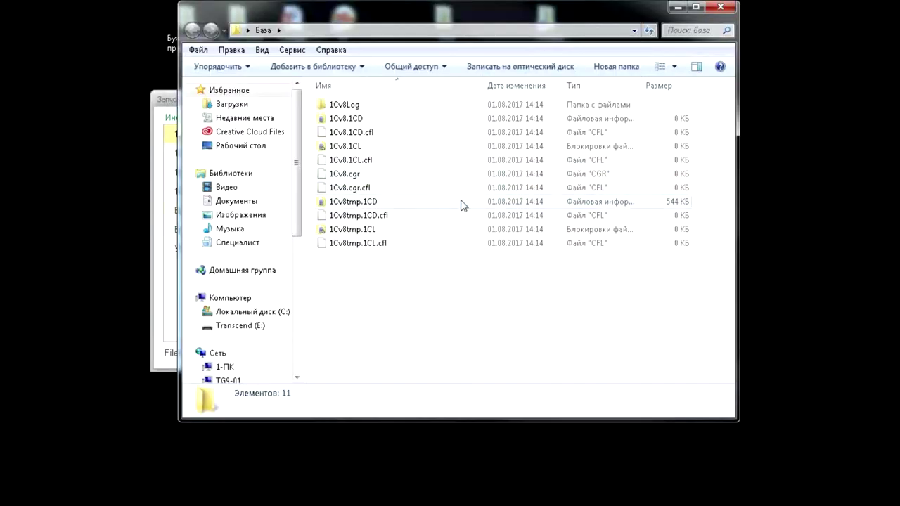
{"action": "left_click", "coordinate": [720, 8]}
{"action": "left_click", "coordinate": [320, 217]}
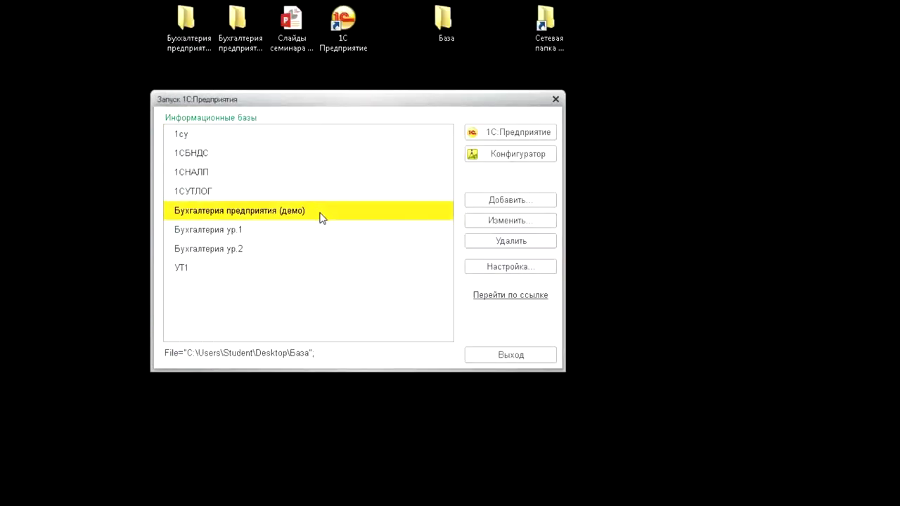
{"action": "double_click", "coordinate": [444, 25]}
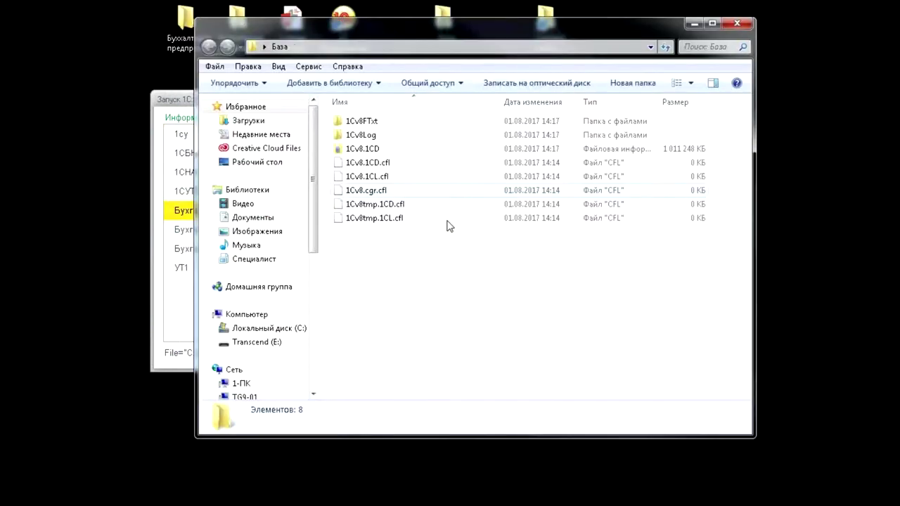
{"action": "left_click_drag", "start_coordinate": [457, 35], "coordinate": [440, 24]}
{"action": "left_click", "coordinate": [357, 146]}
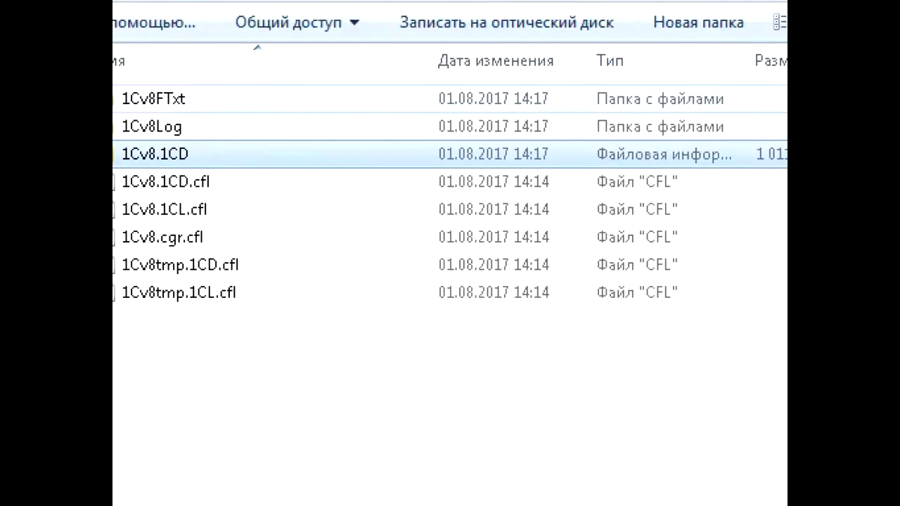
{"action": "left_click_drag", "start_coordinate": [190, 163], "coordinate": [291, 145]}
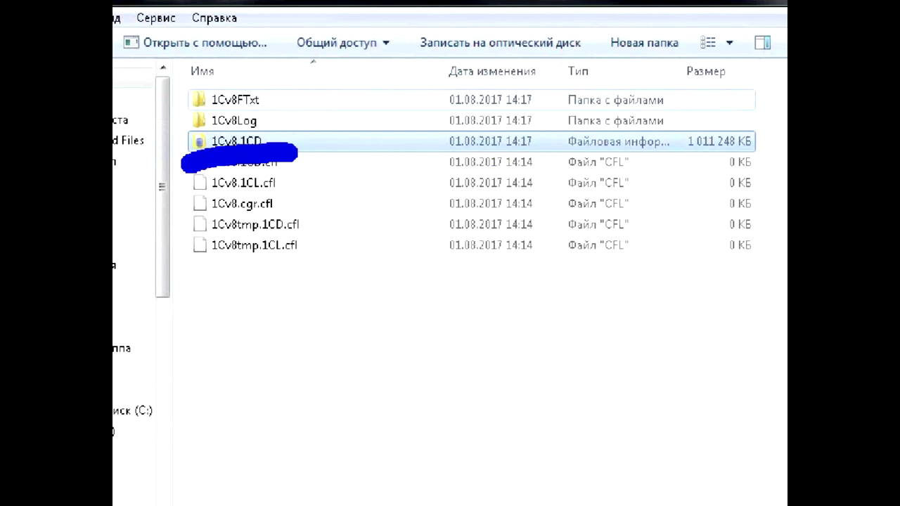
{"action": "mouse_move", "coordinate": [679, 164]}
{"action": "left_mouse_down"}
{"action": "mouse_move", "coordinate": [687, 157]}
{"action": "mouse_move", "coordinate": [759, 161]}
{"action": "left_mouse_up"}
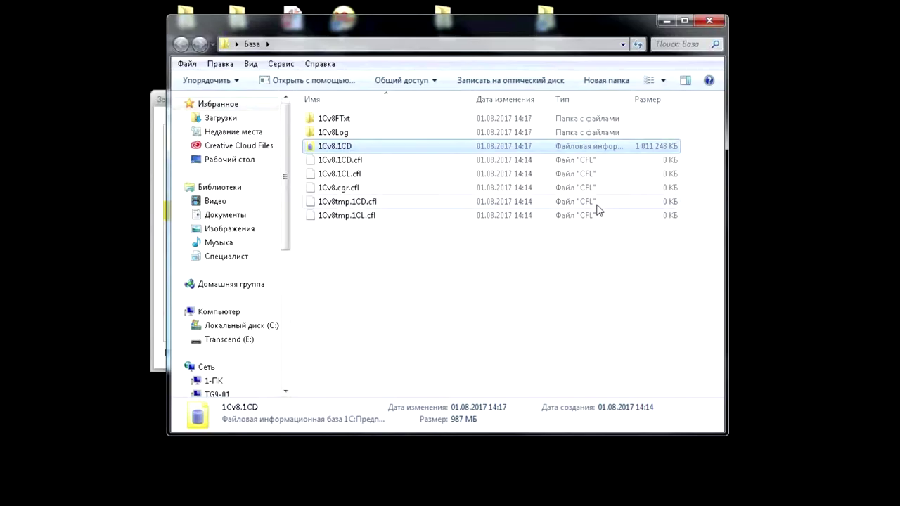
{"action": "left_click", "coordinate": [603, 195]}
{"action": "left_click", "coordinate": [709, 22]}
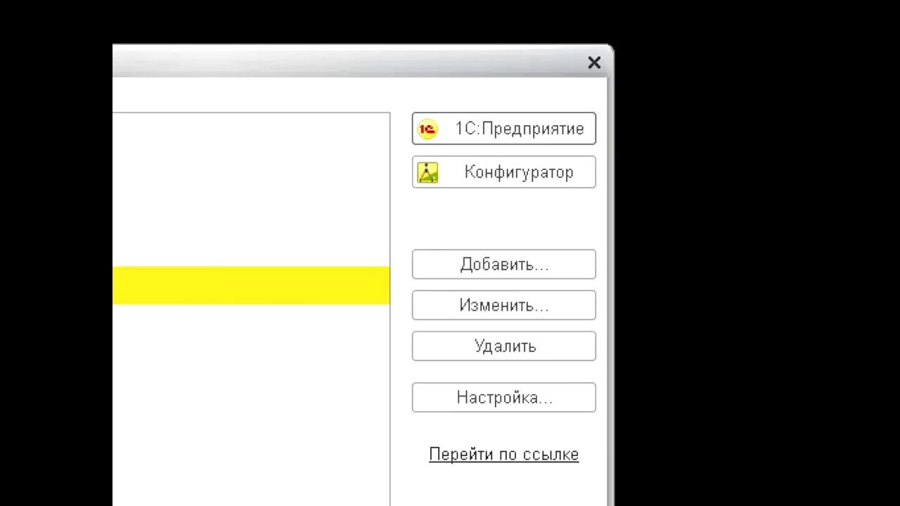
Launch Бухгалтерия предприятия (демо) in user mode and bring up its user list for login
{"action": "mouse_move", "coordinate": [409, 208]}
{"action": "left_mouse_down"}
{"action": "mouse_move", "coordinate": [615, 186]}
{"action": "mouse_move", "coordinate": [625, 194]}
{"action": "left_mouse_up"}
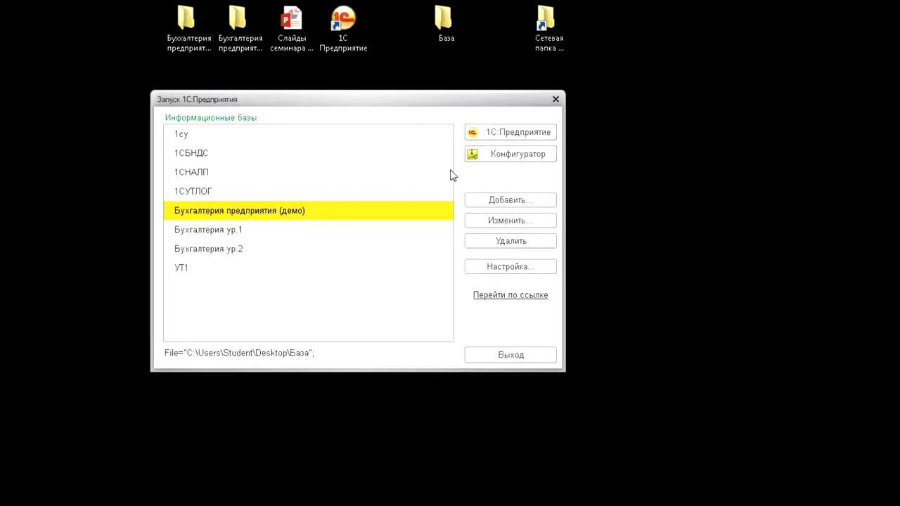
{"action": "left_click", "coordinate": [510, 134]}
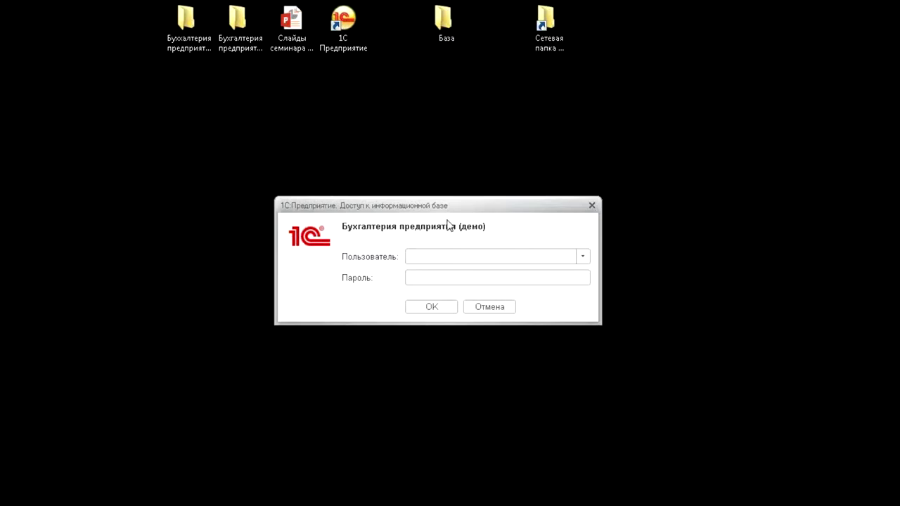
{"action": "left_click", "coordinate": [583, 257]}
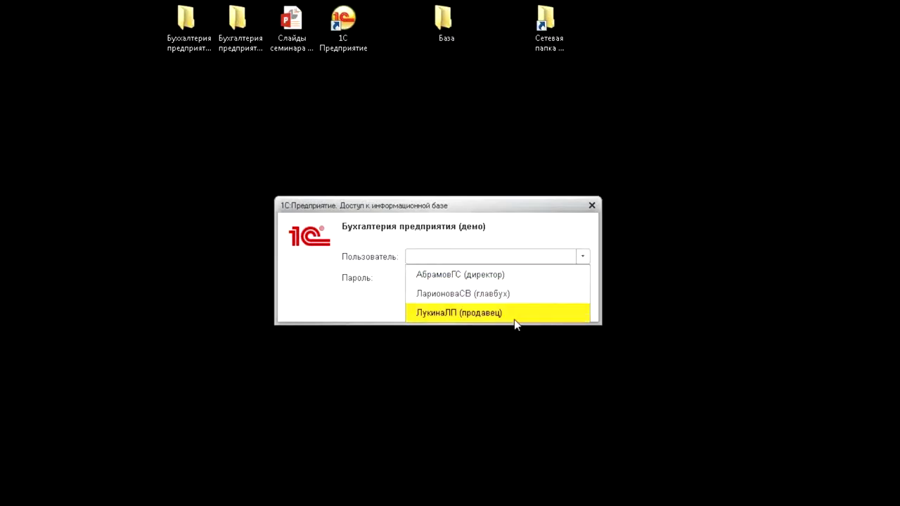
Log in to the demo base as the director user
{"action": "left_click", "coordinate": [516, 274]}
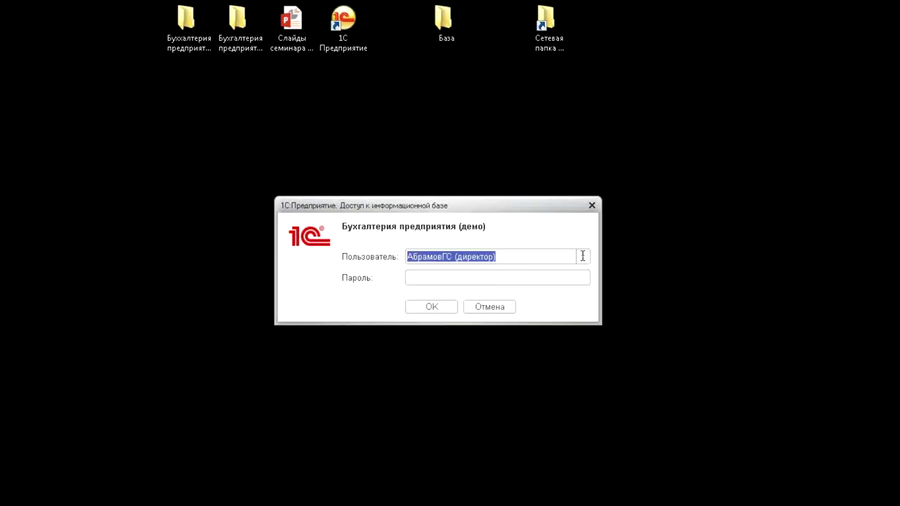
{"action": "key", "text": "Return"}
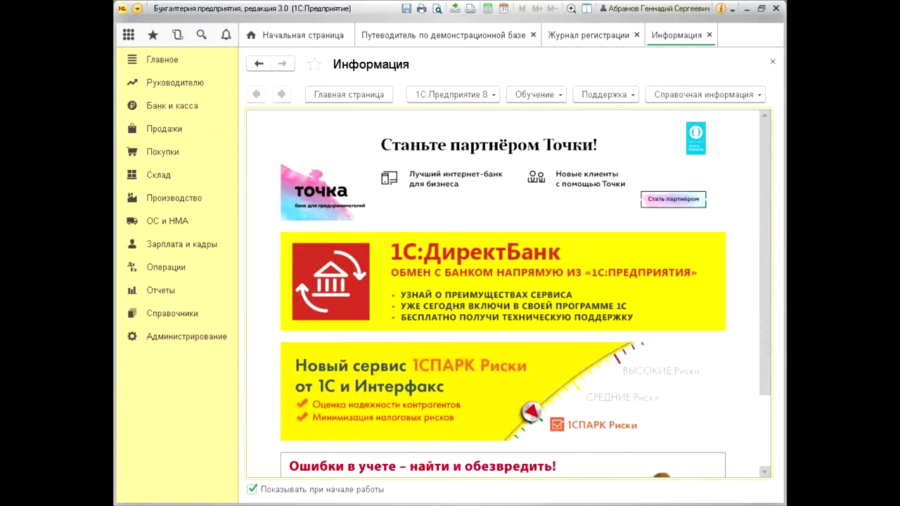
Open Покупки > Счета от поставщиков and browse invoices dated 11.12.2016, 08.12.2016 and 31.10.2016
{"action": "left_click", "coordinate": [169, 154]}
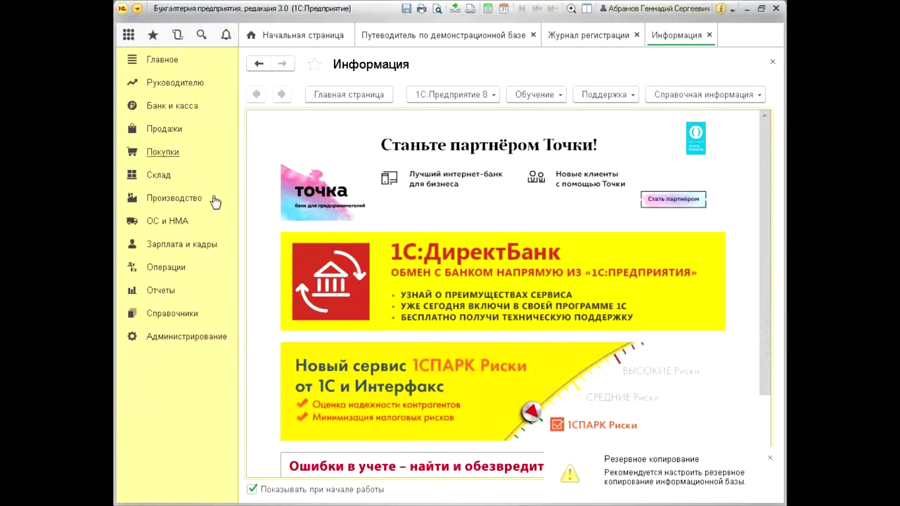
{"action": "left_click", "coordinate": [310, 111]}
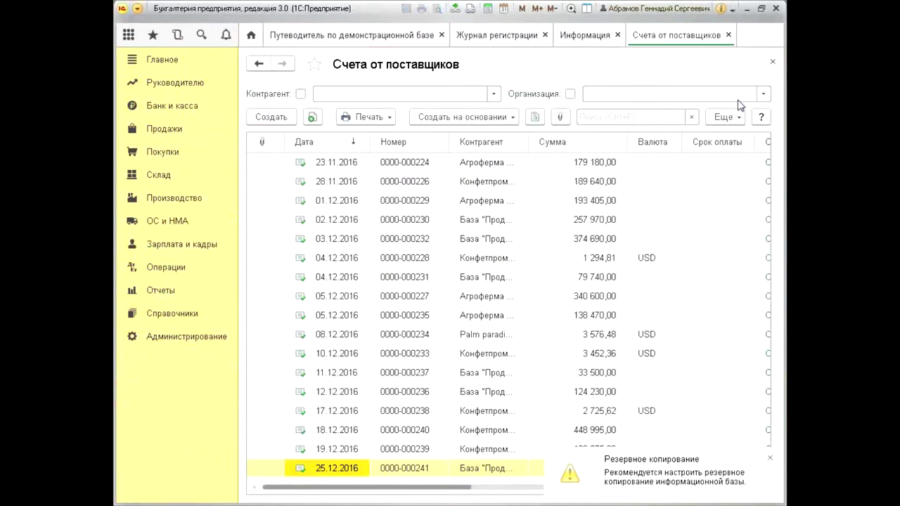
{"action": "left_click", "coordinate": [770, 456]}
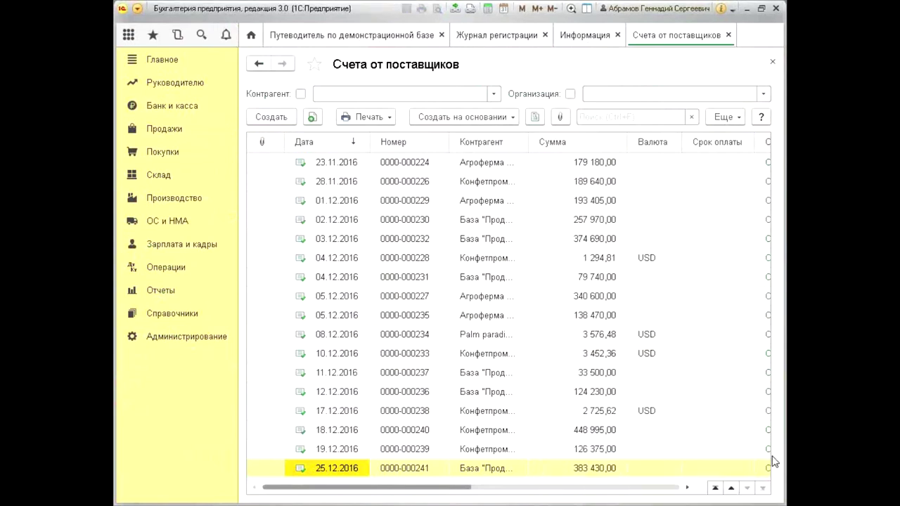
{"action": "left_click", "coordinate": [331, 373]}
{"action": "left_click", "coordinate": [333, 334]}
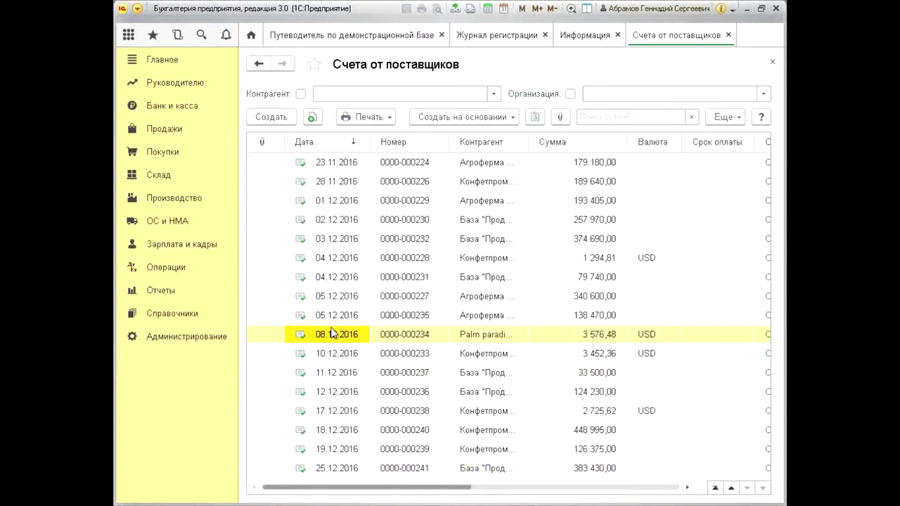
{"action": "scroll", "coordinate": [334, 323], "scroll_direction": "up", "scroll_amount": 10}
{"action": "left_click", "coordinate": [337, 279]}
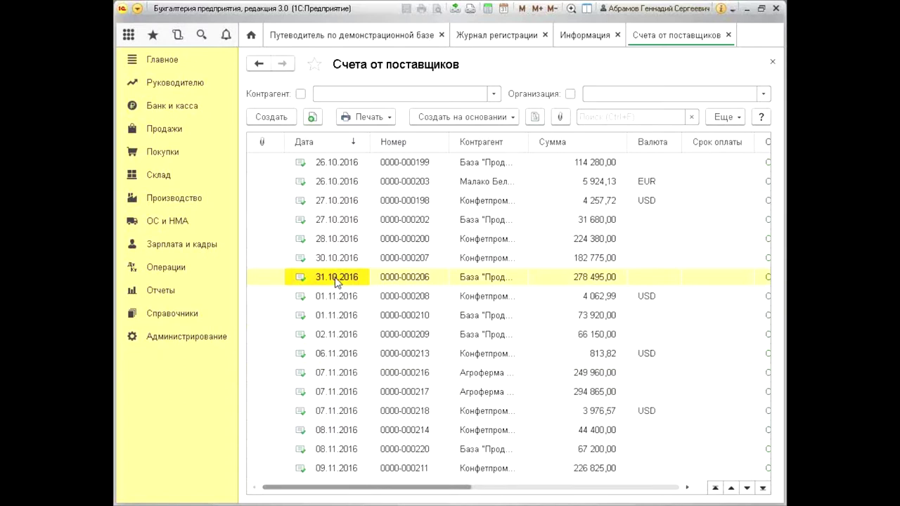
Close the supplier invoices list, minimize the program and start 1С from its desktop shortcut
{"action": "left_click", "coordinate": [774, 63]}
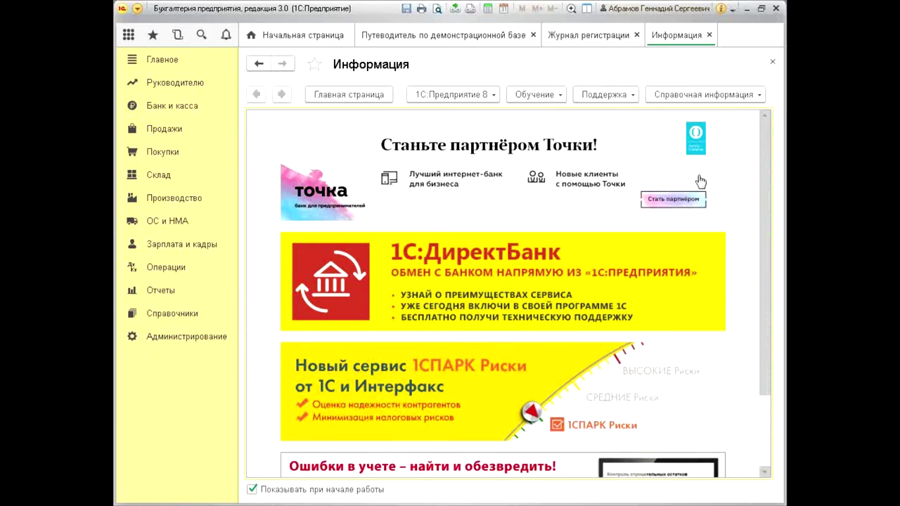
{"action": "left_click", "coordinate": [746, 9]}
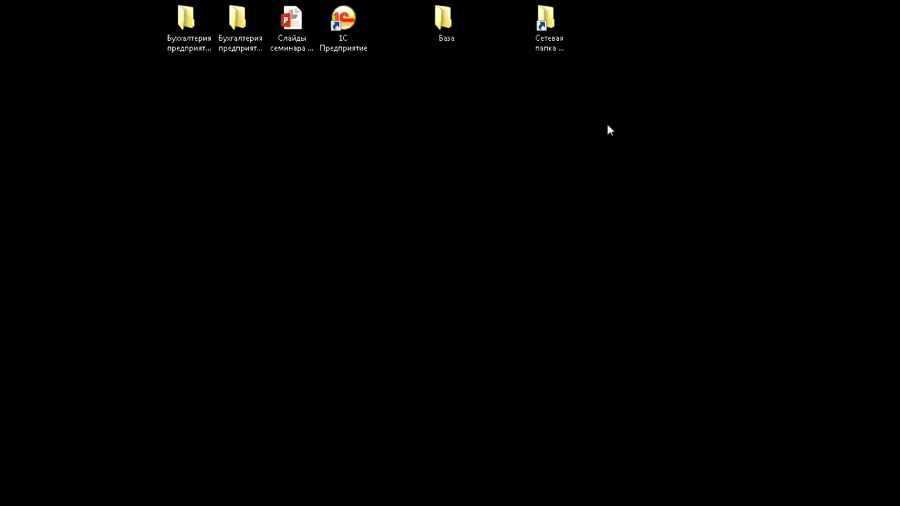
{"action": "double_click", "coordinate": [366, 42]}
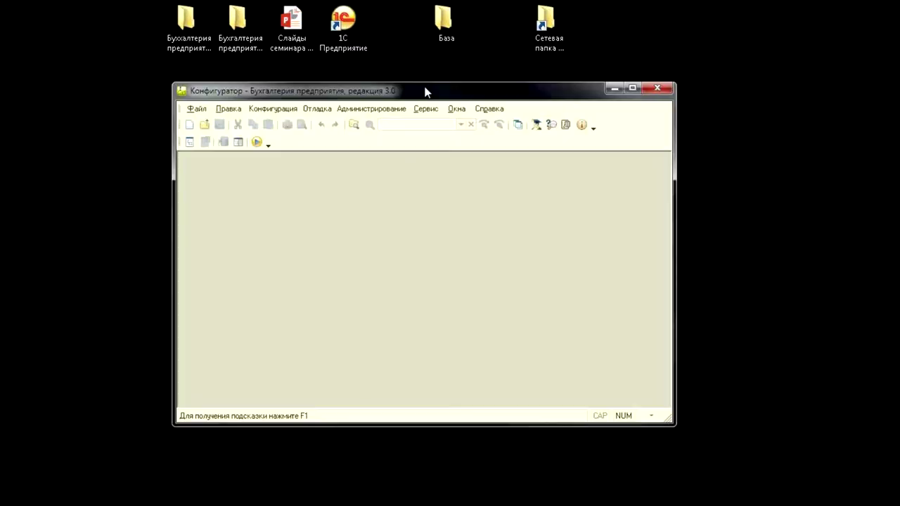
Maximize the Configurator window and show the Администрирование menu
{"action": "double_click", "coordinate": [424, 91]}
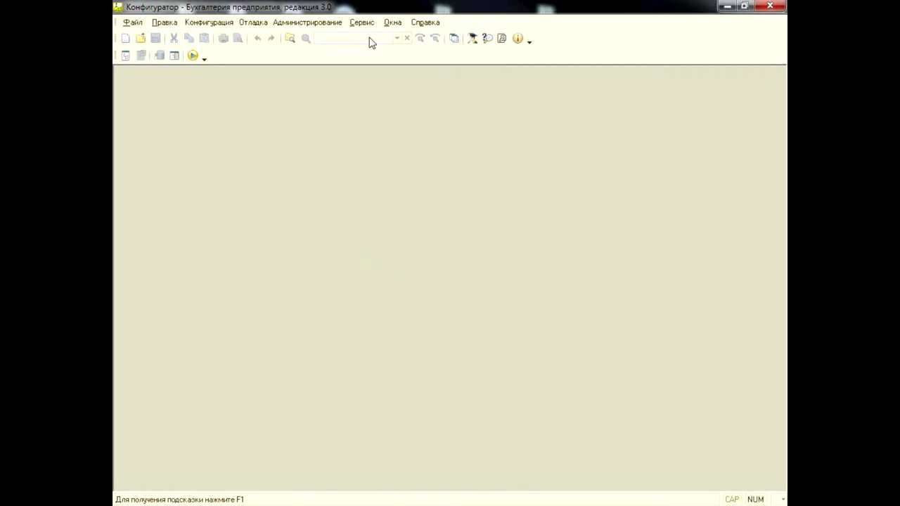
{"action": "left_click", "coordinate": [314, 23]}
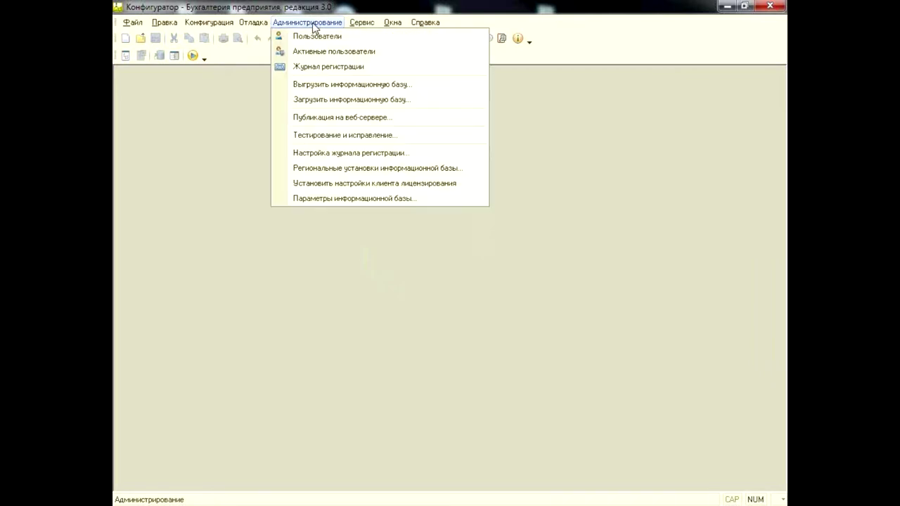
Open the infobase users list and inspect the admin user's authentication settings, then close them
{"action": "left_click", "coordinate": [317, 37]}
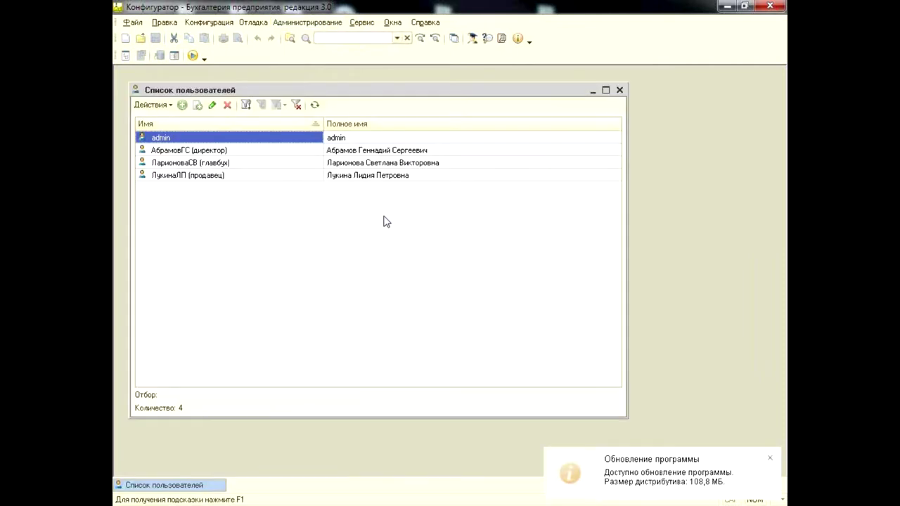
{"action": "left_click_drag", "start_coordinate": [316, 86], "coordinate": [343, 101]}
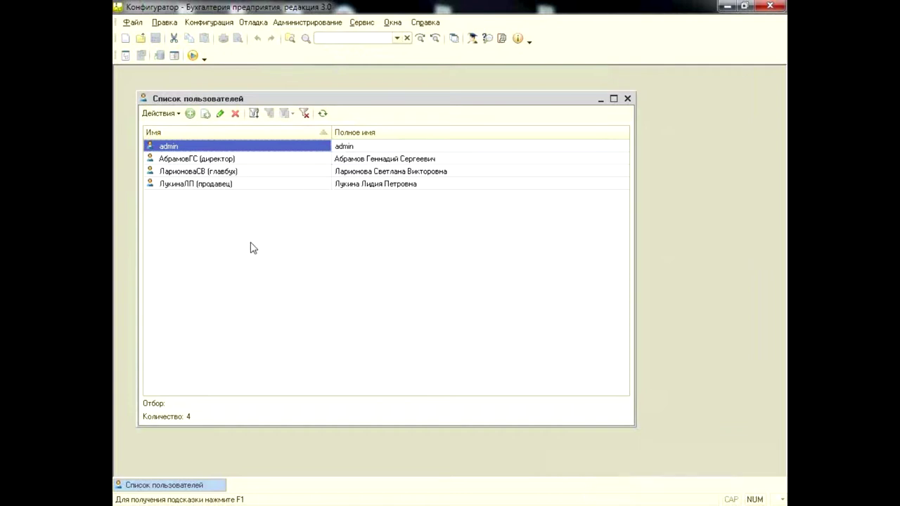
{"action": "double_click", "coordinate": [298, 146]}
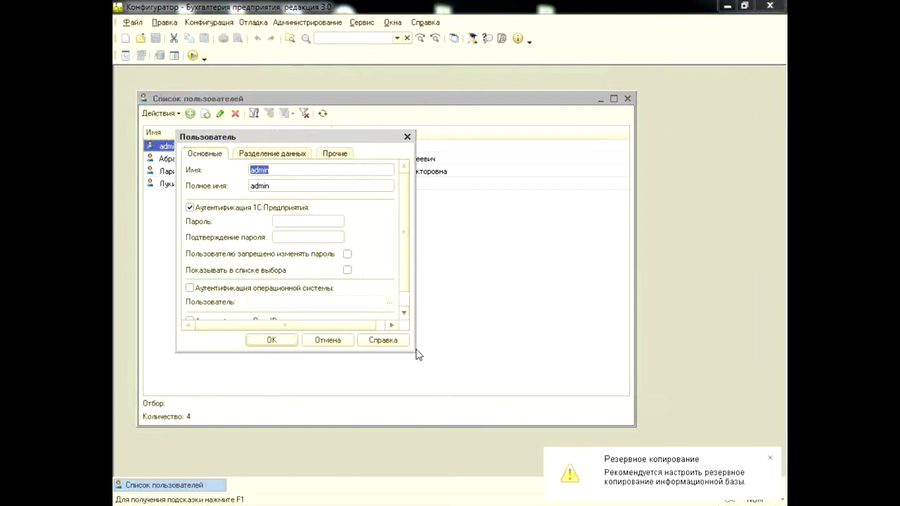
{"action": "left_click_drag", "start_coordinate": [414, 350], "coordinate": [480, 386]}
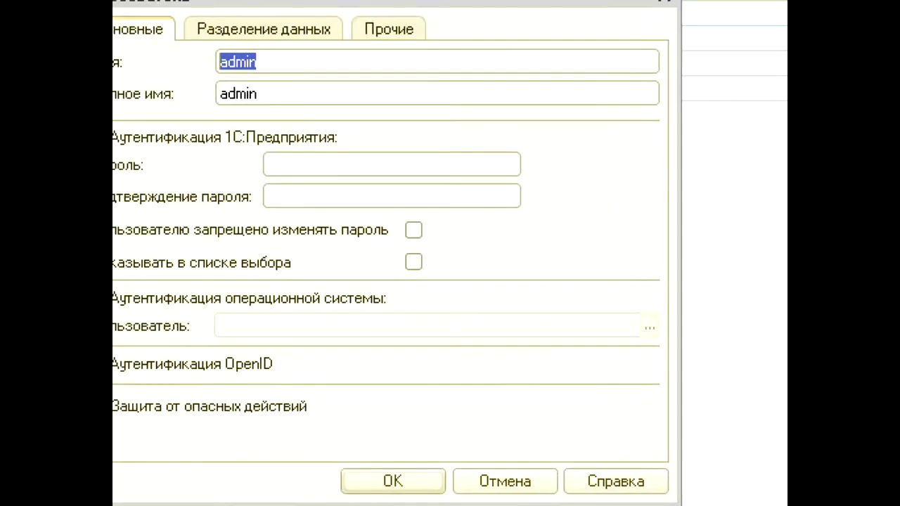
{"action": "left_click_drag", "start_coordinate": [162, 295], "coordinate": [534, 285]}
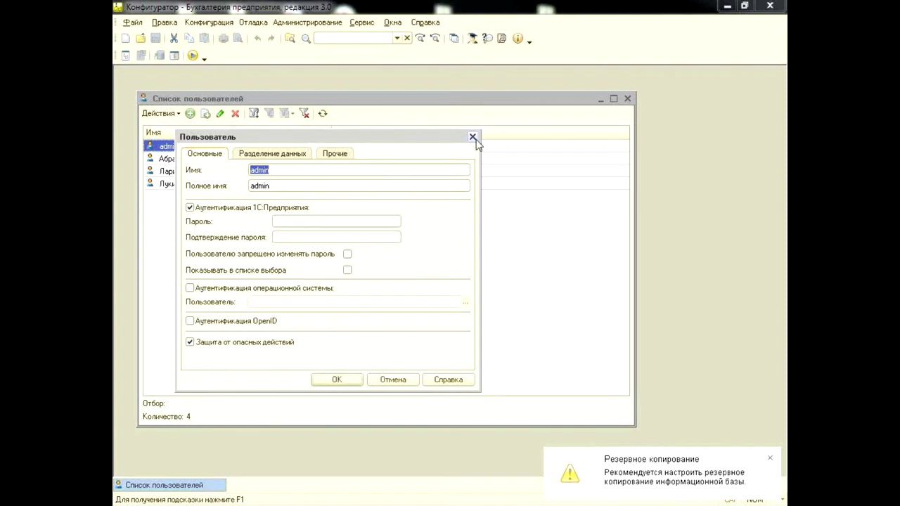
{"action": "left_click", "coordinate": [472, 136]}
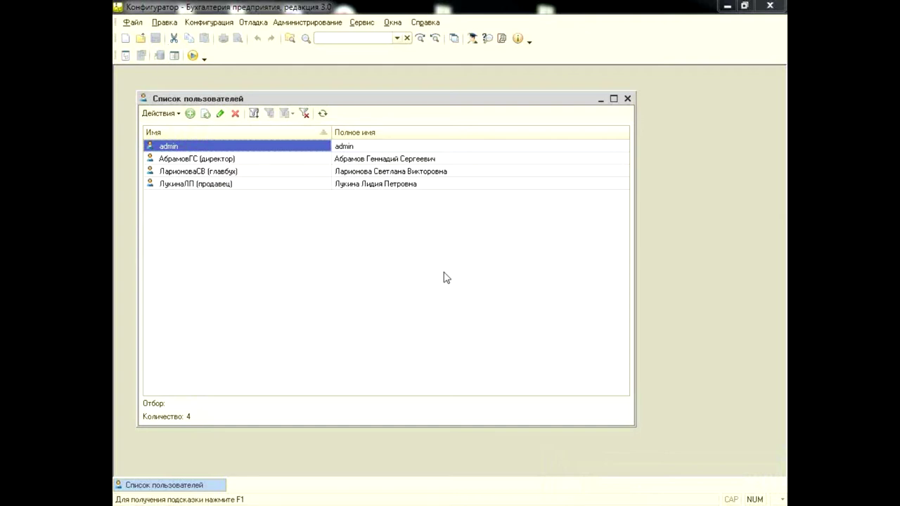
{"action": "left_click_drag", "start_coordinate": [457, 100], "coordinate": [458, 86]}
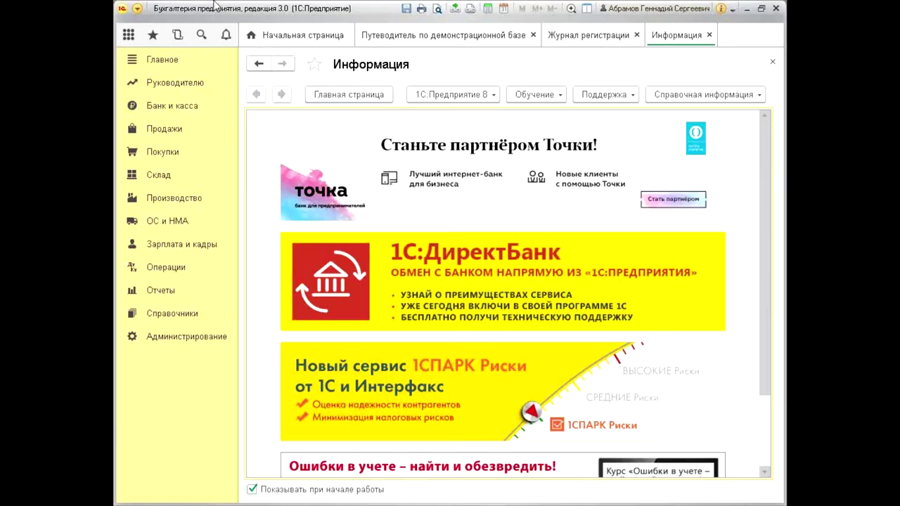
Open the Администрирование section of the accounting program
{"action": "left_click", "coordinate": [189, 343]}
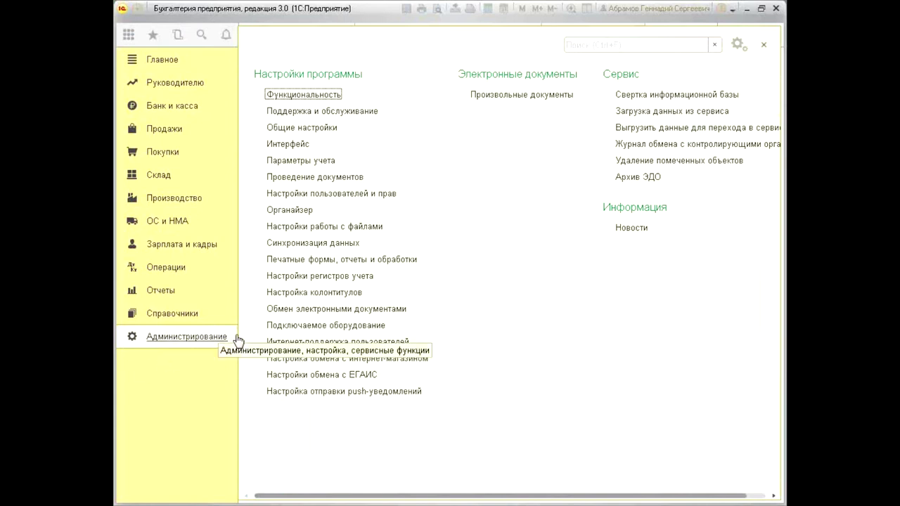
Go to Настройки пользователей и прав and start a new user record with Insert
{"action": "left_click", "coordinate": [372, 194]}
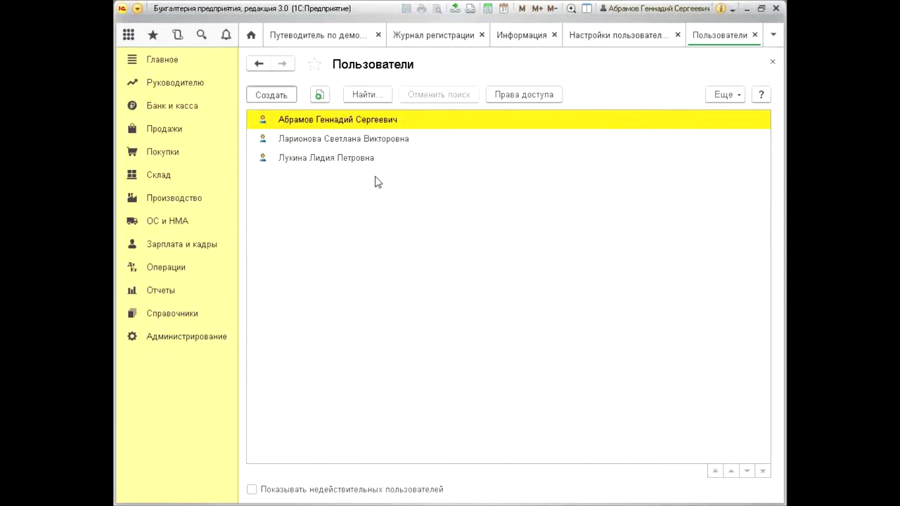
{"action": "key", "text": "Insert"}
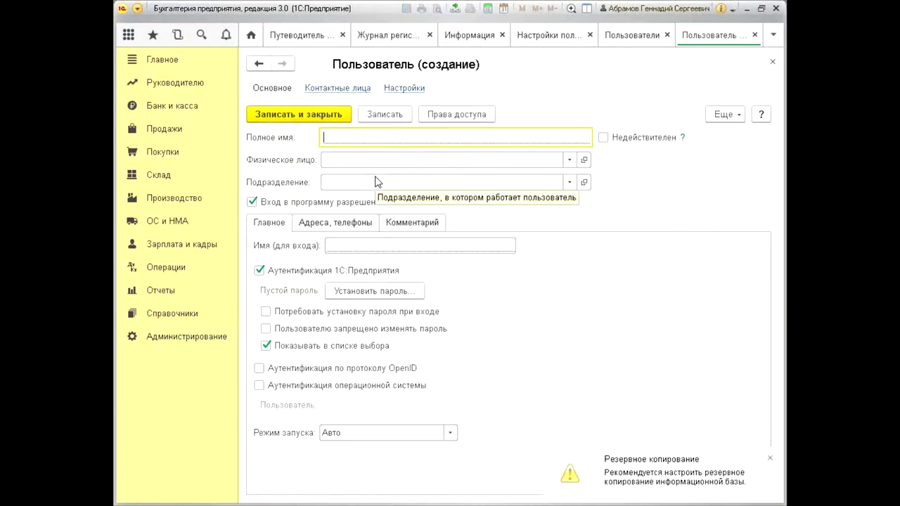
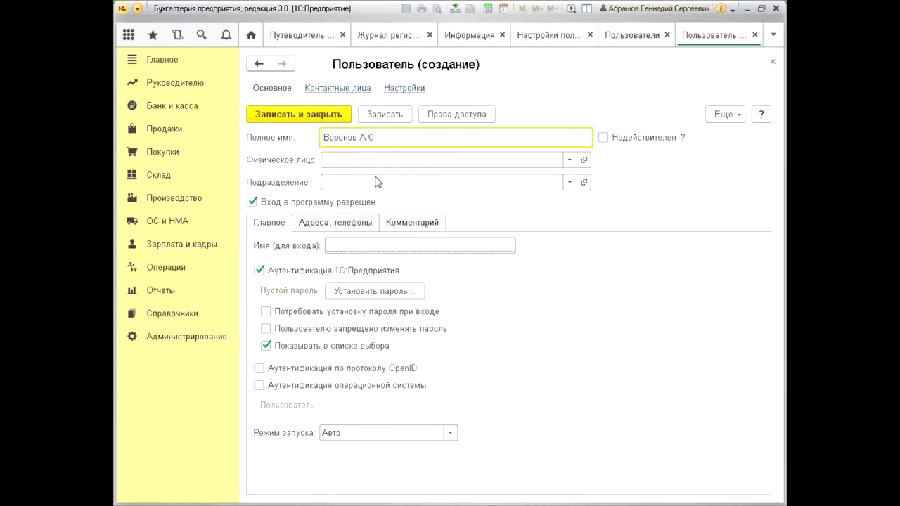
Enter the employee's full name and a matching login name for the new user, then return to the Configurator
{"action": "left_click", "coordinate": [372, 247]}
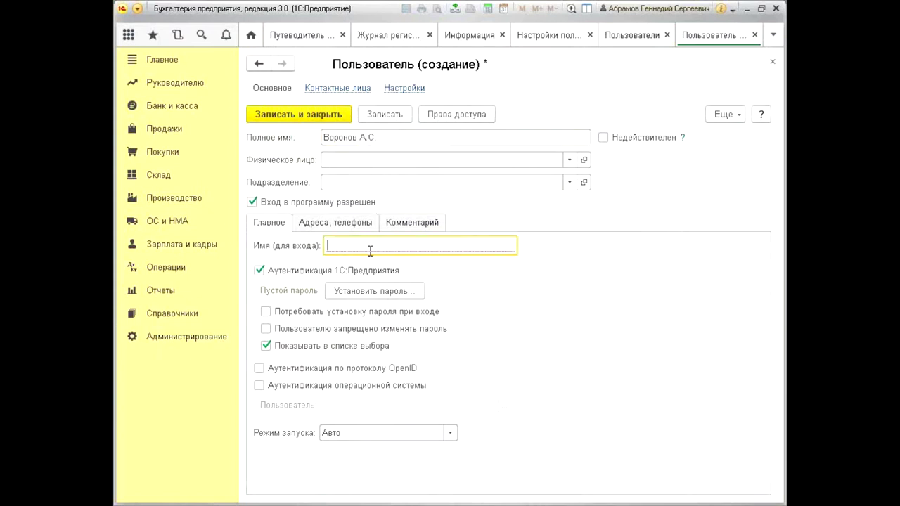
{"action": "left_click", "coordinate": [370, 247]}
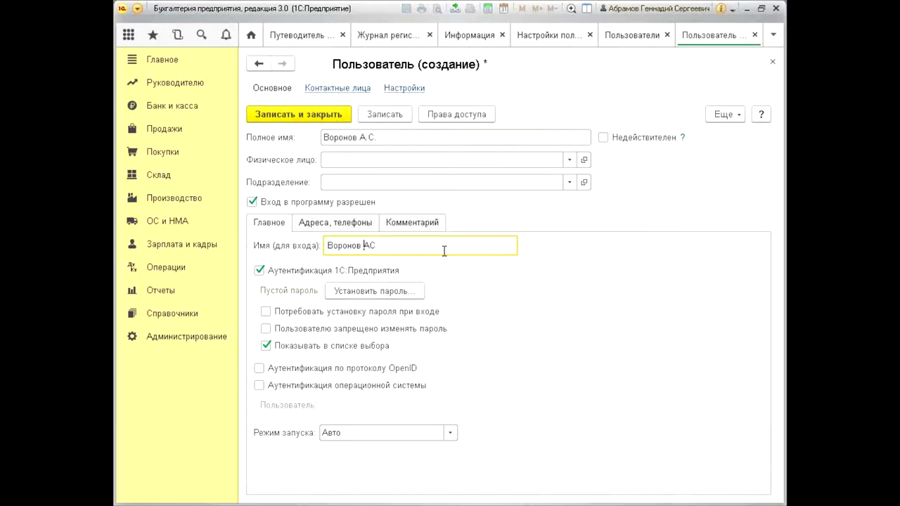
{"action": "type", "text": ".С."}
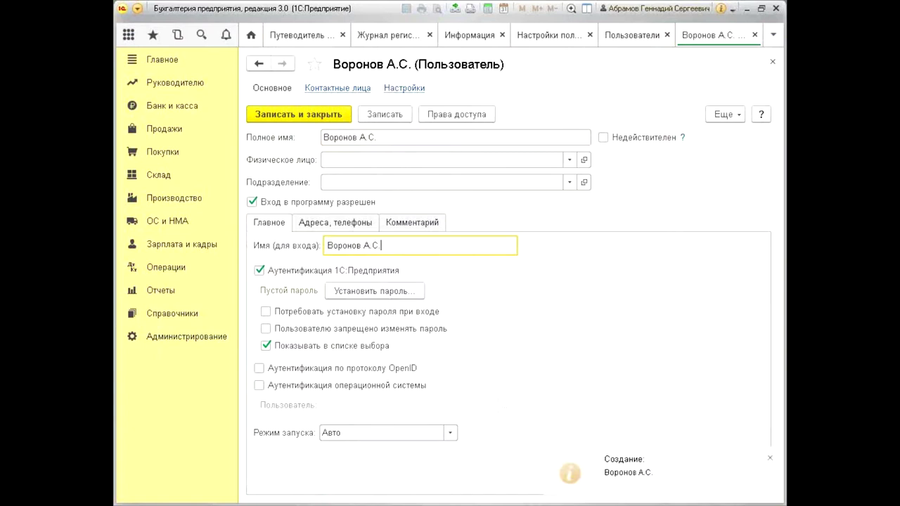
{"action": "left_click", "coordinate": [428, 134]}
{"action": "left_click", "coordinate": [430, 135]}
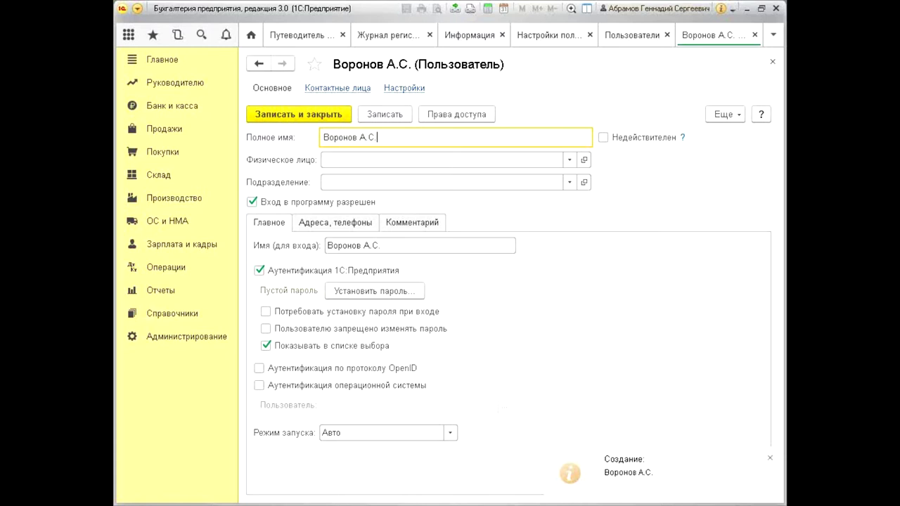
{"action": "key", "text": "alt+Tab"}
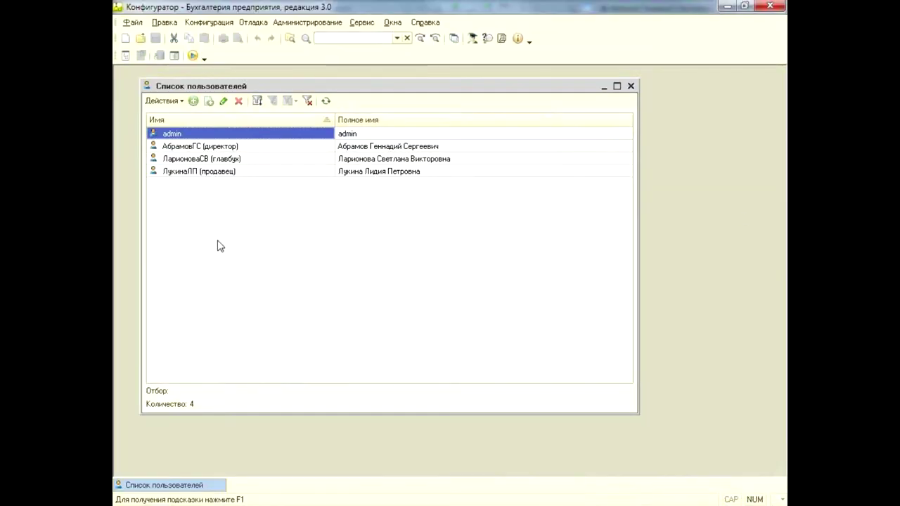
Refresh the Configurator user list and select the newly added user
{"action": "left_click_drag", "start_coordinate": [303, 88], "coordinate": [363, 103]}
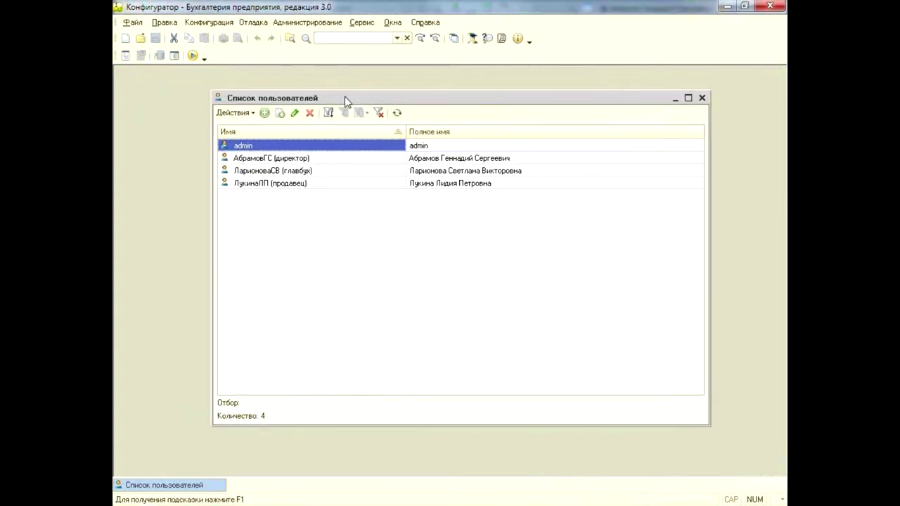
{"action": "left_click", "coordinate": [397, 114]}
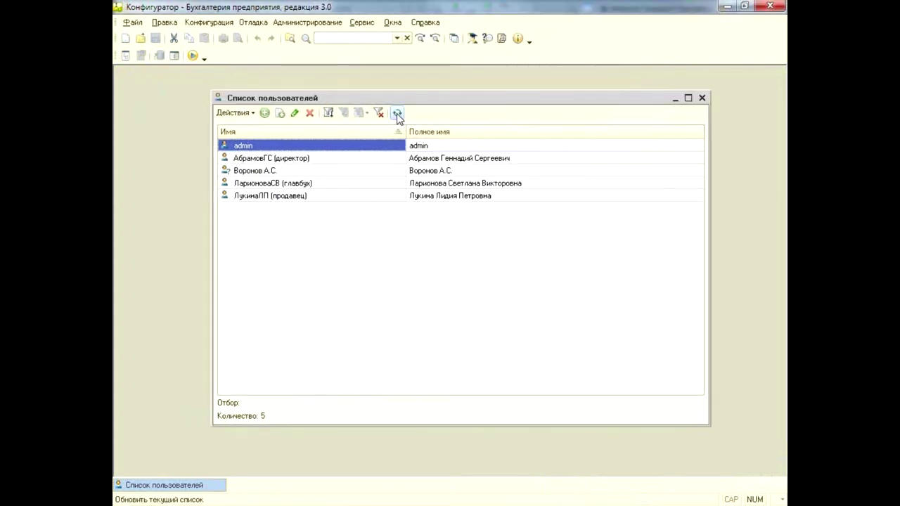
{"action": "left_click", "coordinate": [254, 171]}
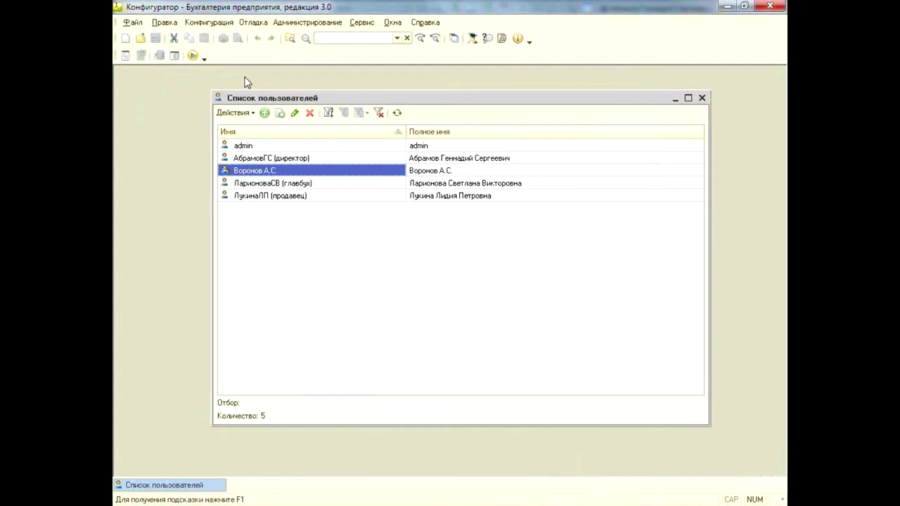
{"action": "left_click", "coordinate": [421, 173]}
{"action": "left_click", "coordinate": [254, 174]}
{"action": "left_click", "coordinate": [410, 174]}
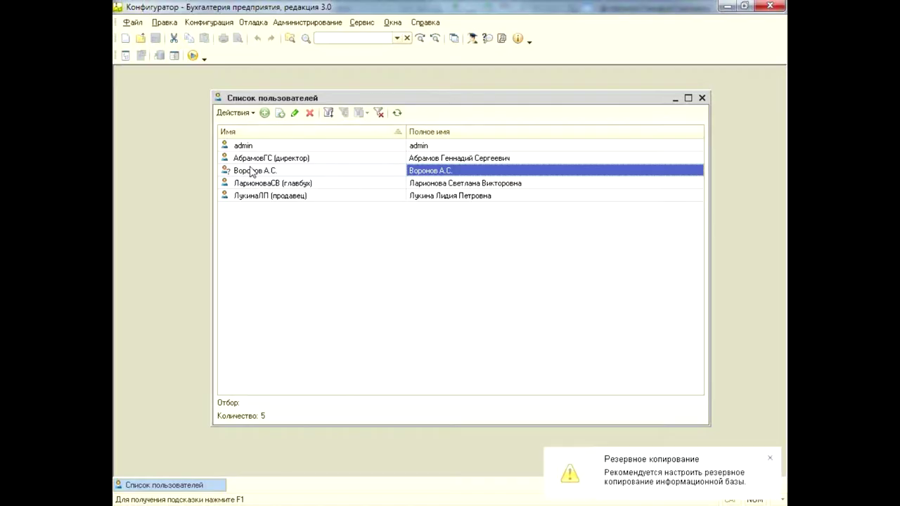
{"action": "left_click", "coordinate": [771, 456]}
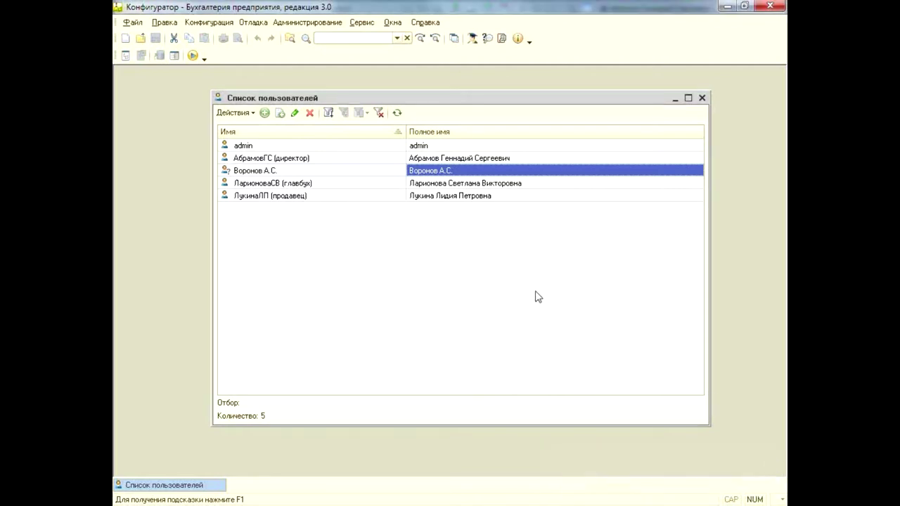
{"action": "left_click", "coordinate": [340, 173]}
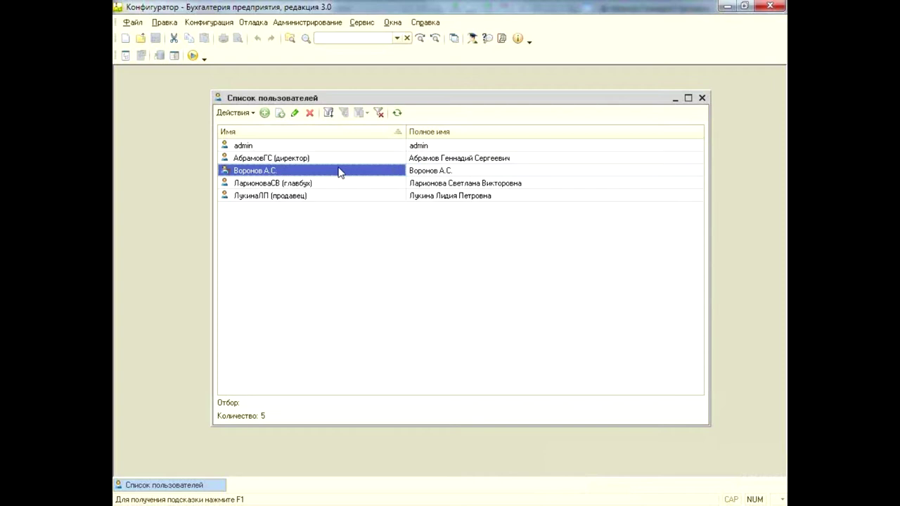
Review the new user's properties and roles, closing and reopening the dialog once
{"action": "double_click", "coordinate": [330, 173]}
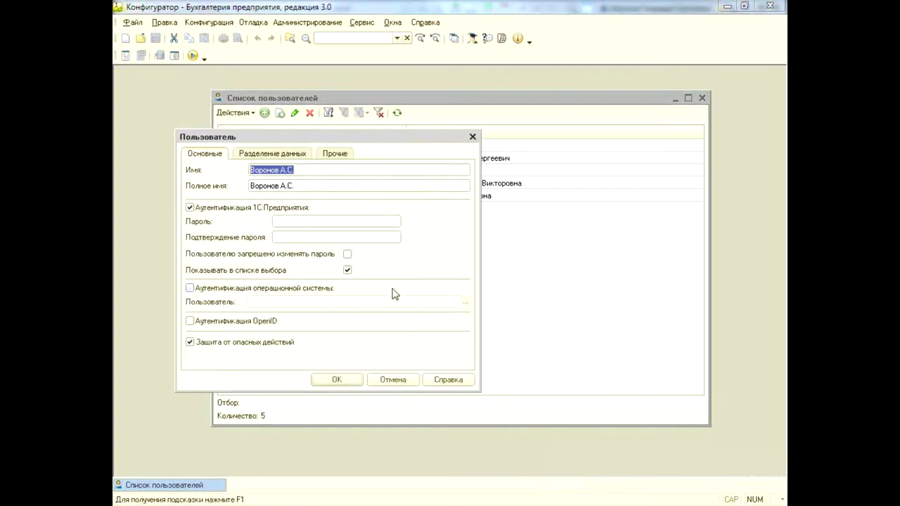
{"action": "left_click_drag", "start_coordinate": [357, 139], "coordinate": [365, 209]}
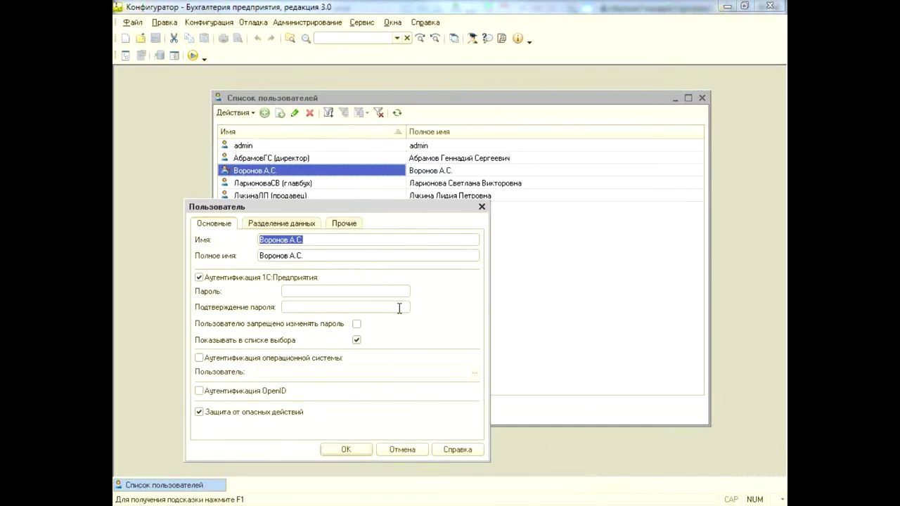
{"action": "left_click", "coordinate": [482, 208]}
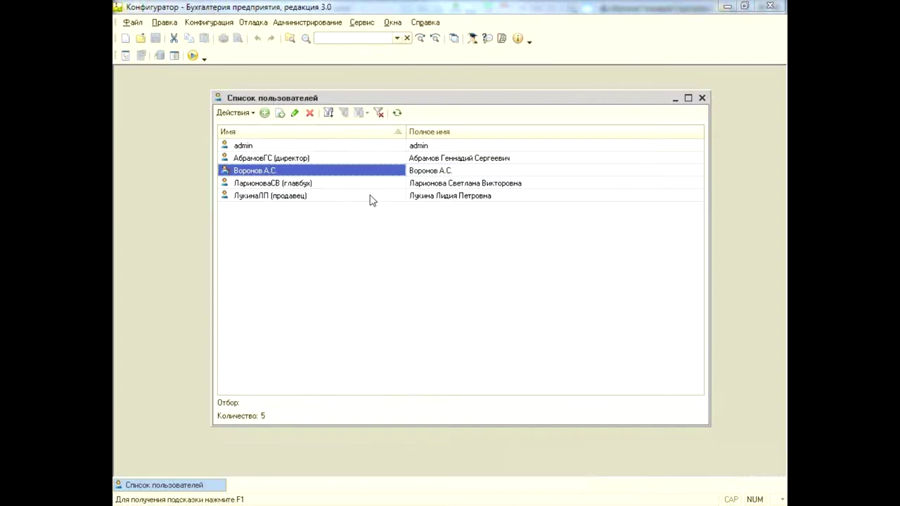
{"action": "left_click", "coordinate": [312, 149]}
{"action": "left_click", "coordinate": [313, 171]}
{"action": "left_click", "coordinate": [313, 184]}
{"action": "double_click", "coordinate": [318, 173]}
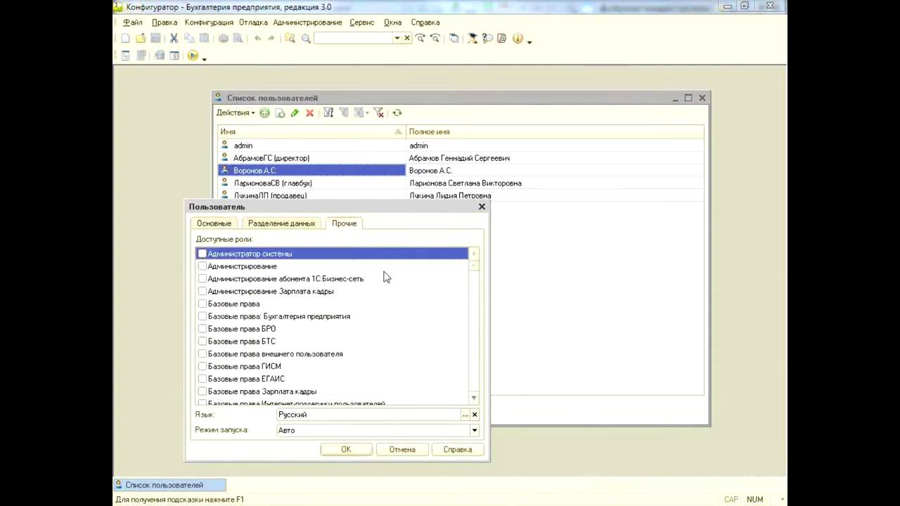
{"action": "left_click_drag", "start_coordinate": [474, 265], "coordinate": [481, 225]}
{"action": "left_click", "coordinate": [482, 207]}
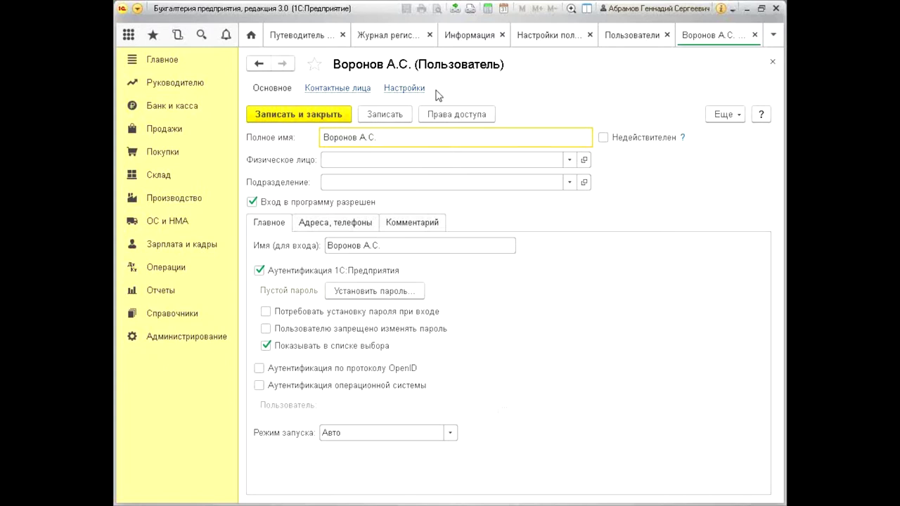
Give the new user the Бухгалтер access profile, save it, and switch to the Configurator
{"action": "left_click", "coordinate": [446, 119]}
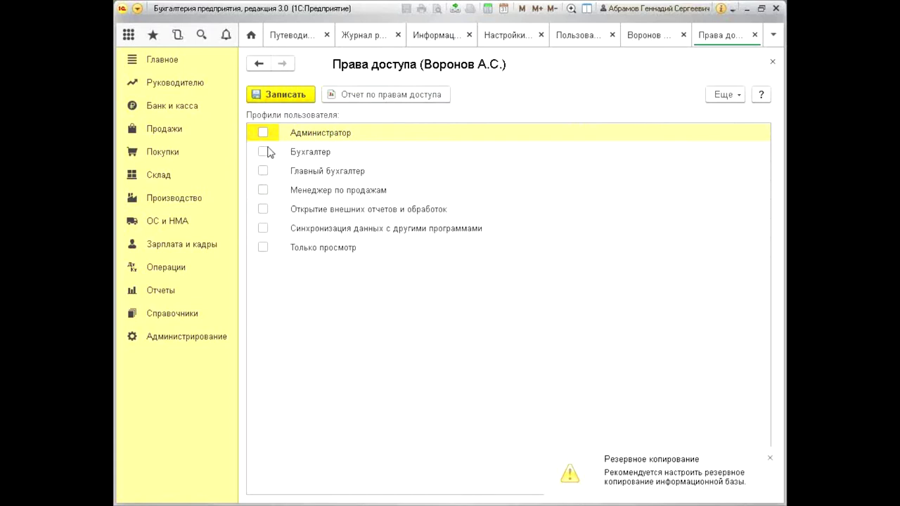
{"action": "left_click", "coordinate": [263, 152]}
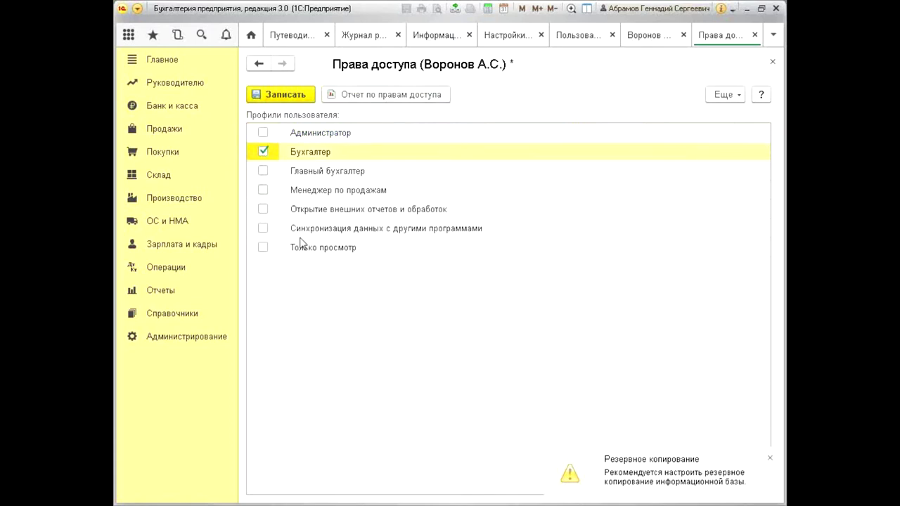
{"action": "left_click", "coordinate": [280, 95]}
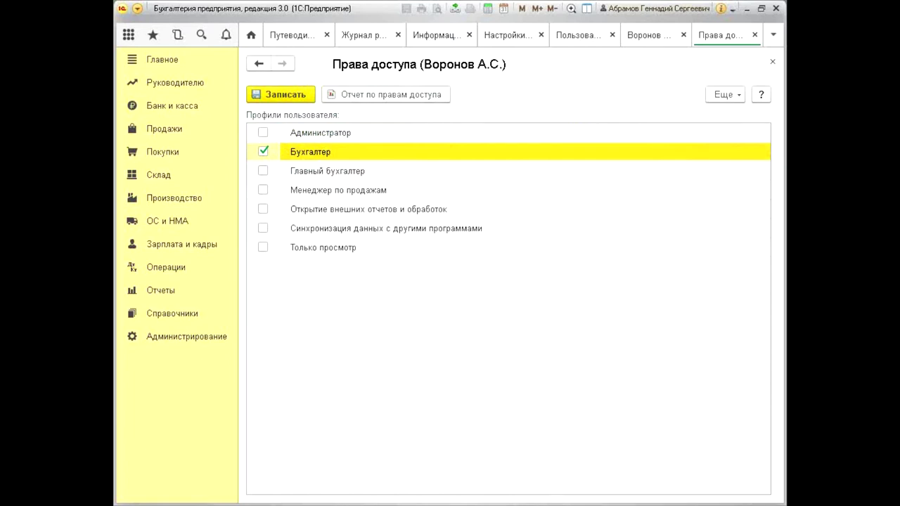
{"action": "key", "text": "alt+Tab"}
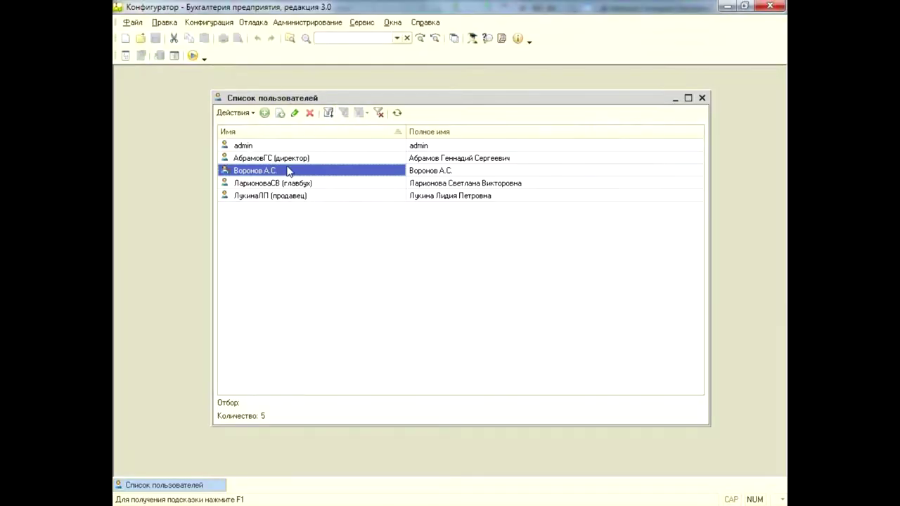
In the Configurator, review the new user's granted roles on the Прочие tab, then close the properties
{"action": "double_click", "coordinate": [286, 171]}
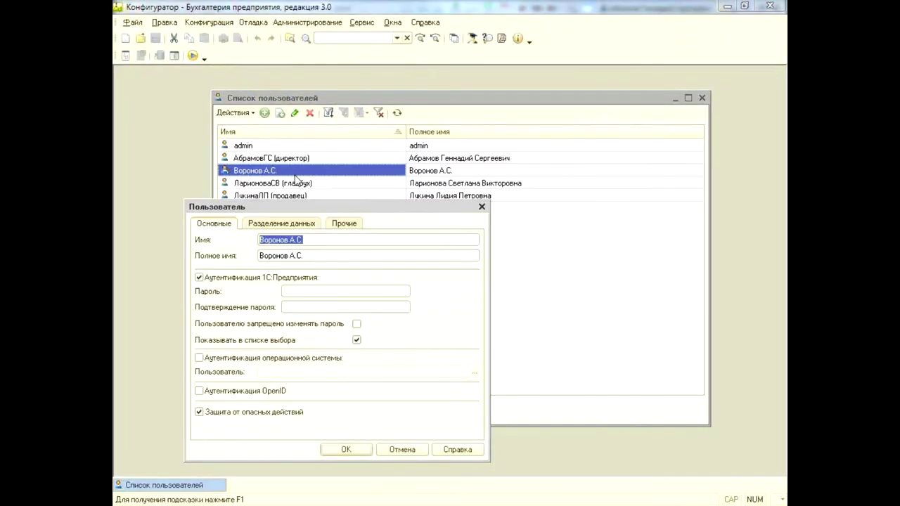
{"action": "left_click", "coordinate": [345, 223]}
{"action": "left_click", "coordinate": [275, 304]}
{"action": "scroll", "coordinate": [278, 309], "scroll_direction": "down", "scroll_amount": 15}
{"action": "scroll", "coordinate": [283, 316], "scroll_direction": "down", "scroll_amount": 16}
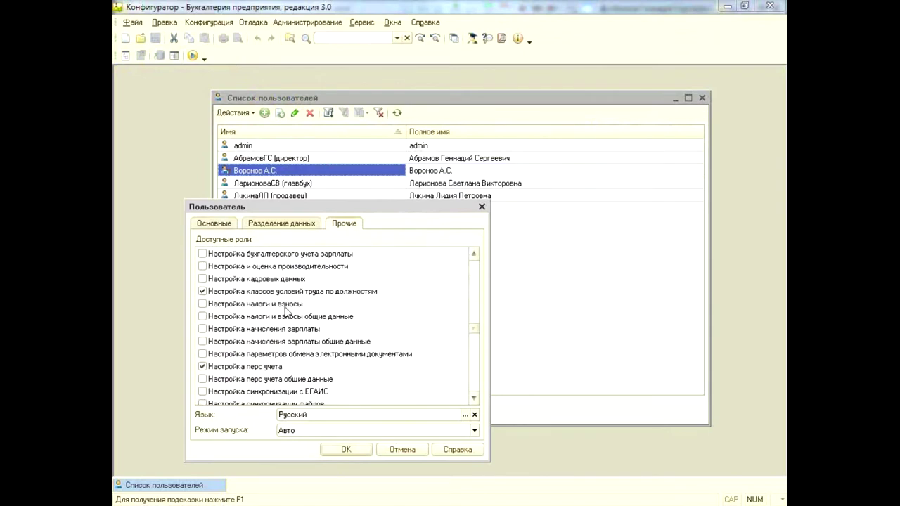
{"action": "scroll", "coordinate": [337, 307], "scroll_direction": "down", "scroll_amount": 10}
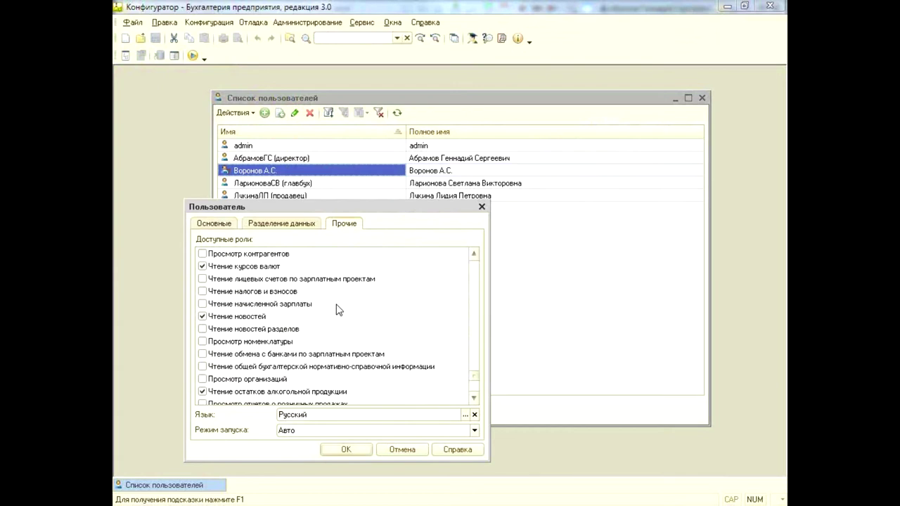
{"action": "left_click", "coordinate": [483, 208]}
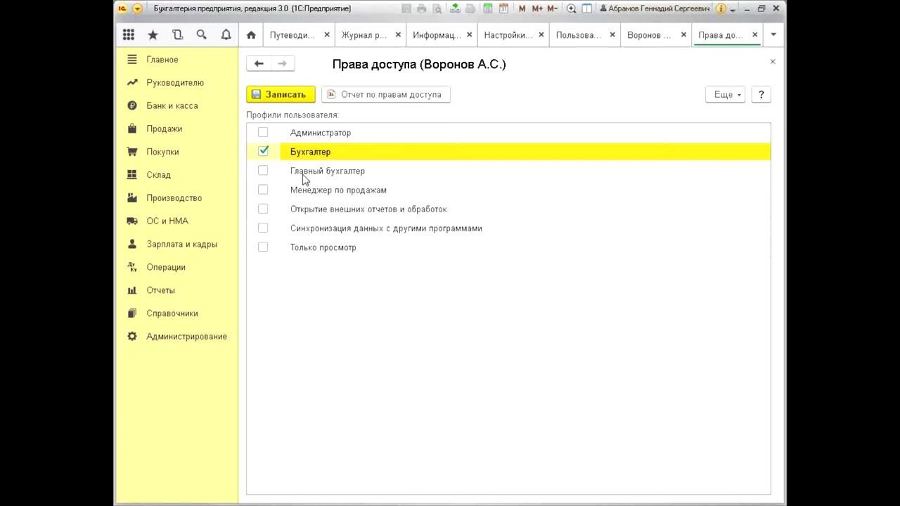
Close the Права доступа form with Бухгалтер still the only assigned profile
{"action": "left_click", "coordinate": [299, 192]}
{"action": "left_click", "coordinate": [326, 151]}
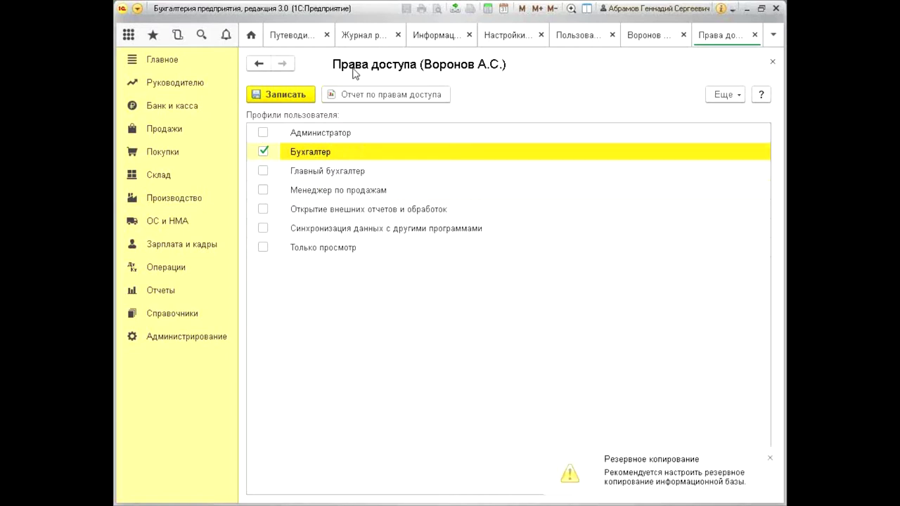
{"action": "left_click", "coordinate": [772, 62]}
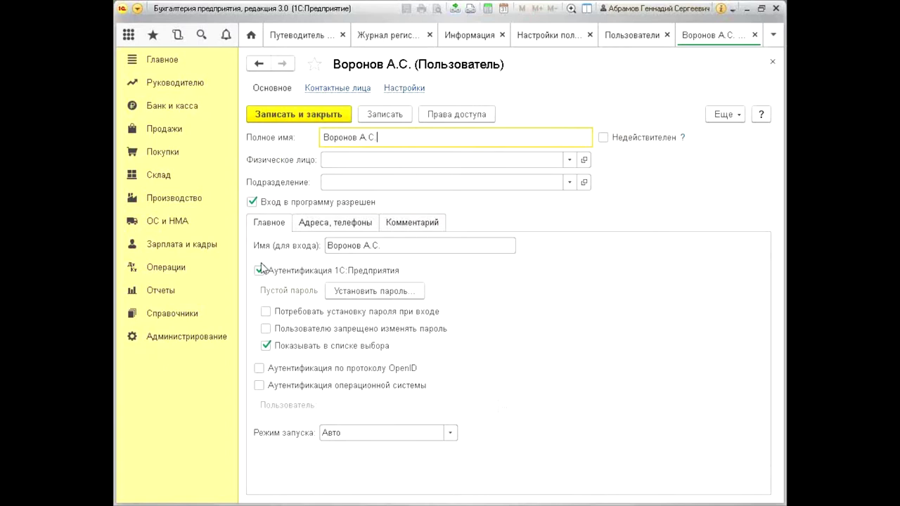
{"action": "left_click", "coordinate": [343, 158]}
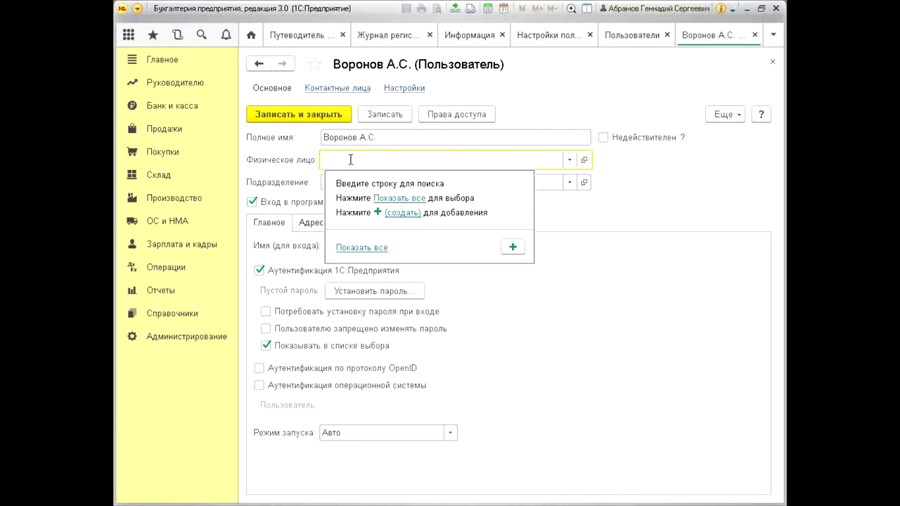
{"action": "left_click", "coordinate": [350, 159]}
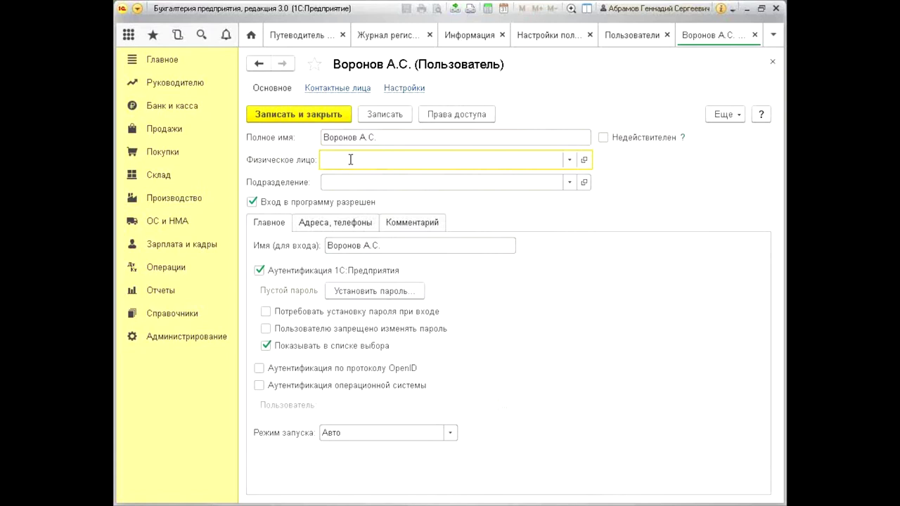
{"action": "left_click", "coordinate": [352, 183]}
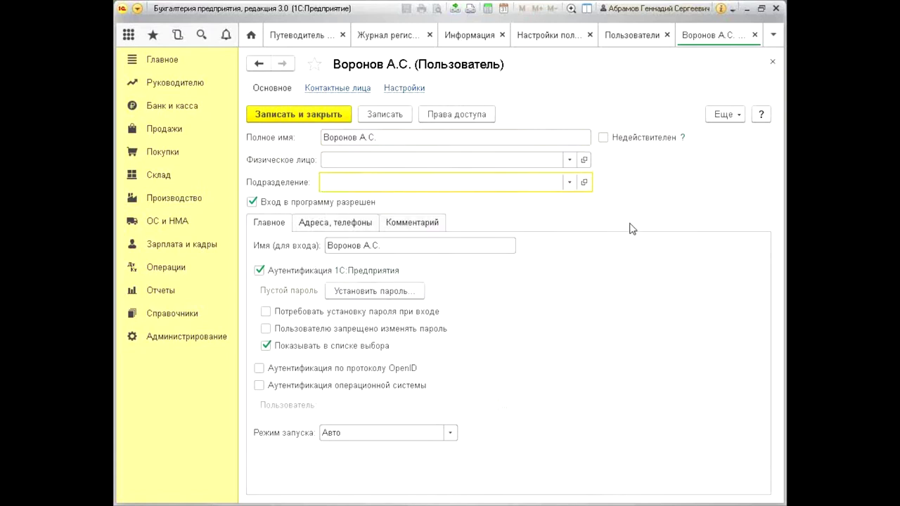
{"action": "left_click", "coordinate": [405, 88]}
{"action": "left_click", "coordinate": [300, 90]}
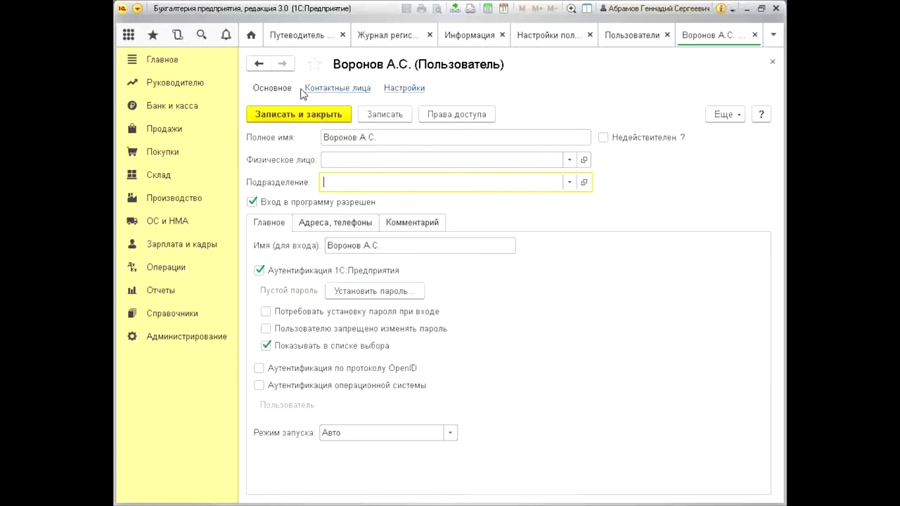
{"action": "left_click", "coordinate": [345, 114]}
{"action": "left_click", "coordinate": [274, 90]}
Close the user card and Пользователи list, look over Профили групп доступа, then close Настройки пользователей и прав
{"action": "left_click", "coordinate": [772, 61]}
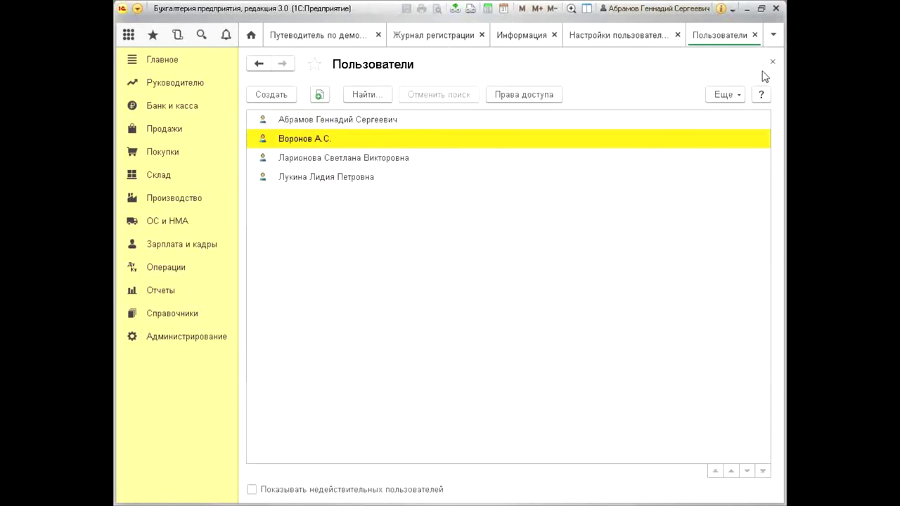
{"action": "left_click", "coordinate": [772, 62]}
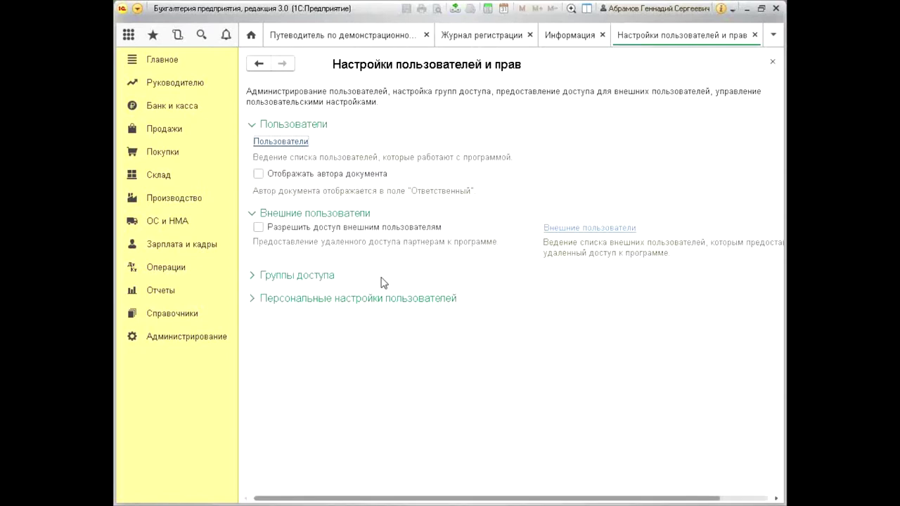
{"action": "left_click", "coordinate": [302, 277]}
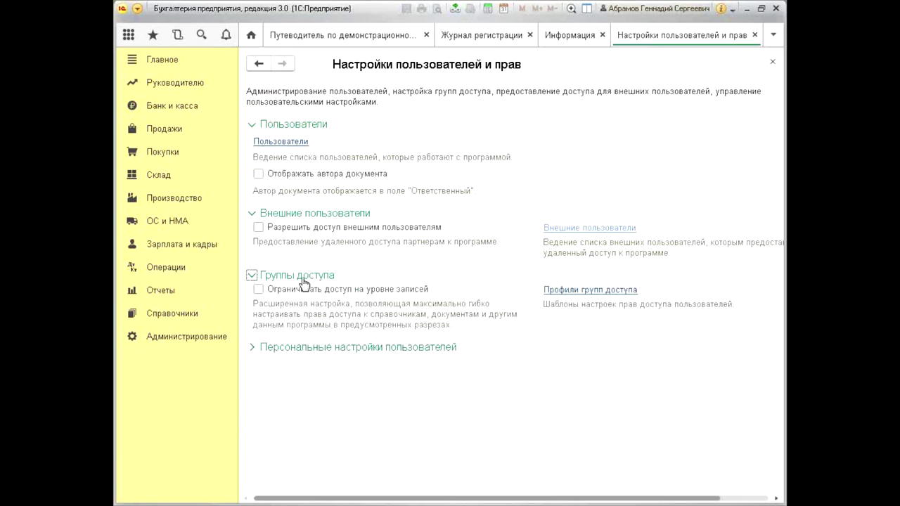
{"action": "left_click", "coordinate": [617, 288]}
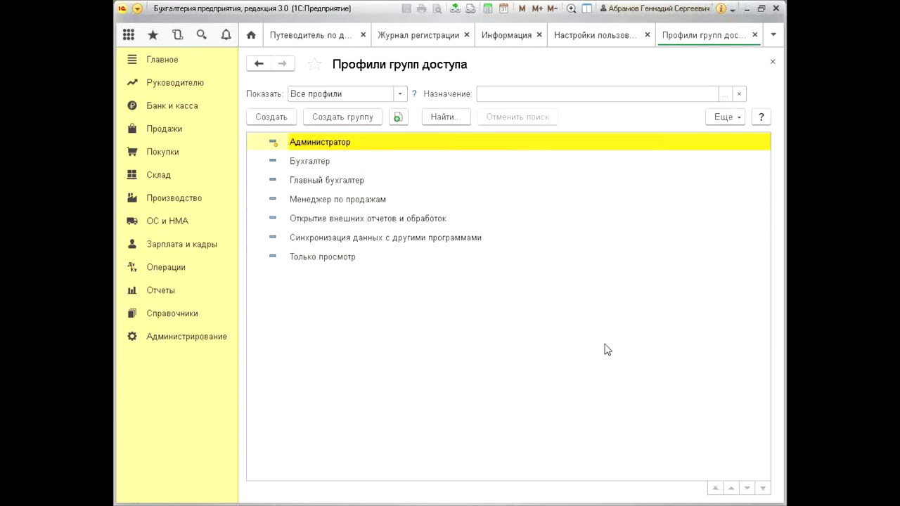
{"action": "left_click", "coordinate": [771, 63]}
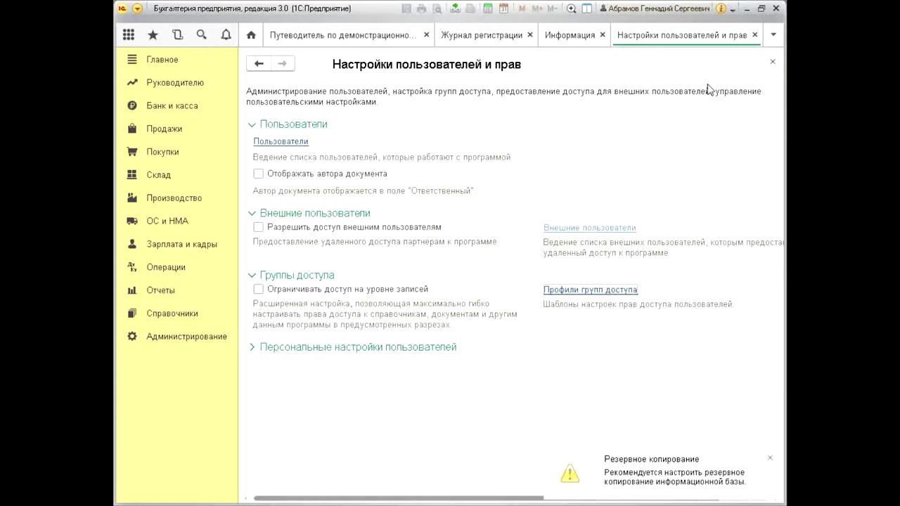
{"action": "left_click", "coordinate": [753, 34]}
Close the event log and demo guide, then go to Администрирование → Поддержка и обслуживание to delete marked objects
{"action": "left_click", "coordinate": [637, 35]}
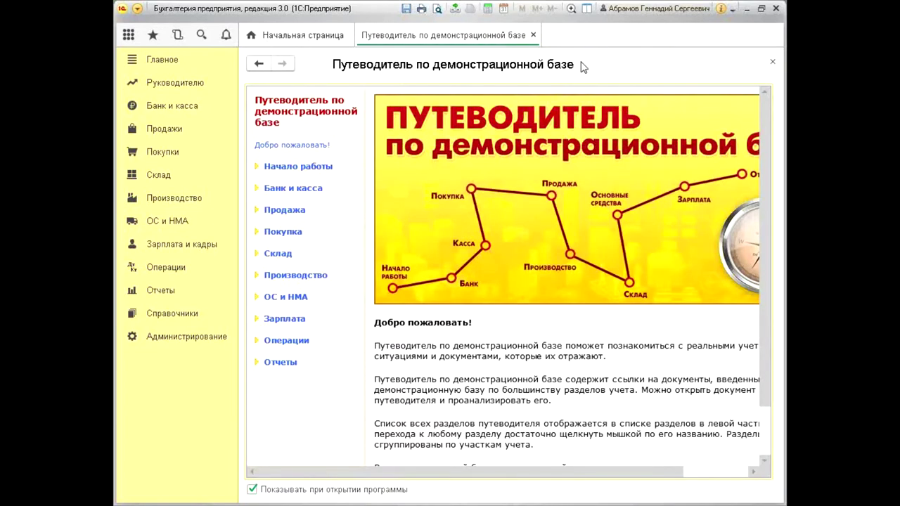
{"action": "left_click", "coordinate": [533, 34]}
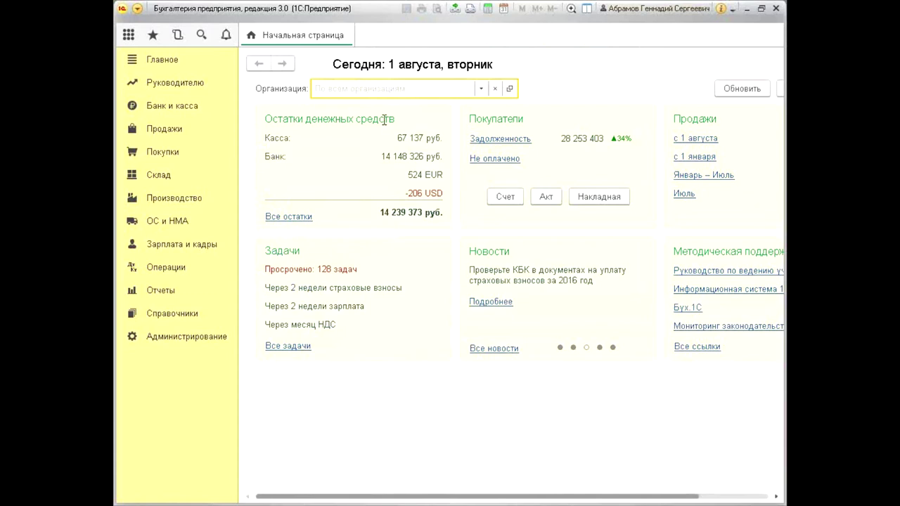
{"action": "left_click", "coordinate": [224, 338]}
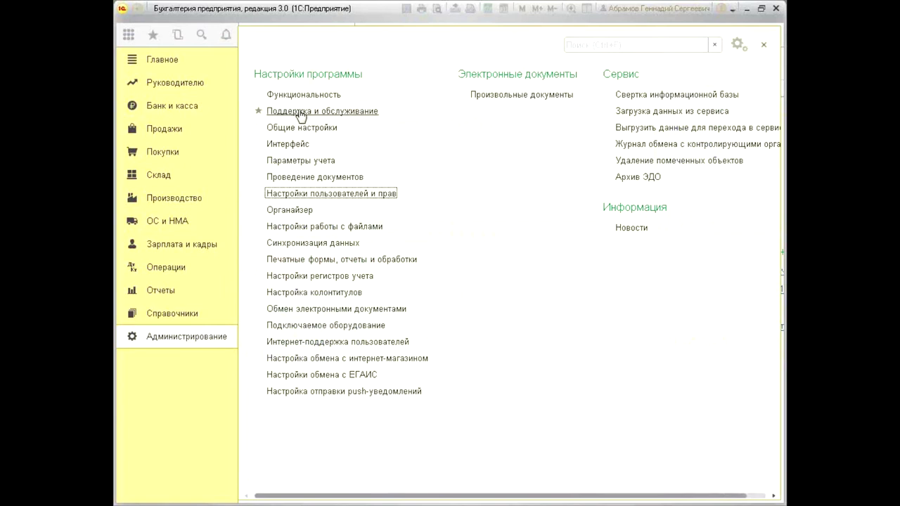
{"action": "left_click", "coordinate": [355, 115]}
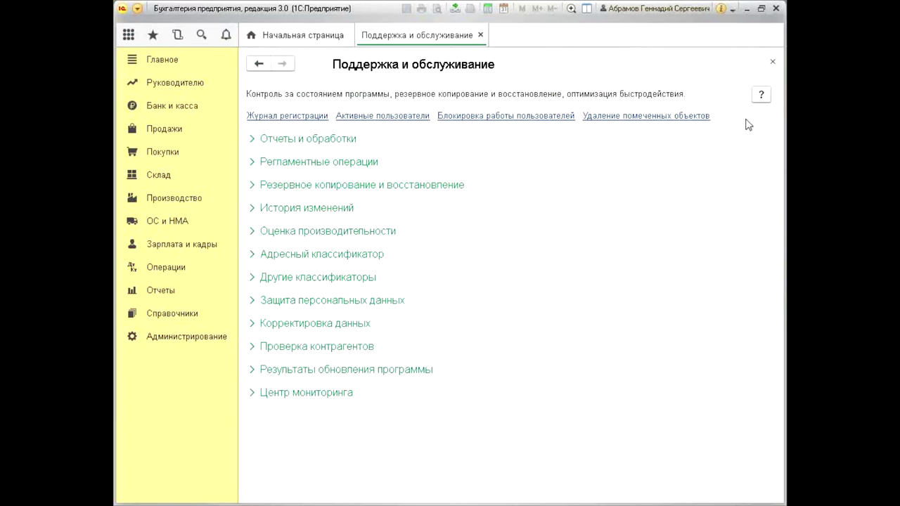
{"action": "left_click", "coordinate": [597, 115]}
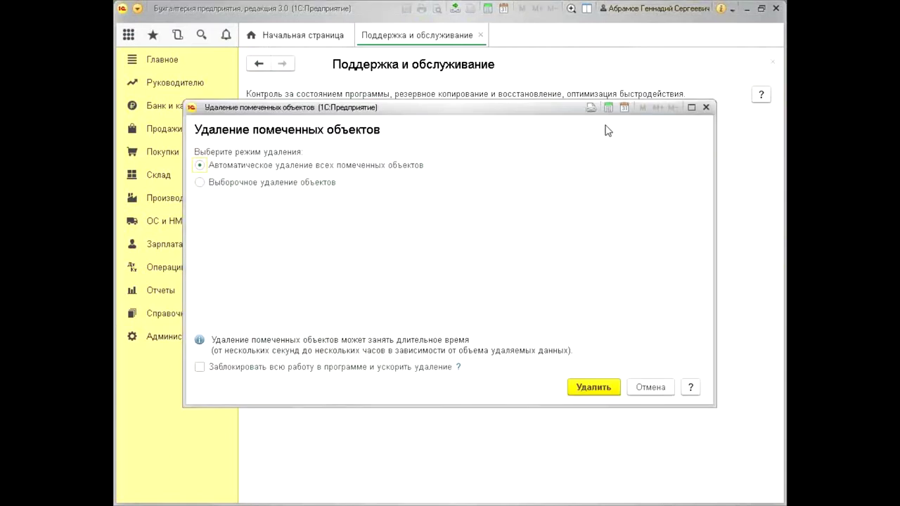
Choose Выборочное удаление объектов and list marked objects: Виды субконто хозрасчетные (1) and Новости (5)
{"action": "left_click_drag", "start_coordinate": [537, 109], "coordinate": [525, 170]}
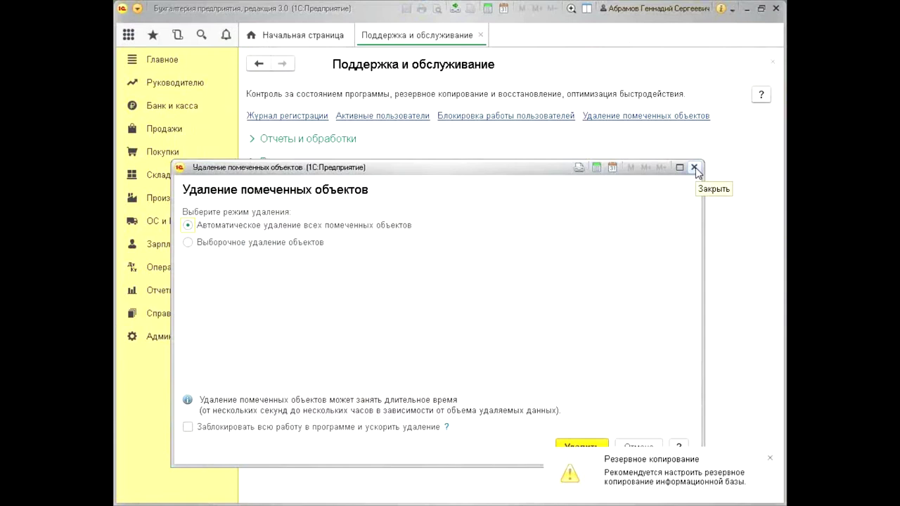
{"action": "left_click_drag", "start_coordinate": [501, 169], "coordinate": [532, 140]}
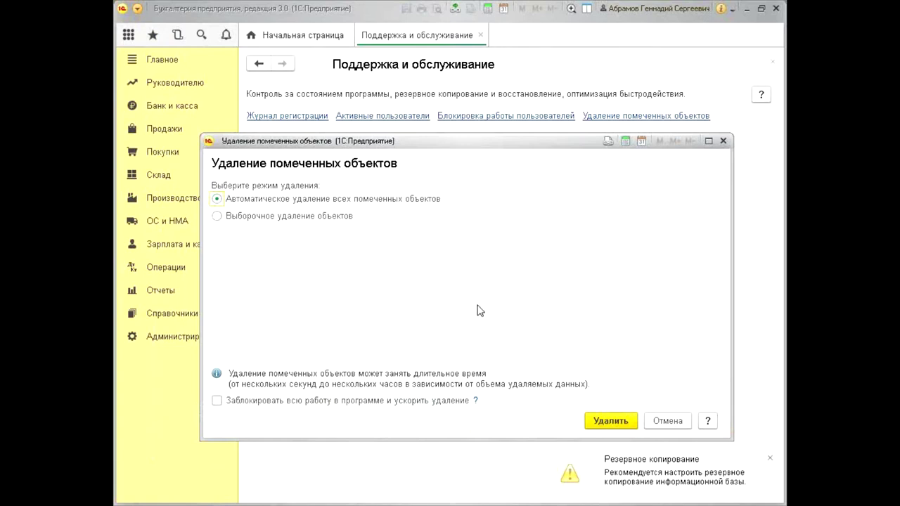
{"action": "left_click_drag", "start_coordinate": [443, 141], "coordinate": [439, 131]}
{"action": "left_click", "coordinate": [328, 206]}
{"action": "left_click", "coordinate": [603, 412]}
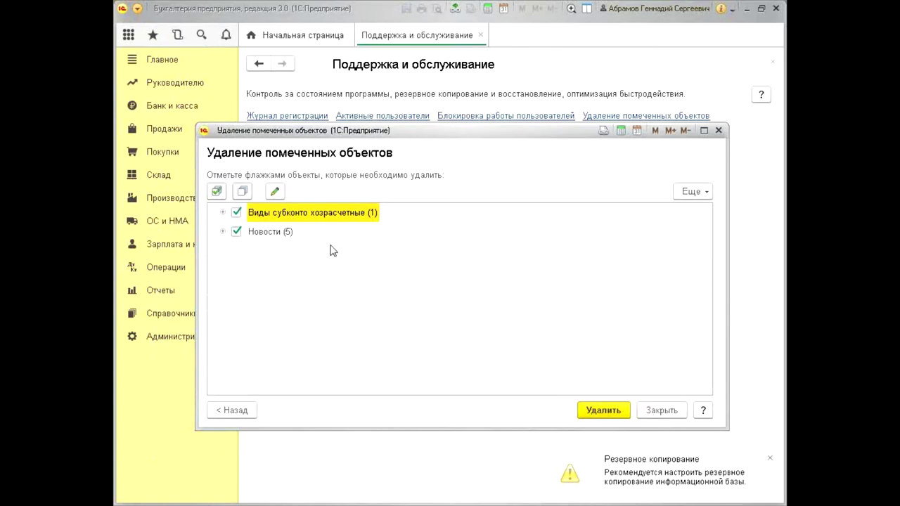
{"action": "left_click", "coordinate": [223, 232]}
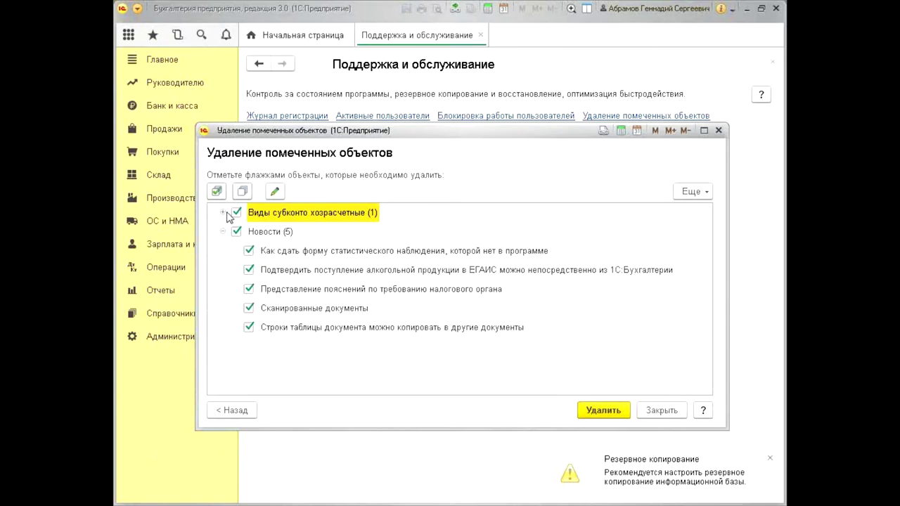
Delete the checked marked objects; Регистрация в налоговом органе stays, still used in 18 places
{"action": "left_click", "coordinate": [223, 212]}
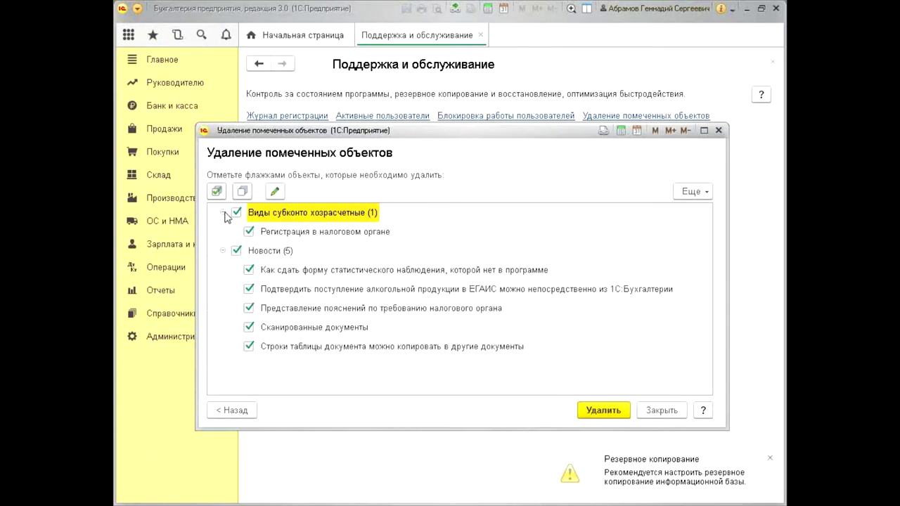
{"action": "left_click", "coordinate": [596, 410]}
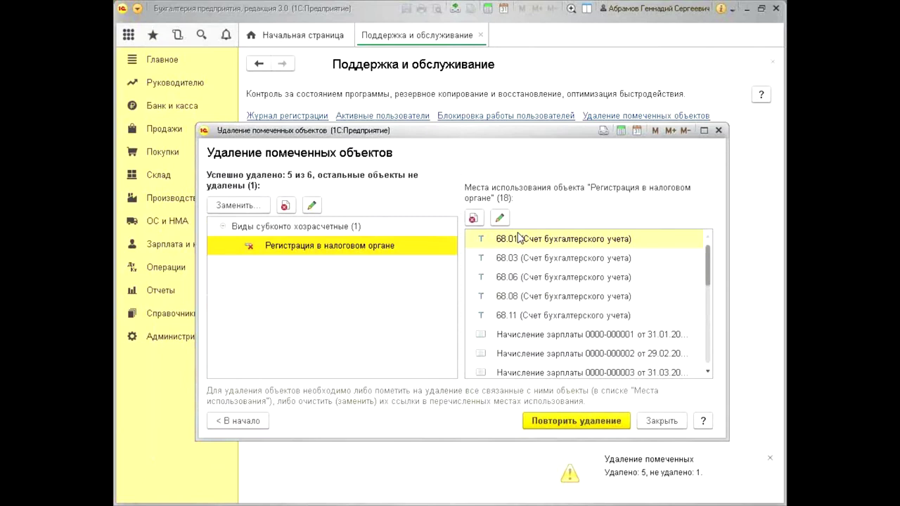
{"action": "left_click", "coordinate": [623, 243]}
{"action": "left_click", "coordinate": [316, 253]}
{"action": "left_click", "coordinate": [579, 242]}
{"action": "scroll", "coordinate": [577, 247], "scroll_direction": "down", "scroll_amount": 3}
{"action": "scroll", "coordinate": [578, 247], "scroll_direction": "down", "scroll_amount": 2}
{"action": "scroll", "coordinate": [596, 338], "scroll_direction": "up", "scroll_amount": 1}
{"action": "scroll", "coordinate": [596, 339], "scroll_direction": "down", "scroll_amount": 1}
{"action": "scroll", "coordinate": [573, 349], "scroll_direction": "up", "scroll_amount": 5}
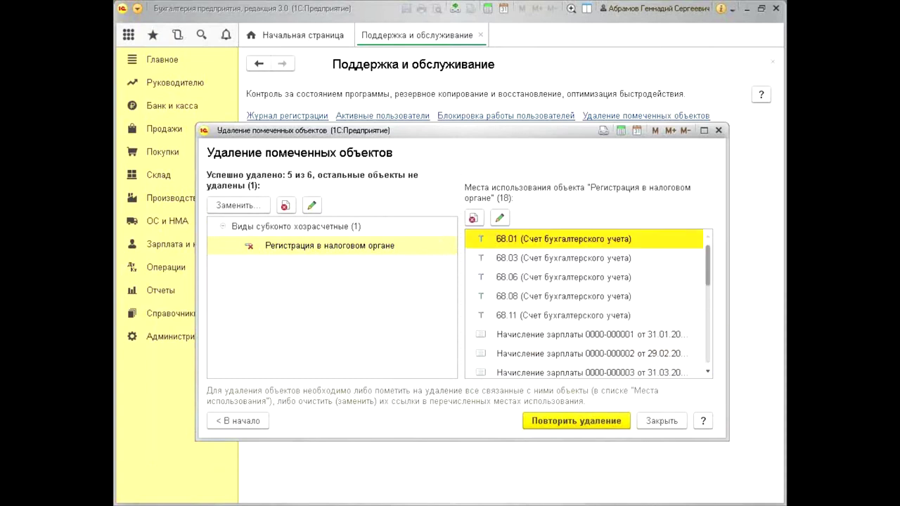
{"action": "scroll", "coordinate": [587, 332], "scroll_direction": "down", "scroll_amount": 5}
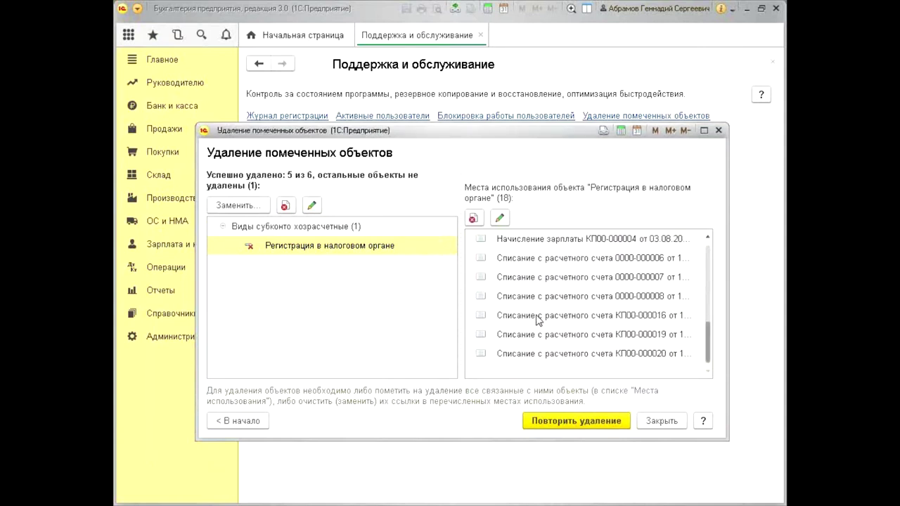
{"action": "scroll", "coordinate": [586, 333], "scroll_direction": "up", "scroll_amount": 5}
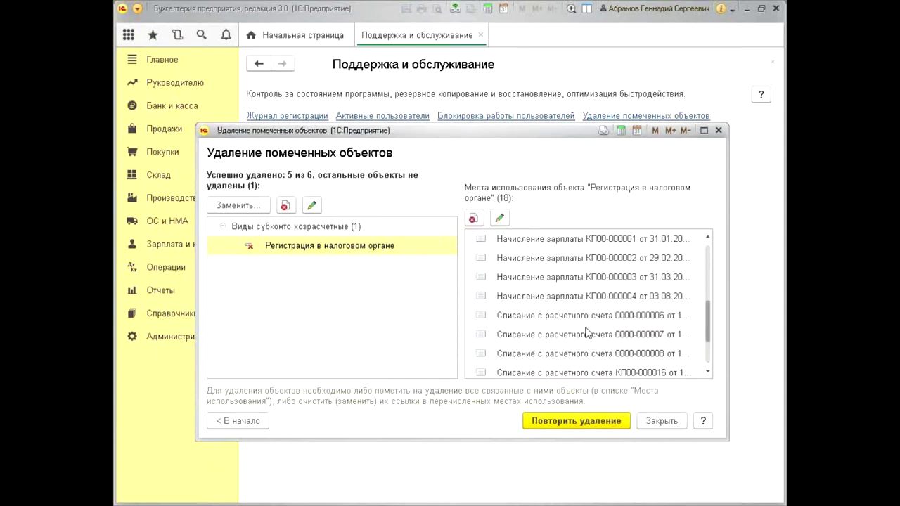
{"action": "left_click", "coordinate": [295, 248]}
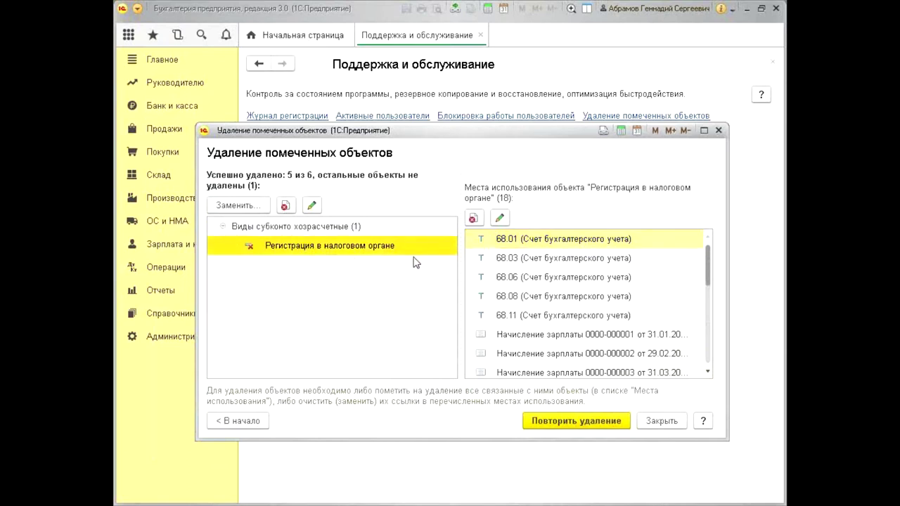
{"action": "left_click", "coordinate": [596, 241]}
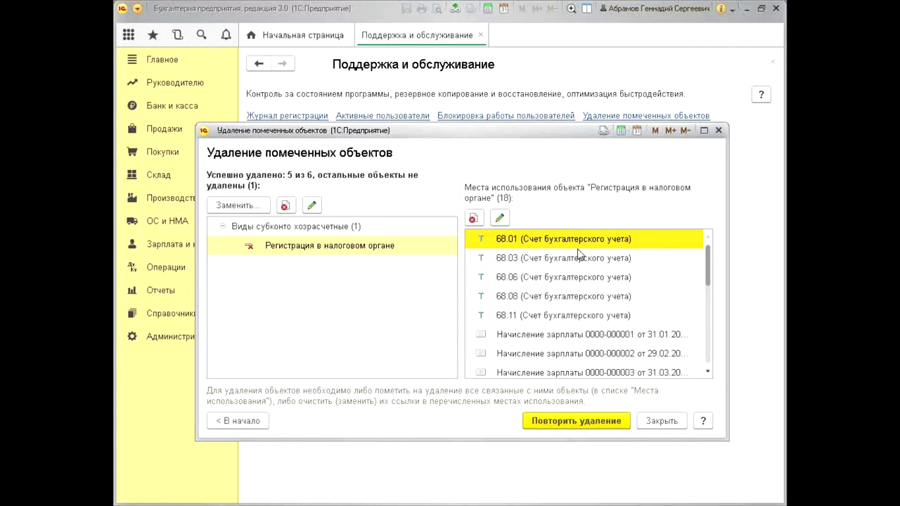
{"action": "scroll", "coordinate": [578, 253], "scroll_direction": "down", "scroll_amount": 3}
{"action": "scroll", "coordinate": [567, 269], "scroll_direction": "up", "scroll_amount": 3}
Inspect account 68.01 and the salary accrual and bank write-off entries still using the object
{"action": "double_click", "coordinate": [571, 237]}
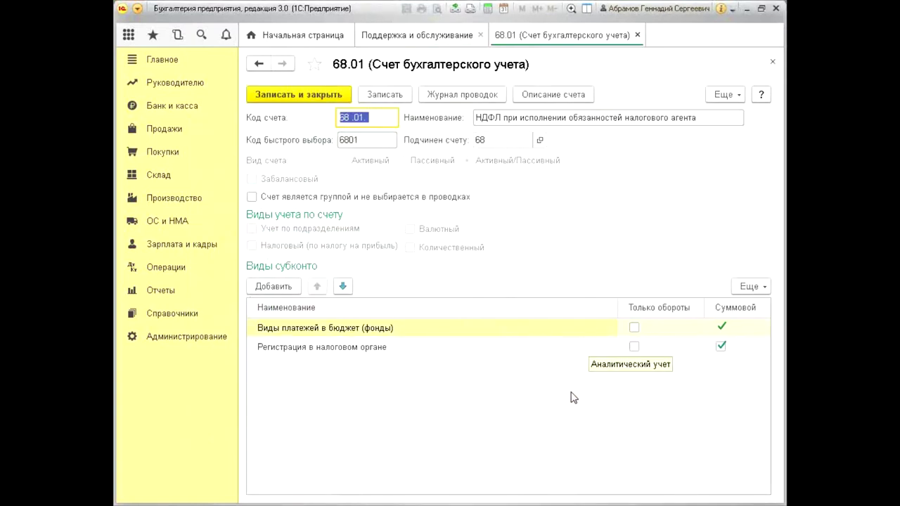
{"action": "left_click", "coordinate": [772, 63]}
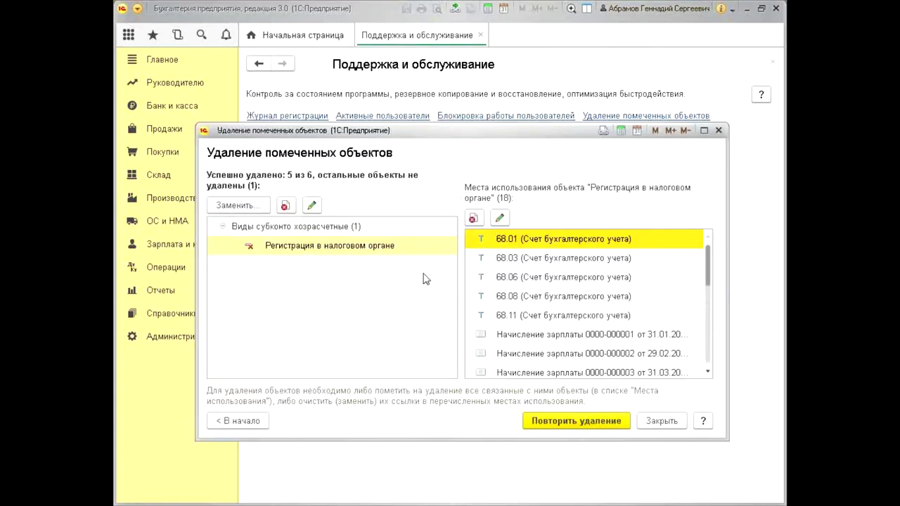
{"action": "scroll", "coordinate": [633, 336], "scroll_direction": "down", "scroll_amount": 3}
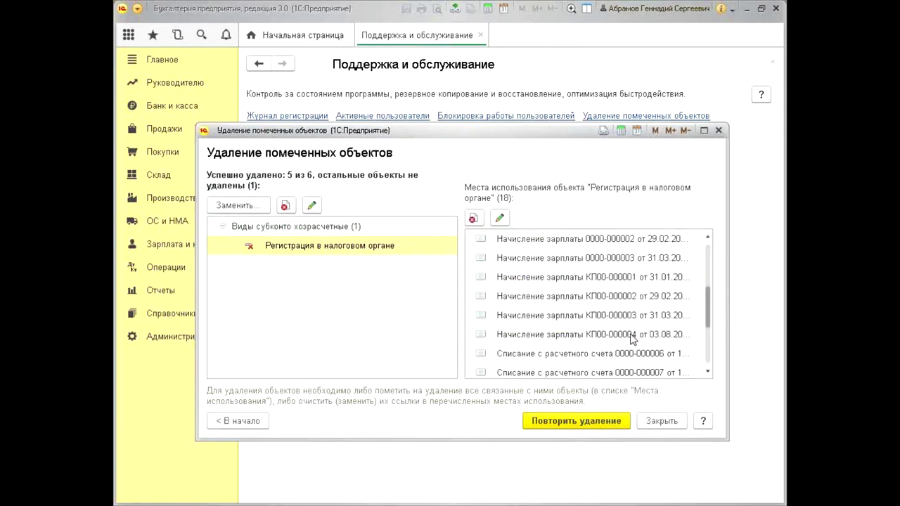
{"action": "scroll", "coordinate": [631, 338], "scroll_direction": "up", "scroll_amount": 1}
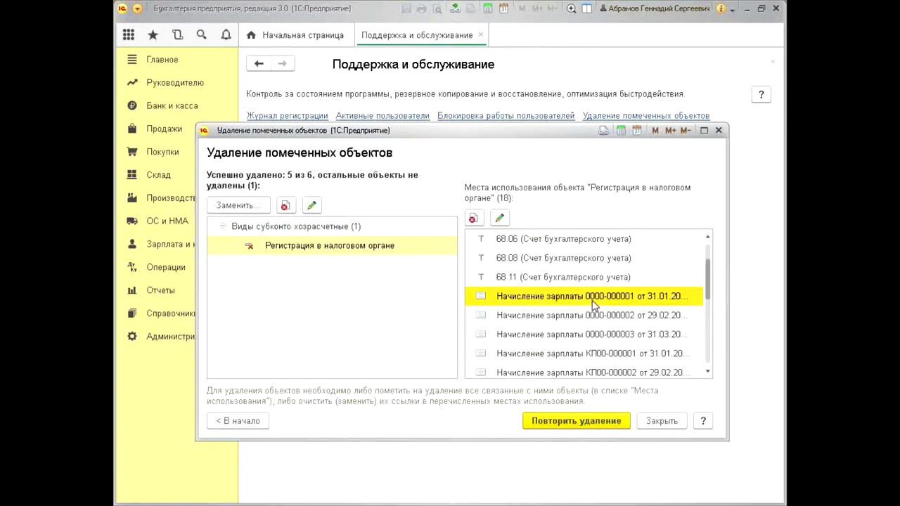
{"action": "left_click", "coordinate": [601, 317]}
{"action": "scroll", "coordinate": [602, 320], "scroll_direction": "down", "scroll_amount": 2}
{"action": "left_click", "coordinate": [605, 297]}
{"action": "left_click", "coordinate": [622, 336]}
{"action": "left_click", "coordinate": [621, 352]}
{"action": "scroll", "coordinate": [615, 316], "scroll_direction": "up", "scroll_amount": 4}
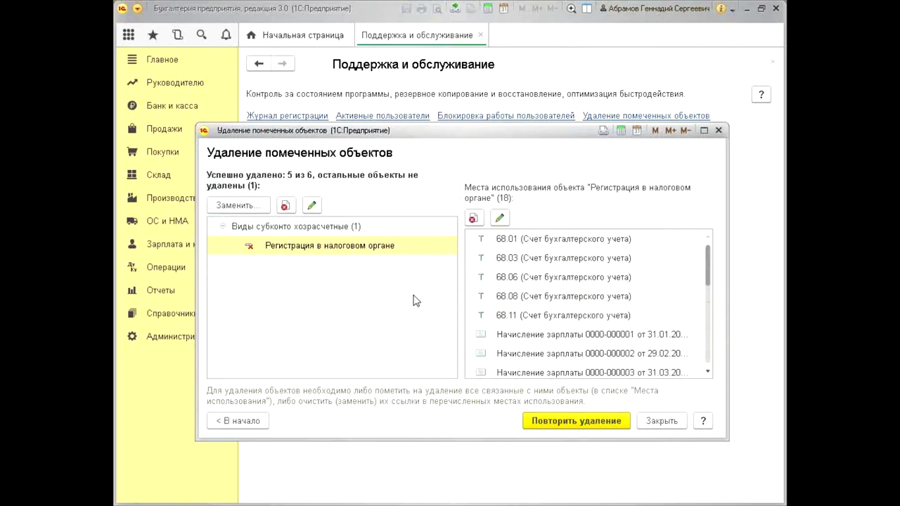
Recheck where Регистрация в налоговом органе is used, then close the deletion results
{"action": "left_click", "coordinate": [250, 250]}
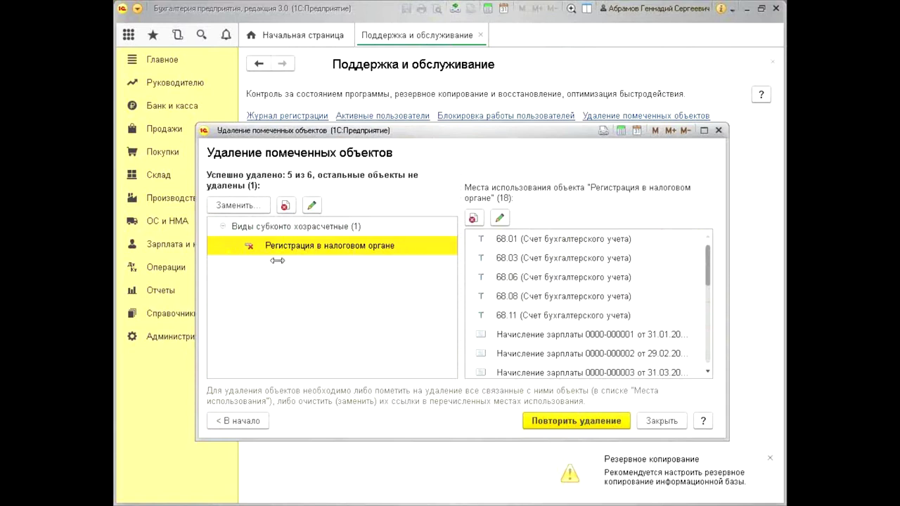
{"action": "left_click", "coordinate": [581, 241]}
{"action": "scroll", "coordinate": [595, 264], "scroll_direction": "down", "scroll_amount": 3}
{"action": "scroll", "coordinate": [602, 268], "scroll_direction": "up", "scroll_amount": 3}
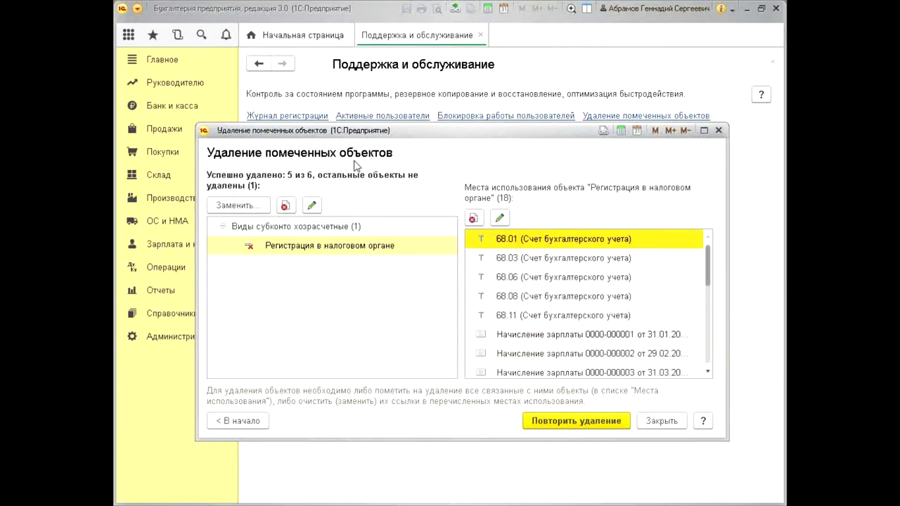
{"action": "scroll", "coordinate": [663, 260], "scroll_direction": "down", "scroll_amount": 3}
{"action": "scroll", "coordinate": [659, 267], "scroll_direction": "up", "scroll_amount": 3}
{"action": "scroll", "coordinate": [545, 250], "scroll_direction": "down", "scroll_amount": 3}
{"action": "scroll", "coordinate": [552, 260], "scroll_direction": "up", "scroll_amount": 3}
{"action": "left_click", "coordinate": [661, 421]}
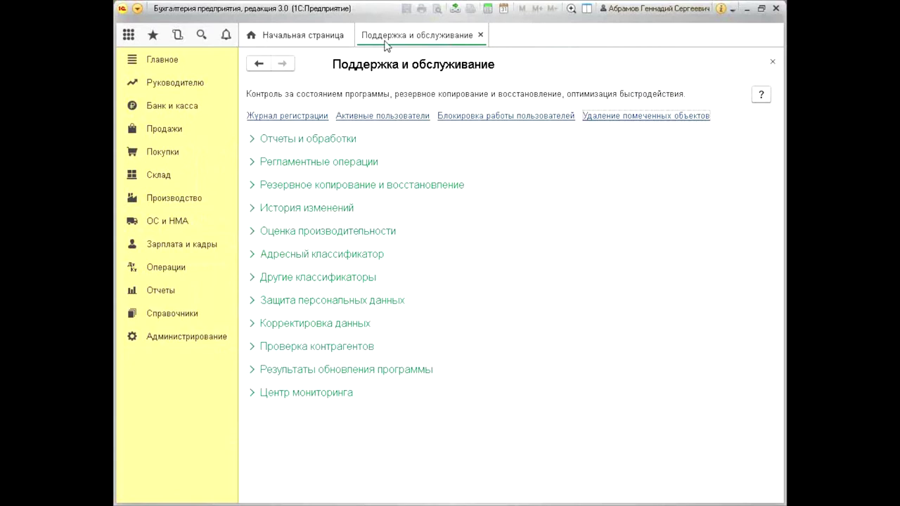
Open Блокировка работы пользователей, then reposition and slightly enlarge its dialog
{"action": "left_click", "coordinate": [490, 118]}
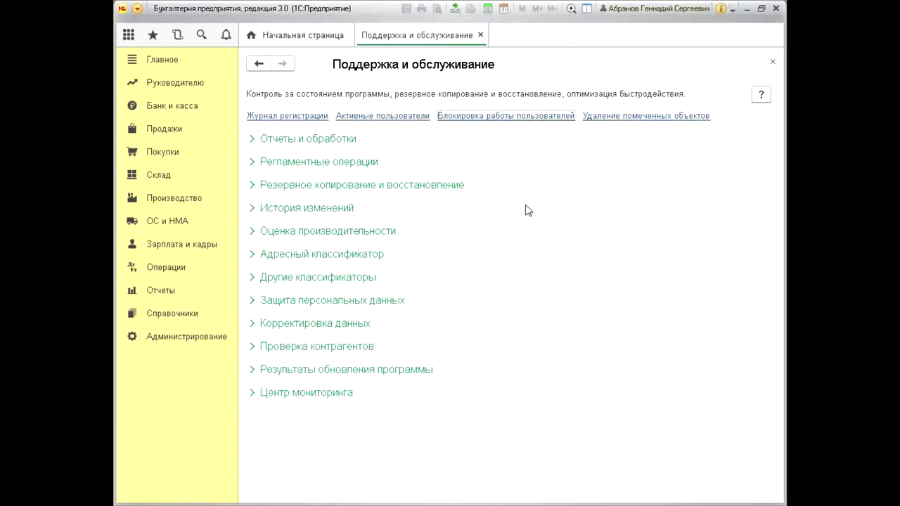
{"action": "left_click_drag", "start_coordinate": [447, 144], "coordinate": [442, 140]}
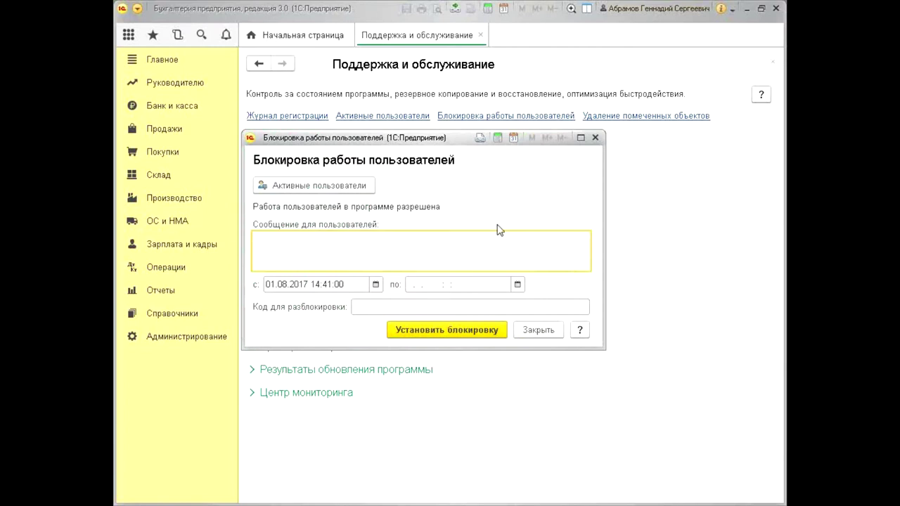
{"action": "left_click_drag", "start_coordinate": [602, 348], "coordinate": [606, 352]}
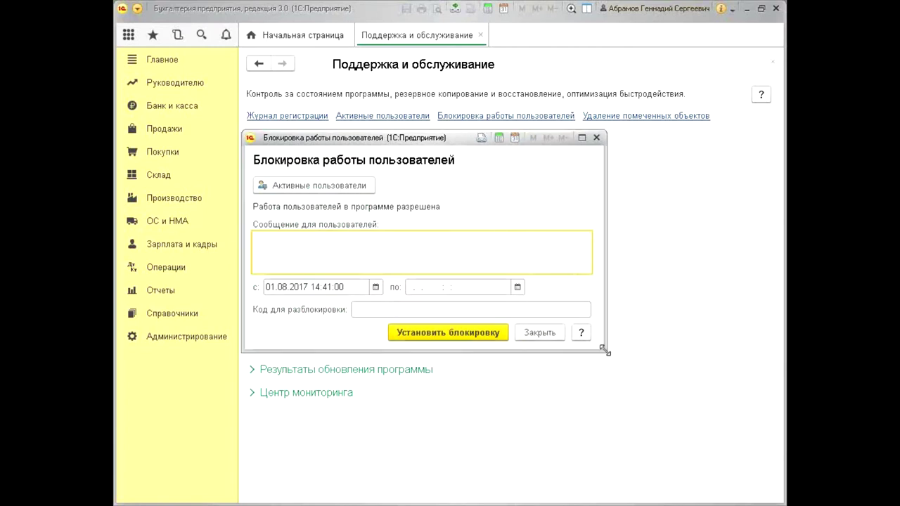
{"action": "mouse_move", "coordinate": [409, 245]}
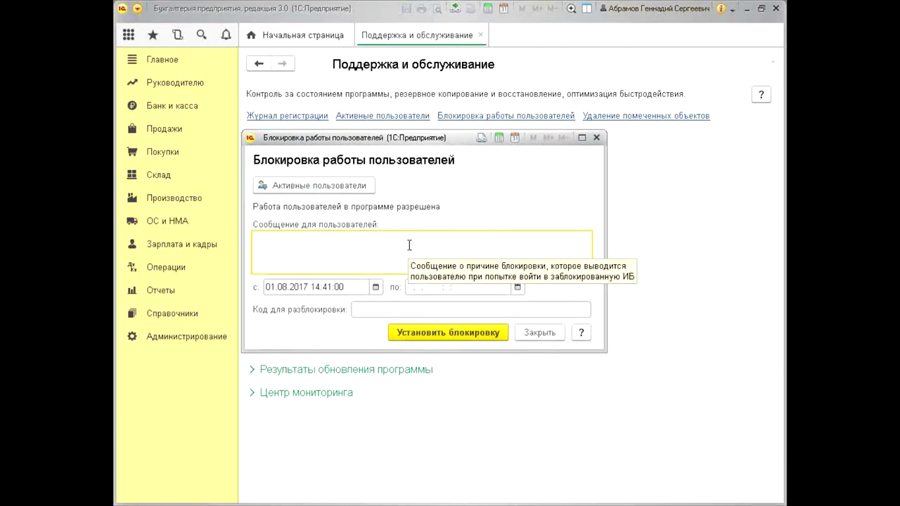
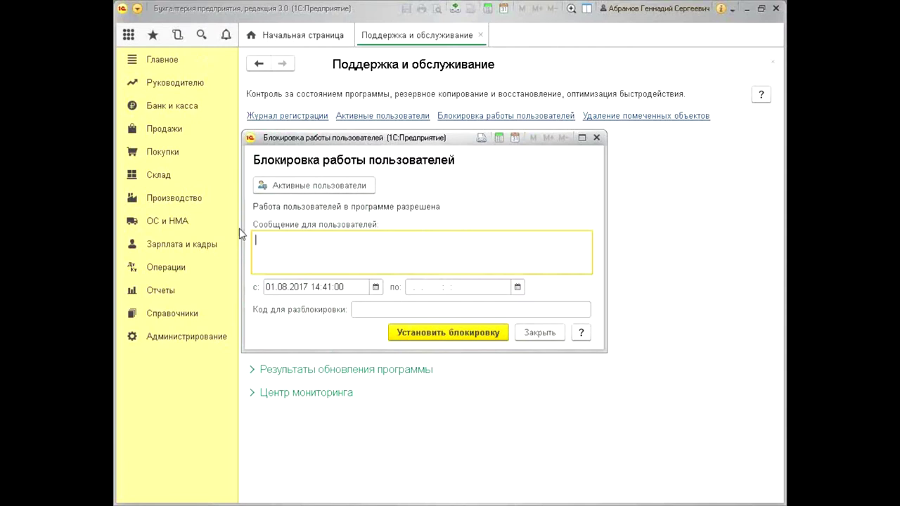
Inspect the lock start and end date fields on the user-lock form without entering values
{"action": "mouse_move", "coordinate": [264, 242]}
{"action": "left_click", "coordinate": [345, 286]}
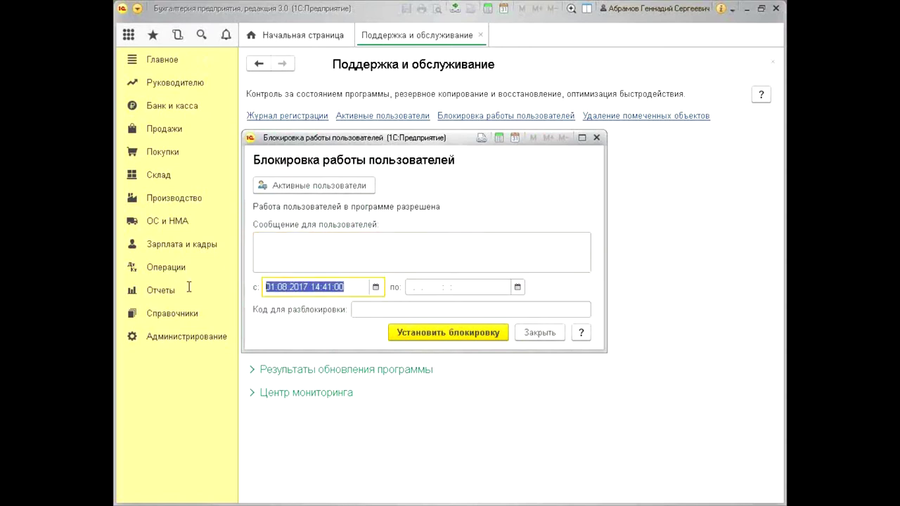
{"action": "left_click", "coordinate": [506, 286]}
{"action": "left_click", "coordinate": [508, 288]}
{"action": "double_click", "coordinate": [507, 288]}
{"action": "left_click", "coordinate": [507, 288]}
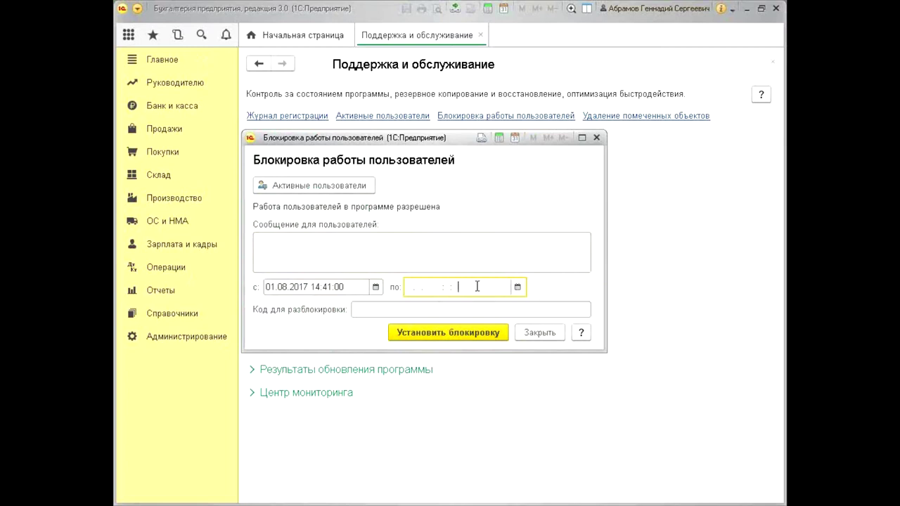
{"action": "key", "text": "shift+Tab"}
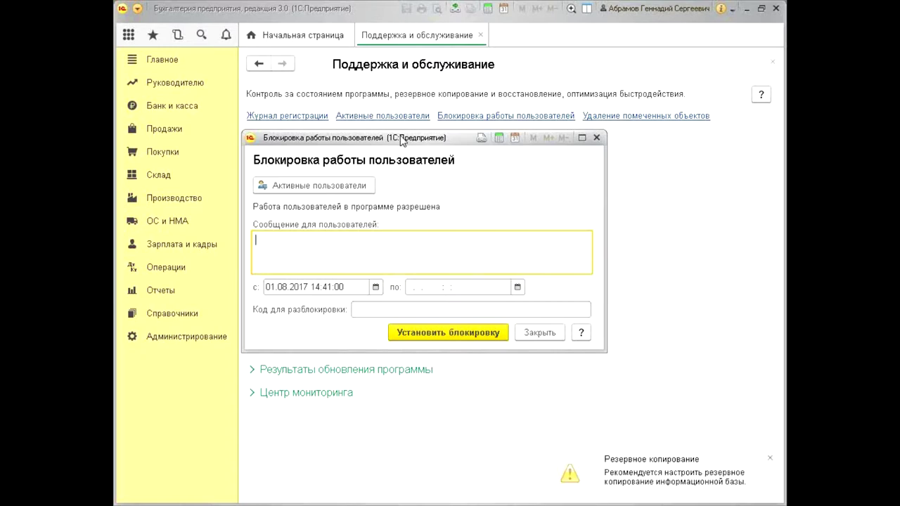
Close the Блокировка работы пользователей form without locking and open Активные пользователи
{"action": "left_click_drag", "start_coordinate": [401, 136], "coordinate": [404, 139]}
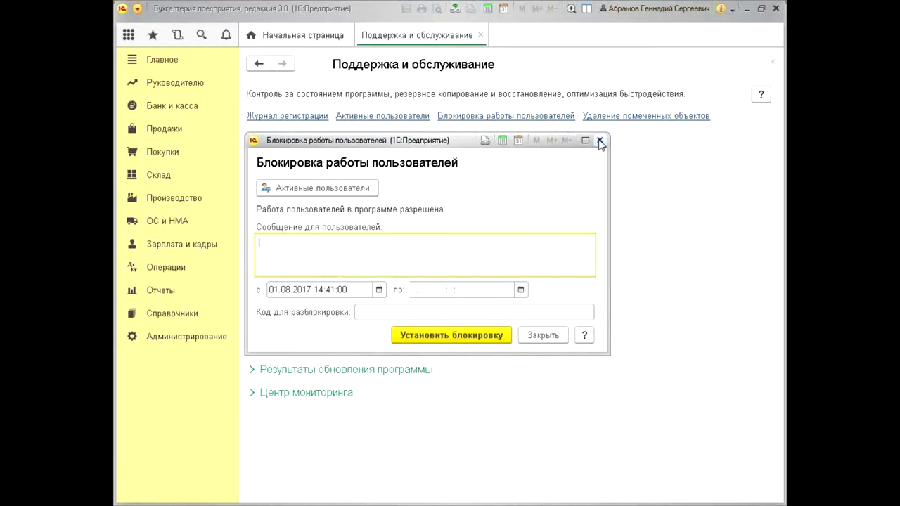
{"action": "left_click", "coordinate": [599, 141]}
{"action": "left_click", "coordinate": [408, 117]}
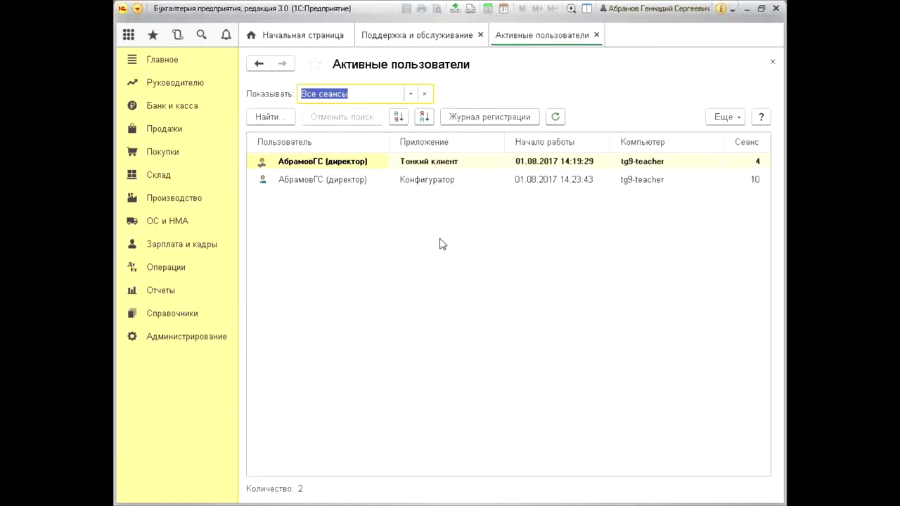
Compare the Тонкий клиент and Конфигуратор sessions, then close the Активные пользователи list
{"action": "left_click", "coordinate": [356, 164]}
{"action": "left_click", "coordinate": [350, 181]}
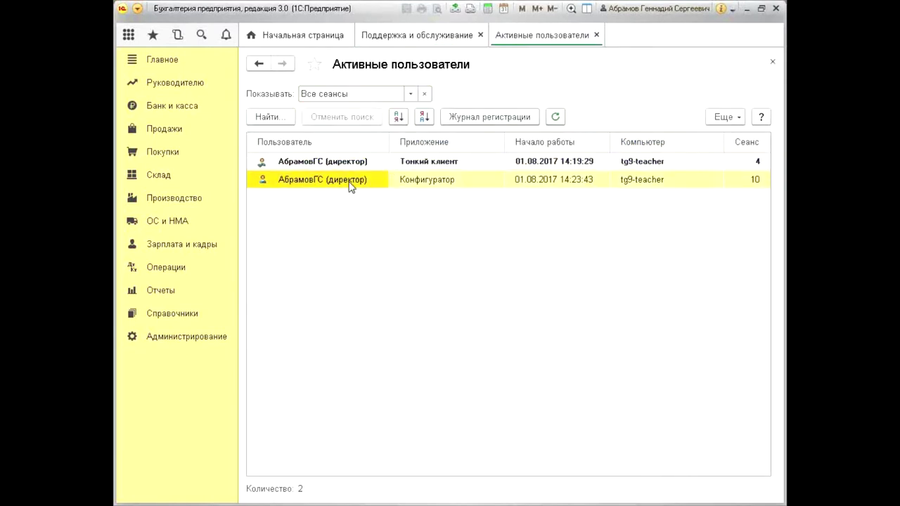
{"action": "left_click", "coordinate": [351, 166]}
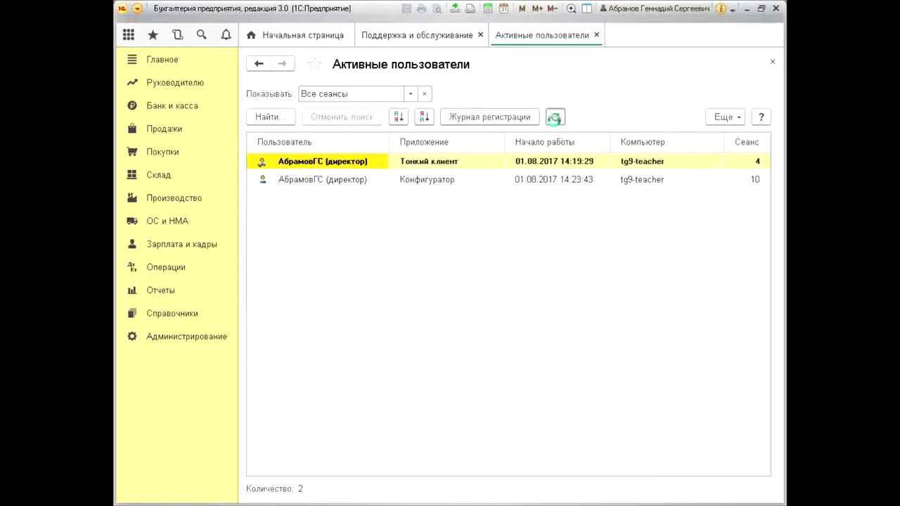
{"action": "left_click", "coordinate": [344, 183]}
{"action": "left_click", "coordinate": [334, 166]}
{"action": "left_click", "coordinate": [774, 62]}
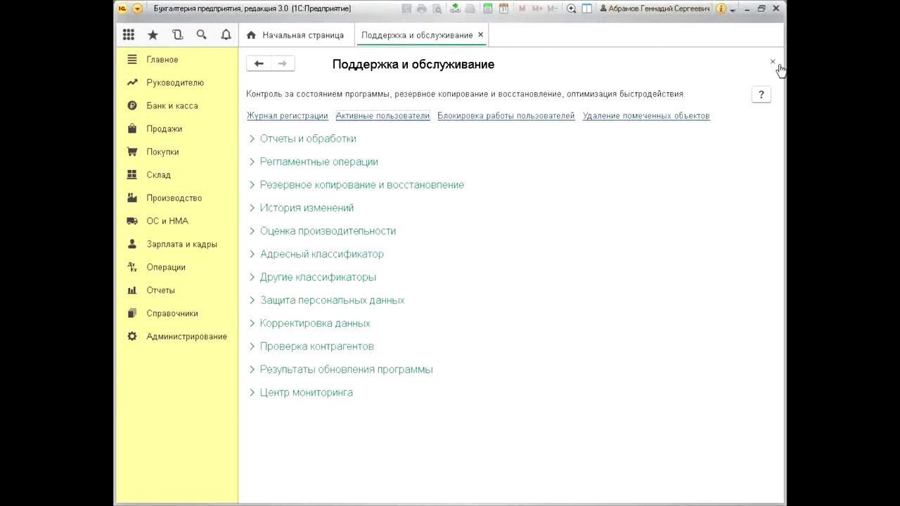
{"action": "left_click", "coordinate": [287, 116]}
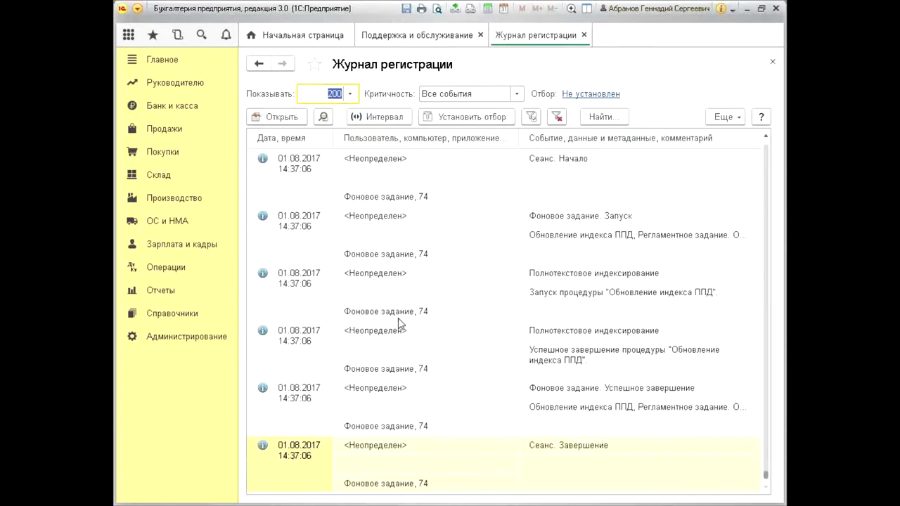
{"action": "left_click", "coordinate": [392, 315]}
{"action": "scroll", "coordinate": [394, 316], "scroll_direction": "up", "scroll_amount": 10}
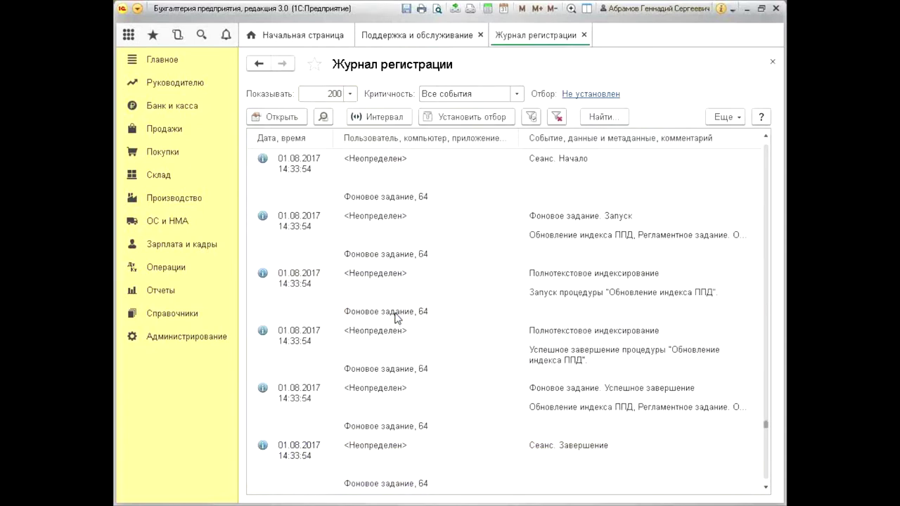
{"action": "scroll", "coordinate": [395, 318], "scroll_direction": "down", "scroll_amount": 10}
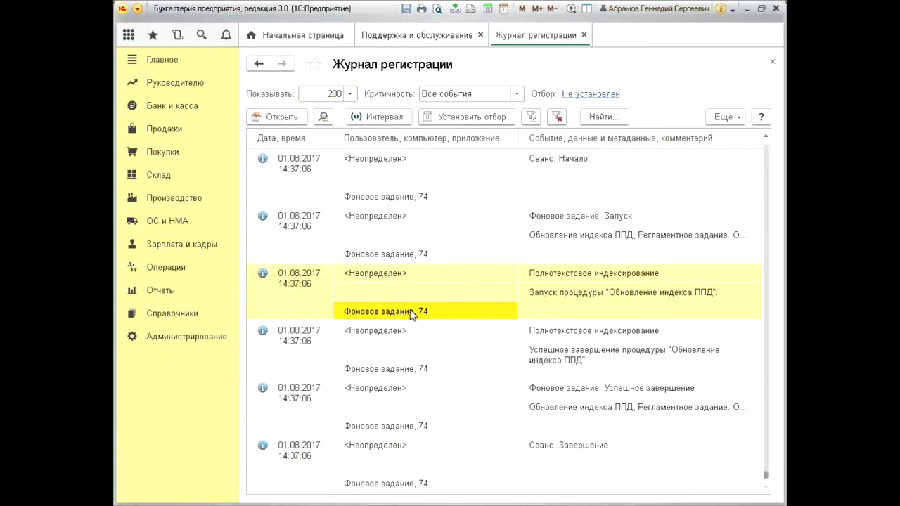
{"action": "left_click", "coordinate": [405, 273]}
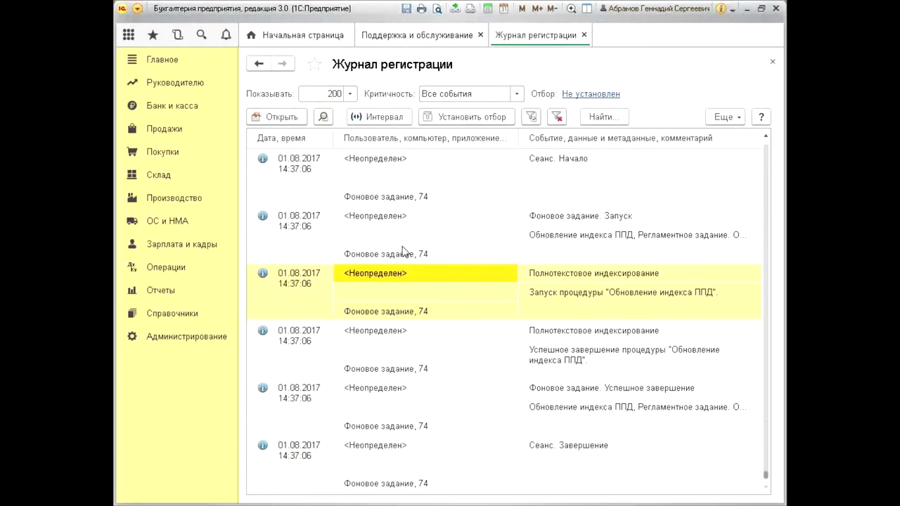
{"action": "scroll", "coordinate": [351, 257], "scroll_direction": "up", "scroll_amount": 10}
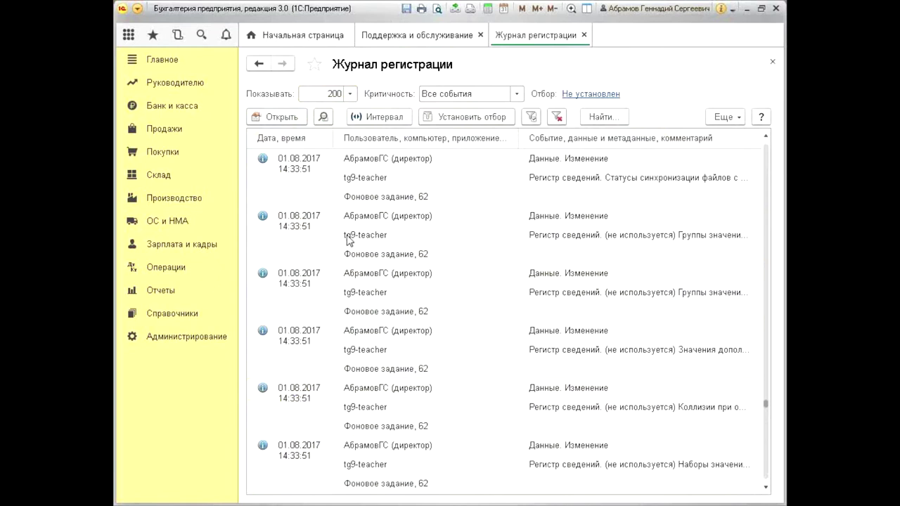
{"action": "left_click", "coordinate": [322, 221]}
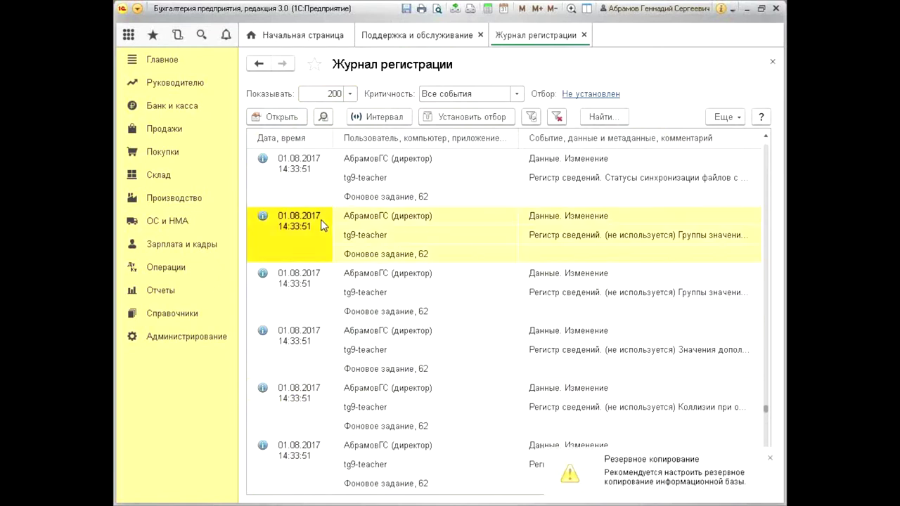
{"action": "scroll", "coordinate": [318, 221], "scroll_direction": "down", "scroll_amount": 5}
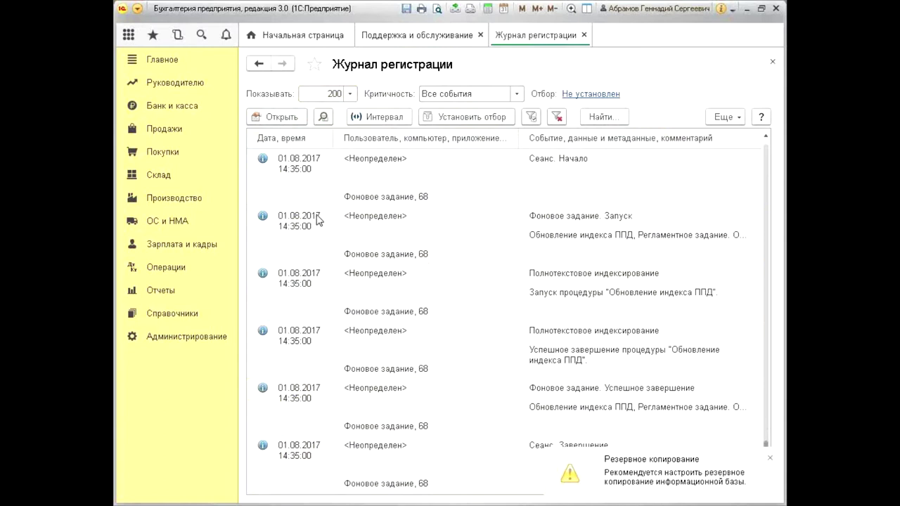
{"action": "scroll", "coordinate": [314, 217], "scroll_direction": "up", "scroll_amount": 5}
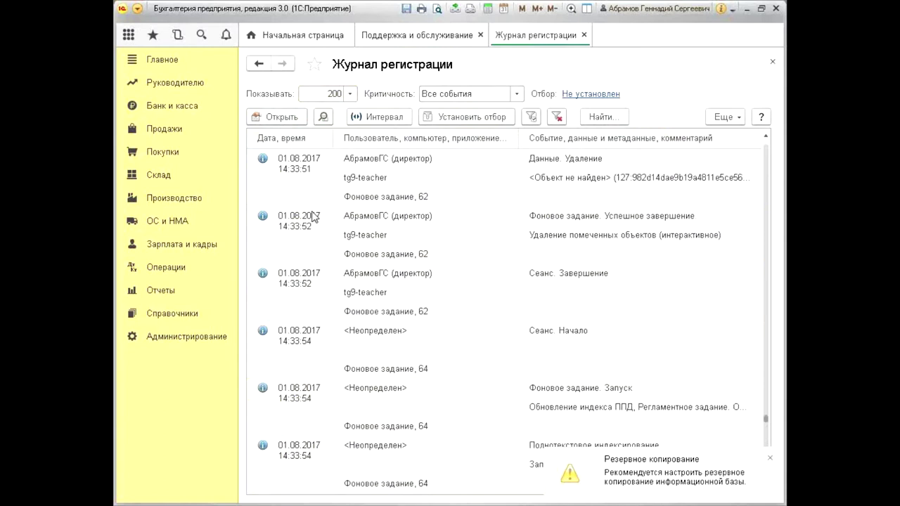
{"action": "left_click", "coordinate": [314, 217]}
{"action": "scroll", "coordinate": [314, 219], "scroll_direction": "down", "scroll_amount": 10}
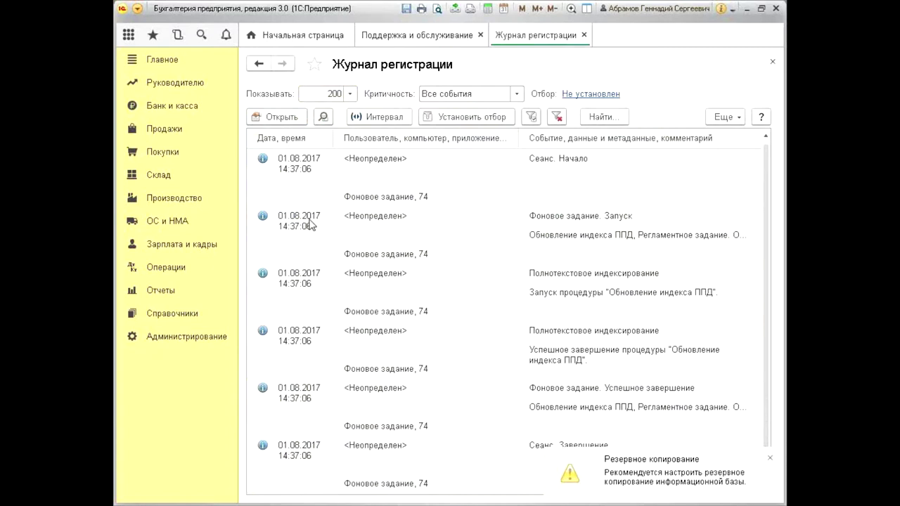
{"action": "left_click", "coordinate": [595, 163]}
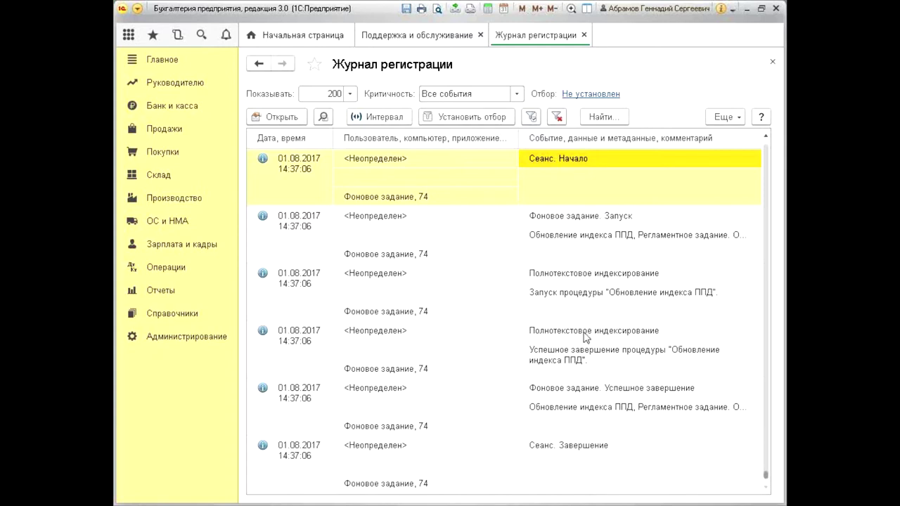
{"action": "left_click", "coordinate": [602, 456]}
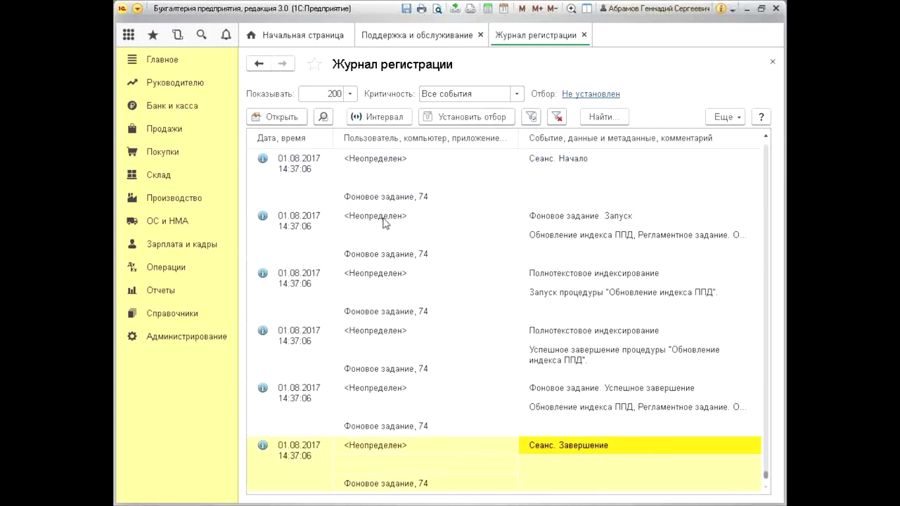
{"action": "left_click", "coordinate": [564, 226]}
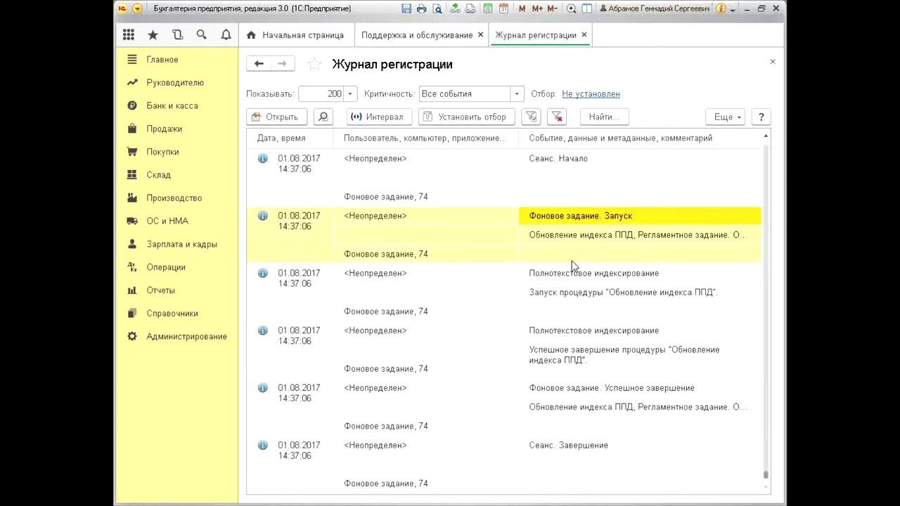
{"action": "left_click", "coordinate": [549, 239]}
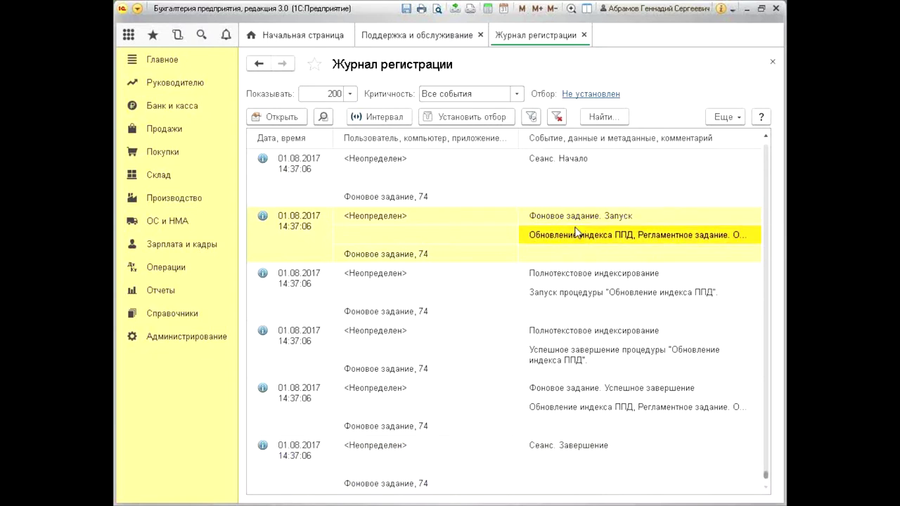
{"action": "left_click", "coordinate": [291, 225]}
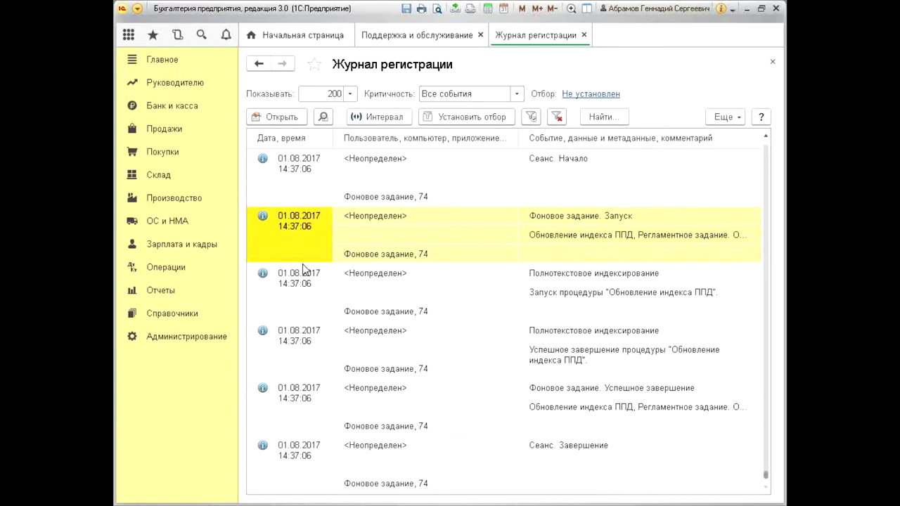
{"action": "scroll", "coordinate": [304, 269], "scroll_direction": "up", "scroll_amount": 10}
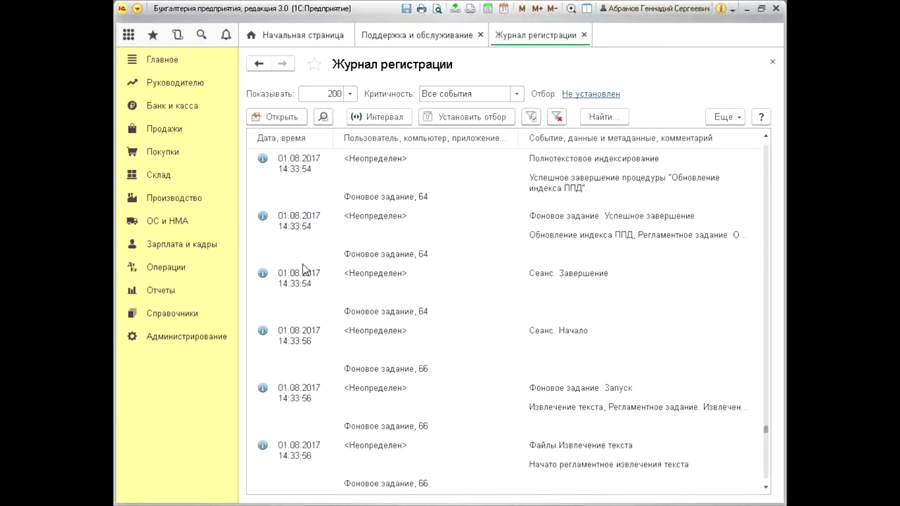
{"action": "scroll", "coordinate": [304, 269], "scroll_direction": "up", "scroll_amount": 5}
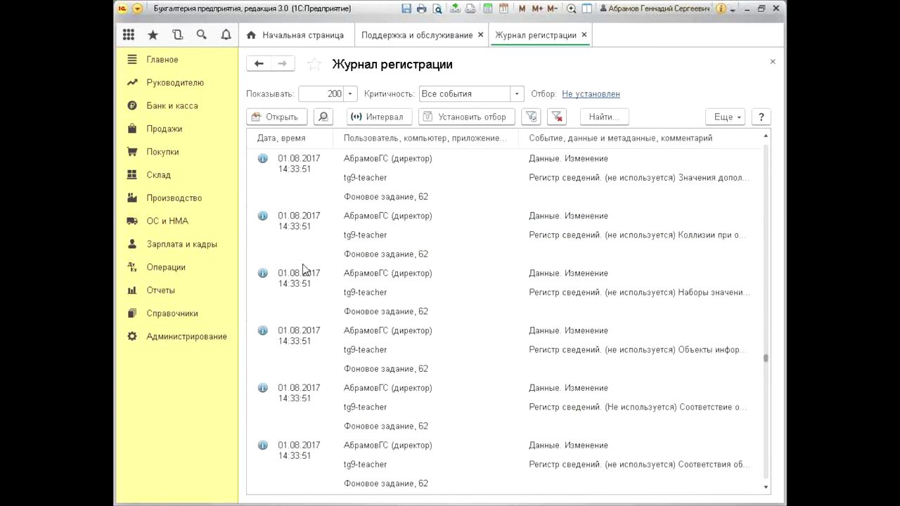
{"action": "scroll", "coordinate": [304, 270], "scroll_direction": "down", "scroll_amount": 10}
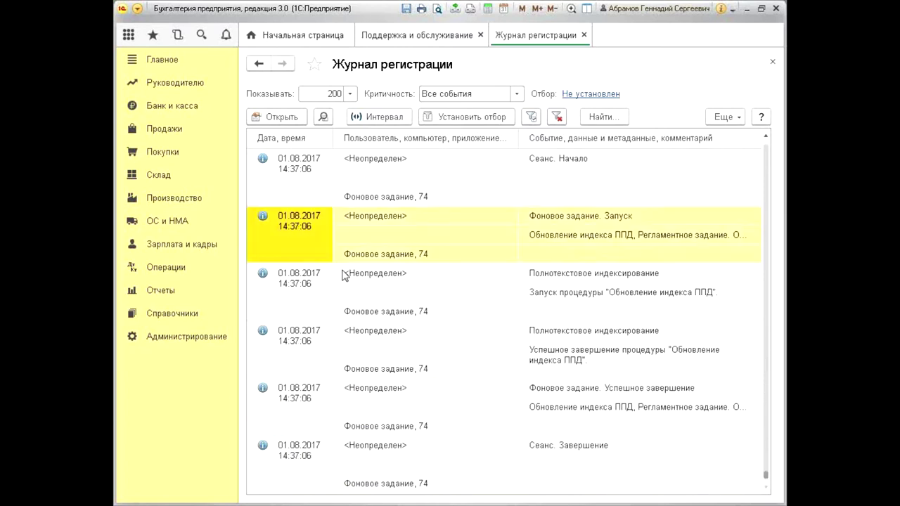
{"action": "left_click", "coordinate": [306, 175]}
{"action": "scroll", "coordinate": [317, 237], "scroll_direction": "up", "scroll_amount": 3}
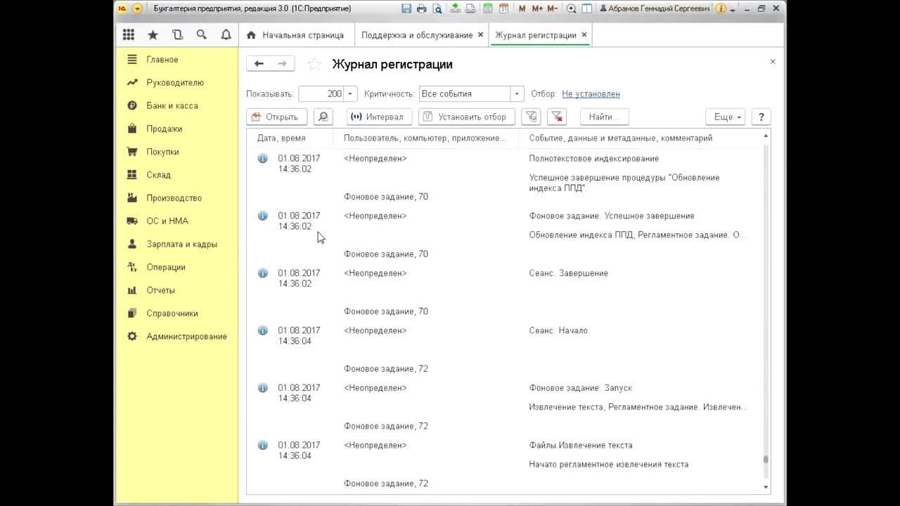
{"action": "scroll", "coordinate": [355, 273], "scroll_direction": "down", "scroll_amount": 3}
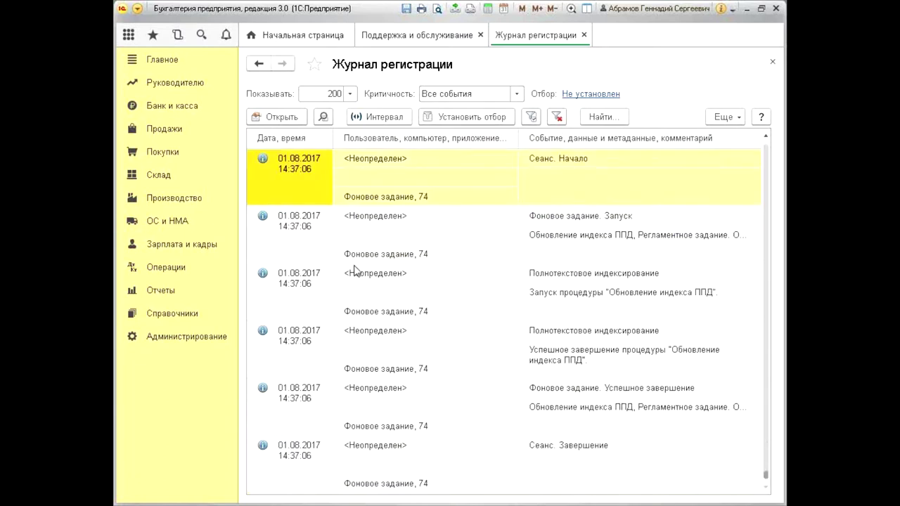
{"action": "left_click", "coordinate": [311, 237]}
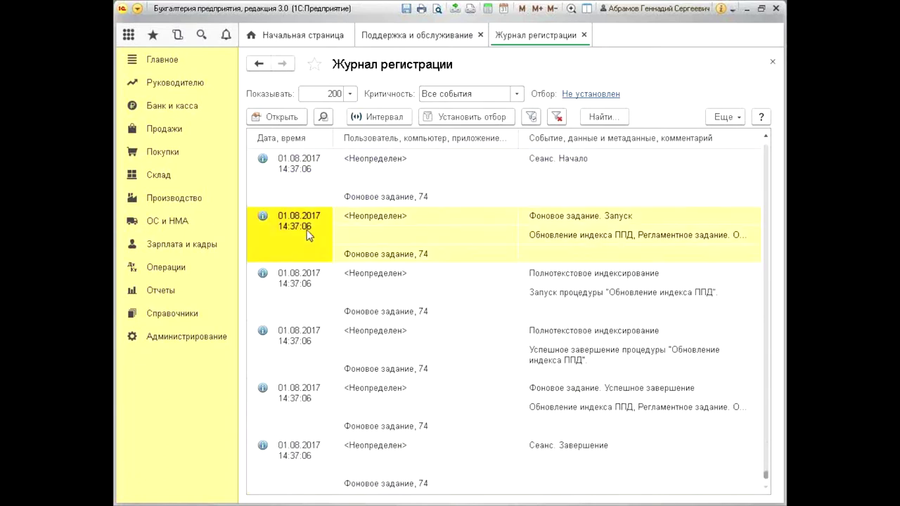
{"action": "left_click", "coordinate": [291, 187]}
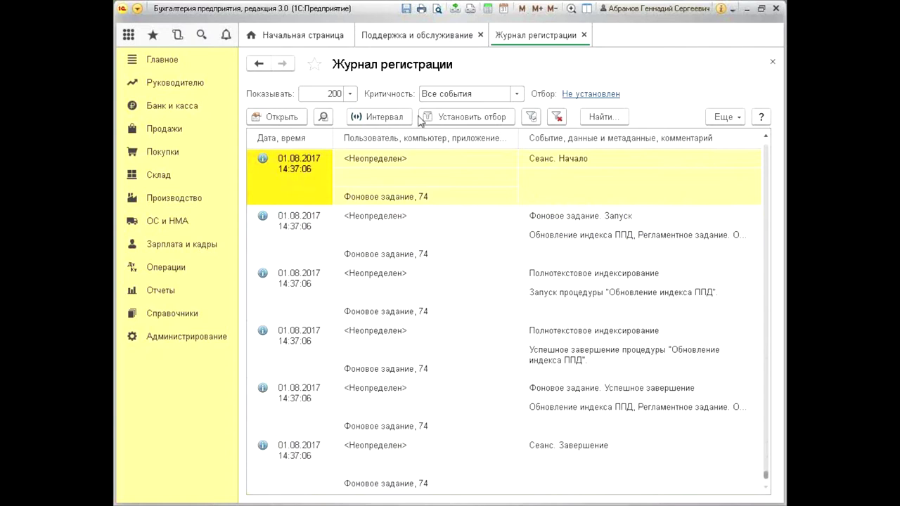
{"action": "left_click", "coordinate": [497, 117]}
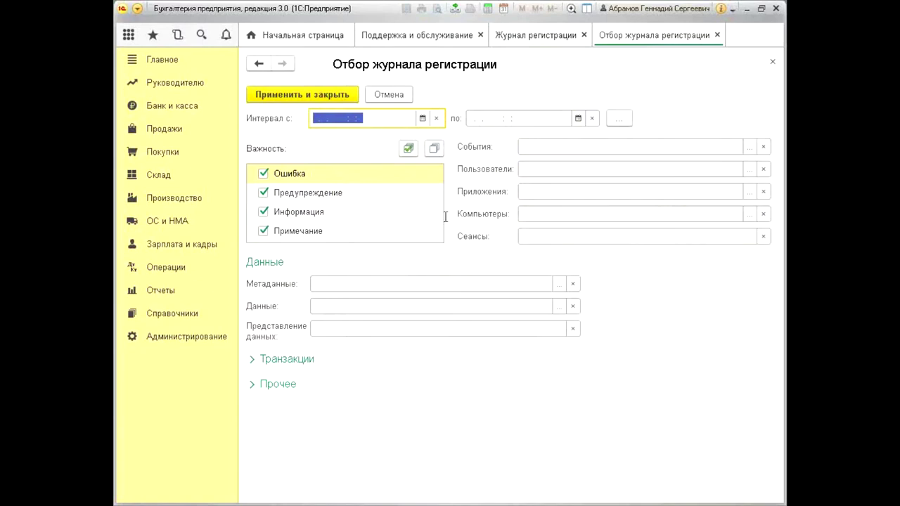
{"action": "left_click", "coordinate": [552, 168]}
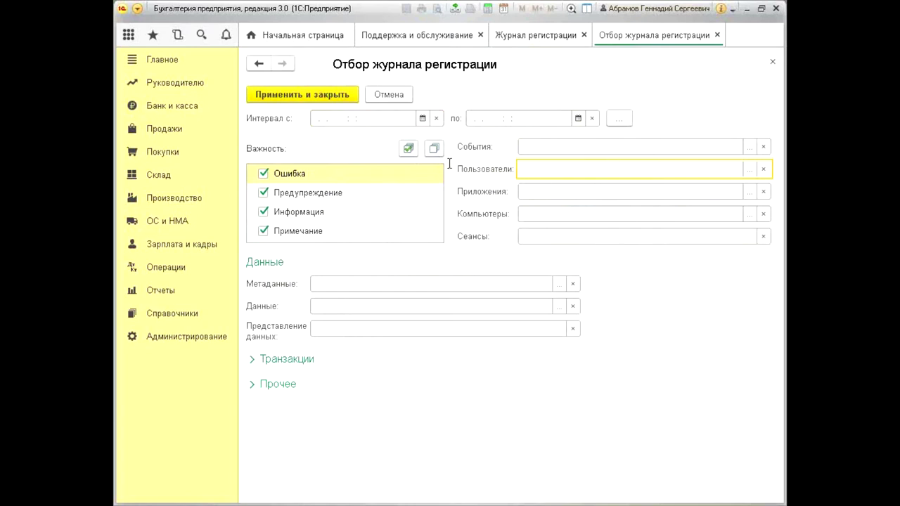
{"action": "left_click", "coordinate": [772, 61]}
{"action": "left_click", "coordinate": [311, 238]}
Step down through the event log entries and back up to the first one
{"action": "left_click", "coordinate": [305, 288]}
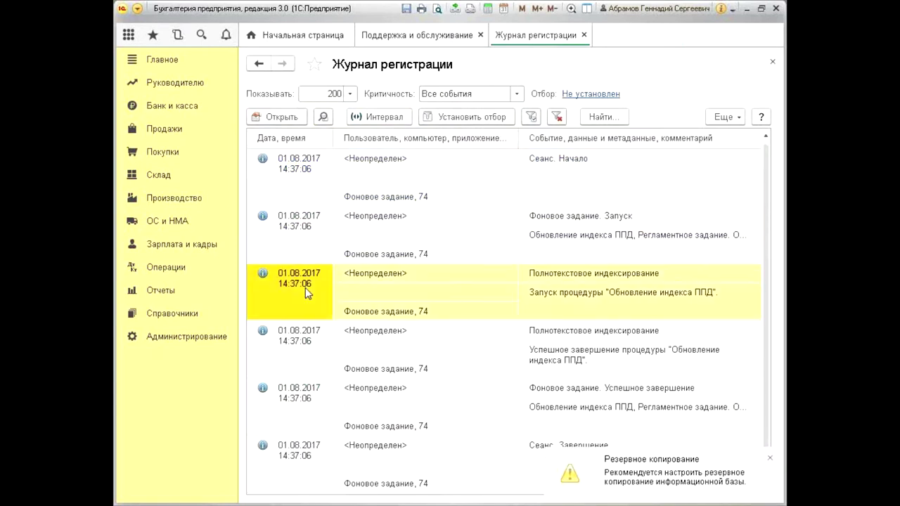
{"action": "left_click", "coordinate": [304, 352]}
{"action": "left_click", "coordinate": [302, 415]}
{"action": "left_click", "coordinate": [309, 460]}
{"action": "left_click", "coordinate": [288, 280]}
{"action": "left_click", "coordinate": [286, 259]}
{"action": "left_click", "coordinate": [291, 199]}
Read a few more log entries, then open the главбух user's properties in the Configurator
{"action": "scroll", "coordinate": [325, 225], "scroll_direction": "up", "scroll_amount": 5}
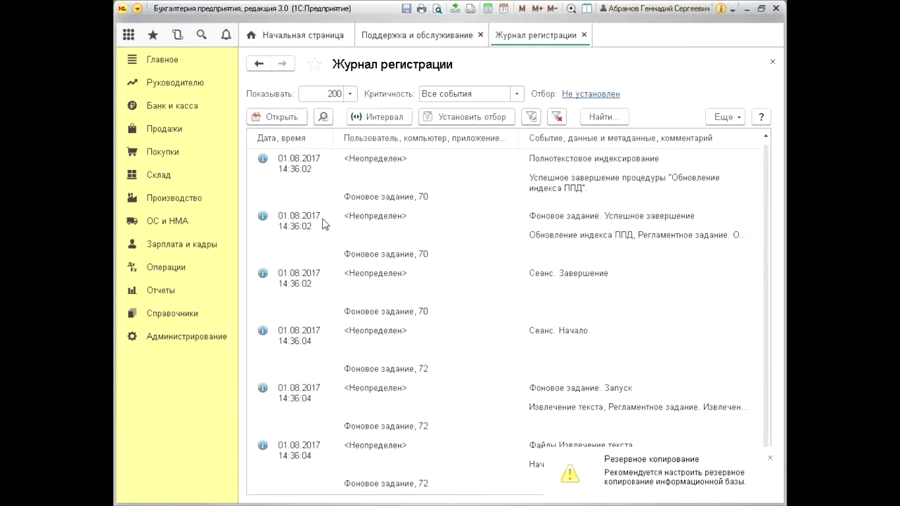
{"action": "scroll", "coordinate": [313, 234], "scroll_direction": "down", "scroll_amount": 5}
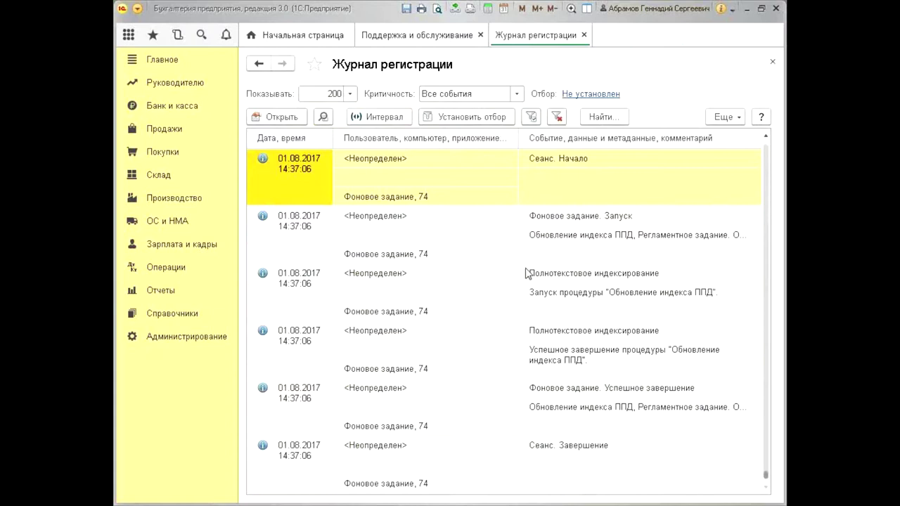
{"action": "left_click", "coordinate": [312, 241]}
{"action": "left_click", "coordinate": [296, 191]}
{"action": "left_click", "coordinate": [320, 298]}
{"action": "left_click", "coordinate": [298, 188]}
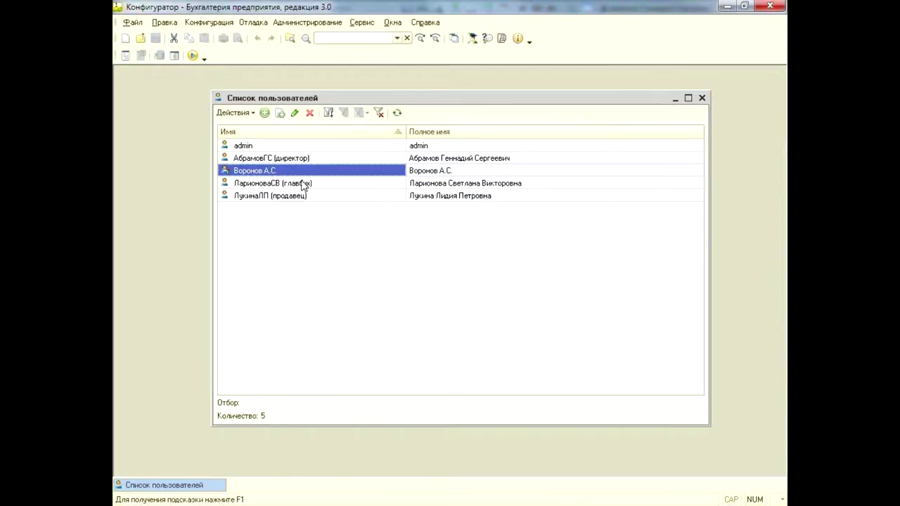
{"action": "double_click", "coordinate": [302, 185]}
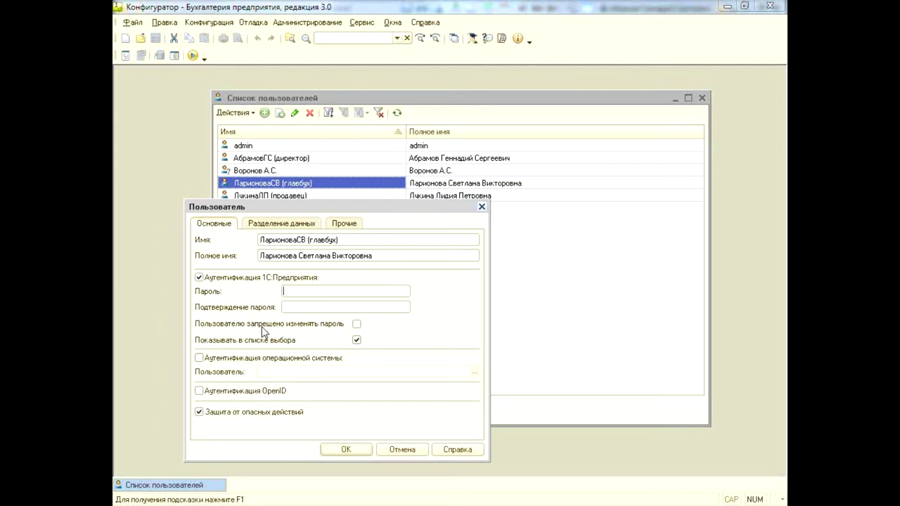
Close the главбух user's properties and Список пользователей, then minimize the Configurator
{"action": "left_click", "coordinate": [481, 208]}
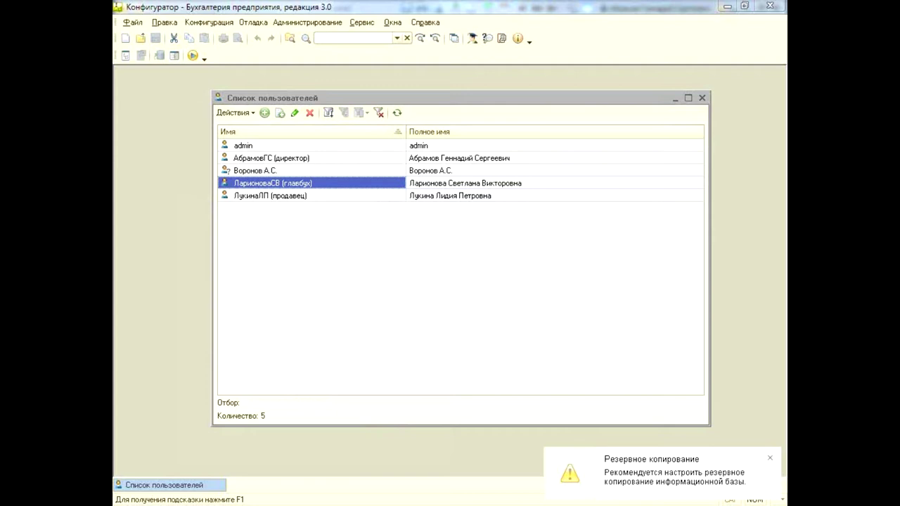
{"action": "left_click", "coordinate": [702, 100]}
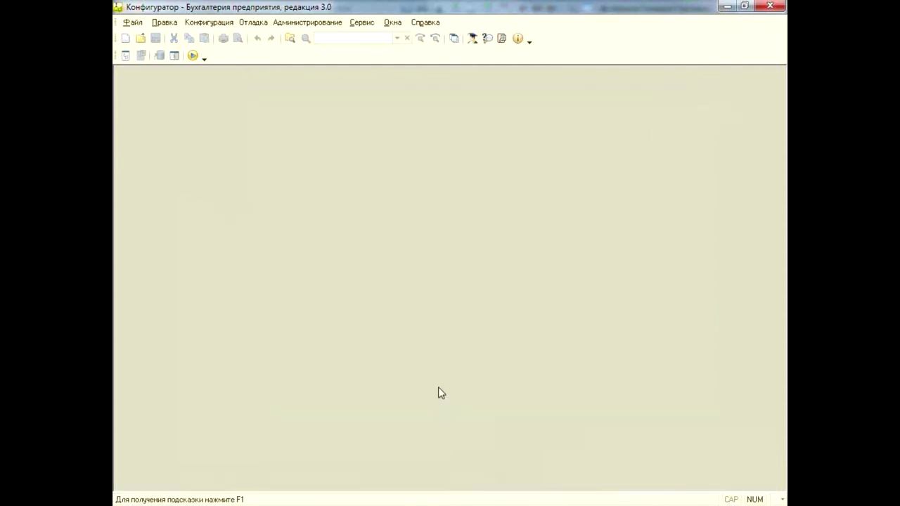
{"action": "left_click", "coordinate": [726, 5]}
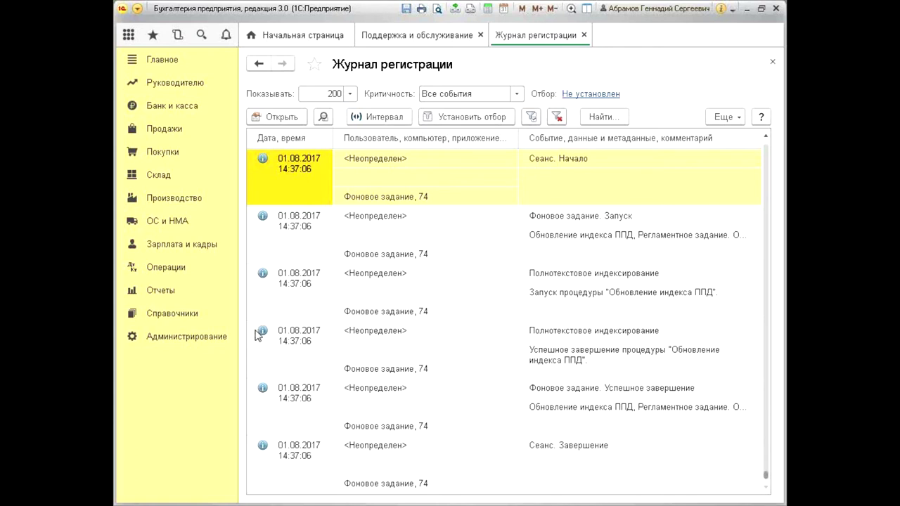
Go to Администрирование and choose Поддержка и обслуживание
{"action": "left_click", "coordinate": [191, 338]}
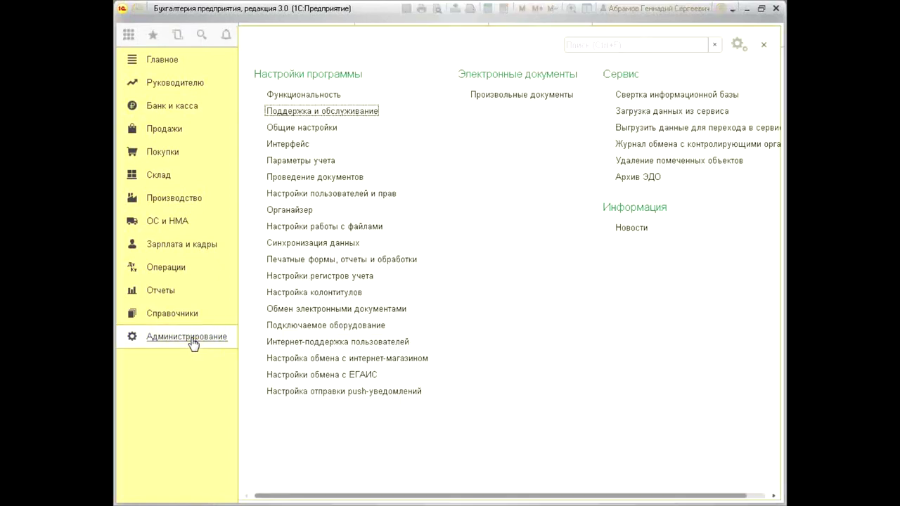
{"action": "left_click", "coordinate": [343, 115]}
Open Блокировка работы пользователей and focus its end date and message fields
{"action": "left_click", "coordinate": [506, 115]}
{"action": "left_click", "coordinate": [494, 289]}
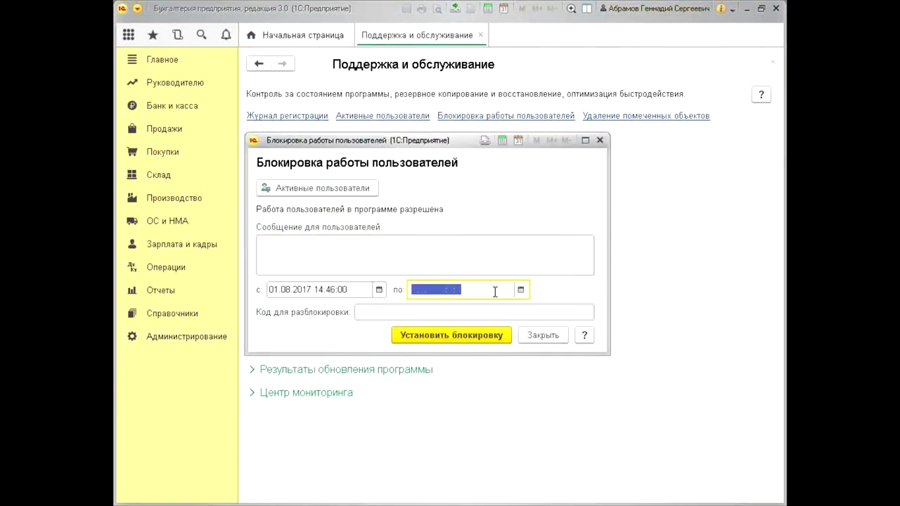
{"action": "left_click", "coordinate": [492, 292]}
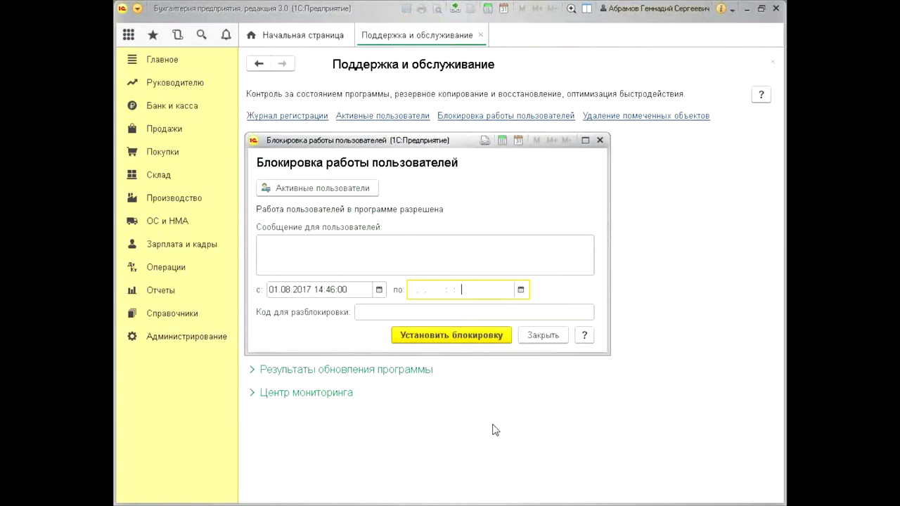
{"action": "left_click", "coordinate": [368, 253]}
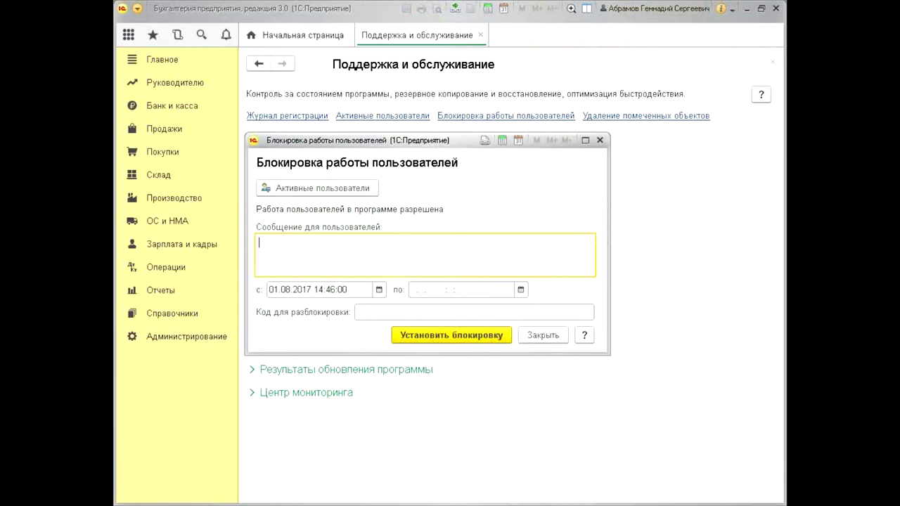
{"action": "left_click", "coordinate": [523, 269]}
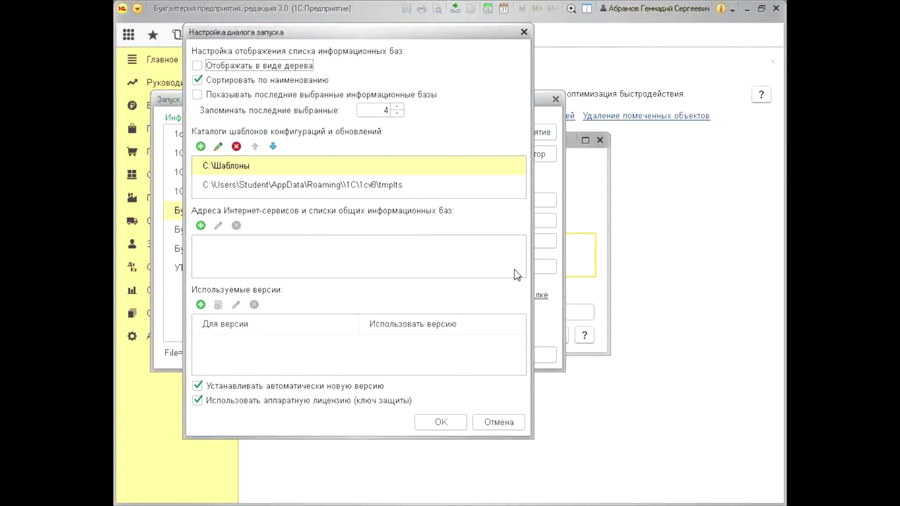
{"action": "left_click", "coordinate": [524, 33]}
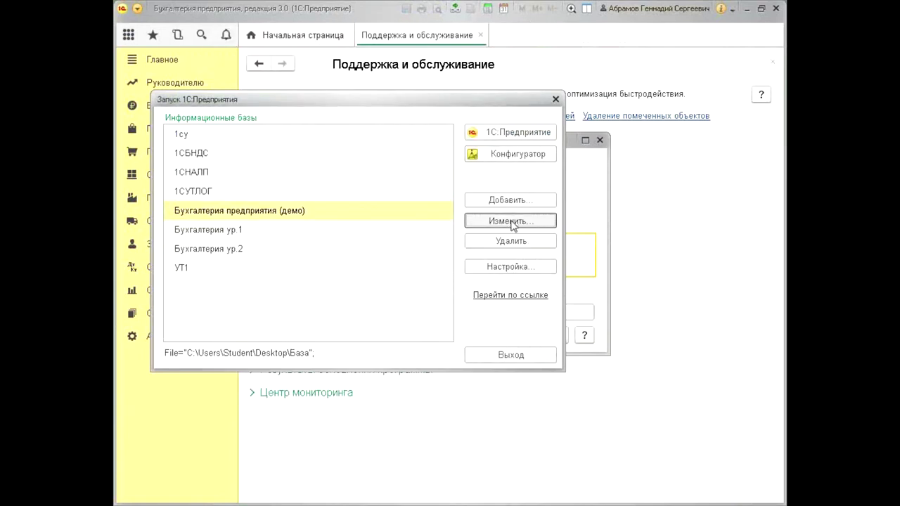
{"action": "left_click", "coordinate": [524, 221]}
{"action": "left_click", "coordinate": [473, 358]}
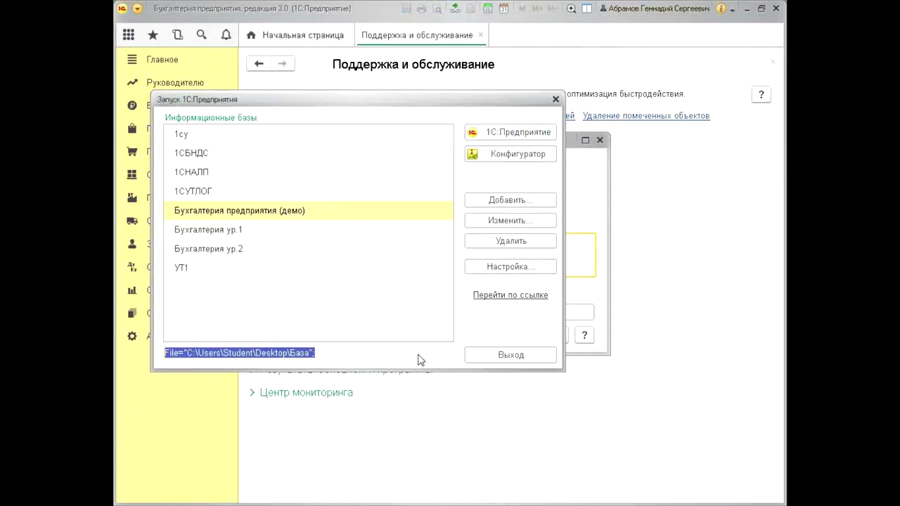
{"action": "left_click", "coordinate": [492, 220]}
{"action": "left_click", "coordinate": [415, 359]}
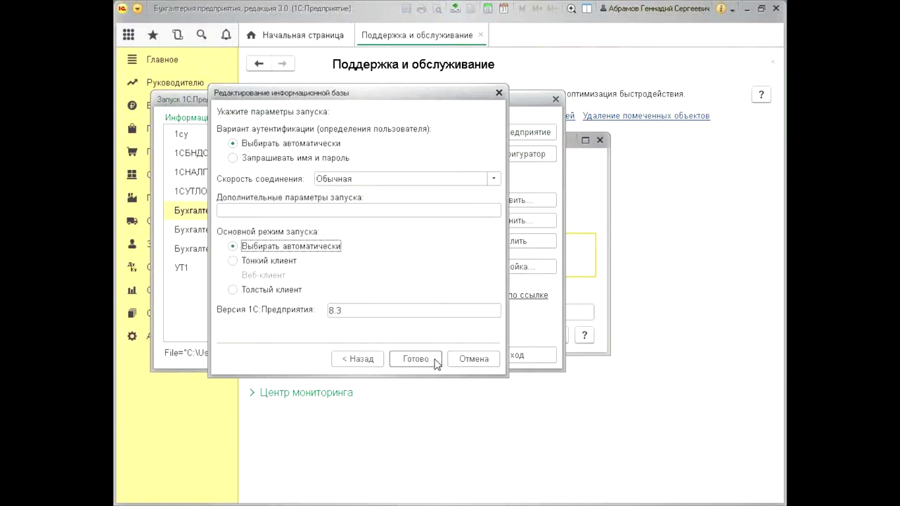
{"action": "left_click", "coordinate": [372, 209]}
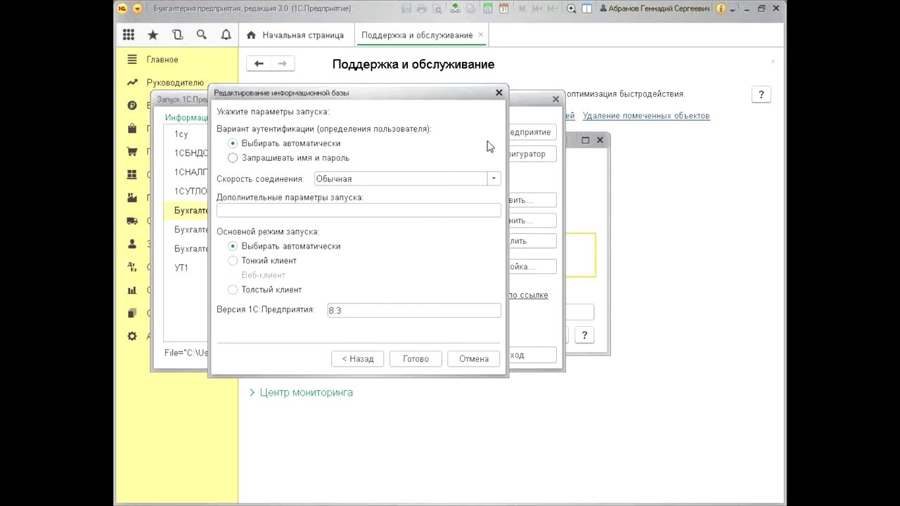
{"action": "left_click", "coordinate": [499, 94]}
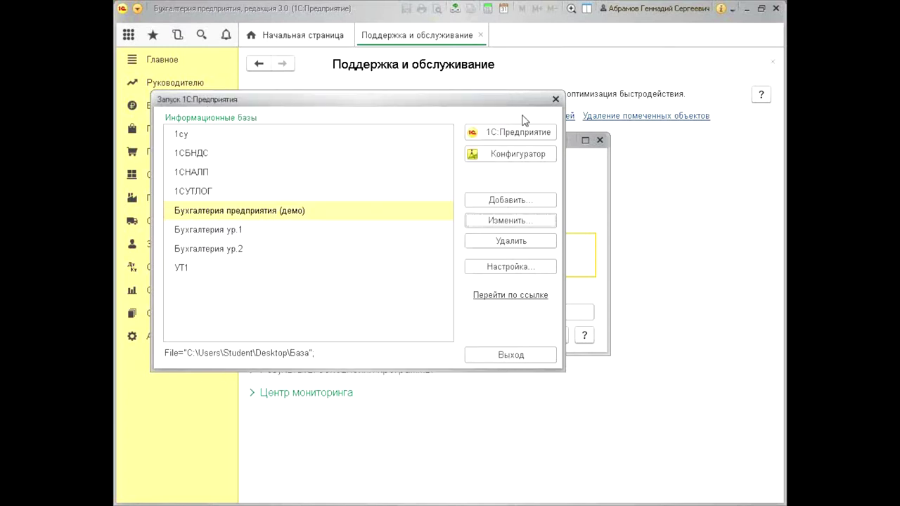
{"action": "left_click", "coordinate": [556, 100]}
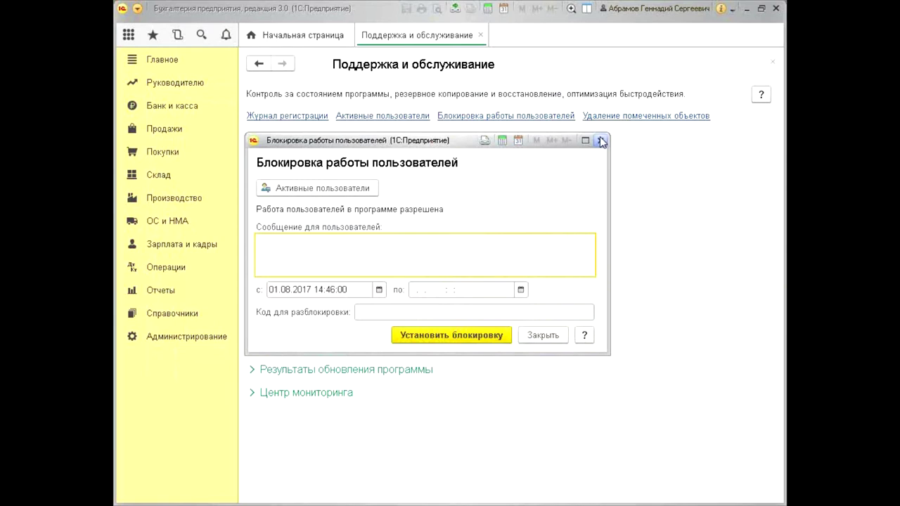
{"action": "left_click", "coordinate": [601, 141]}
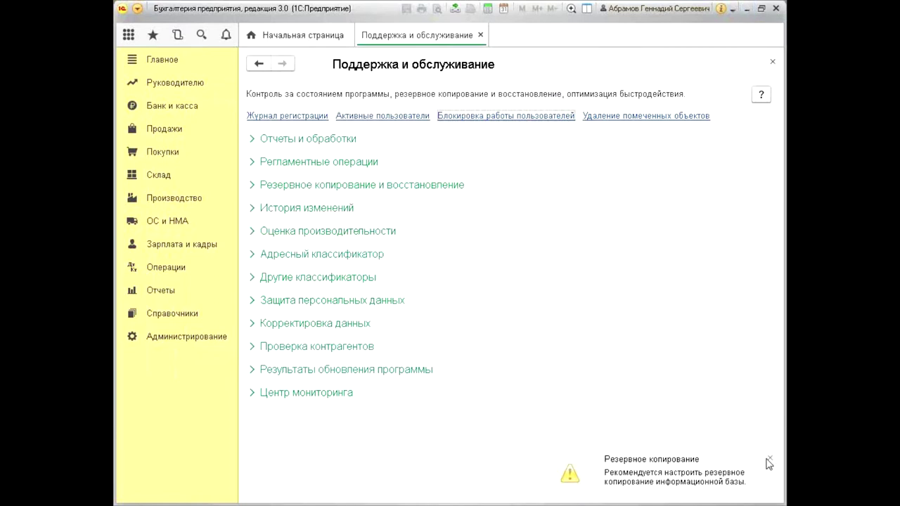
Dismiss the Резервное копирование backup reminder
{"action": "left_click", "coordinate": [769, 459]}
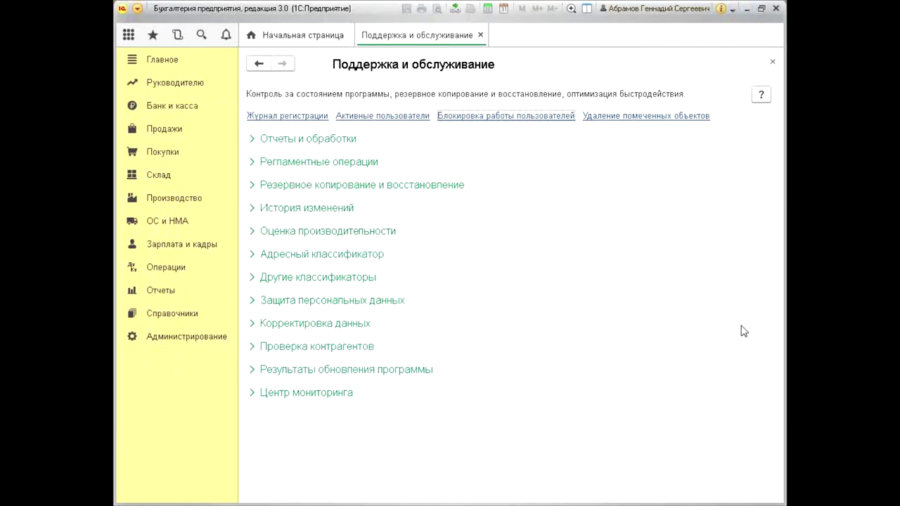
Close the Поддержка и обслуживание page and bring up the Configurator's Администрирование menu
{"action": "left_click", "coordinate": [748, 9]}
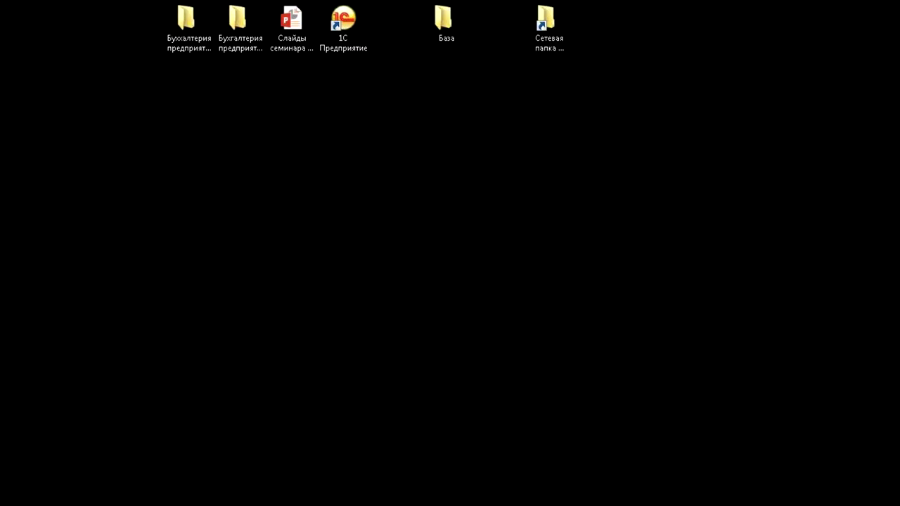
{"action": "key", "text": "alt+Tab"}
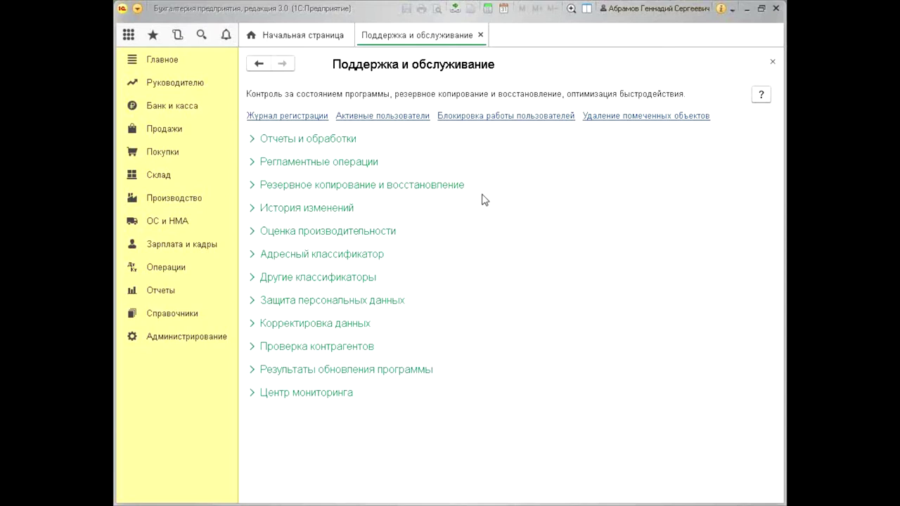
{"action": "left_click", "coordinate": [481, 35]}
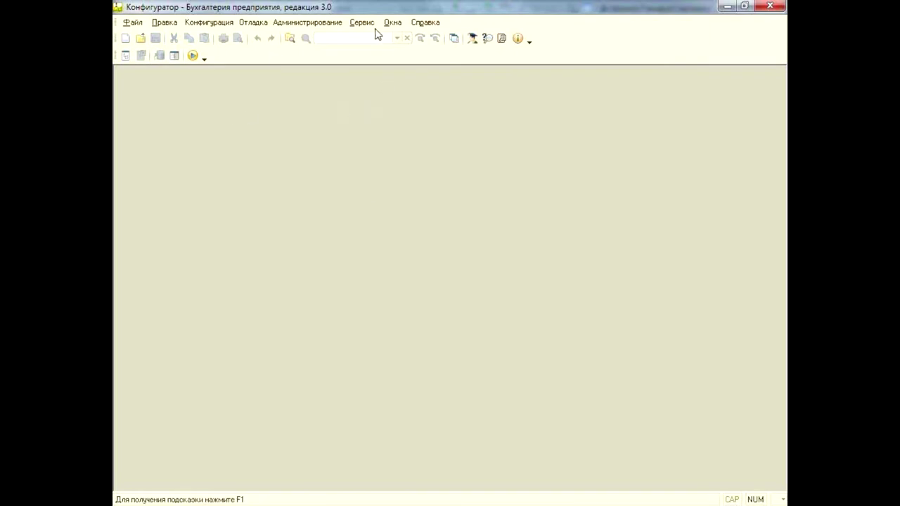
{"action": "left_click", "coordinate": [306, 28]}
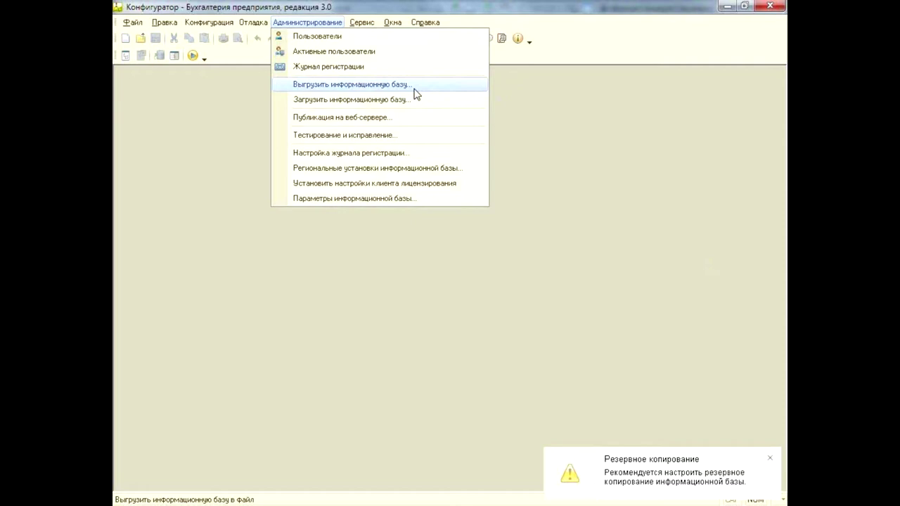
Close the Configurator's Администрирование menu without choosing a command
{"action": "left_click", "coordinate": [533, 89]}
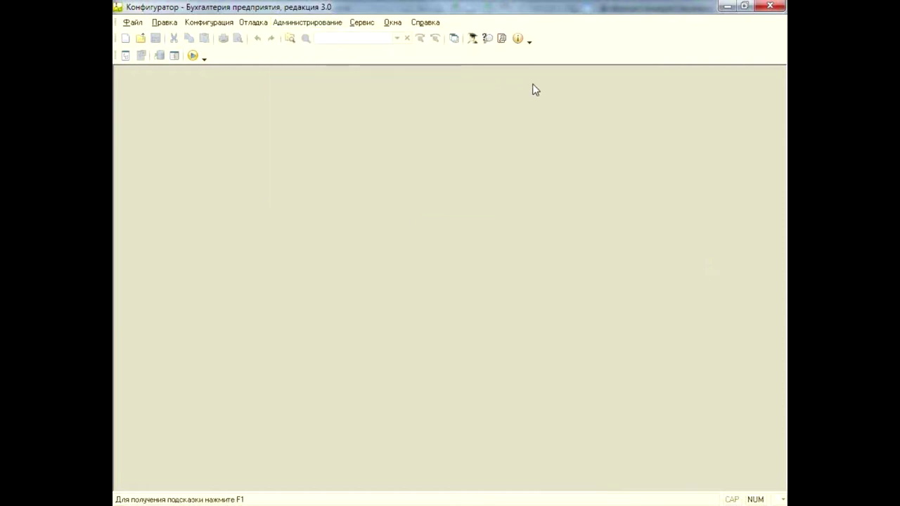
Open the desktop База folder and select 1Cv8.1CD to see its size
{"action": "left_click", "coordinate": [725, 6]}
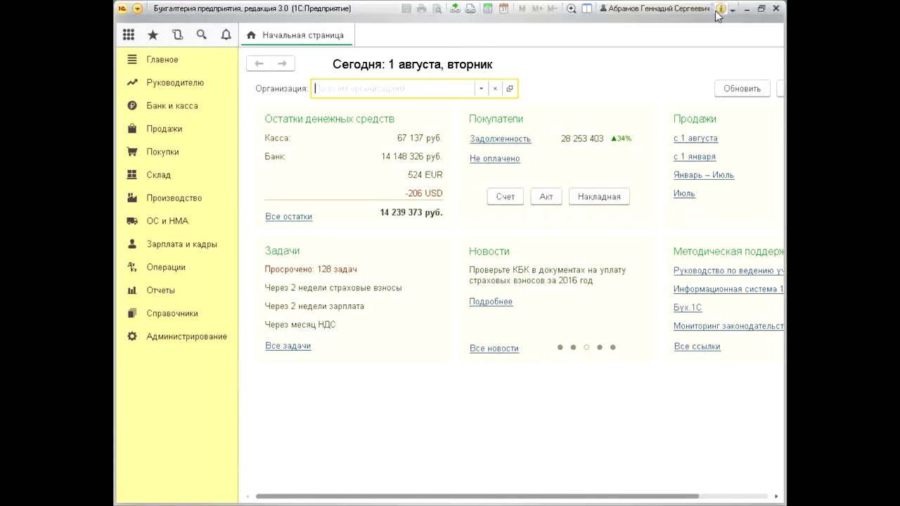
{"action": "left_click", "coordinate": [746, 5]}
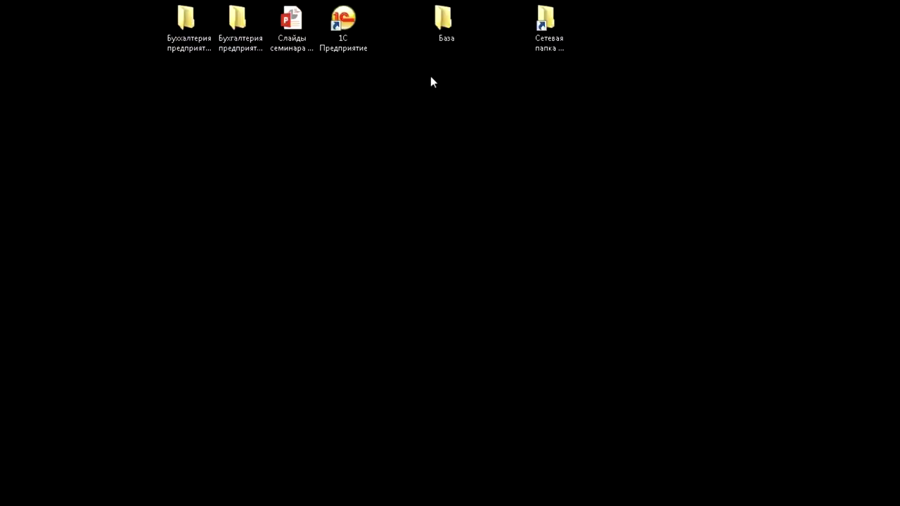
{"action": "double_click", "coordinate": [443, 21]}
{"action": "left_click", "coordinate": [410, 173]}
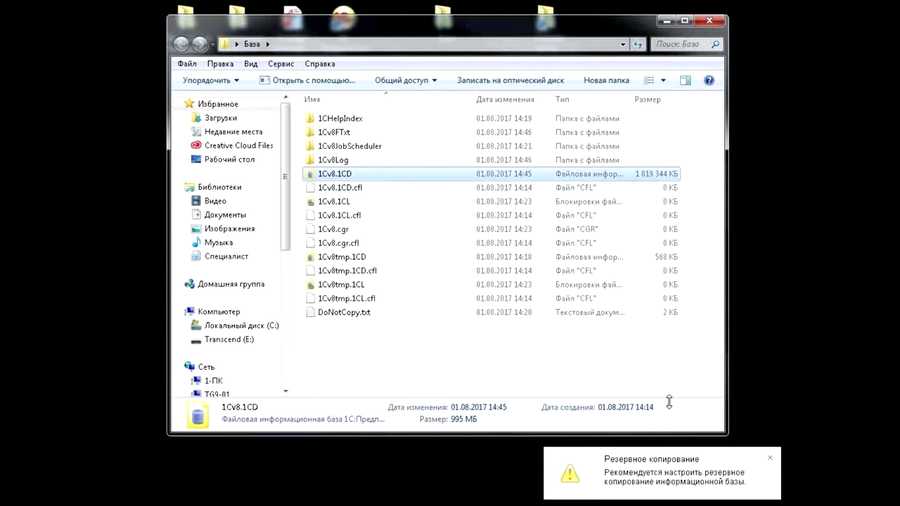
Dismiss the backup reminder, check the folder's item count, and minimize the База window
{"action": "left_click", "coordinate": [769, 459]}
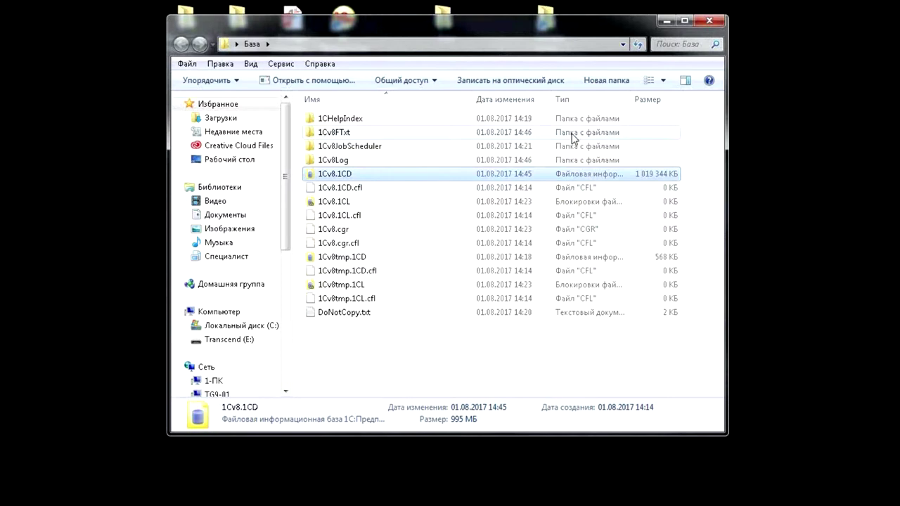
{"action": "left_click", "coordinate": [536, 361]}
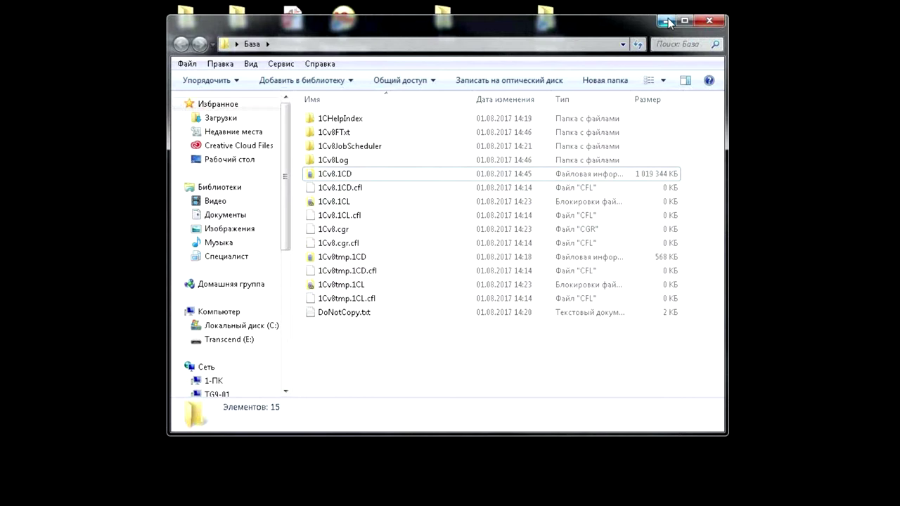
{"action": "left_click", "coordinate": [666, 21]}
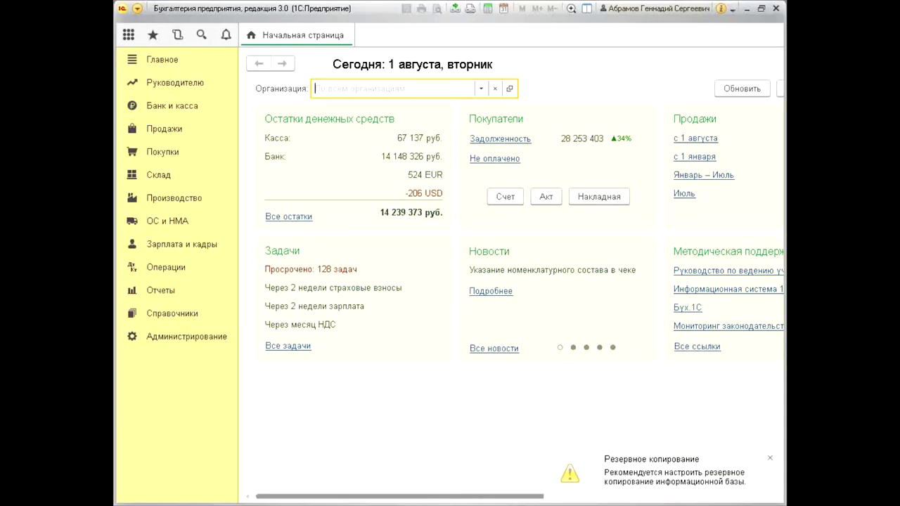
Under Администрирование > Поддержка и обслуживание, set the backup method to На локальном компьютере
{"action": "left_click", "coordinate": [771, 458]}
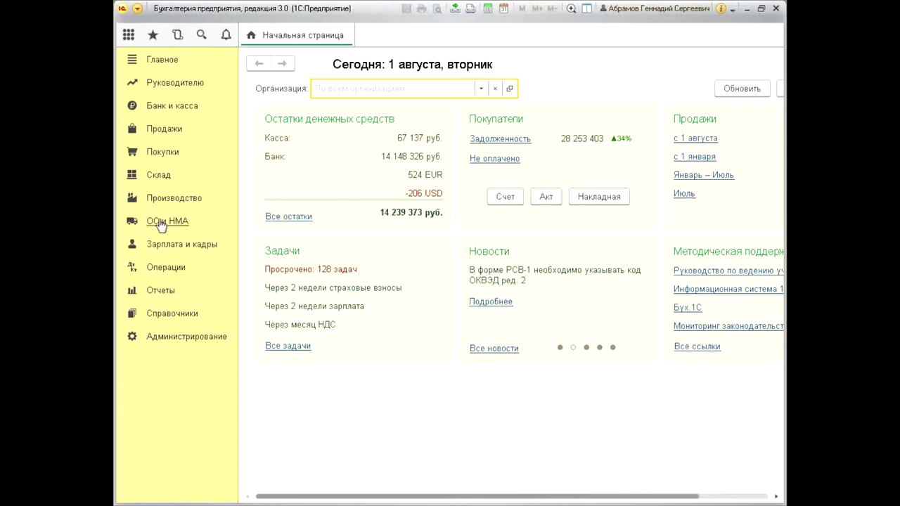
{"action": "left_click", "coordinate": [190, 339]}
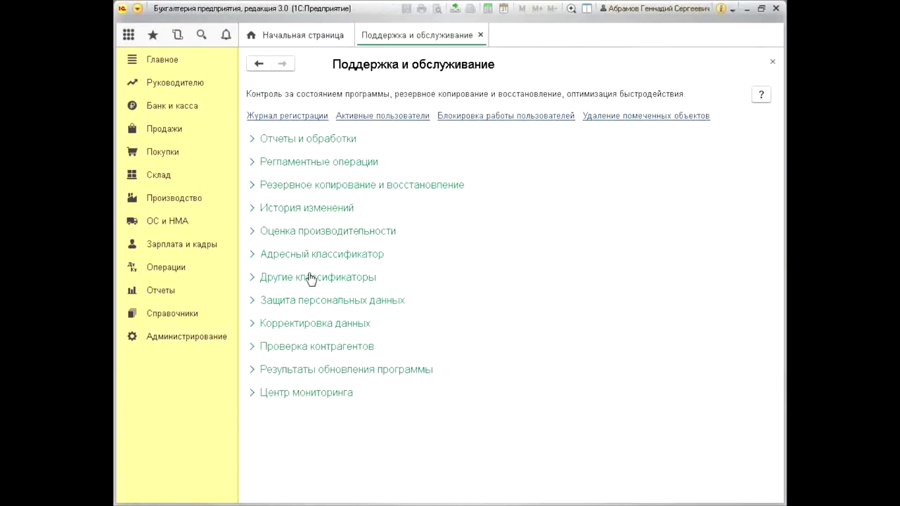
{"action": "left_click", "coordinate": [341, 188]}
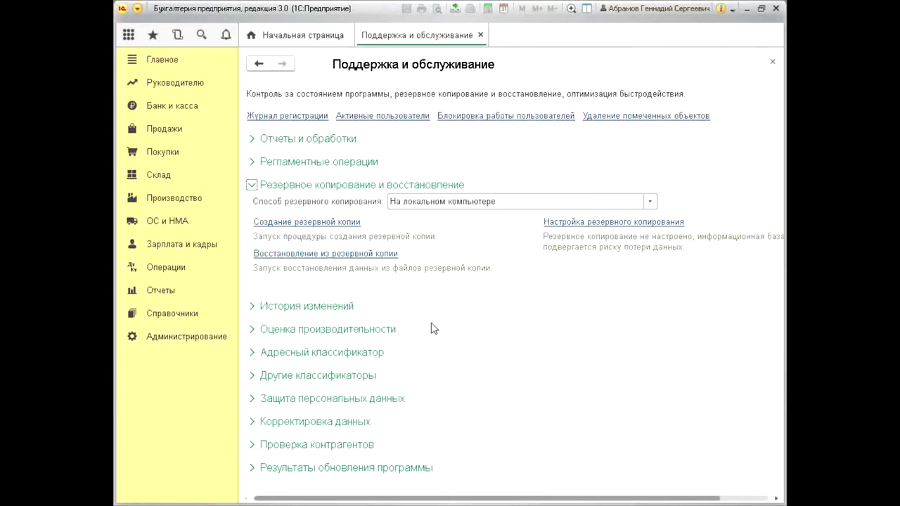
{"action": "left_click", "coordinate": [649, 201]}
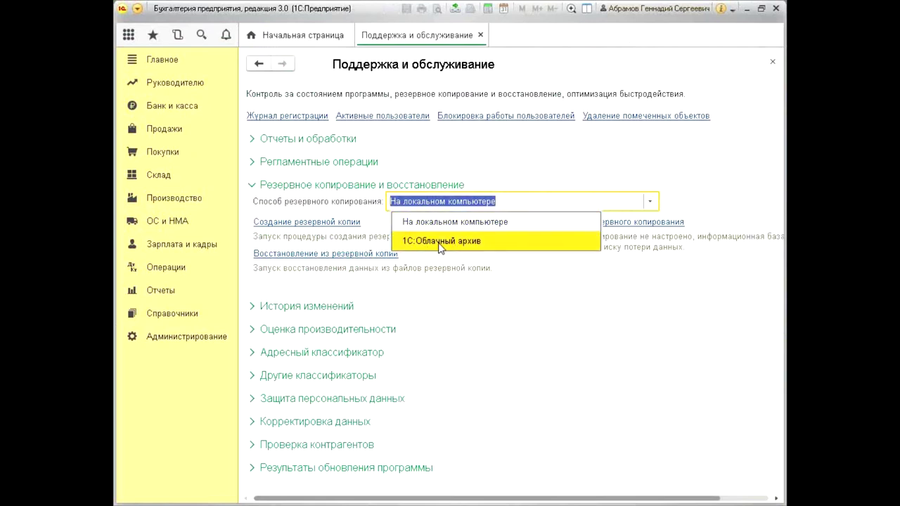
{"action": "left_click", "coordinate": [499, 223]}
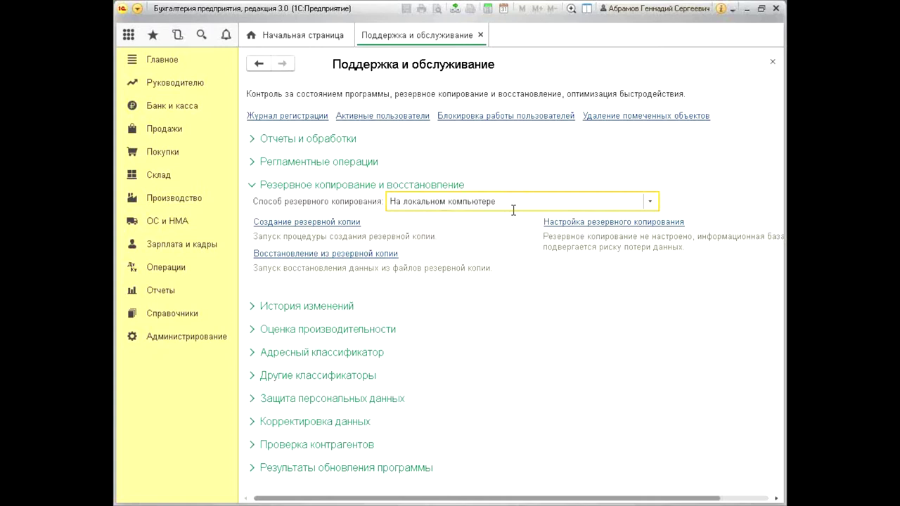
{"action": "left_click", "coordinate": [547, 202]}
{"action": "left_click", "coordinate": [516, 201]}
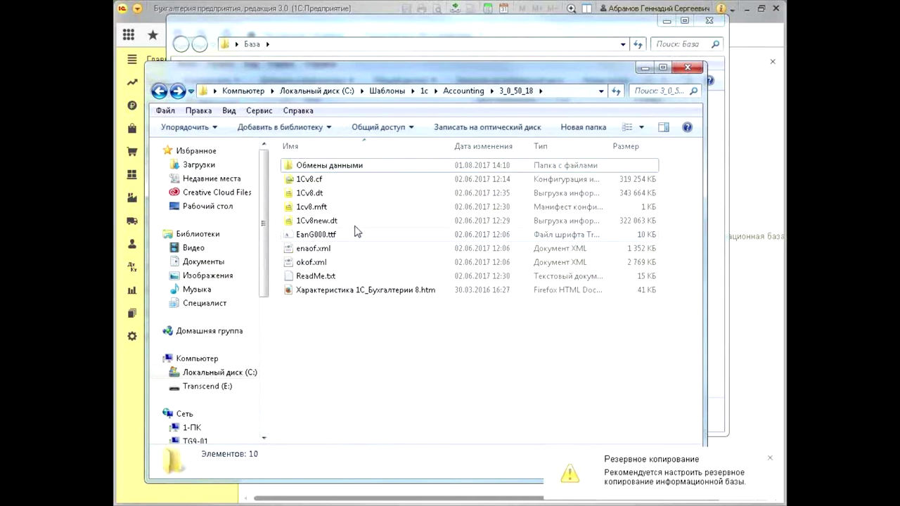
Check the size of the 1Cv8.dt export in the 3_0_50_18 template folder
{"action": "left_click", "coordinate": [356, 222]}
{"action": "left_click", "coordinate": [341, 194]}
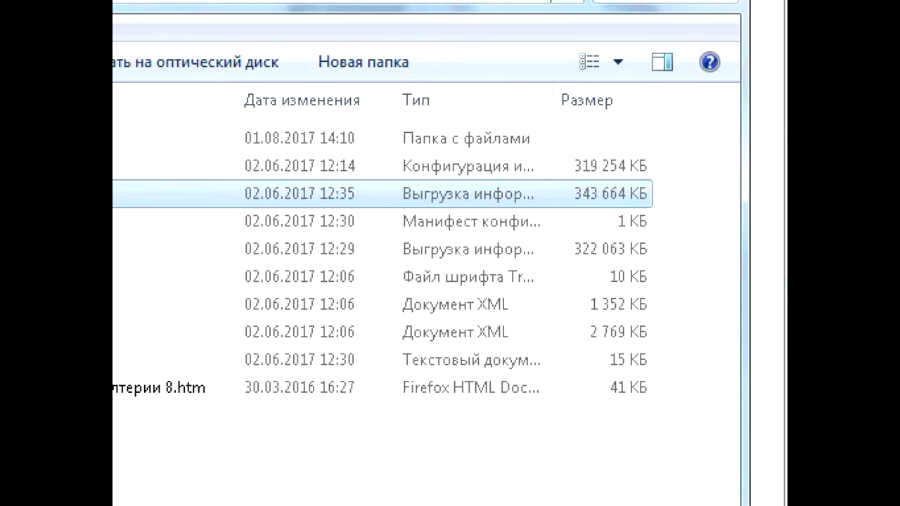
{"action": "mouse_move", "coordinate": [575, 244]}
{"action": "left_mouse_down"}
{"action": "mouse_move", "coordinate": [715, 208]}
{"action": "mouse_move", "coordinate": [598, 173]}
{"action": "mouse_move", "coordinate": [566, 239]}
{"action": "mouse_move", "coordinate": [671, 255]}
{"action": "left_mouse_up"}
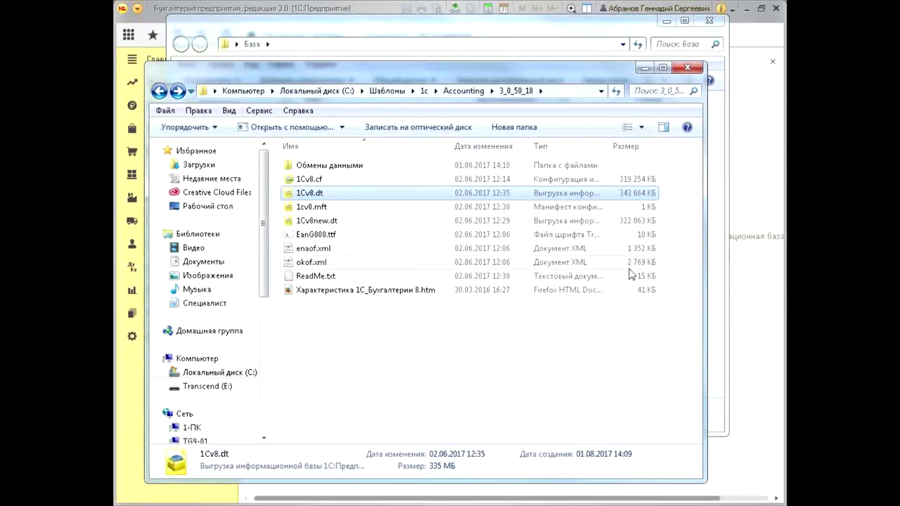
{"action": "left_click", "coordinate": [583, 376]}
Minimize the 3_0_50_18 and База folder windows to return to 1С
{"action": "key", "text": "alt"}
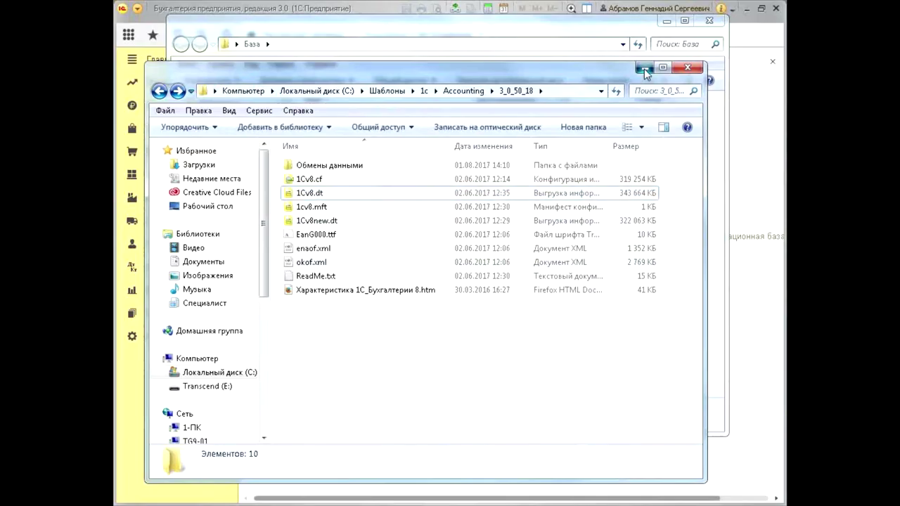
{"action": "left_click", "coordinate": [642, 67]}
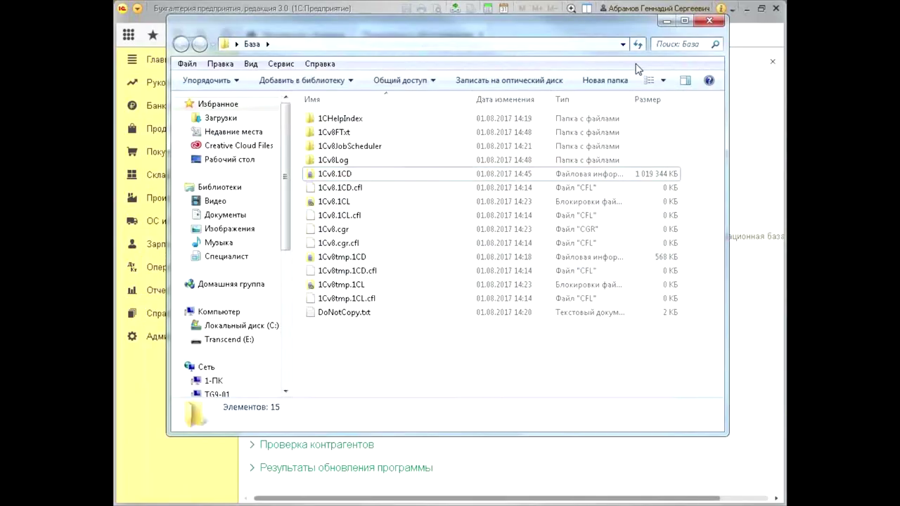
{"action": "left_click", "coordinate": [666, 22]}
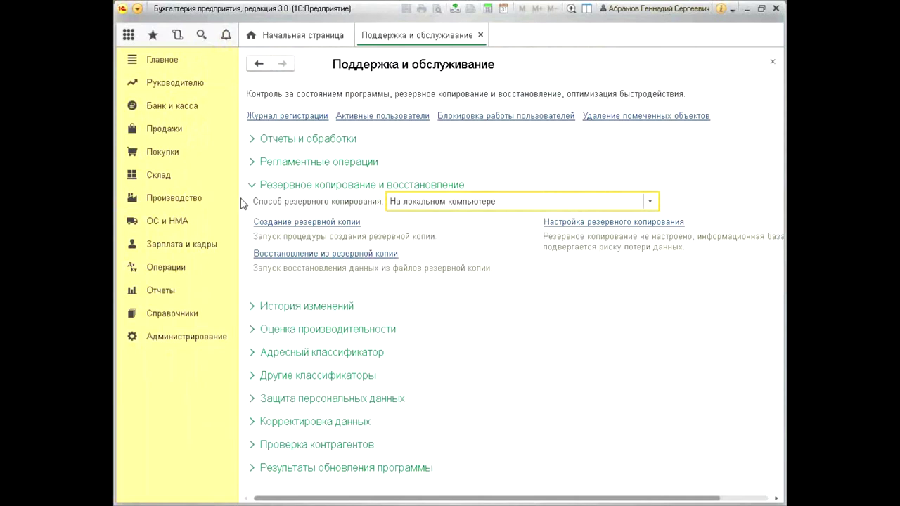
Open the automatic backup settings and focus the backup folder field
{"action": "left_click", "coordinate": [628, 224]}
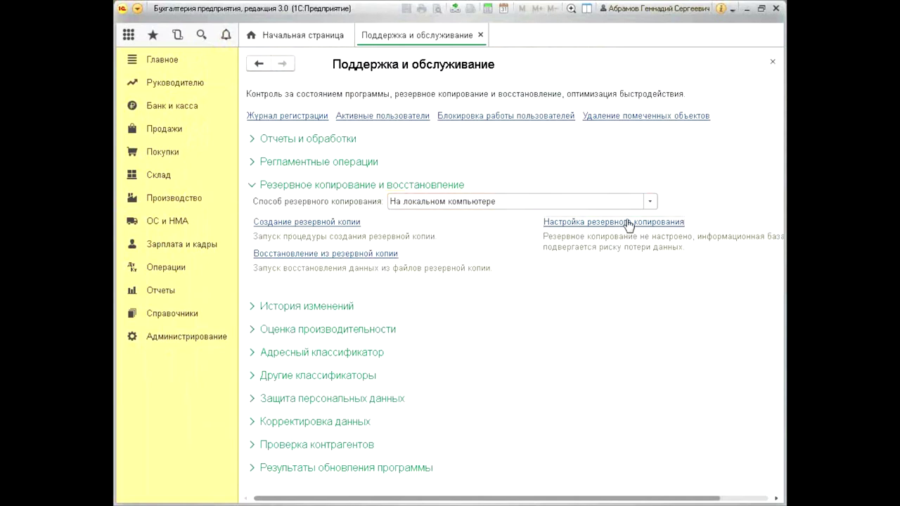
{"action": "left_click_drag", "start_coordinate": [483, 104], "coordinate": [502, 291]}
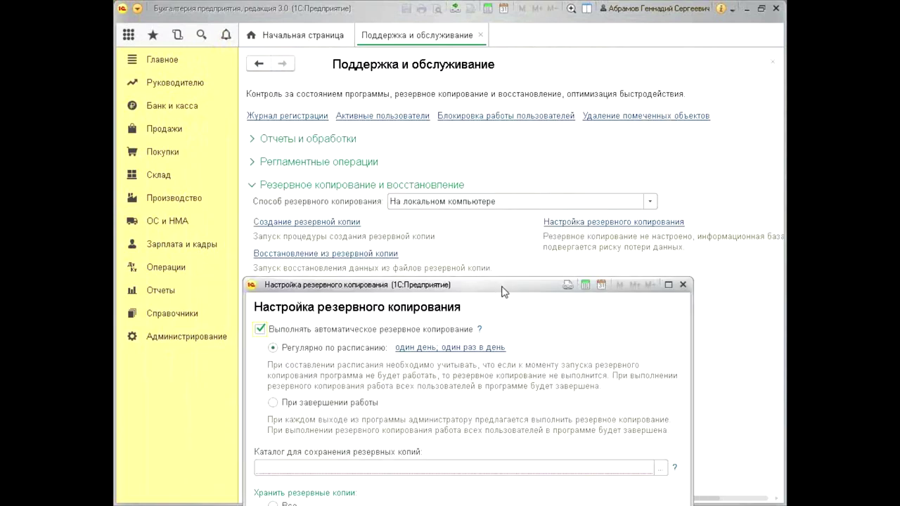
{"action": "left_click", "coordinate": [340, 469]}
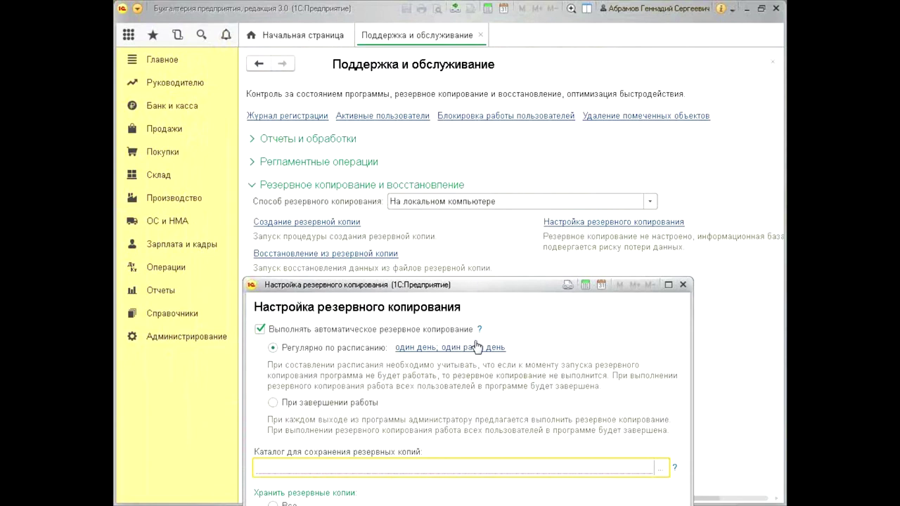
Review the daily, weekly and monthly options of the backup schedule, then close it
{"action": "left_click", "coordinate": [475, 347]}
{"action": "left_click", "coordinate": [336, 132]}
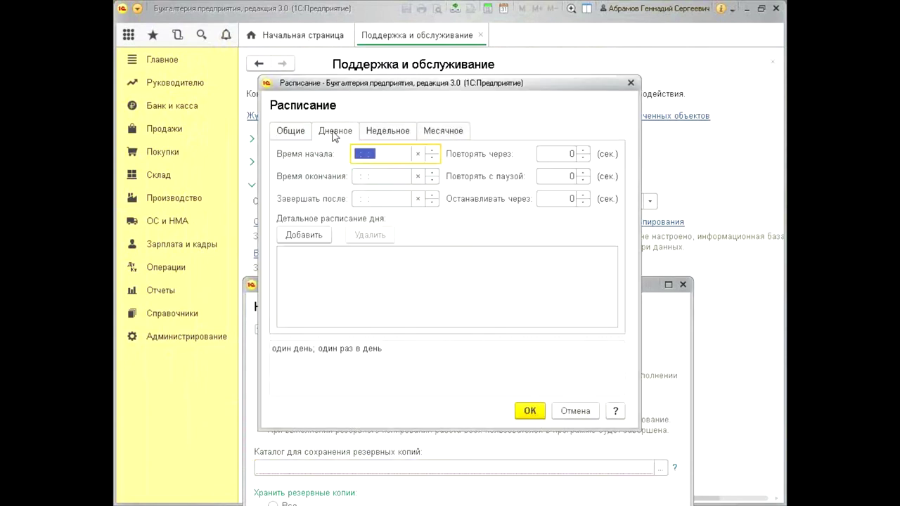
{"action": "left_click", "coordinate": [387, 131]}
{"action": "left_click", "coordinate": [334, 131]}
{"action": "left_click", "coordinate": [291, 131]}
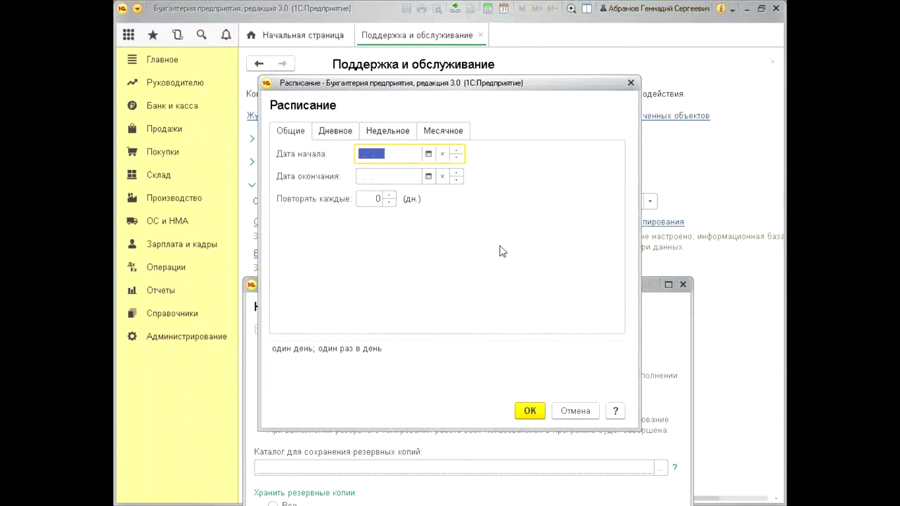
{"action": "left_click", "coordinate": [335, 132]}
{"action": "left_click", "coordinate": [386, 132]}
{"action": "left_click", "coordinate": [440, 133]}
{"action": "left_click", "coordinate": [395, 133]}
{"action": "left_click", "coordinate": [333, 134]}
{"action": "left_click", "coordinate": [291, 132]}
{"action": "left_click", "coordinate": [632, 84]}
Close the Настройка резервного копирования dialog without saving any changes
{"action": "left_click_drag", "start_coordinate": [527, 290], "coordinate": [517, 226]}
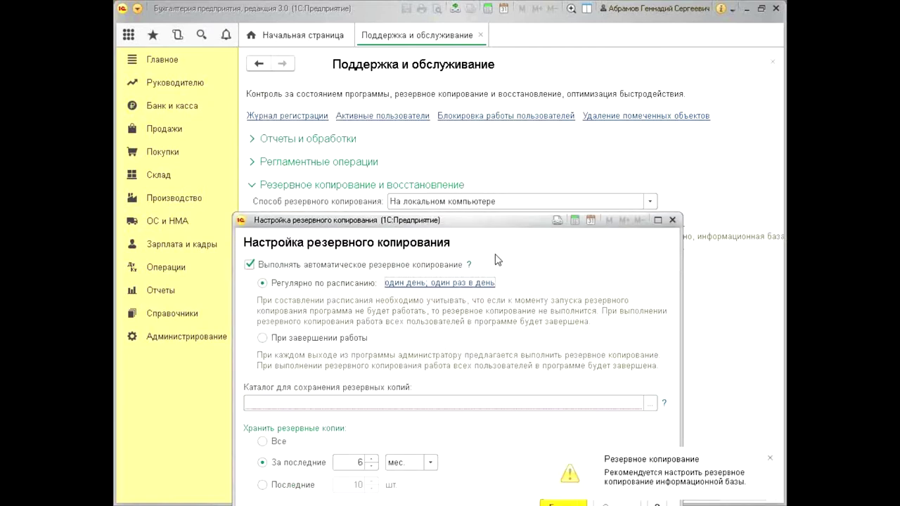
{"action": "left_click", "coordinate": [769, 460]}
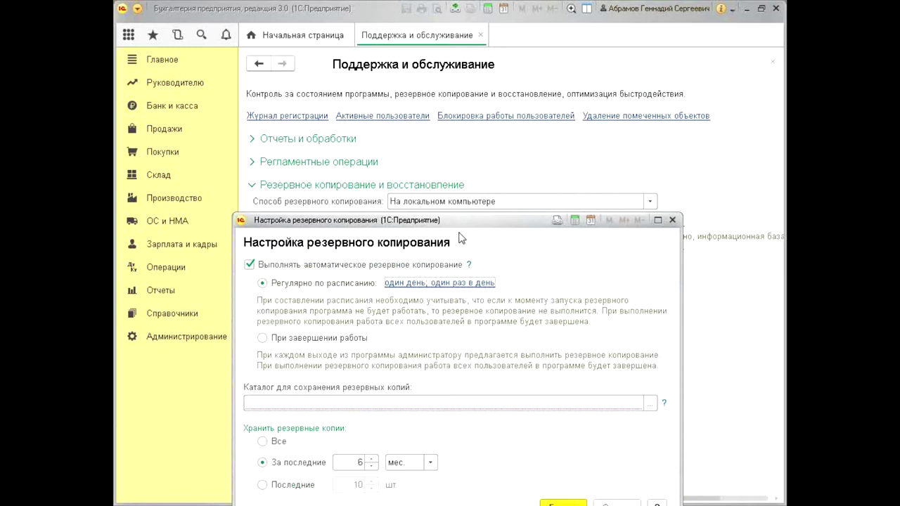
{"action": "left_click_drag", "start_coordinate": [495, 225], "coordinate": [488, 117]}
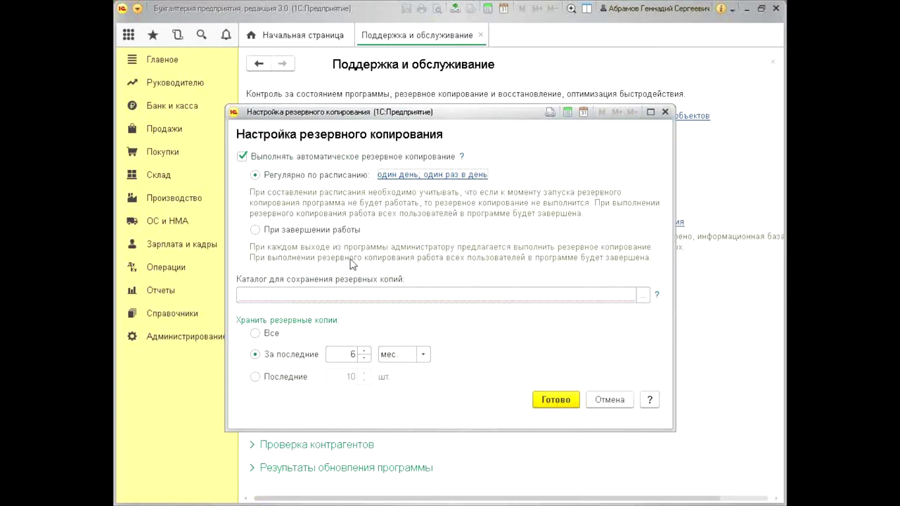
{"action": "left_click", "coordinate": [393, 295]}
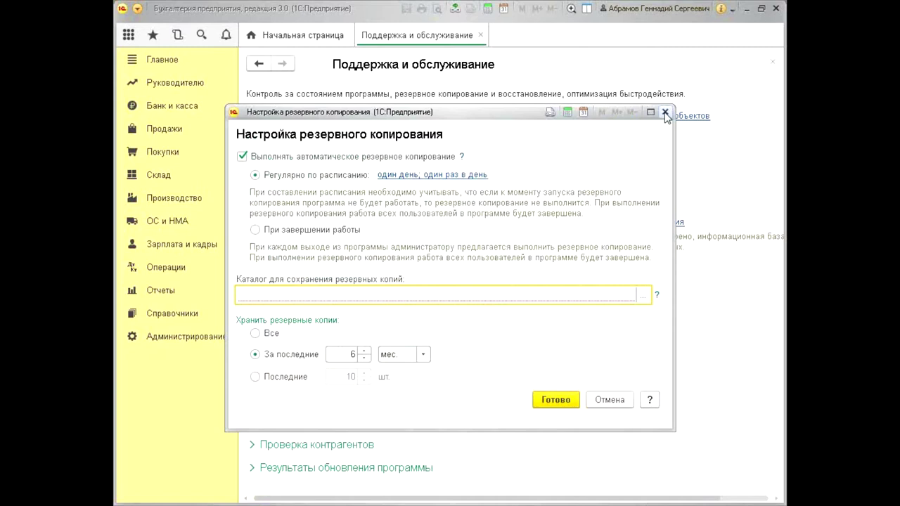
{"action": "left_click", "coordinate": [665, 113]}
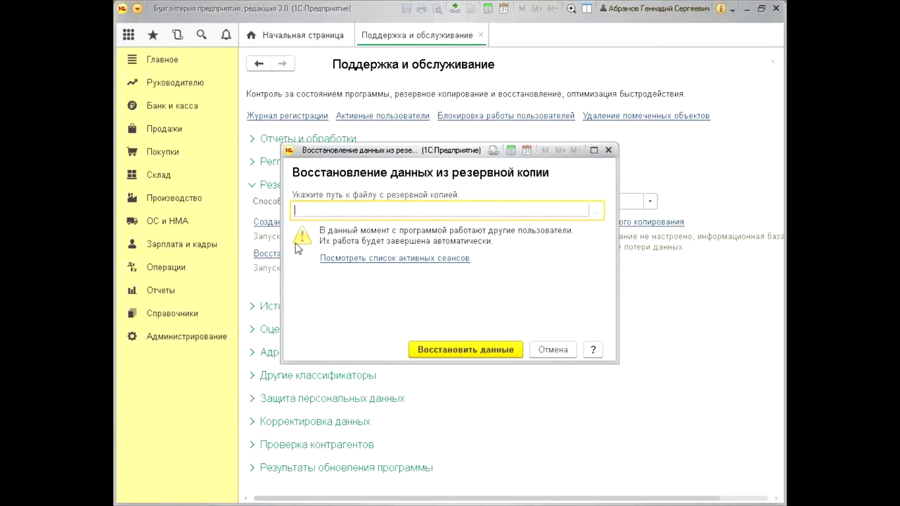
Close the Восстановление данных из резервной копии form
{"action": "left_click", "coordinate": [608, 150]}
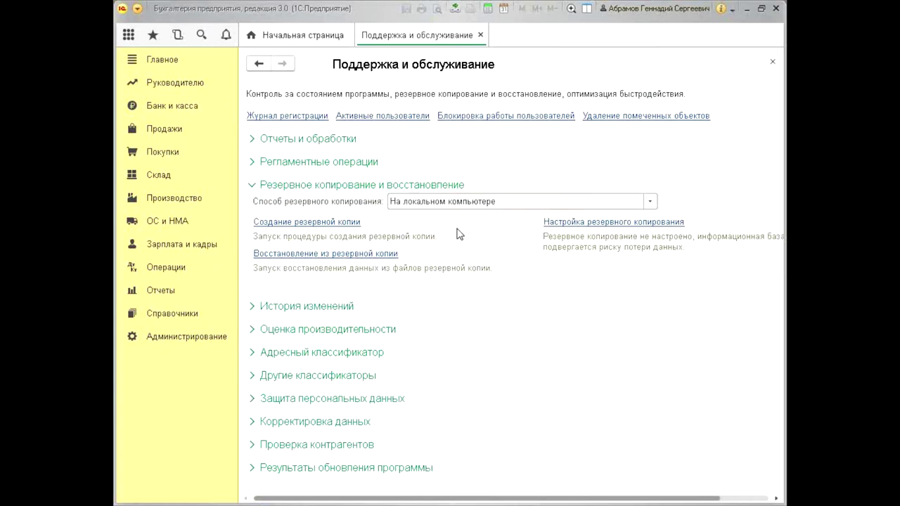
{"action": "left_click", "coordinate": [493, 203]}
{"action": "left_click", "coordinate": [523, 194]}
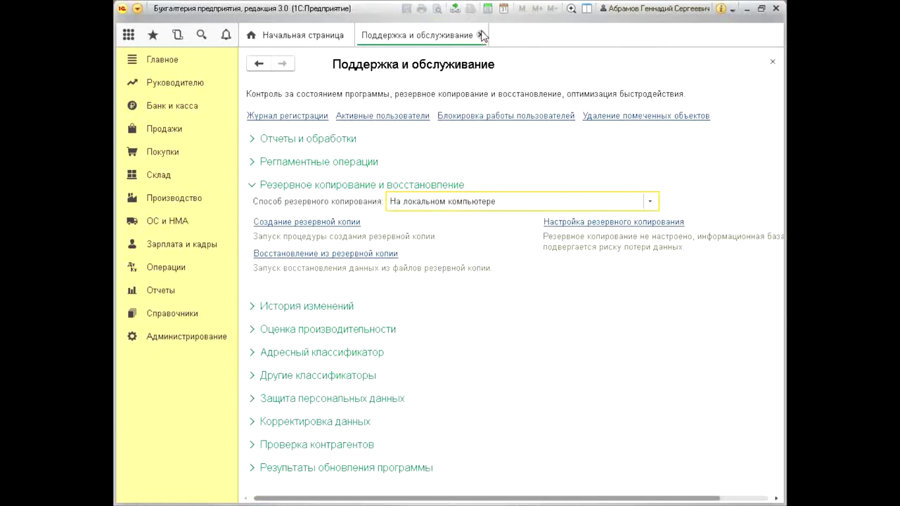
{"action": "left_click", "coordinate": [646, 222]}
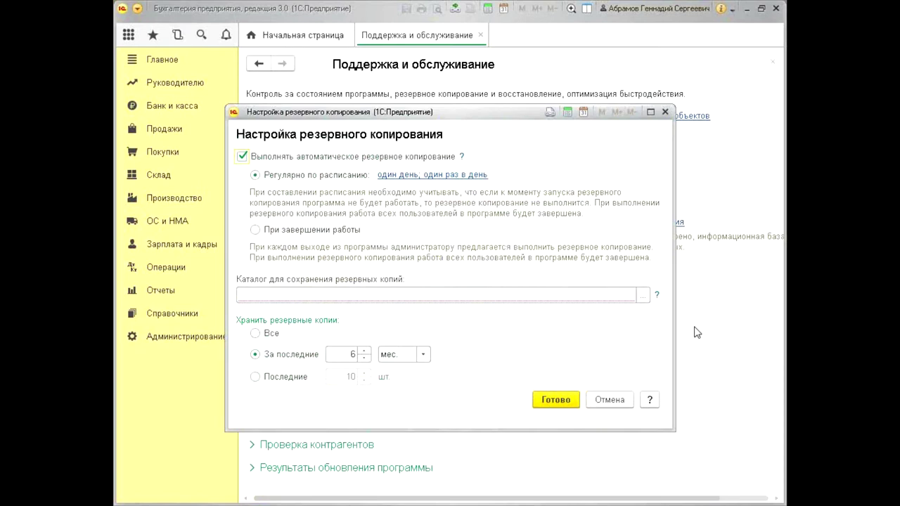
{"action": "left_click", "coordinate": [397, 176]}
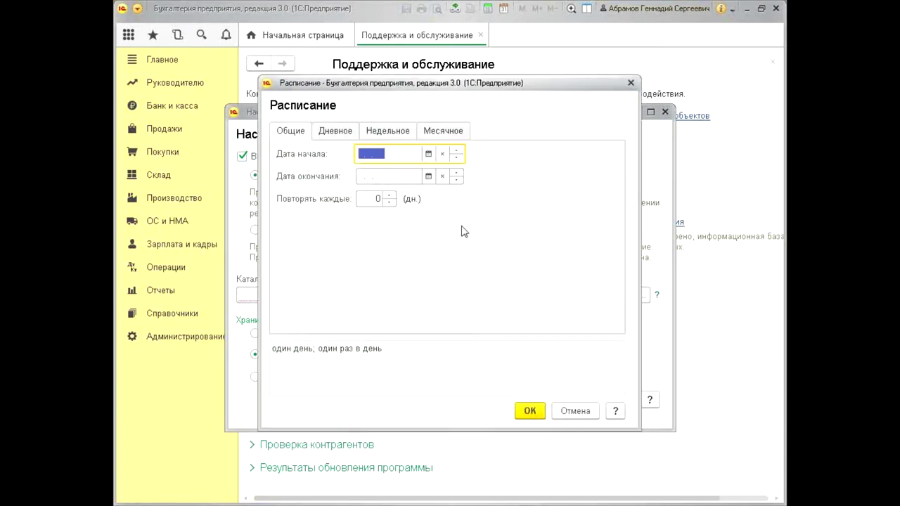
{"action": "left_click", "coordinate": [337, 132]}
{"action": "left_click", "coordinate": [388, 132]}
{"action": "left_click", "coordinate": [444, 131]}
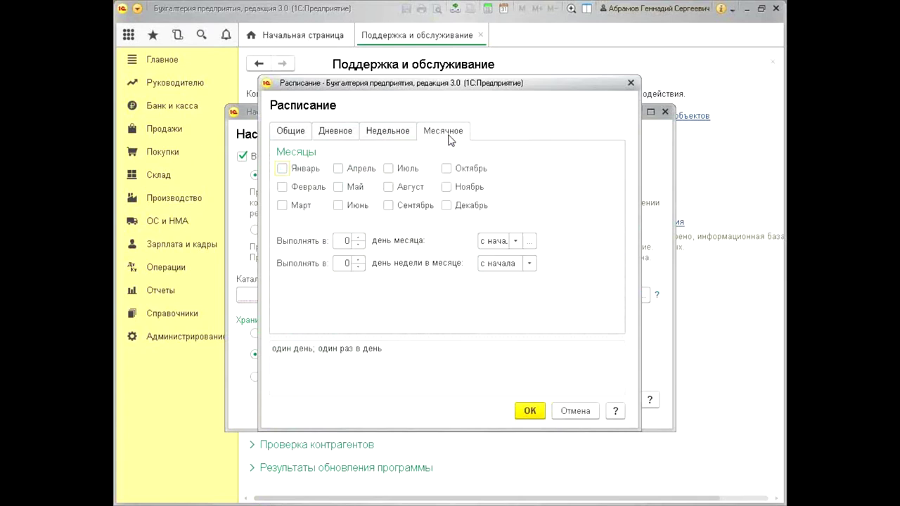
{"action": "left_click", "coordinate": [631, 83]}
{"action": "left_click", "coordinate": [568, 203]}
{"action": "left_click", "coordinate": [584, 203]}
{"action": "left_click", "coordinate": [593, 205]}
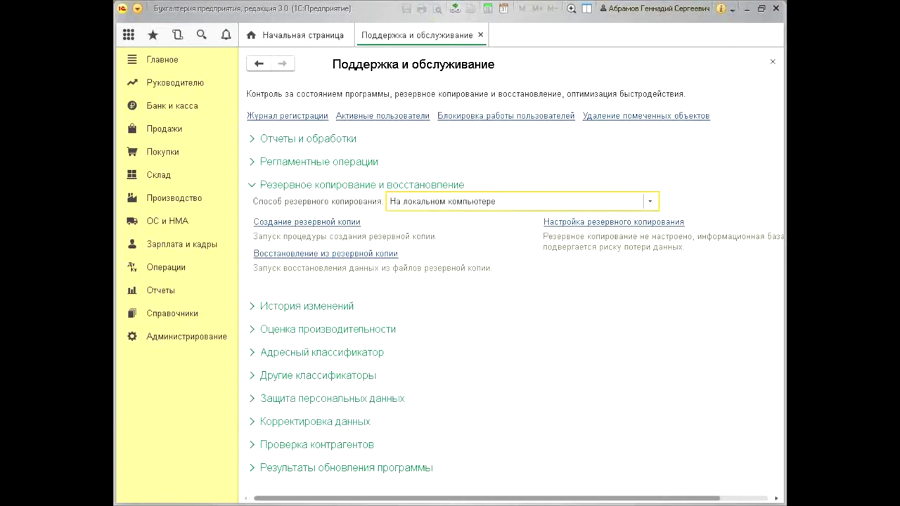
Open the Создание резервной копии form in the 1С window
{"action": "left_click", "coordinate": [547, 205]}
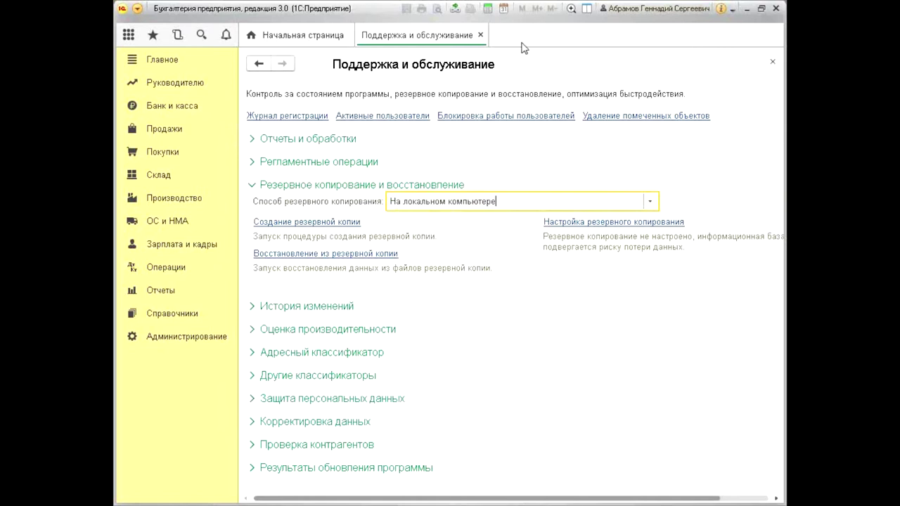
{"action": "left_click", "coordinate": [331, 224]}
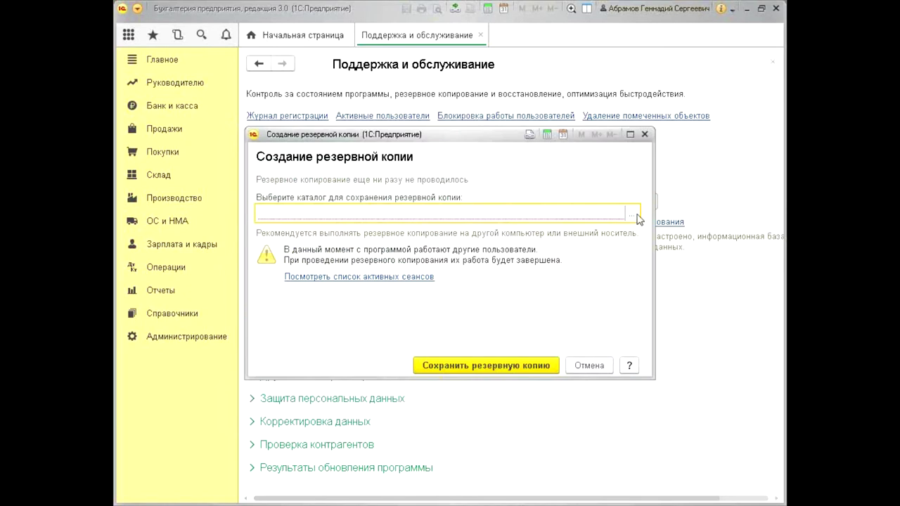
Choose Рабочий стол as the backup folder, then close the empty Configurator window
{"action": "left_click", "coordinate": [639, 214]}
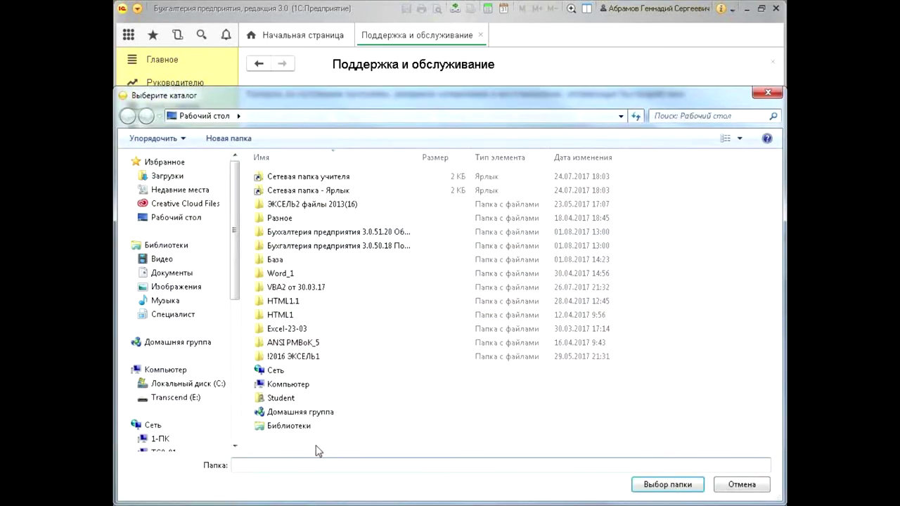
{"action": "left_click", "coordinate": [680, 484]}
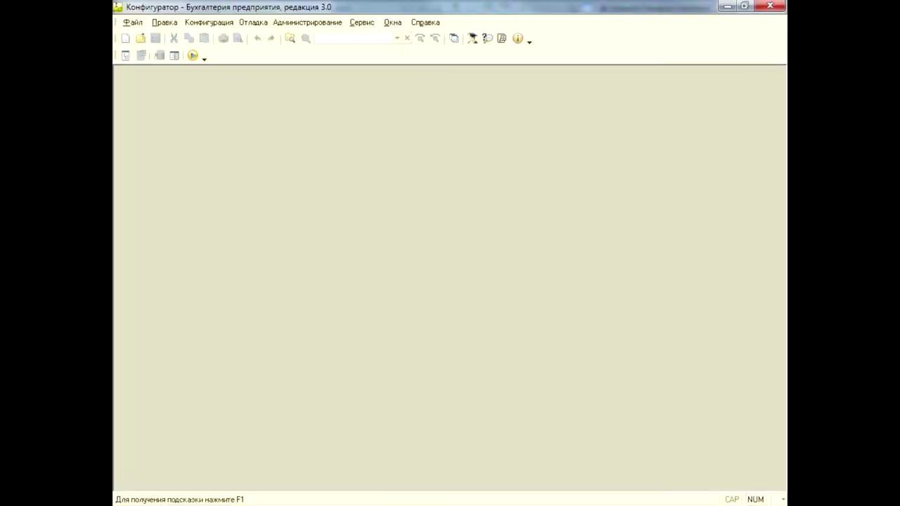
{"action": "double_click", "coordinate": [117, 7]}
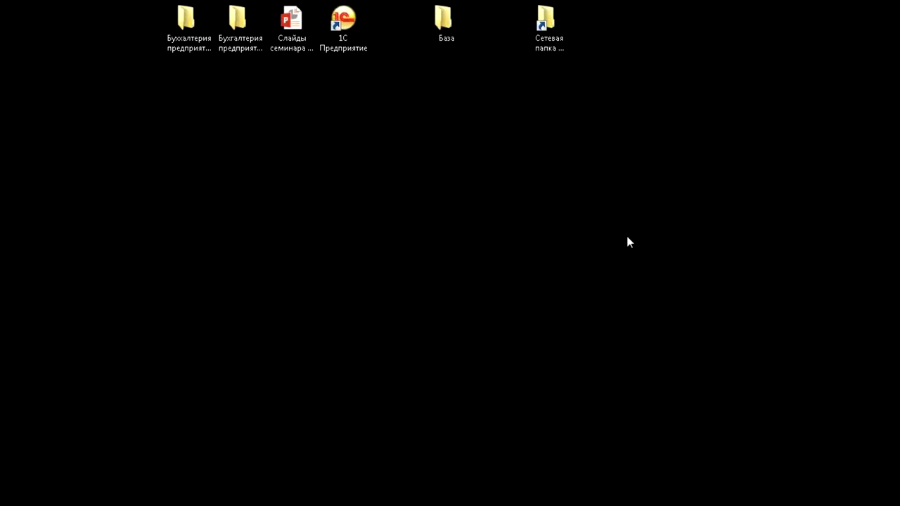
Open a new Windows Explorer window with Win+E
{"action": "key", "text": "super+e"}
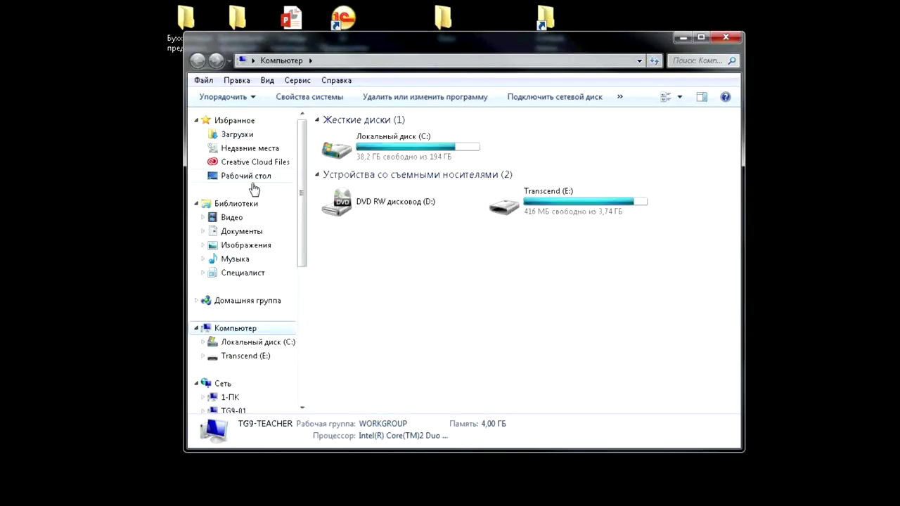
Show Рабочий стол in Таблица view, select backup2017_08_01_14_55_03.zip, and widen Size and Name columns
{"action": "left_click", "coordinate": [250, 178]}
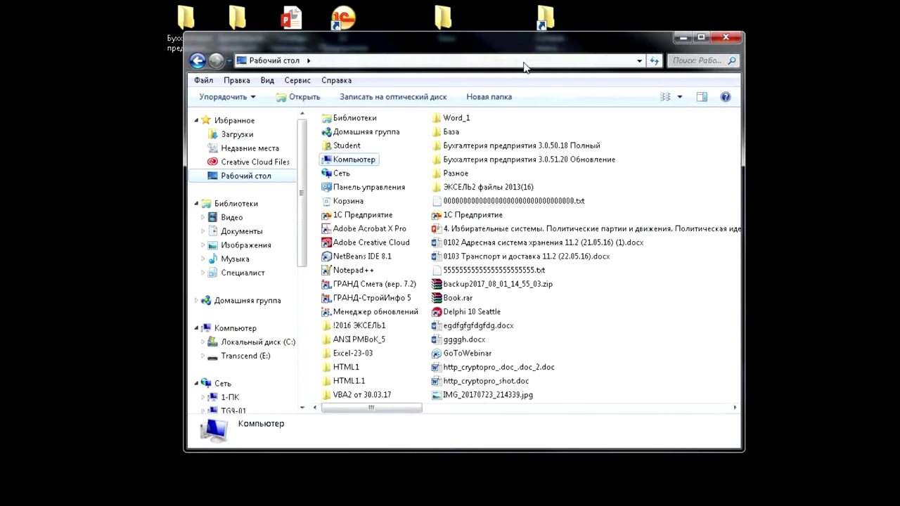
{"action": "left_click", "coordinate": [680, 97]}
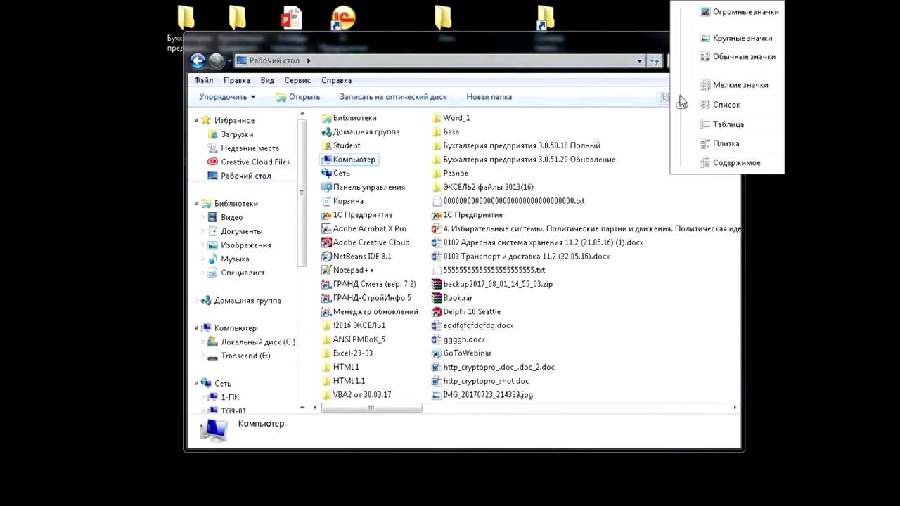
{"action": "left_click", "coordinate": [741, 125]}
{"action": "left_click", "coordinate": [700, 215]}
{"action": "scroll", "coordinate": [701, 214], "scroll_direction": "down", "scroll_amount": 10}
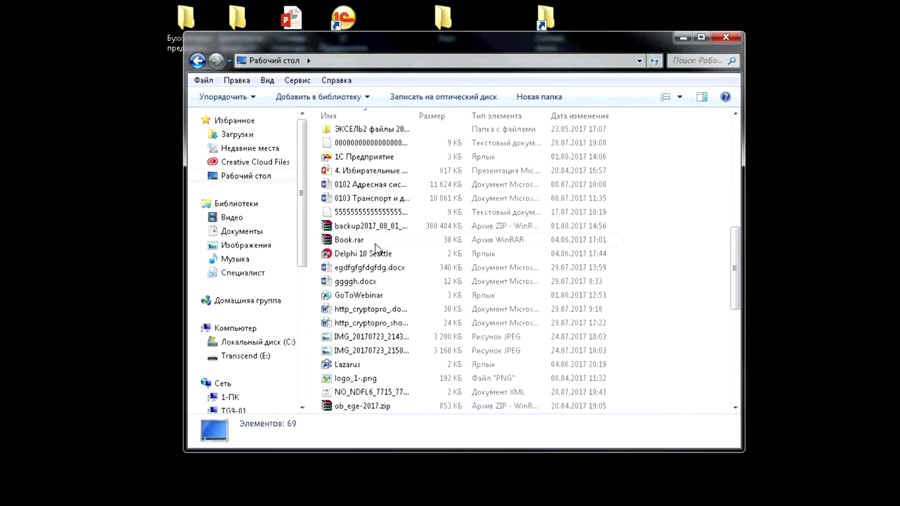
{"action": "left_click", "coordinate": [376, 228]}
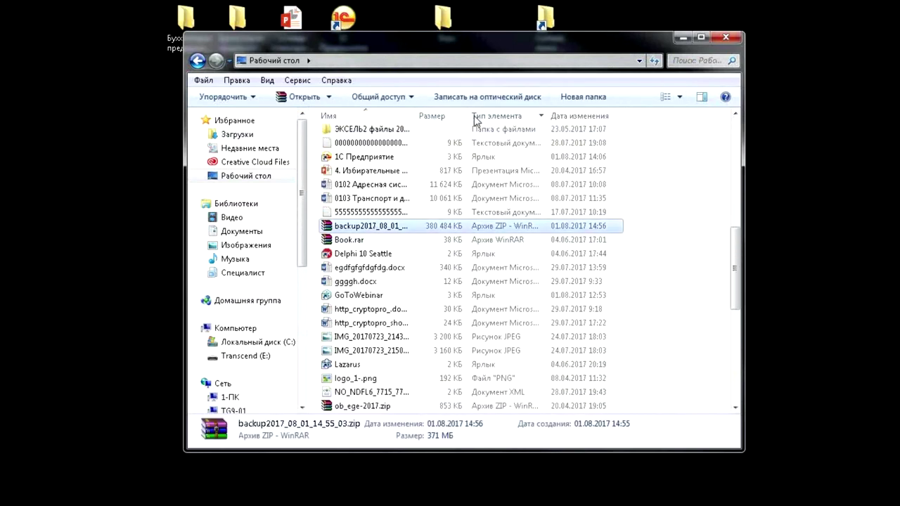
{"action": "left_click_drag", "start_coordinate": [468, 115], "coordinate": [565, 115]}
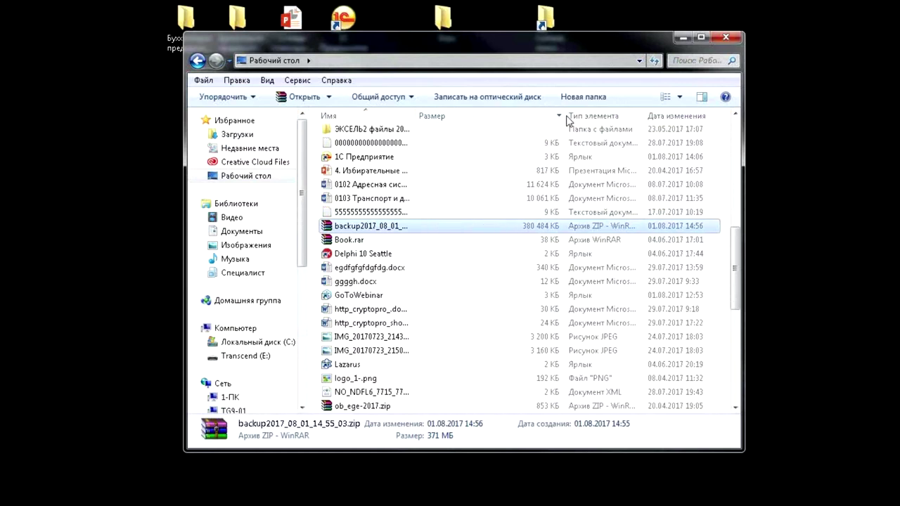
{"action": "left_click_drag", "start_coordinate": [414, 114], "coordinate": [546, 113]}
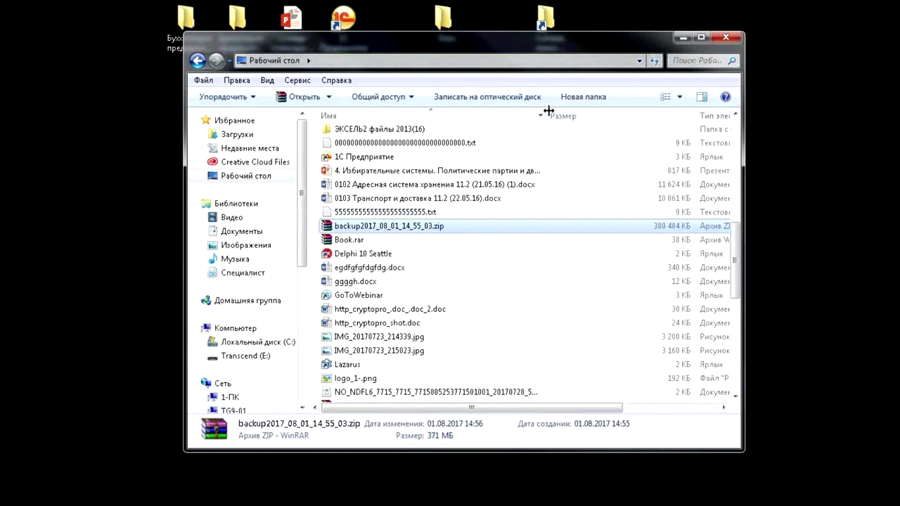
Reposition the Explorer window, cancelling an accidental move of the backup archive
{"action": "left_click_drag", "start_coordinate": [463, 47], "coordinate": [462, 331]}
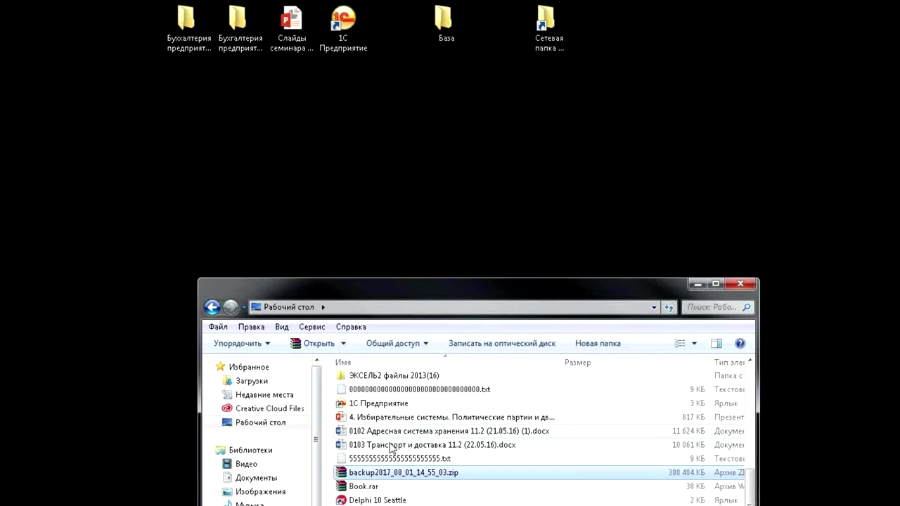
{"action": "left_click_drag", "start_coordinate": [397, 472], "coordinate": [275, 150]}
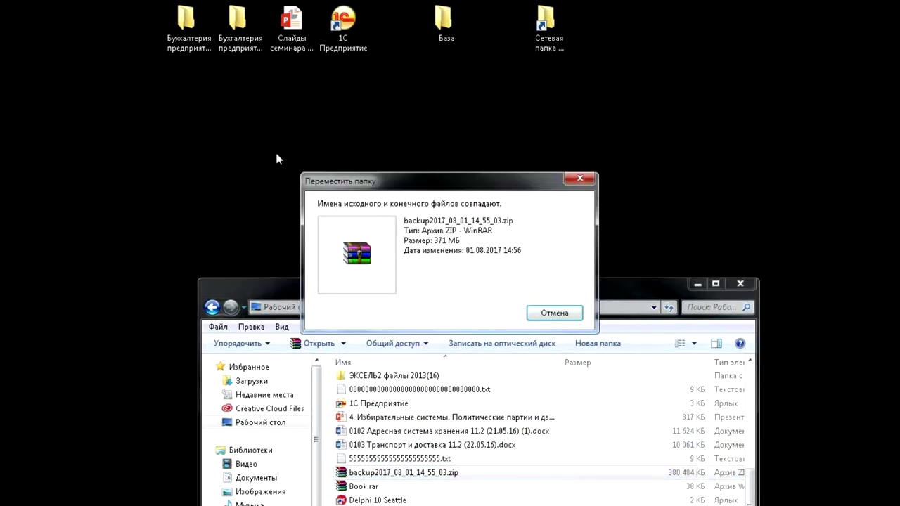
{"action": "left_click", "coordinate": [565, 313]}
{"action": "left_click_drag", "start_coordinate": [686, 287], "coordinate": [524, 132]}
{"action": "left_click_drag", "start_coordinate": [363, 80], "coordinate": [362, 81]}
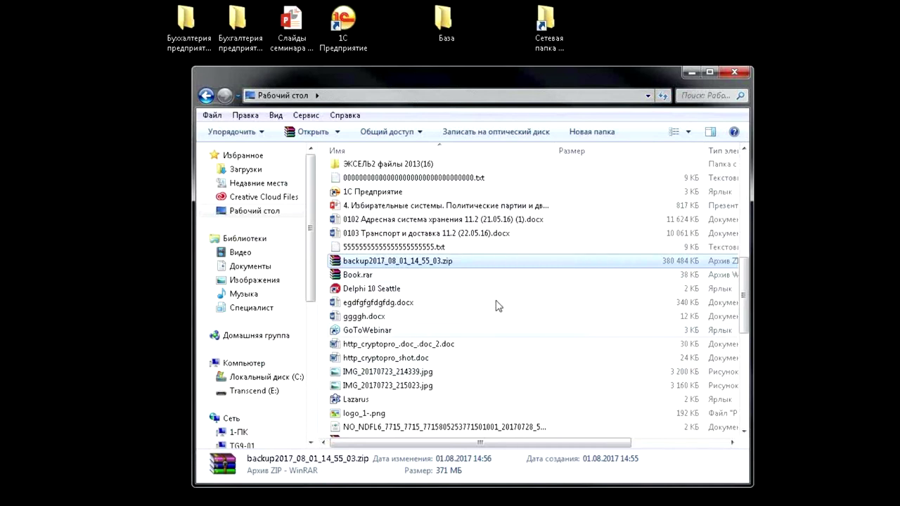
Open the backup2017_08_01_14_55_03.zip archive in WinRAR
{"action": "left_click", "coordinate": [458, 273]}
{"action": "left_click", "coordinate": [455, 262]}
{"action": "left_click", "coordinate": [455, 263]}
{"action": "key", "text": "Return"}
{"action": "double_click", "coordinate": [469, 262]}
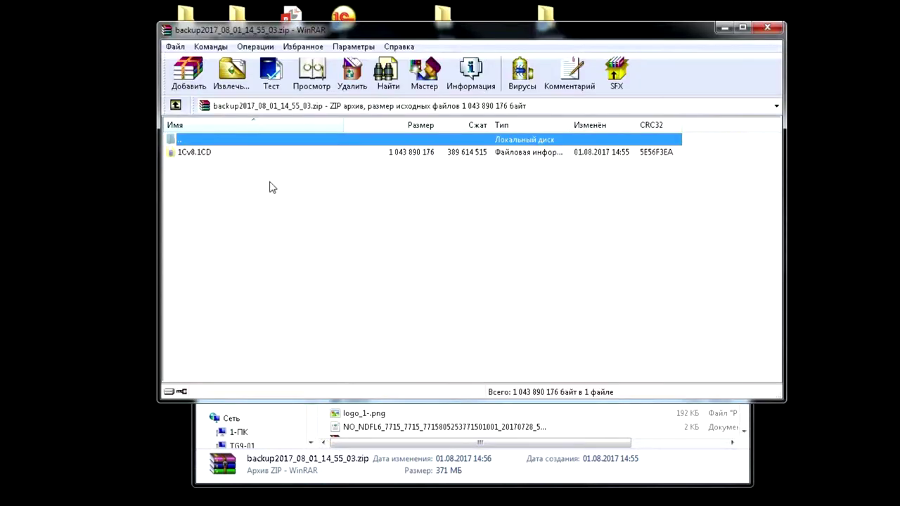
Inspect the 1Cv8.1CD file inside the archive, then close WinRAR
{"action": "left_click", "coordinate": [196, 153]}
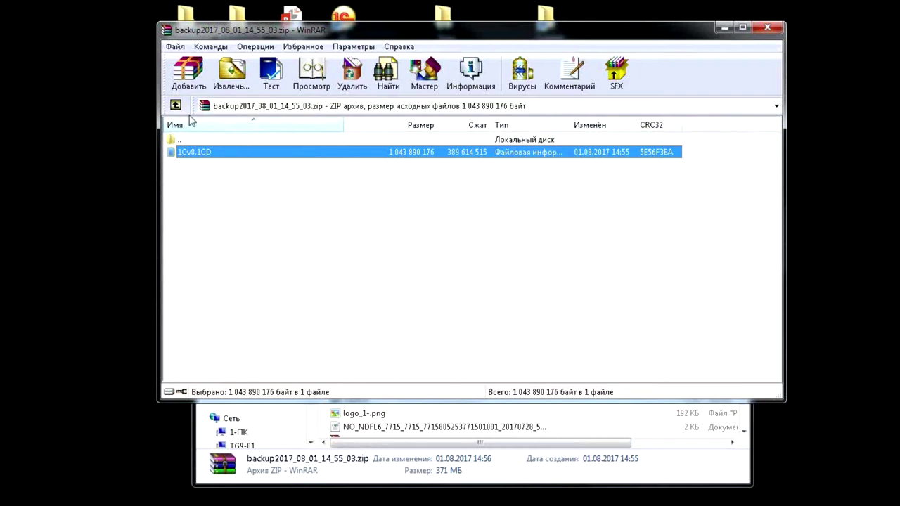
{"action": "left_click", "coordinate": [227, 182]}
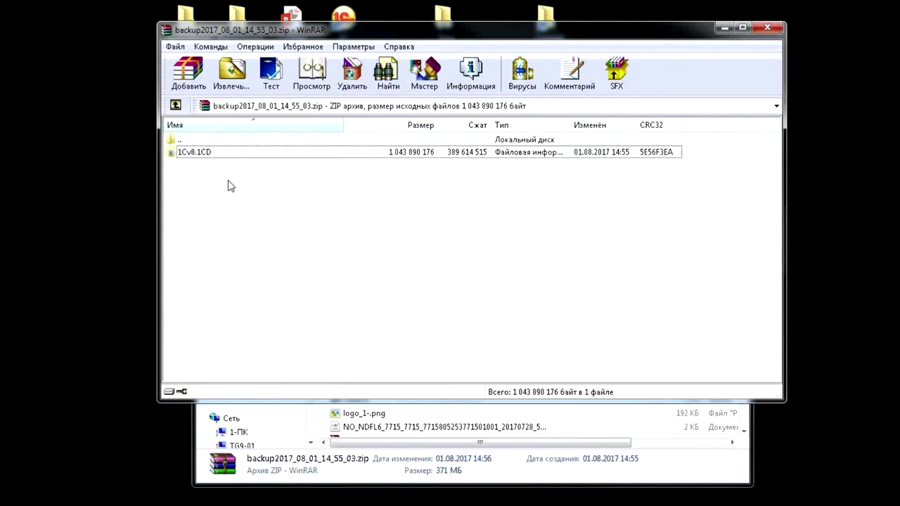
{"action": "left_click_drag", "start_coordinate": [522, 29], "coordinate": [494, 22]}
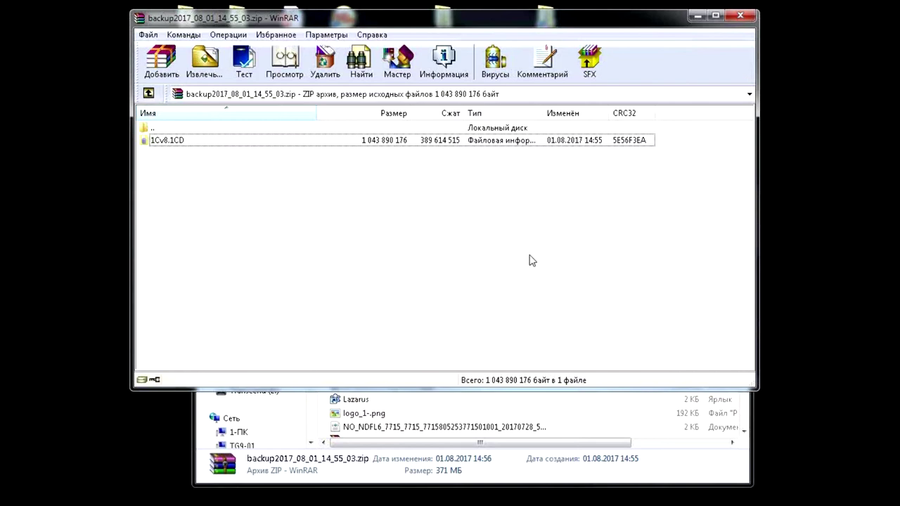
{"action": "left_click", "coordinate": [746, 16]}
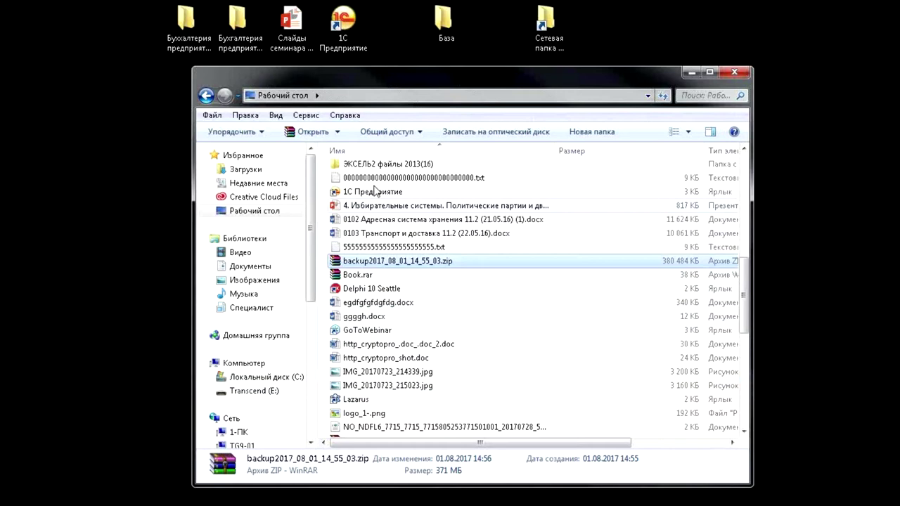
Start Бухгалтерия предприятия (демо) in 1С:Предприятие user mode, then bring Explorer back to front
{"action": "double_click", "coordinate": [356, 22]}
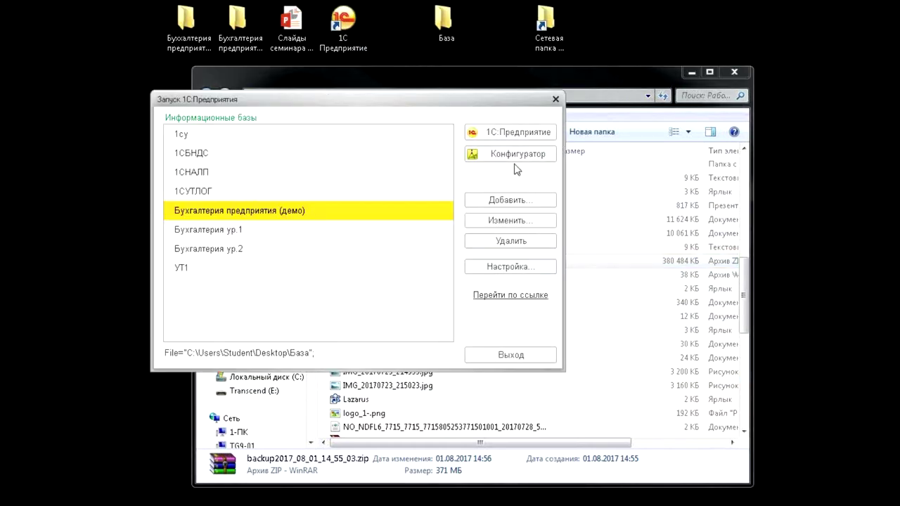
{"action": "left_click", "coordinate": [555, 99]}
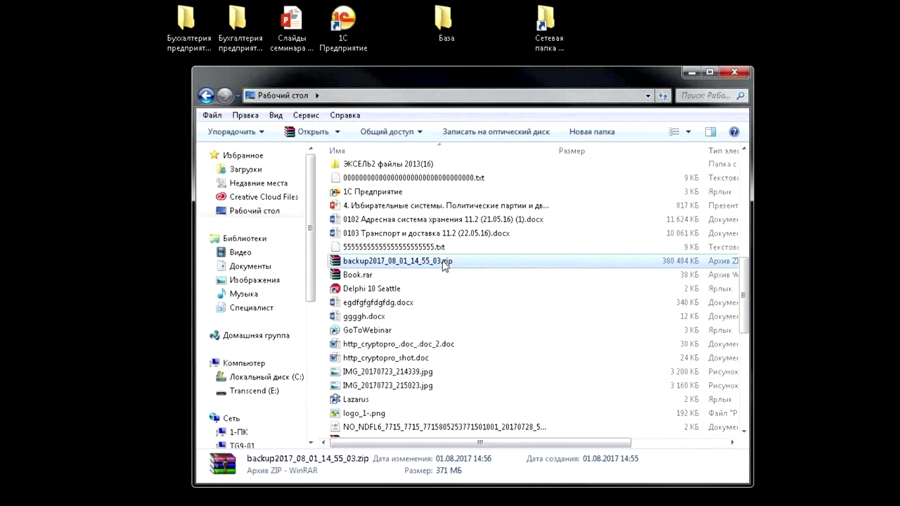
{"action": "double_click", "coordinate": [343, 22]}
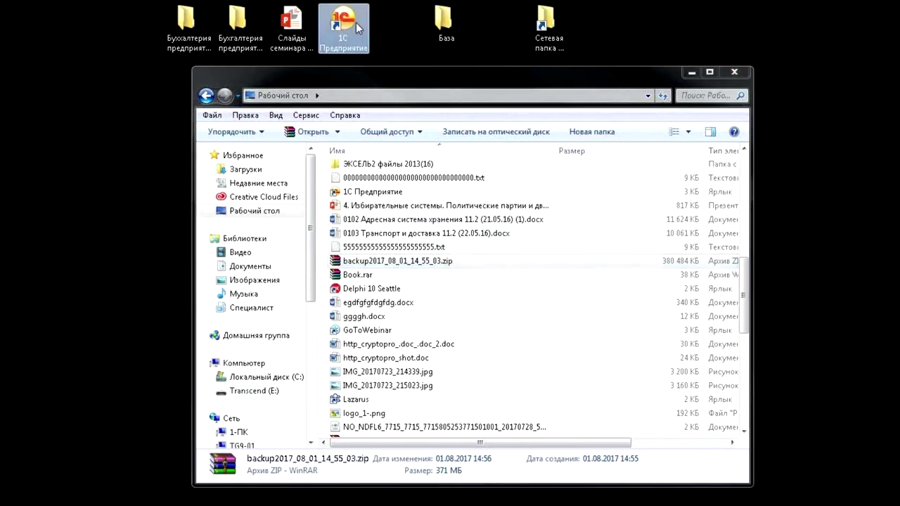
{"action": "left_click", "coordinate": [519, 133]}
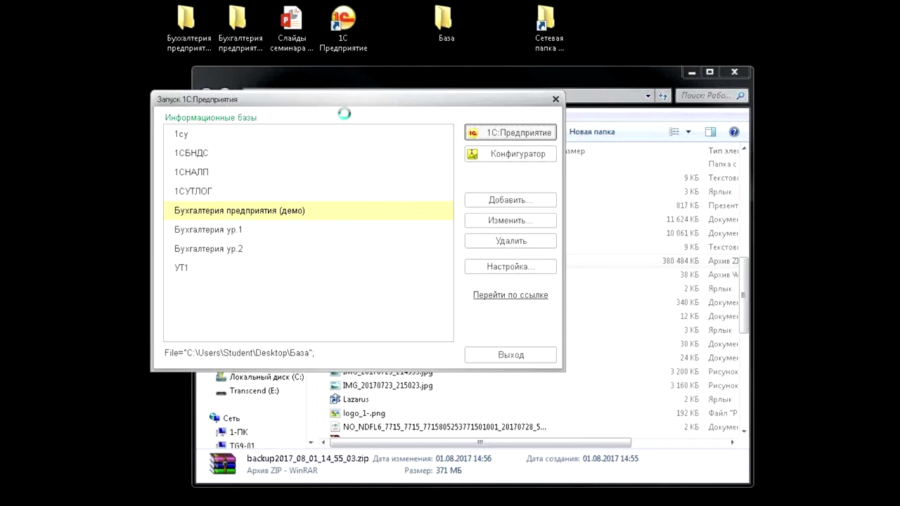
{"action": "left_click", "coordinate": [579, 86]}
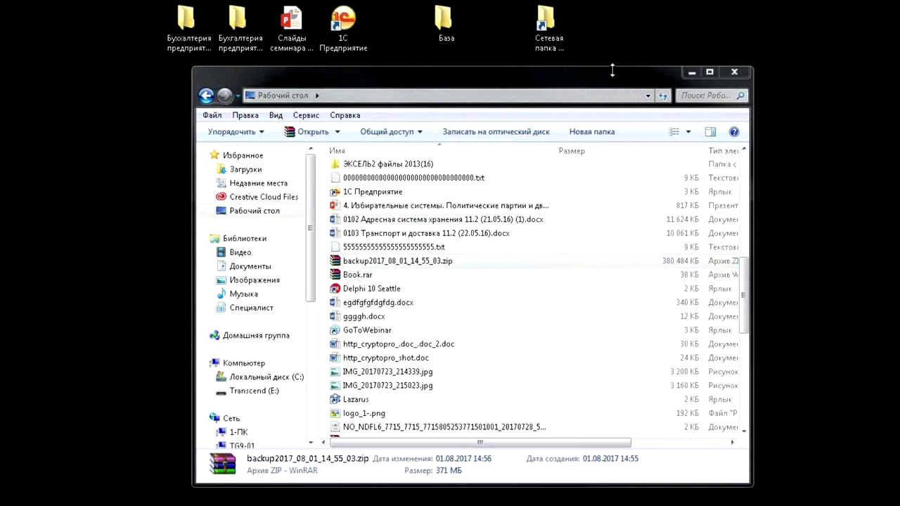
Reopen the backup2017_08_01_14_55_03.zip archive and move the Explorer window near the top of the screen
{"action": "double_click", "coordinate": [548, 258]}
{"action": "left_click_drag", "start_coordinate": [548, 217], "coordinate": [563, 38]}
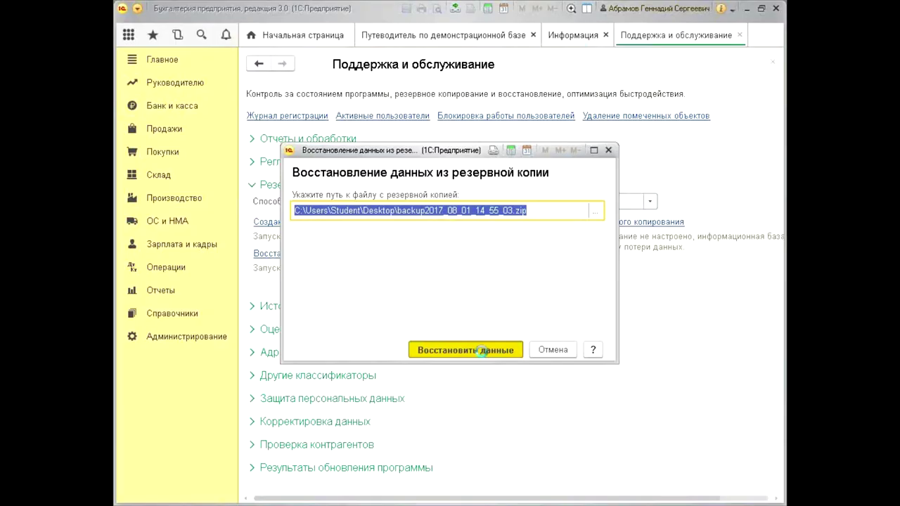
{"action": "left_click", "coordinate": [488, 347]}
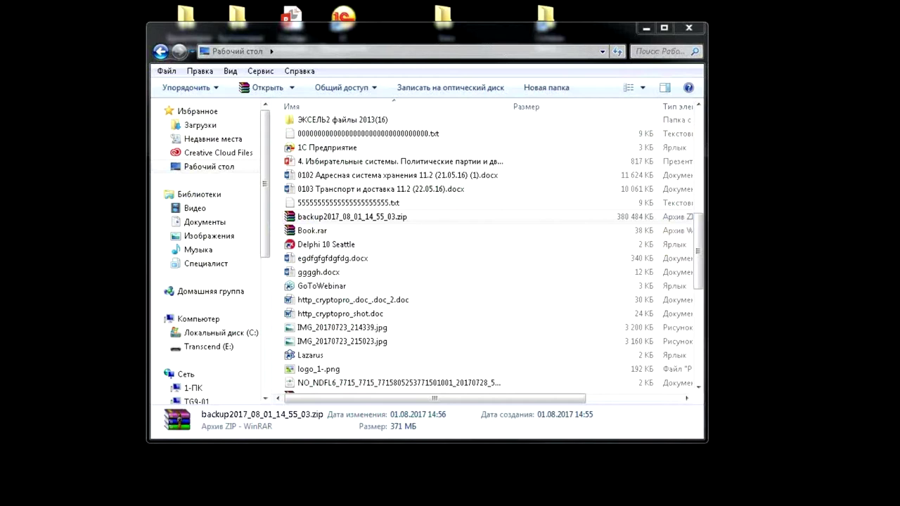
Copy the 995 MB archived infobase into the База folder, then minimize Explorer to show the desktop
{"action": "left_click_drag", "start_coordinate": [896, 168], "coordinate": [422, 134]}
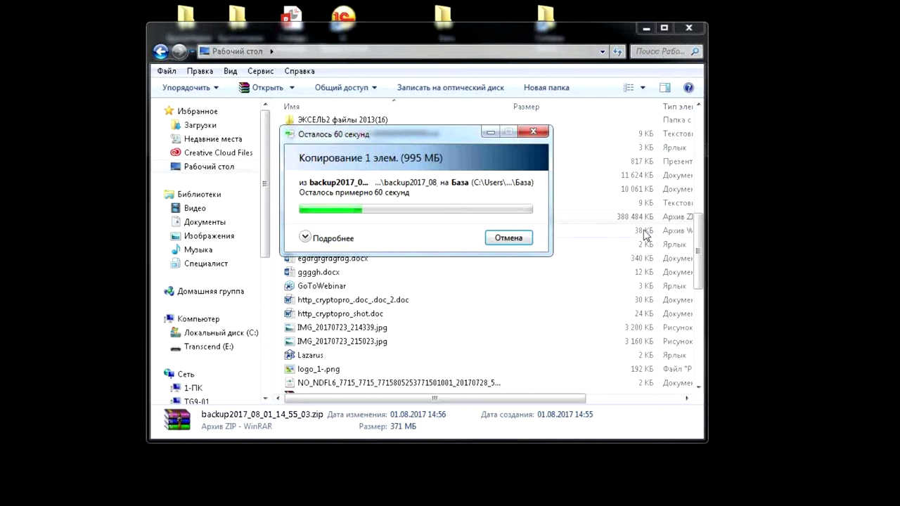
{"action": "left_click", "coordinate": [508, 238]}
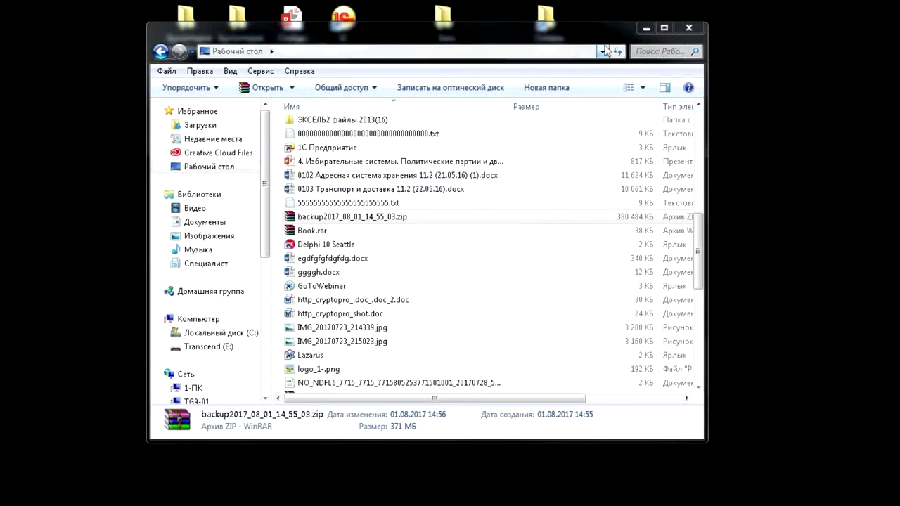
{"action": "left_click", "coordinate": [645, 30]}
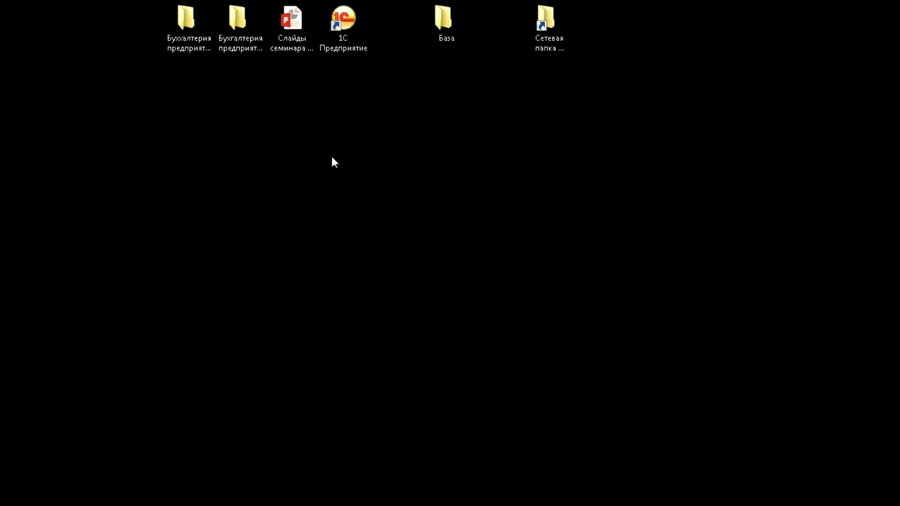
Check the running processes and open applications in Task Manager
{"action": "key", "text": "1"}
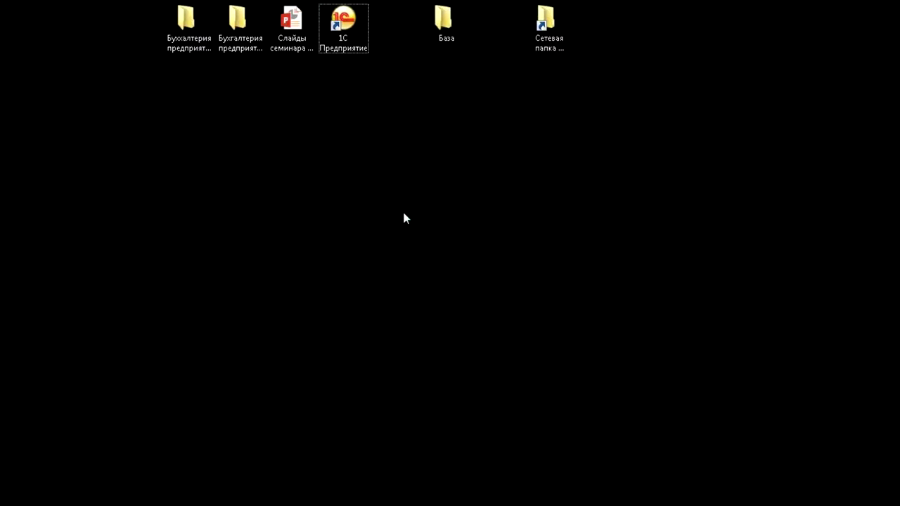
{"action": "key", "text": "ctrl+shift+Escape"}
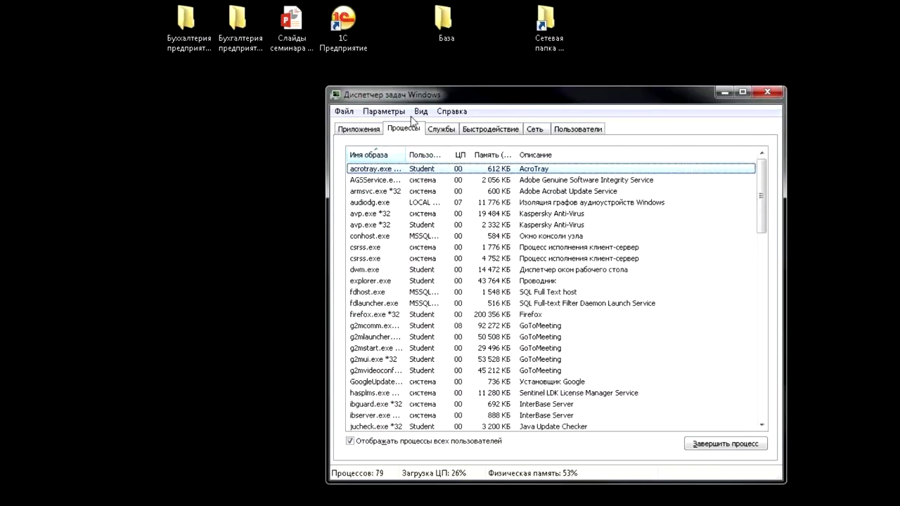
{"action": "scroll", "coordinate": [408, 255], "scroll_direction": "down", "scroll_amount": 8}
{"action": "scroll", "coordinate": [410, 225], "scroll_direction": "up", "scroll_amount": 8}
{"action": "left_click", "coordinate": [374, 130]}
{"action": "left_click", "coordinate": [413, 132]}
Close Task Manager and start the 1С:Предприятие launcher with its eight infobases
{"action": "left_click_drag", "start_coordinate": [452, 107], "coordinate": [320, 110]}
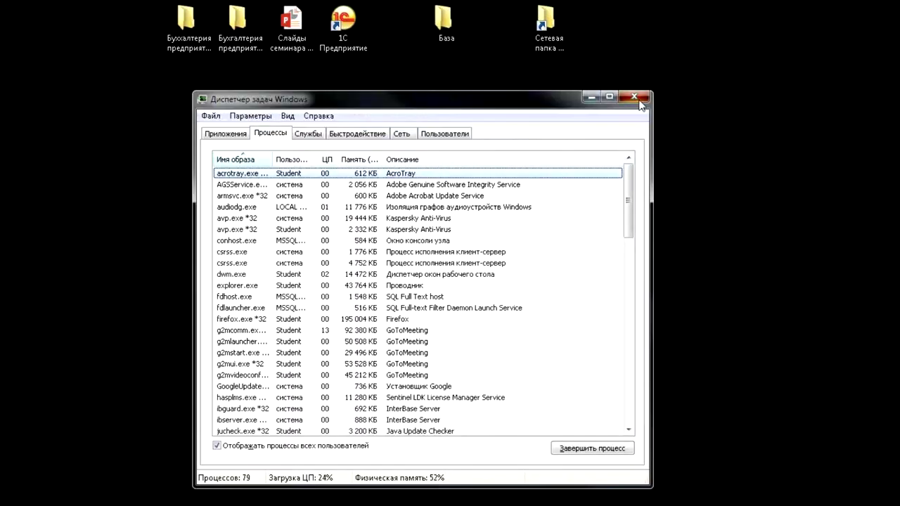
{"action": "left_click", "coordinate": [633, 97]}
{"action": "double_click", "coordinate": [346, 28]}
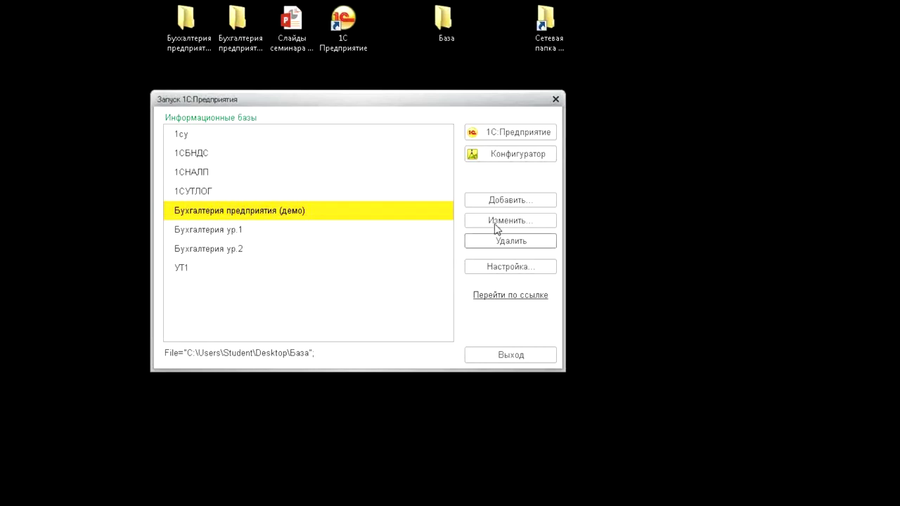
Launch Бухгалтерия предприятия (демо) in 1С:Предприятие user mode and wait for the Информация page
{"action": "left_click", "coordinate": [499, 133]}
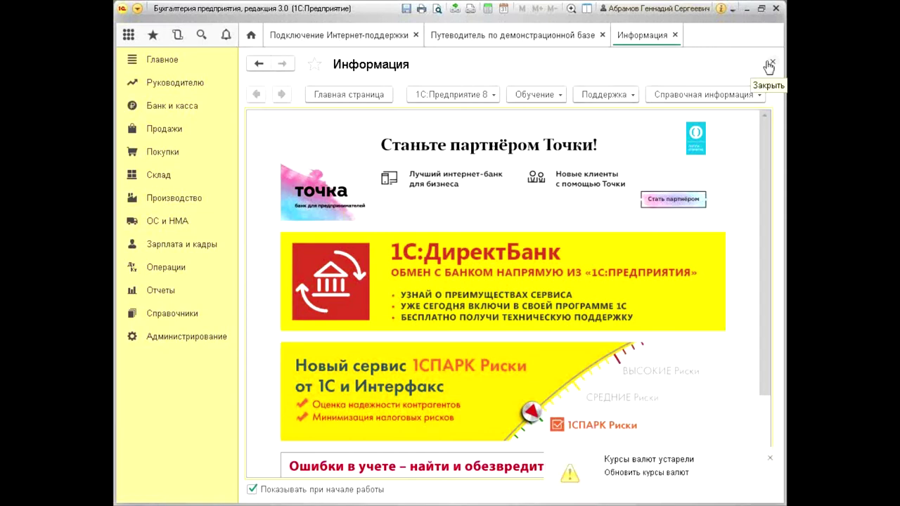
Close the Информация, Путеводитель and Интернет-поддержка startup tabs
{"action": "left_click", "coordinate": [770, 64]}
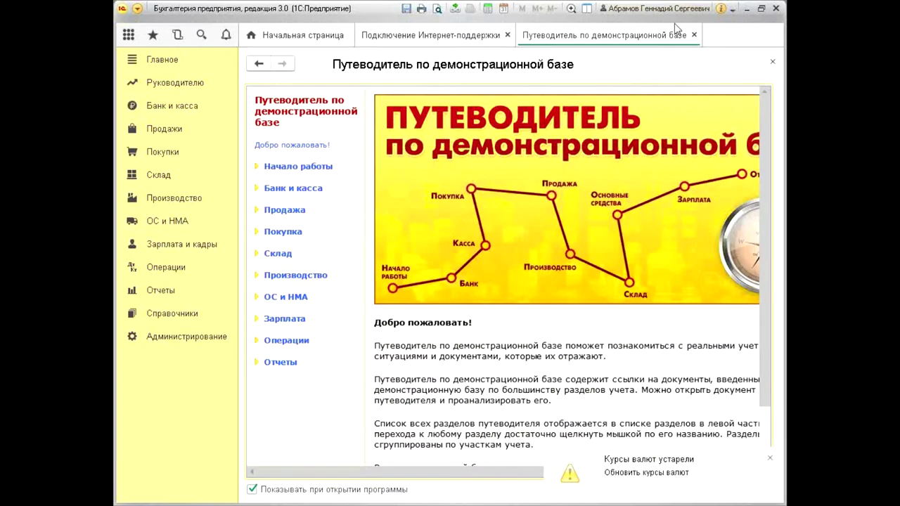
{"action": "left_click", "coordinate": [694, 34]}
{"action": "left_click", "coordinate": [507, 35]}
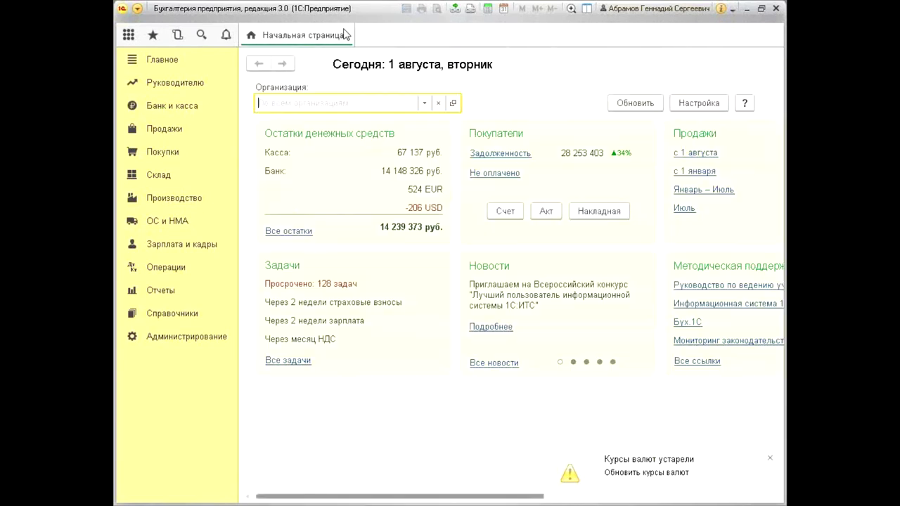
Open Администрирование > Поддержка и обслуживание and look at the backup settings without changing them
{"action": "left_click", "coordinate": [186, 336]}
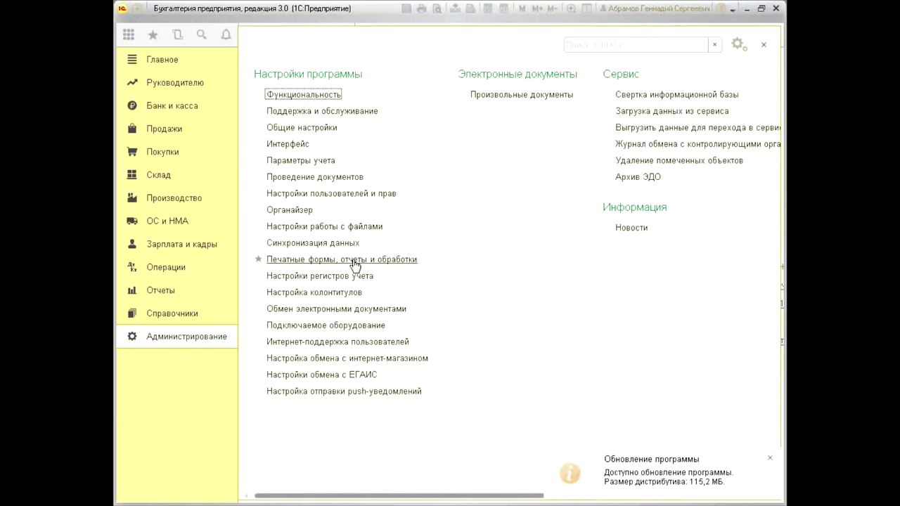
{"action": "left_click", "coordinate": [323, 117]}
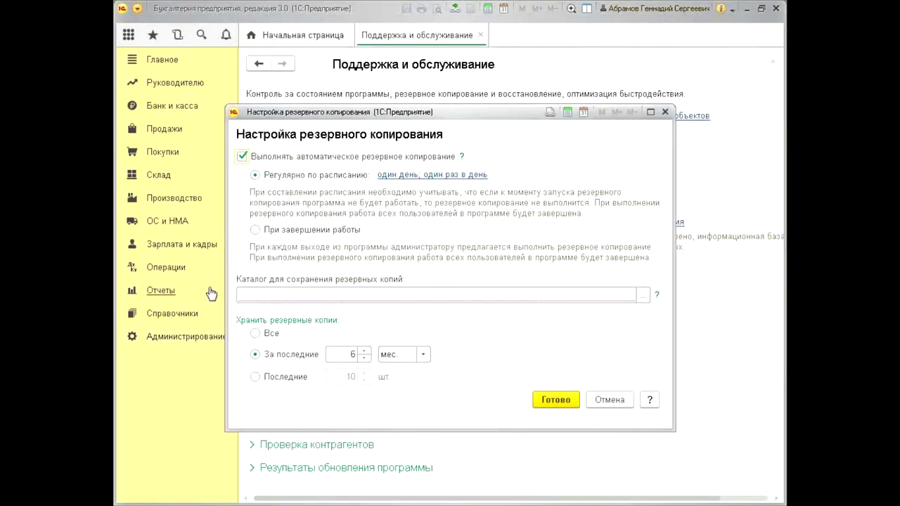
{"action": "left_click", "coordinate": [293, 296]}
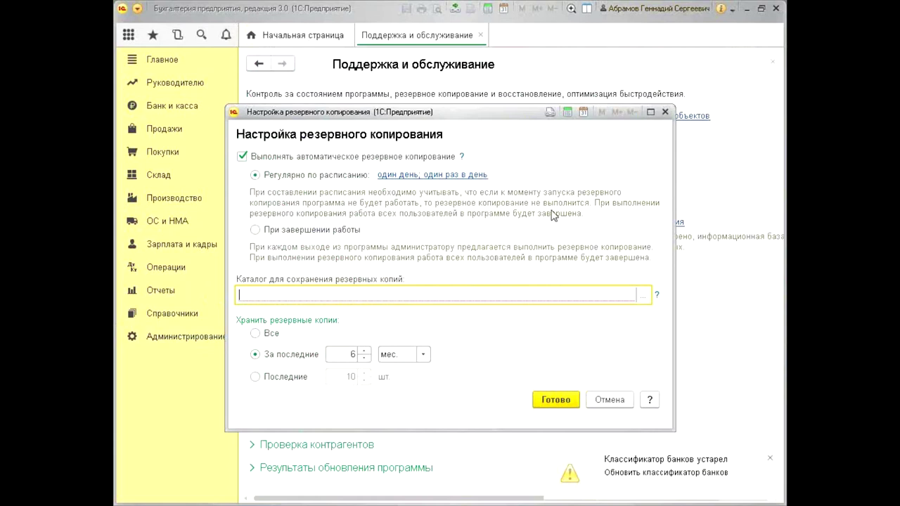
{"action": "left_click", "coordinate": [665, 112]}
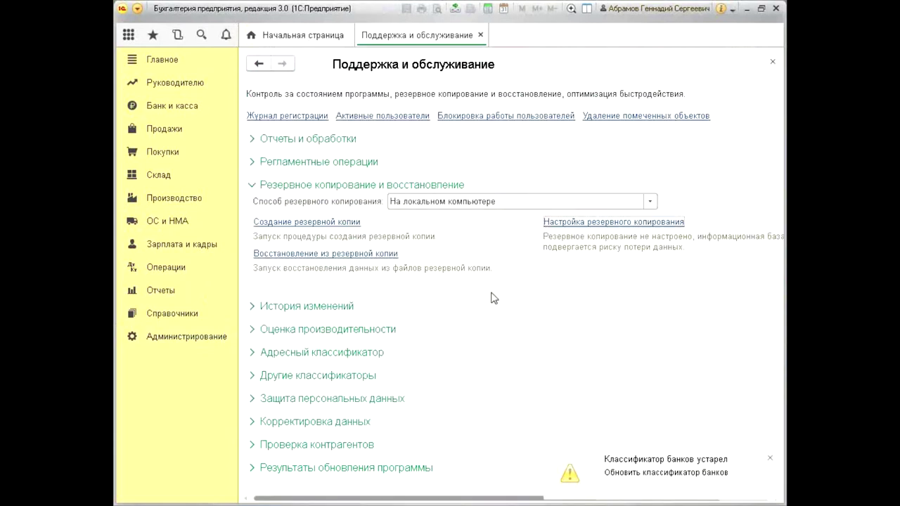
Expand the Защита персональных данных group and open its registered-events log
{"action": "left_click", "coordinate": [336, 401]}
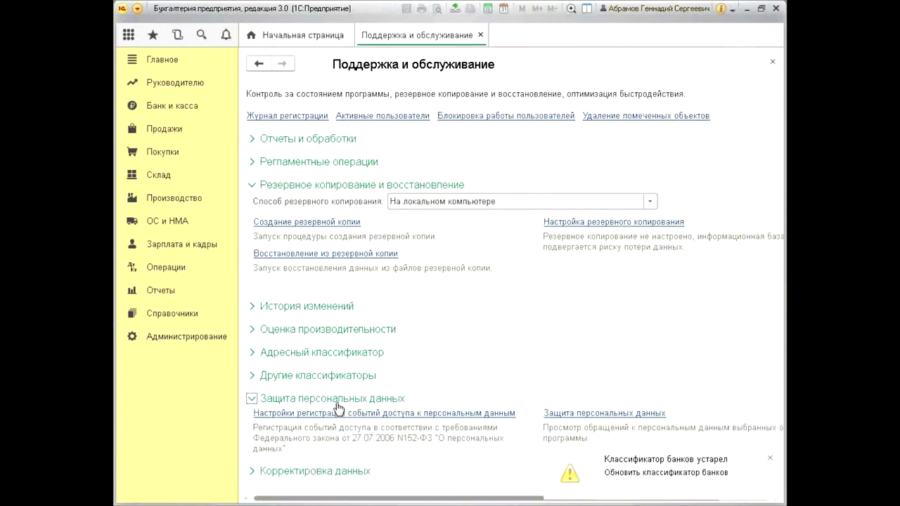
{"action": "scroll", "coordinate": [661, 413], "scroll_direction": "down", "scroll_amount": 2}
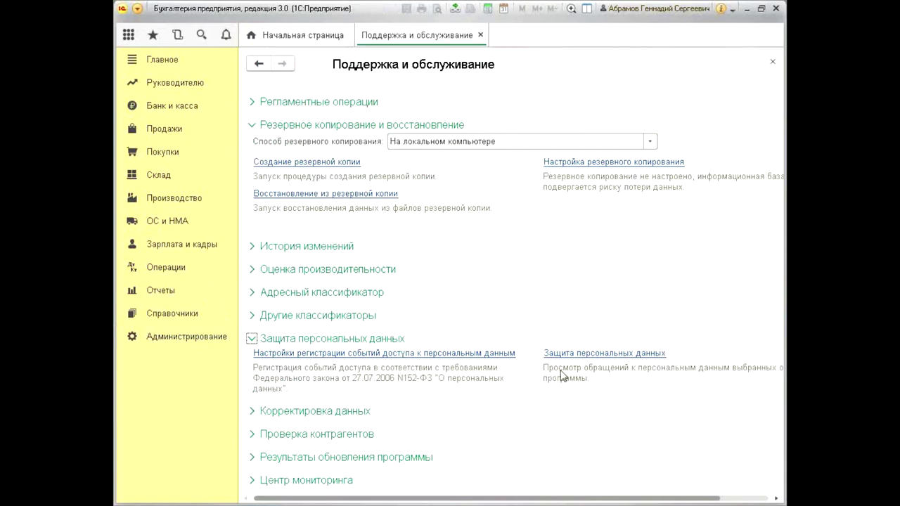
{"action": "left_click", "coordinate": [583, 354]}
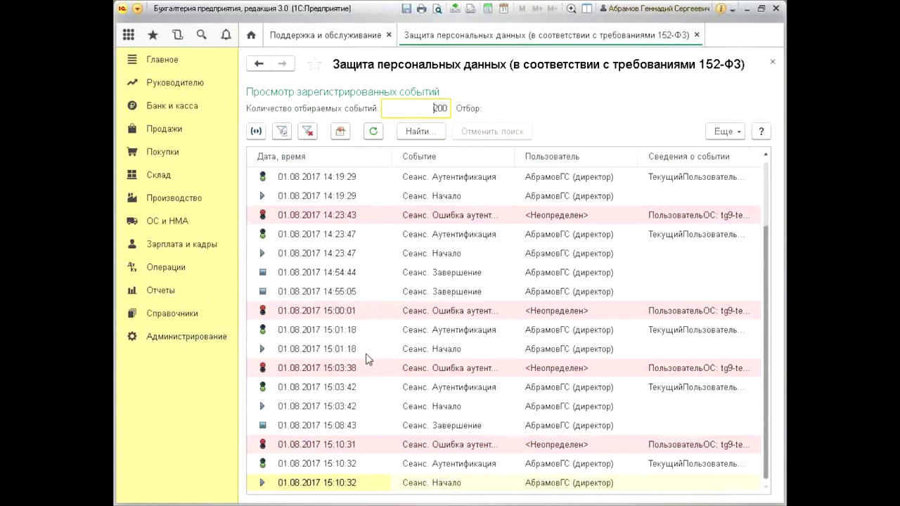
Inspect the 14:23:47 session start and 14:54:44 session end events, then switch to Журнал регистрации
{"action": "left_click", "coordinate": [459, 256]}
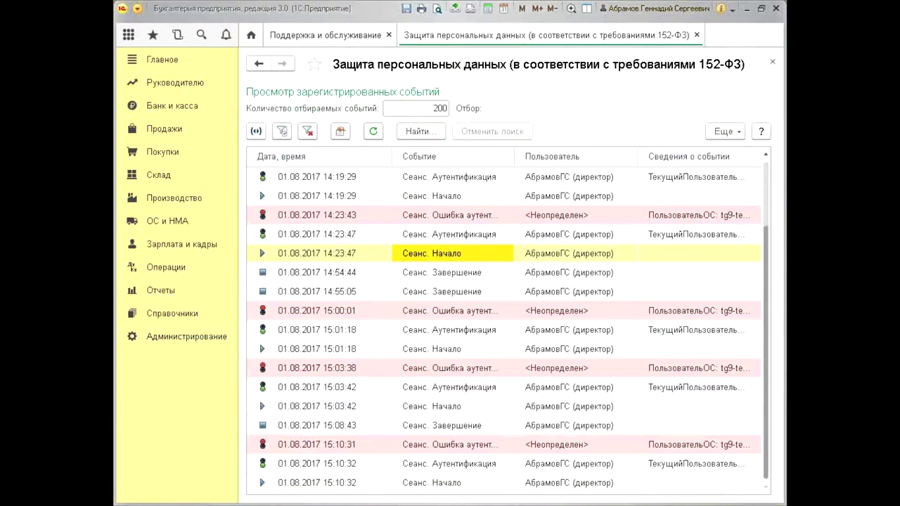
{"action": "left_click", "coordinate": [483, 273]}
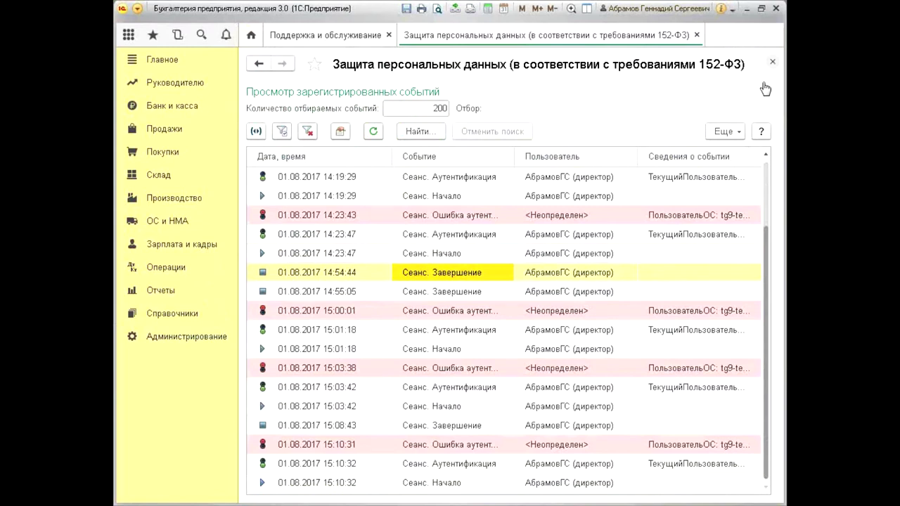
{"action": "left_click", "coordinate": [764, 83]}
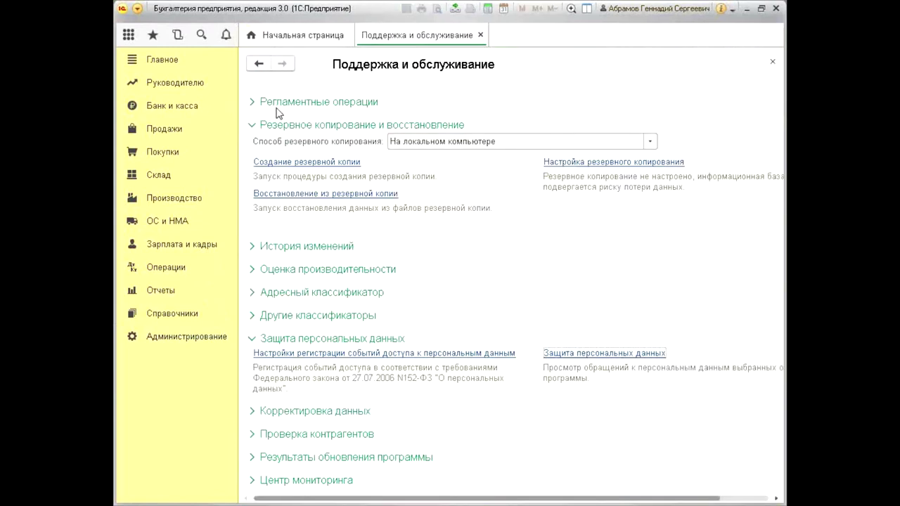
{"action": "left_click", "coordinate": [301, 118]}
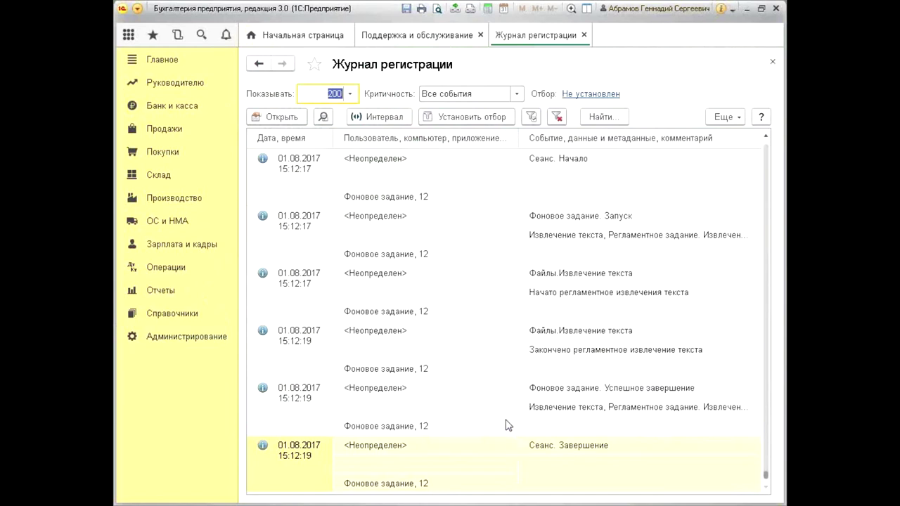
Read the text-extraction, background job and full-text indexing entries in the event log
{"action": "left_click", "coordinate": [565, 411]}
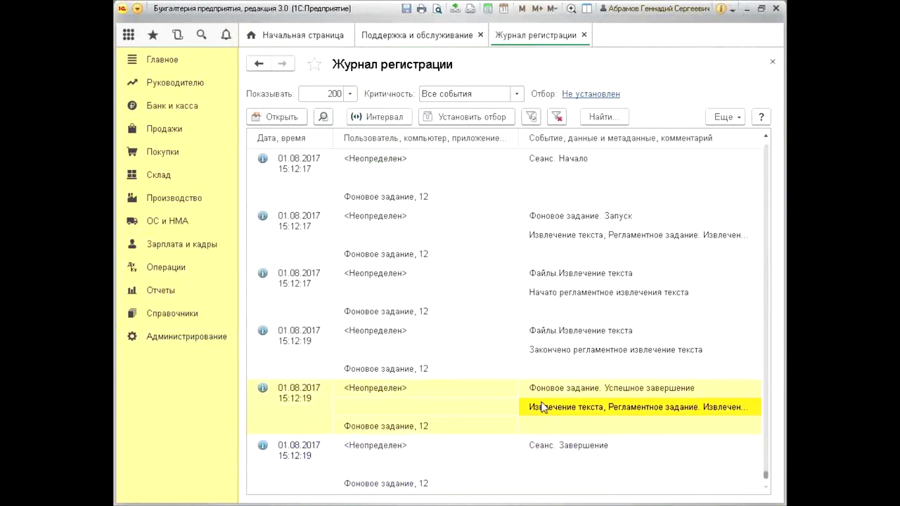
{"action": "left_click", "coordinate": [547, 344]}
{"action": "left_click", "coordinate": [566, 296]}
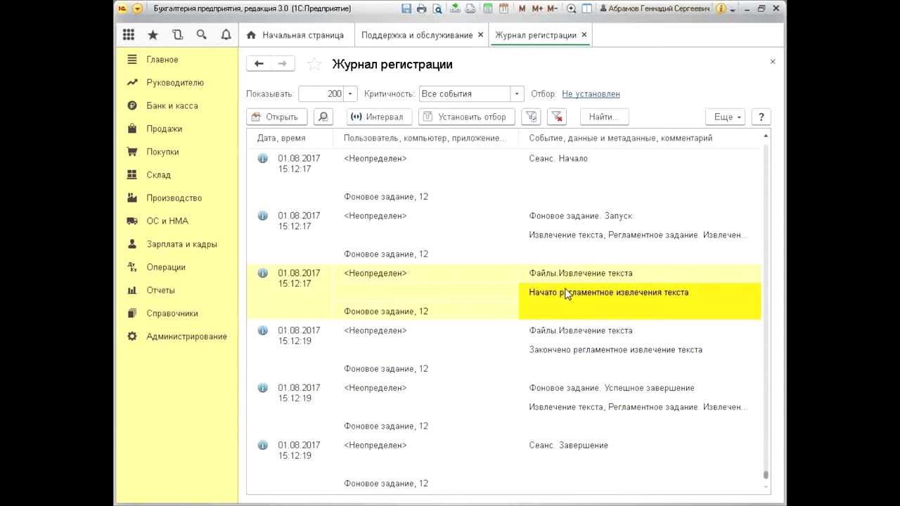
{"action": "left_click", "coordinate": [558, 235]}
{"action": "scroll", "coordinate": [558, 235], "scroll_direction": "up", "scroll_amount": 3}
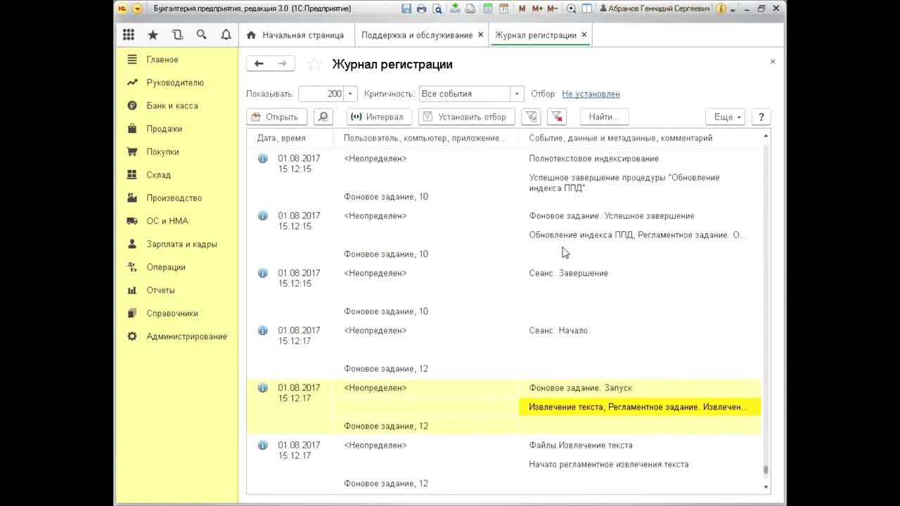
{"action": "left_click", "coordinate": [571, 188]}
Scroll through the log, check the final session-end entry, and close Журнал регистрации
{"action": "scroll", "coordinate": [577, 204], "scroll_direction": "up", "scroll_amount": 6}
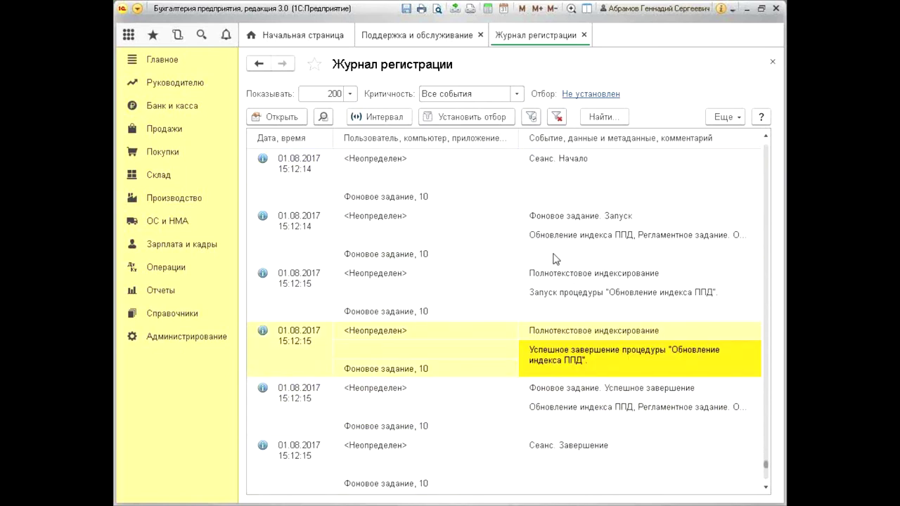
{"action": "scroll", "coordinate": [570, 256], "scroll_direction": "down", "scroll_amount": 7}
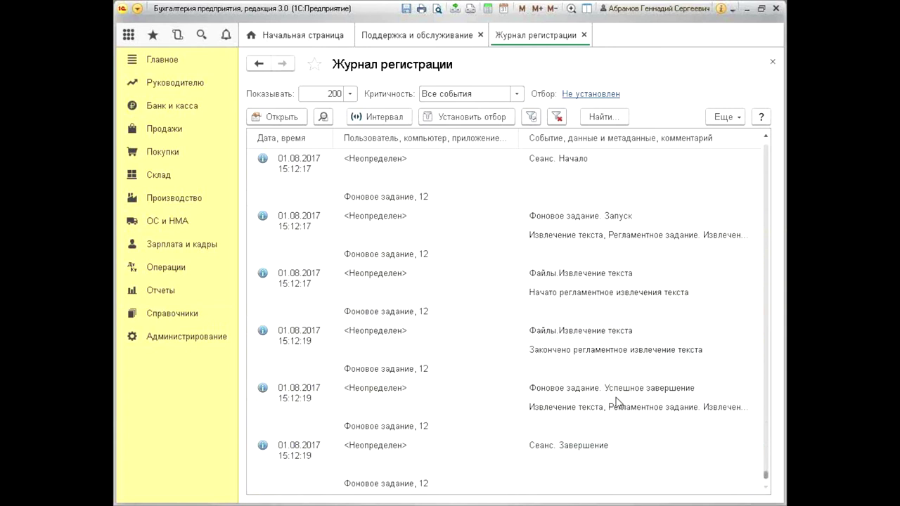
{"action": "scroll", "coordinate": [615, 401], "scroll_direction": "up", "scroll_amount": 3}
{"action": "scroll", "coordinate": [616, 401], "scroll_direction": "up", "scroll_amount": 3}
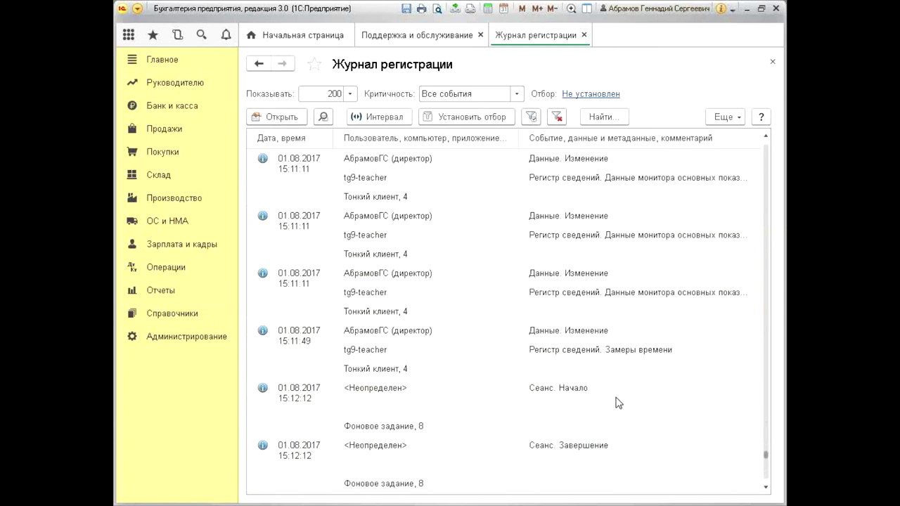
{"action": "scroll", "coordinate": [612, 401], "scroll_direction": "down", "scroll_amount": 6}
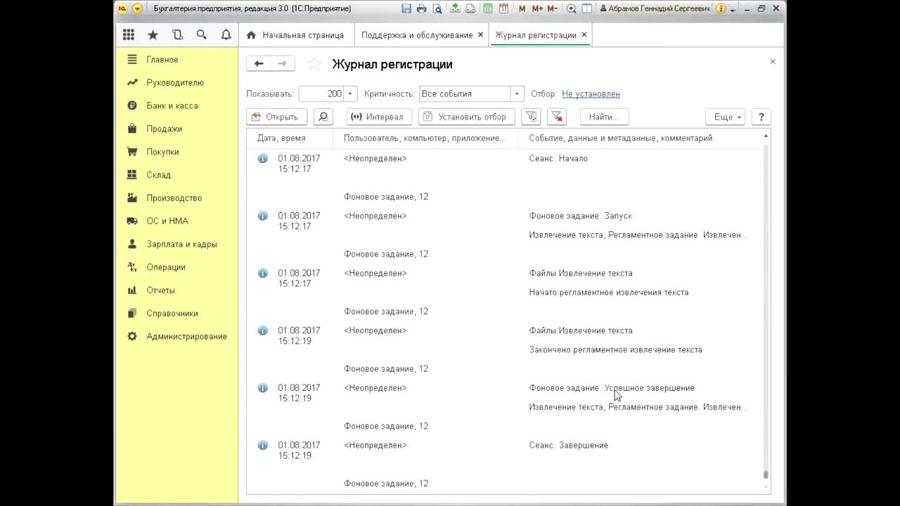
{"action": "left_click", "coordinate": [615, 450]}
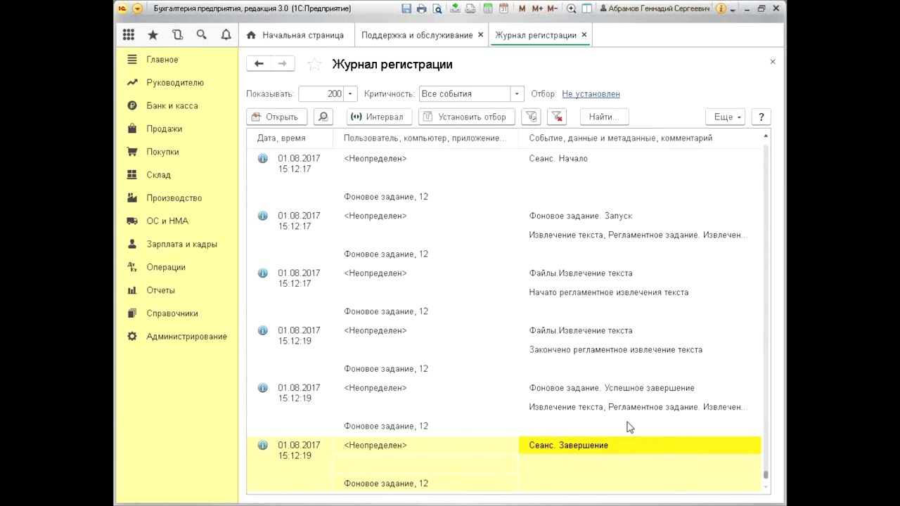
{"action": "key", "text": "Escape"}
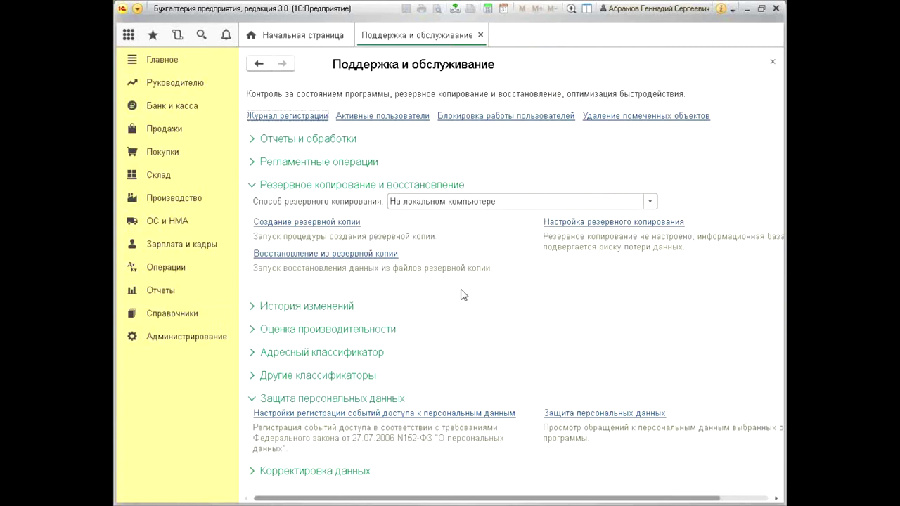
Close the Поддержка и обслуживание page, leaving the Начальная страница dashboard in focus
{"action": "left_click", "coordinate": [774, 66]}
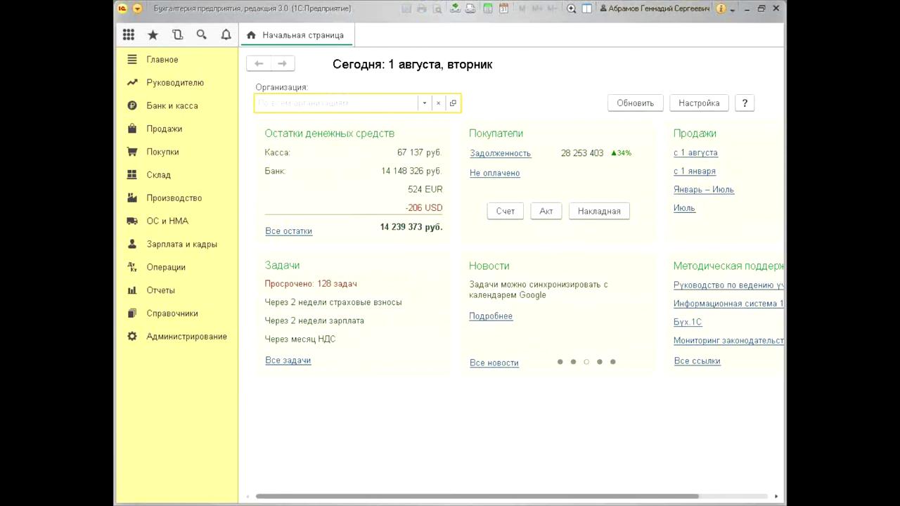
{"action": "left_click", "coordinate": [403, 418]}
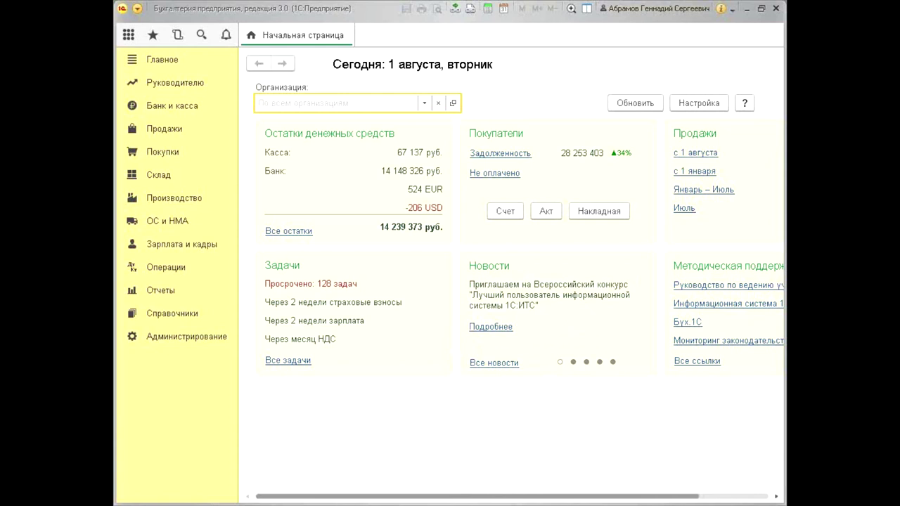
{"action": "left_click", "coordinate": [515, 105]}
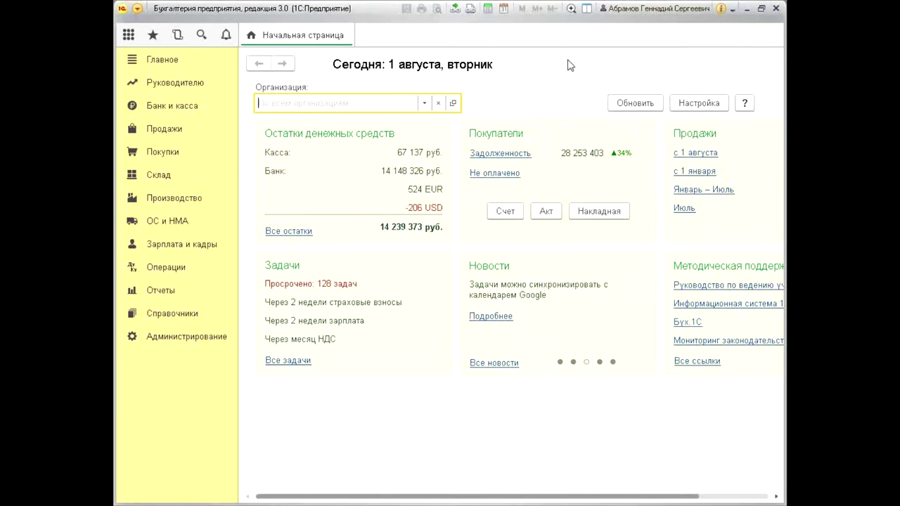
Exit the accounting program, confirming Завершить работу
{"action": "left_click", "coordinate": [777, 9]}
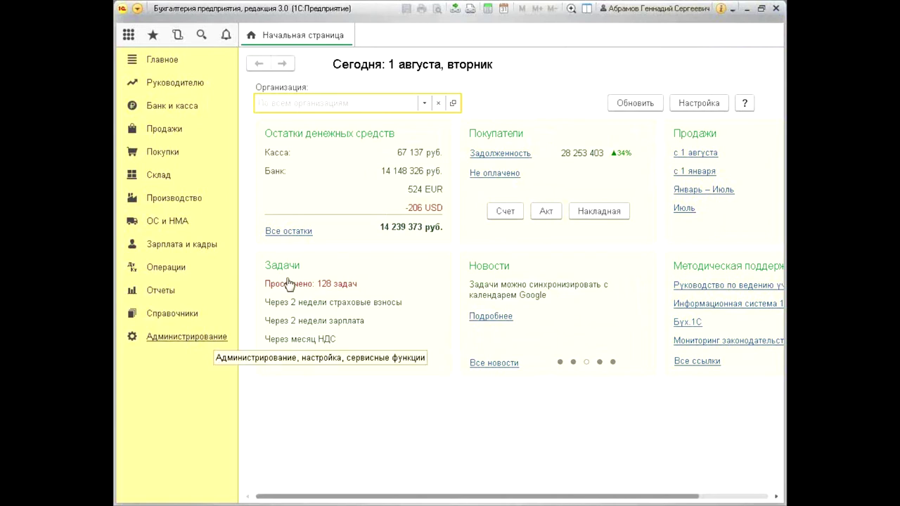
{"action": "left_click", "coordinate": [186, 336]}
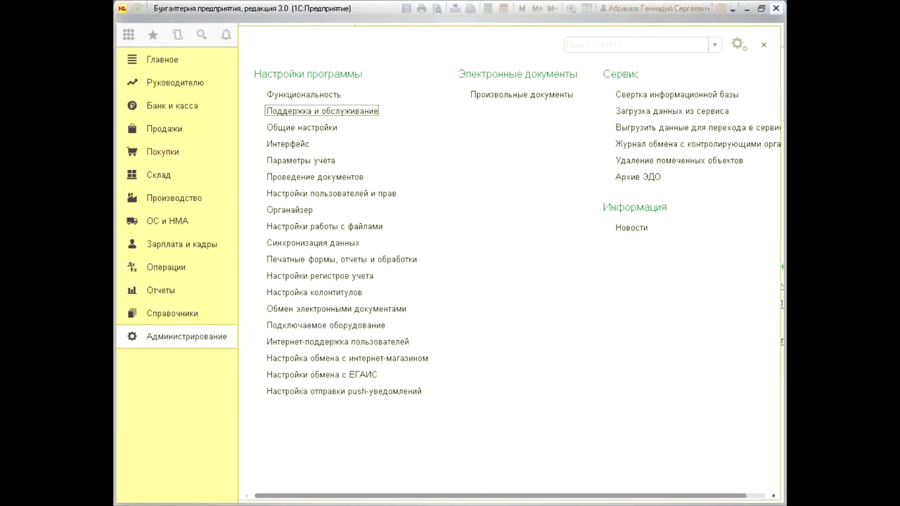
{"action": "left_click", "coordinate": [776, 8]}
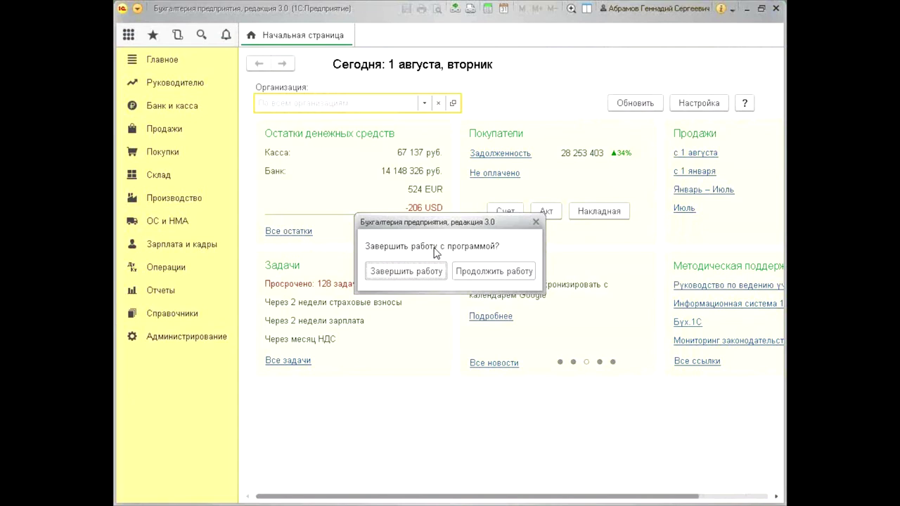
{"action": "left_click", "coordinate": [407, 272]}
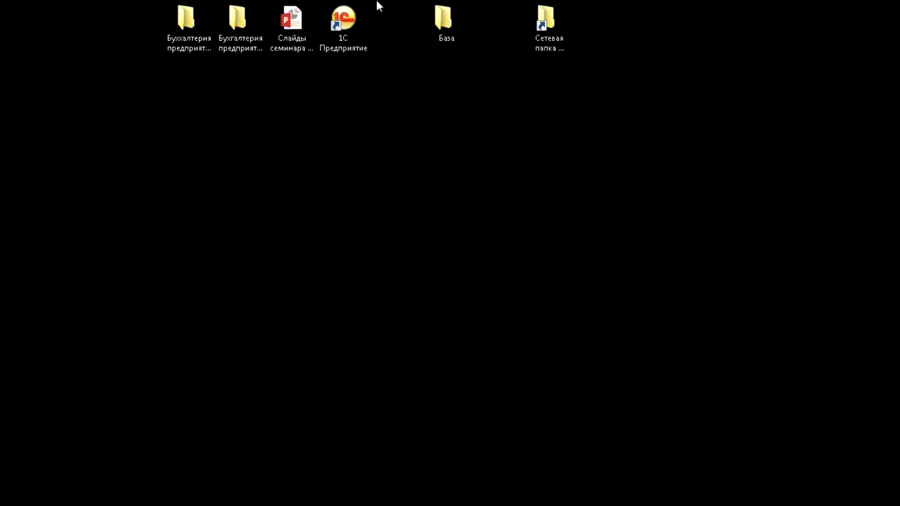
Open Бухгалтерия предприятия (демо) in the Конфигуратор from the 1С:Предприятие launcher and log in
{"action": "double_click", "coordinate": [354, 35]}
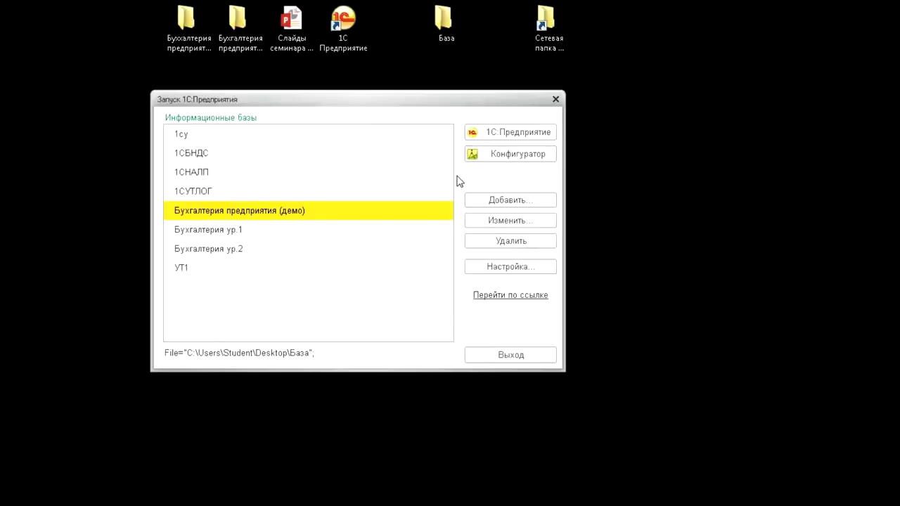
{"action": "left_click", "coordinate": [525, 154]}
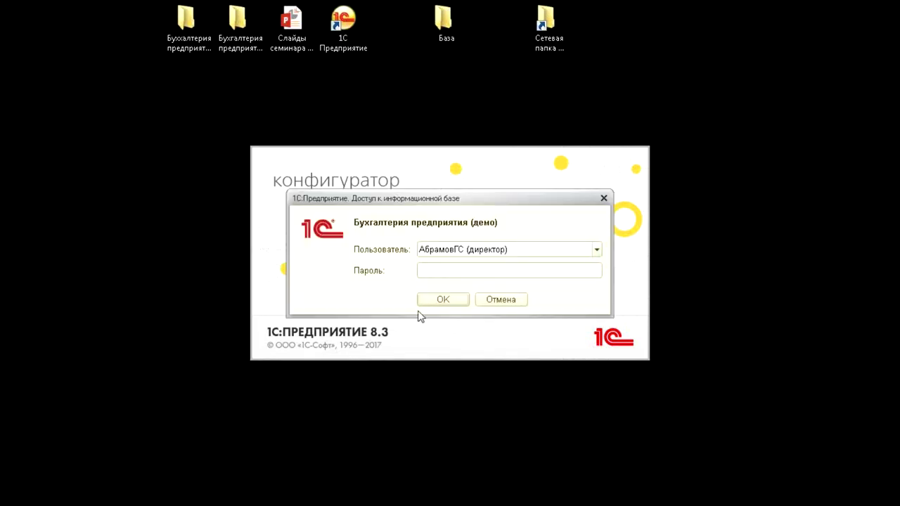
{"action": "left_click", "coordinate": [444, 299]}
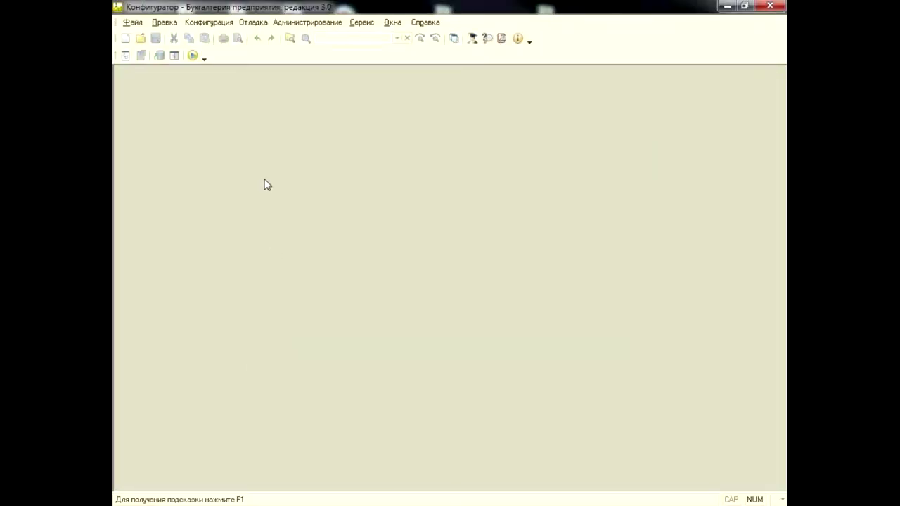
Start Администрирование > Тестирование и исправление, reaching the backup-recommendation warning
{"action": "left_click", "coordinate": [303, 23]}
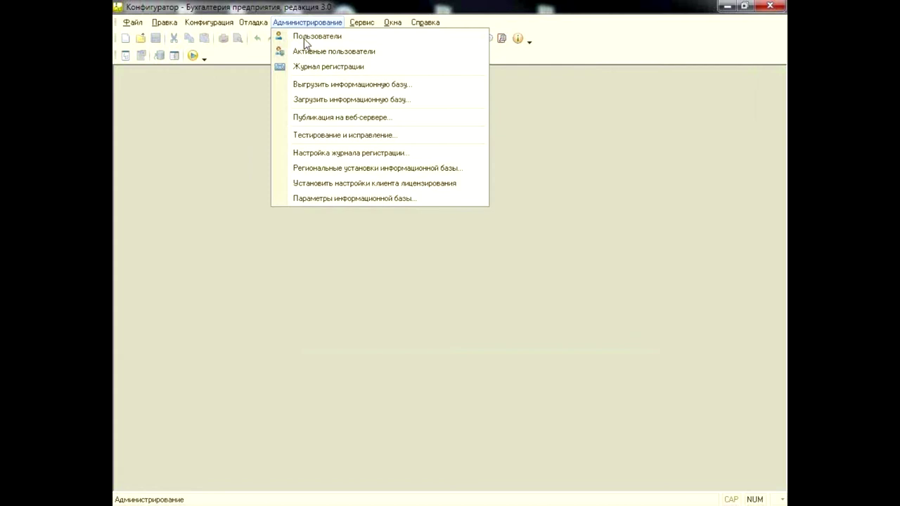
{"action": "left_click", "coordinate": [333, 136]}
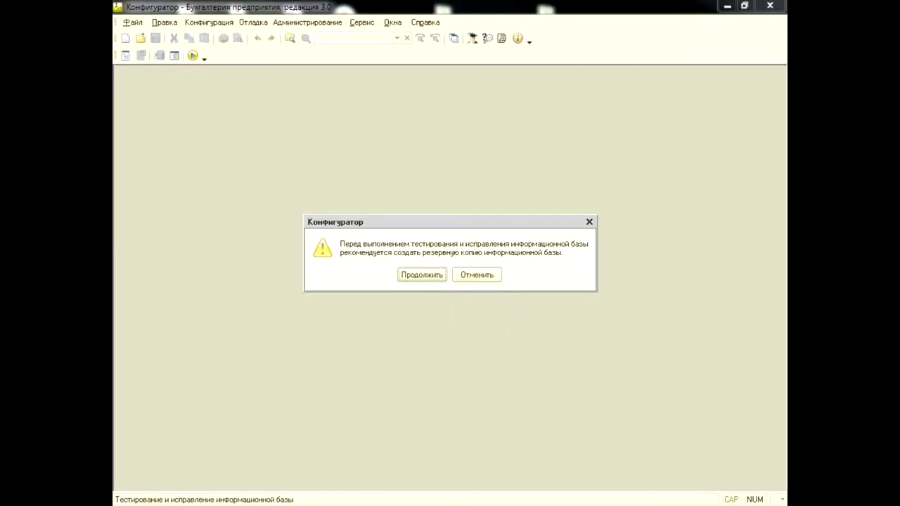
Run the infobase check in Только тестирование mode with all six checks enabled
{"action": "left_click", "coordinate": [423, 276]}
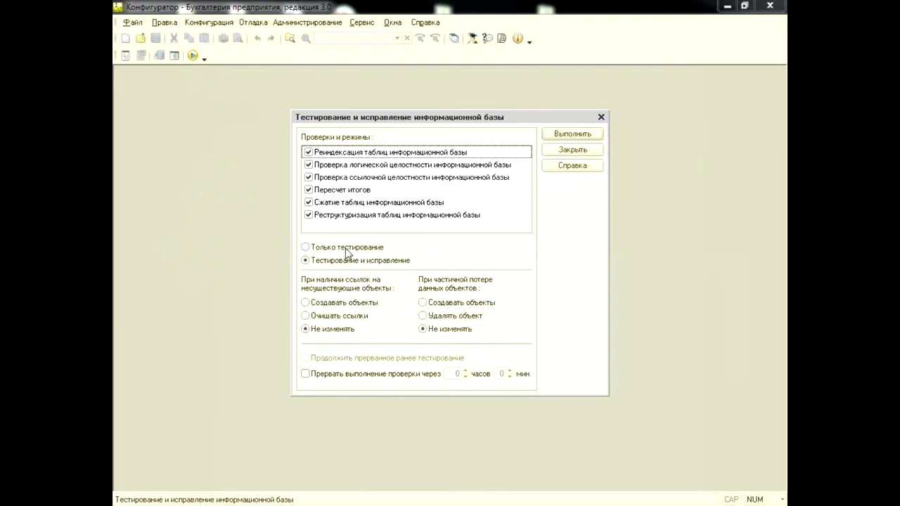
{"action": "left_click", "coordinate": [346, 250]}
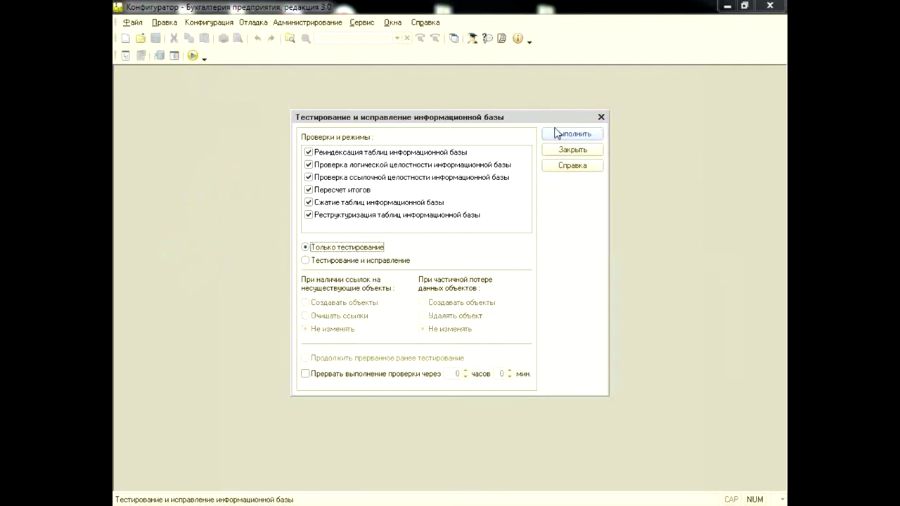
{"action": "left_click", "coordinate": [436, 155]}
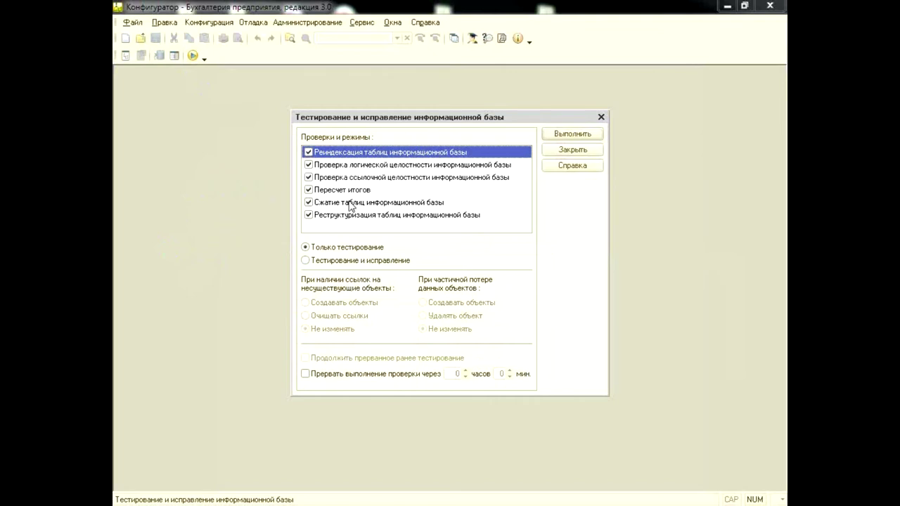
{"action": "left_click", "coordinate": [562, 135]}
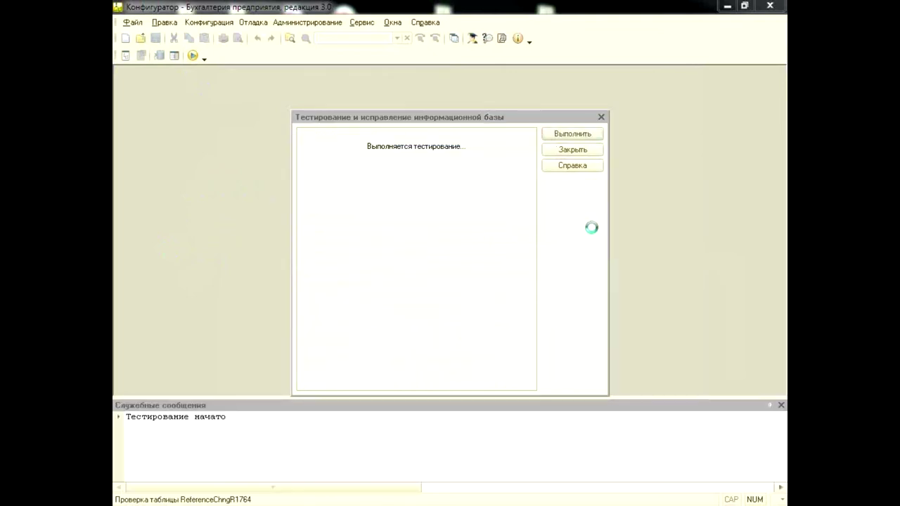
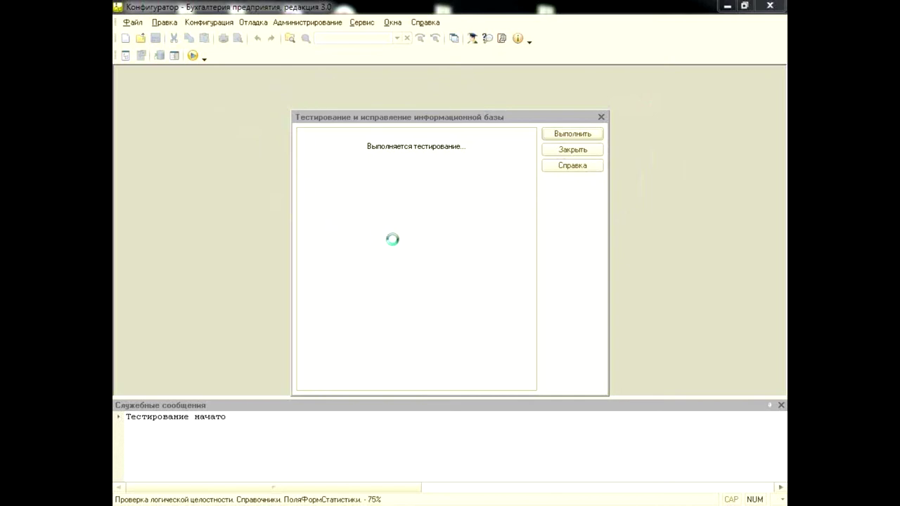
Browse to C:\Program Files (x86)\1cv8\8.3.10.2466\bin in Explorer
{"action": "key", "text": "super+e"}
{"action": "double_click", "coordinate": [362, 169]}
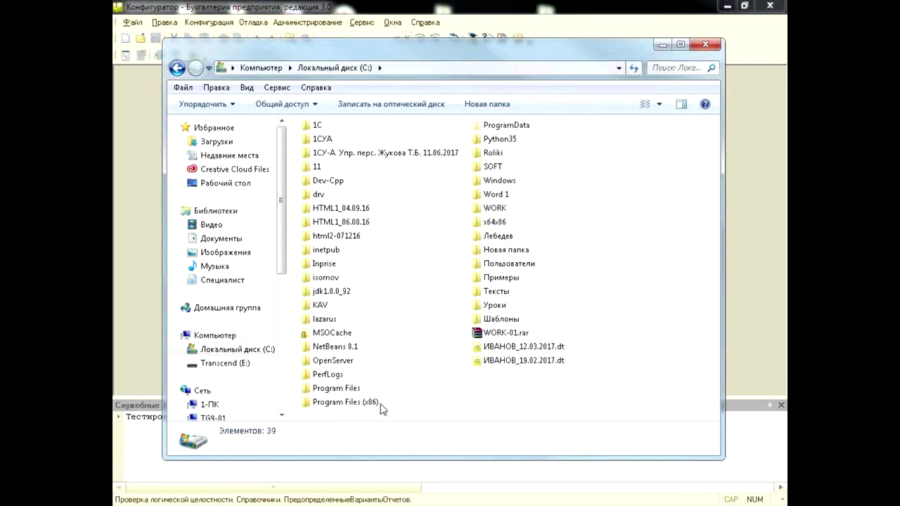
{"action": "double_click", "coordinate": [328, 401]}
{"action": "double_click", "coordinate": [330, 146]}
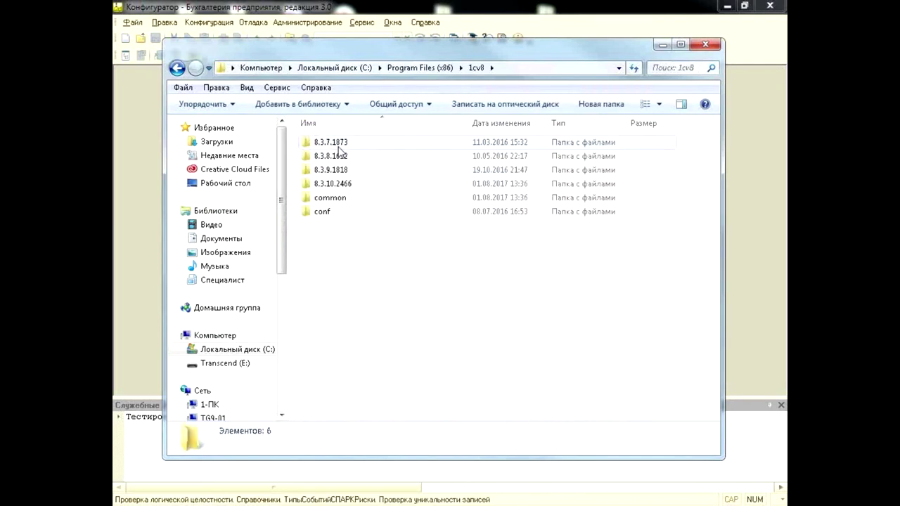
{"action": "left_click", "coordinate": [359, 185]}
{"action": "double_click", "coordinate": [380, 184]}
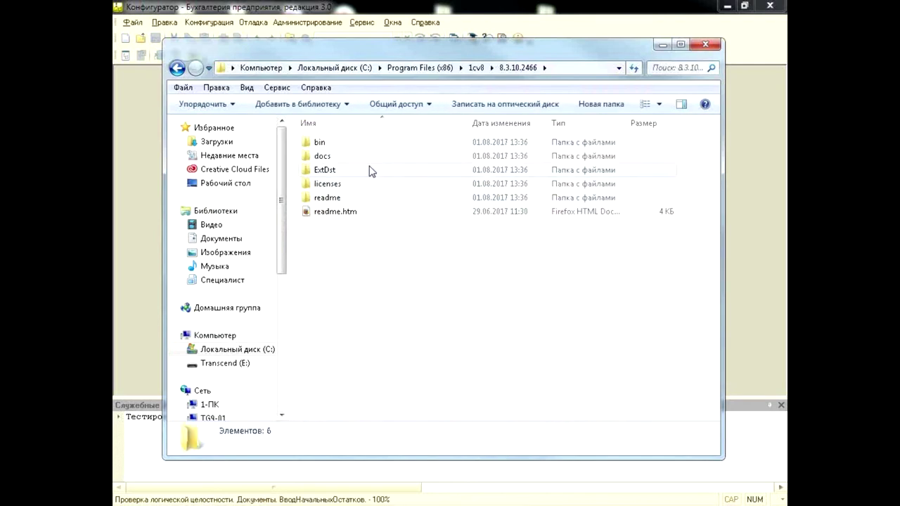
{"action": "double_click", "coordinate": [362, 142]}
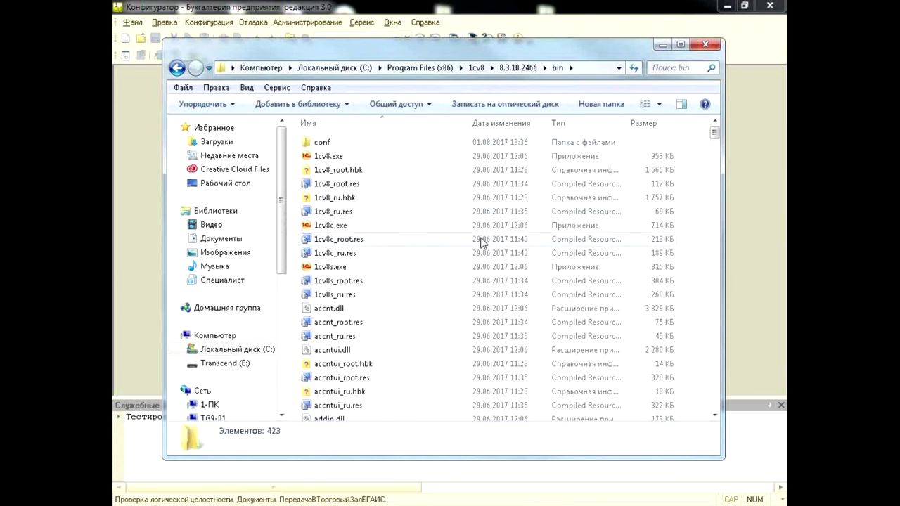
Sort the bin folder by type and launch chdbfl.exe
{"action": "scroll", "coordinate": [483, 242], "scroll_direction": "down", "scroll_amount": 13}
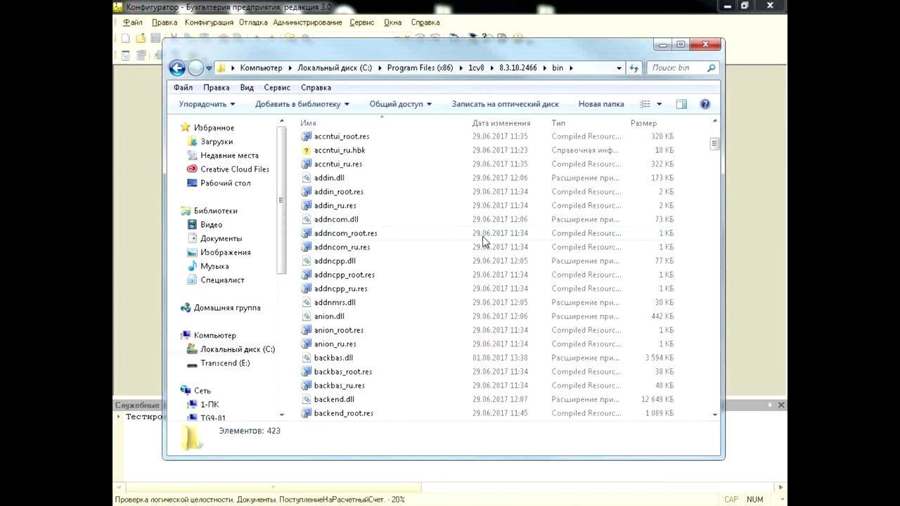
{"action": "left_click", "coordinate": [566, 125]}
{"action": "scroll", "coordinate": [609, 177], "scroll_direction": "down", "scroll_amount": 20}
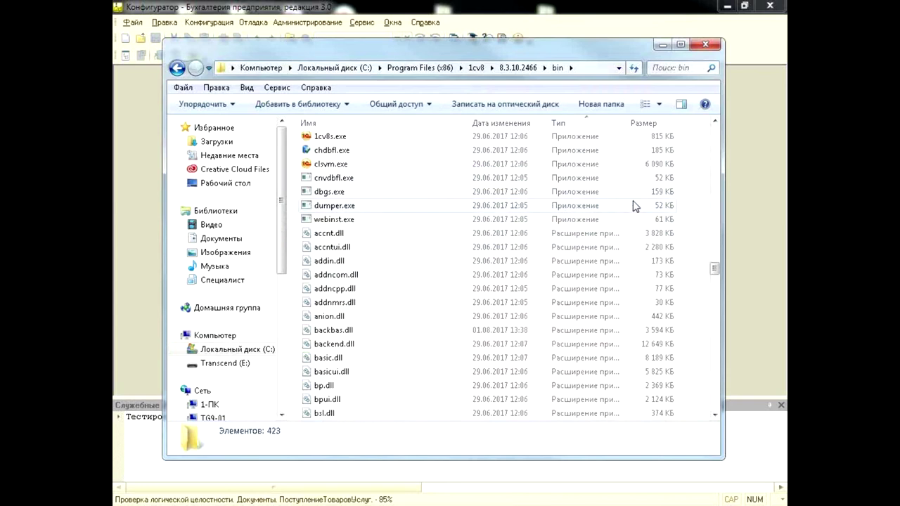
{"action": "scroll", "coordinate": [635, 206], "scroll_direction": "up", "scroll_amount": 2}
{"action": "left_click", "coordinate": [371, 222]}
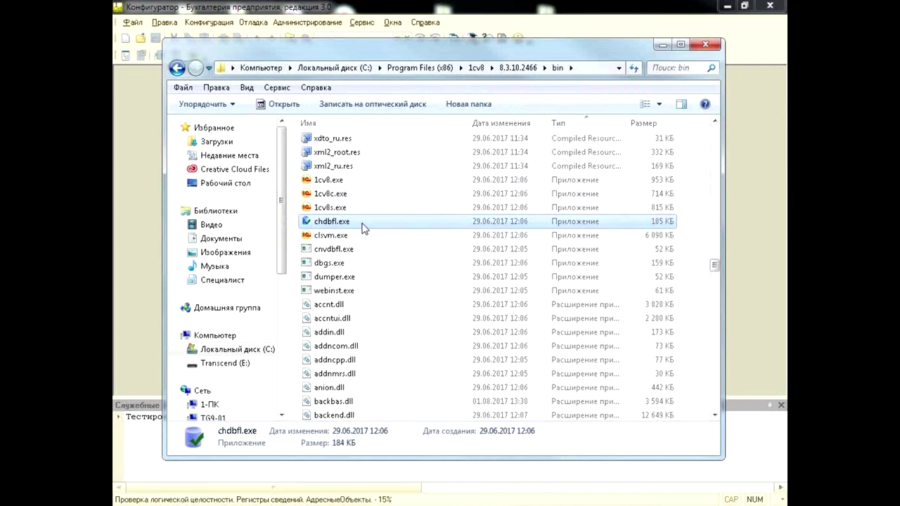
{"action": "double_click", "coordinate": [364, 223]}
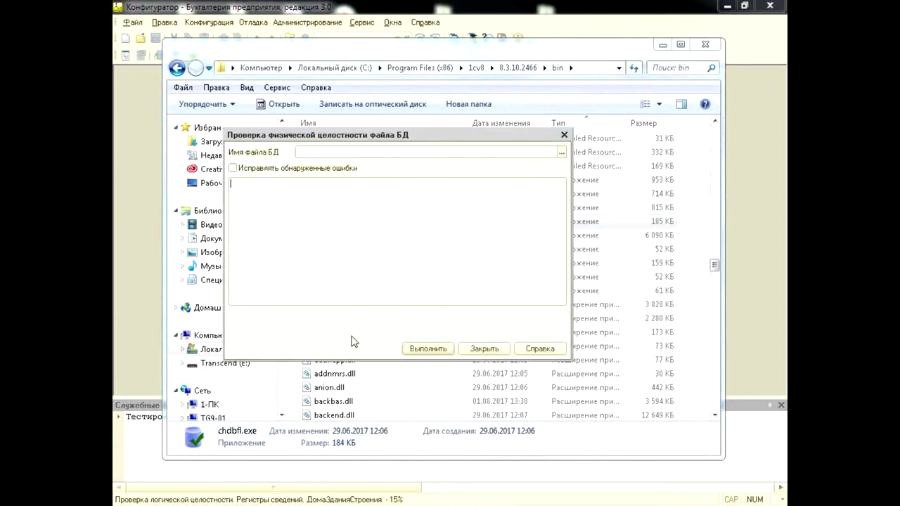
Close the chdbfl physical integrity check dialog and leave the Explorer window
{"action": "left_click", "coordinate": [564, 136]}
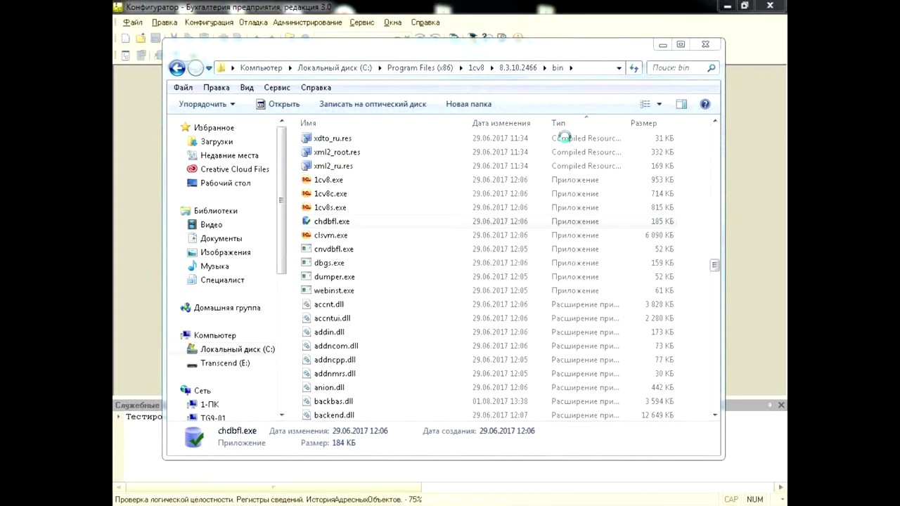
{"action": "key", "text": "alt+Tab"}
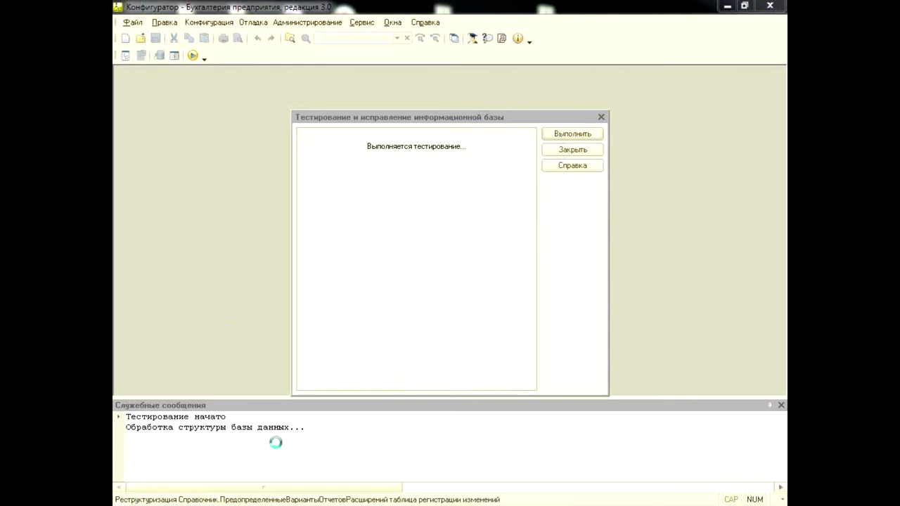
End the running 1cv8.exe process in Windows Task Manager
{"action": "key", "text": "ctrl+shift+Escape"}
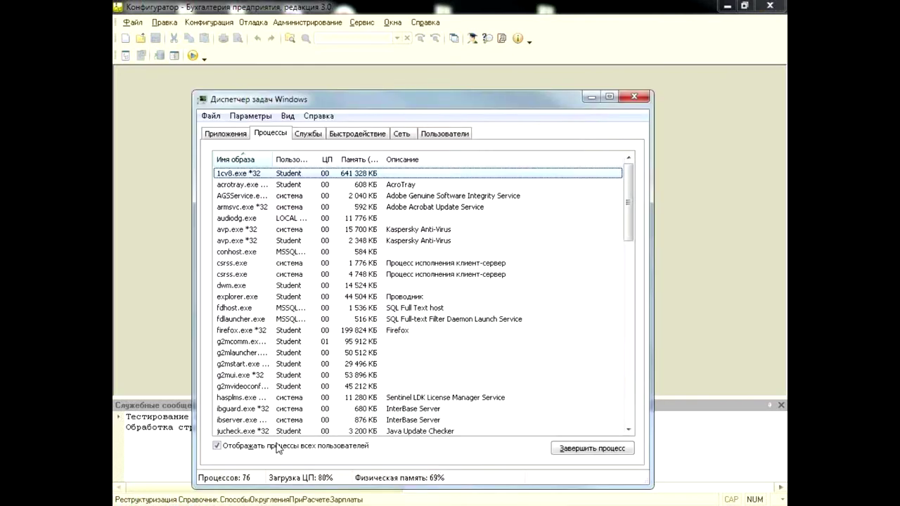
{"action": "left_click_drag", "start_coordinate": [394, 99], "coordinate": [448, 68]}
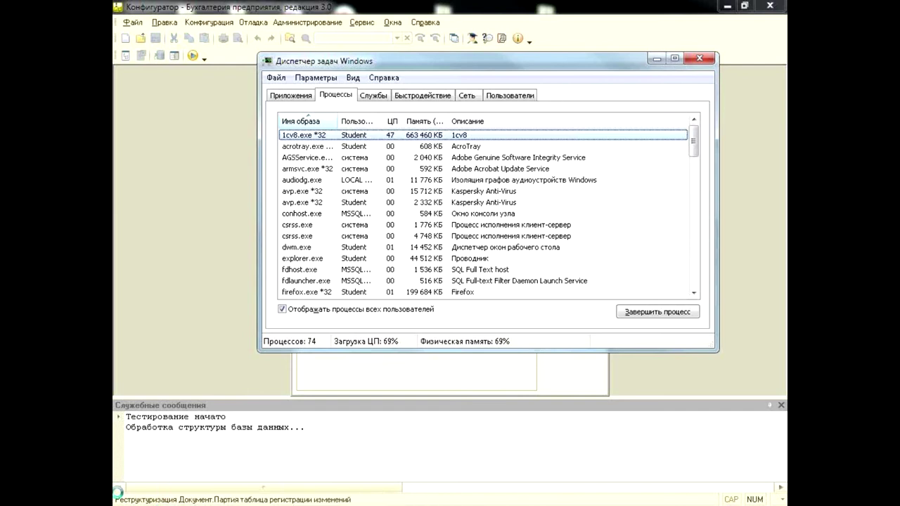
{"action": "left_click", "coordinate": [642, 312]}
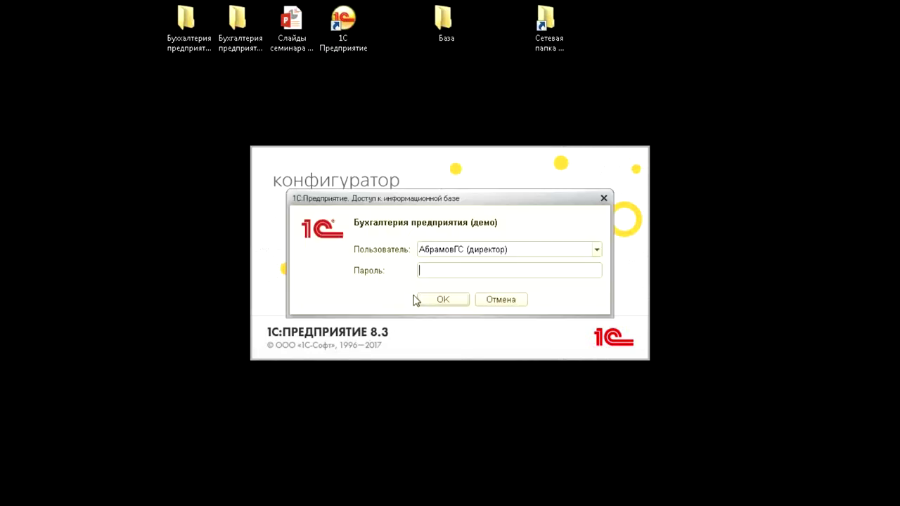
Log in to the accounting demo base and open Администрирование > Тестирование и исправление
{"action": "left_click", "coordinate": [442, 300]}
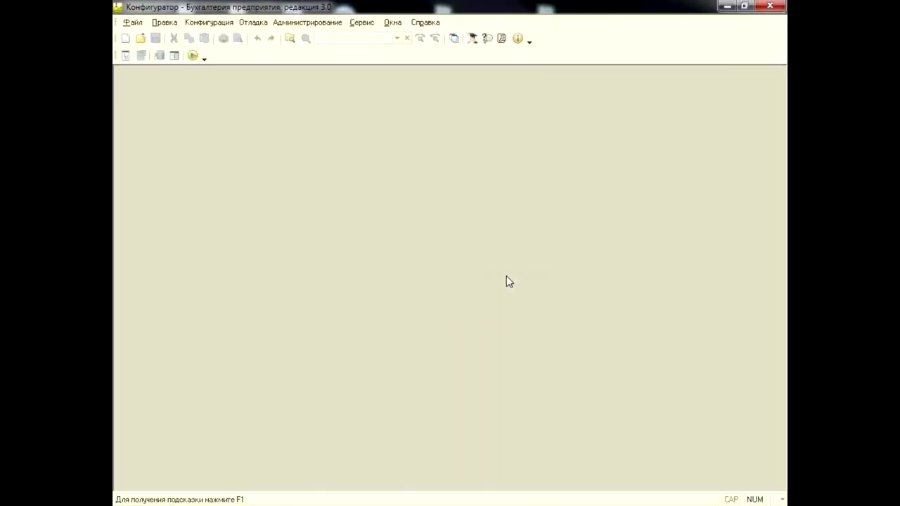
{"action": "left_click", "coordinate": [318, 22]}
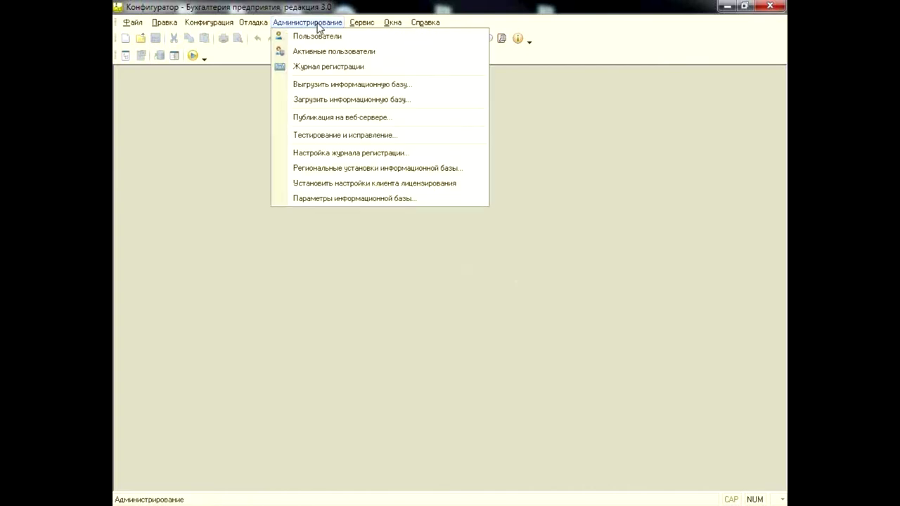
{"action": "left_click", "coordinate": [332, 136]}
{"action": "left_click", "coordinate": [406, 274]}
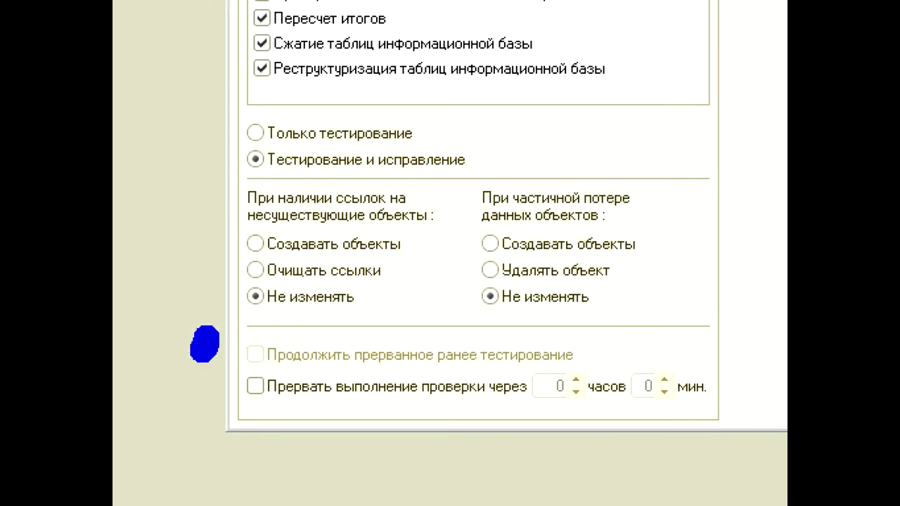
{"action": "mouse_move", "coordinate": [204, 336]}
{"action": "left_mouse_down"}
{"action": "mouse_move", "coordinate": [387, 450]}
{"action": "mouse_move", "coordinate": [724, 439]}
{"action": "mouse_move", "coordinate": [573, 336]}
{"action": "mouse_move", "coordinate": [162, 352]}
{"action": "mouse_move", "coordinate": [159, 371]}
{"action": "left_mouse_up"}
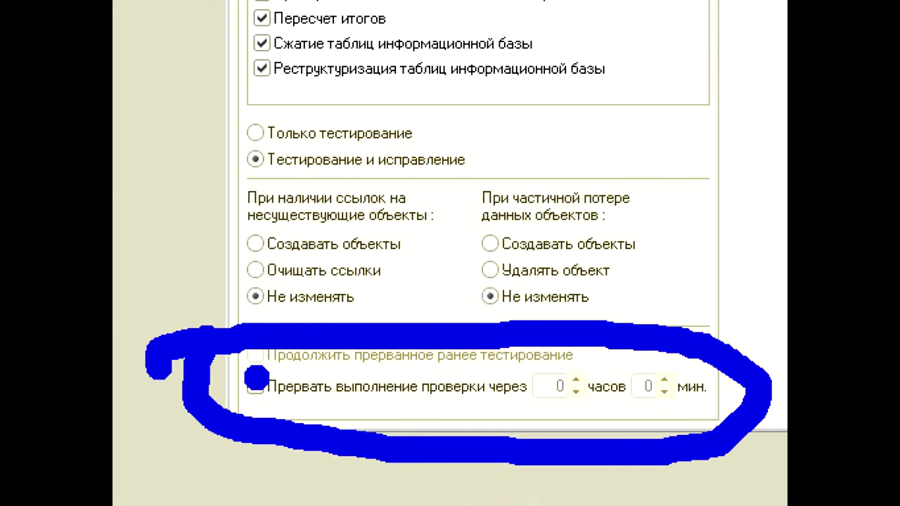
{"action": "left_click_drag", "start_coordinate": [257, 383], "coordinate": [356, 379]}
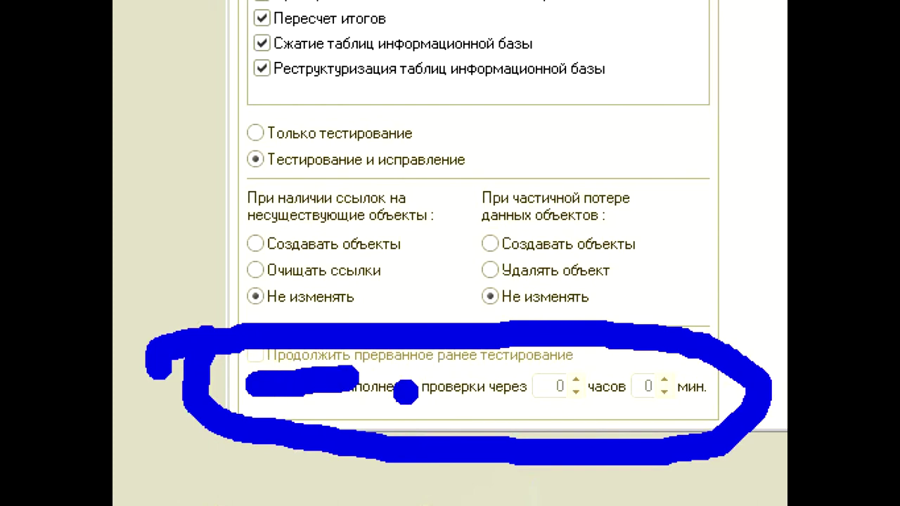
{"action": "key", "text": "Escape"}
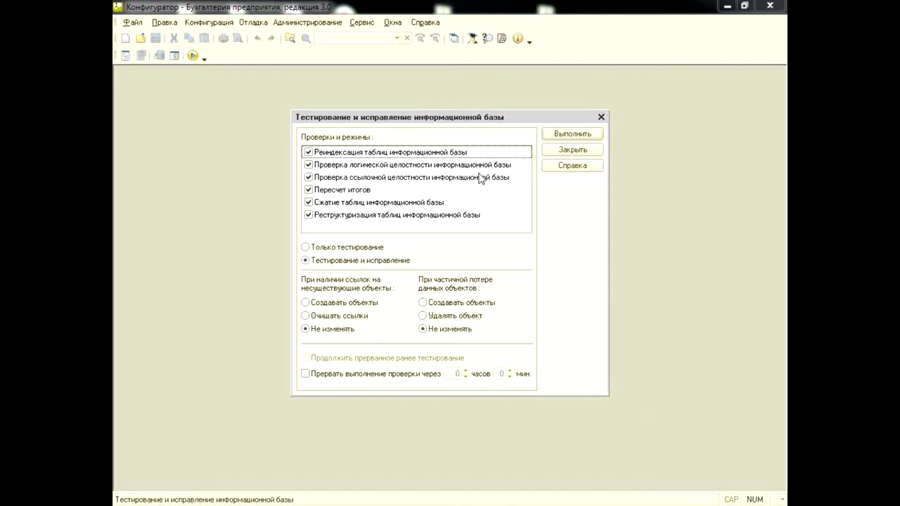
Leave only the logical integrity check ticked, with Только тестирование mode selected
{"action": "left_click", "coordinate": [308, 152]}
{"action": "left_click", "coordinate": [308, 164]}
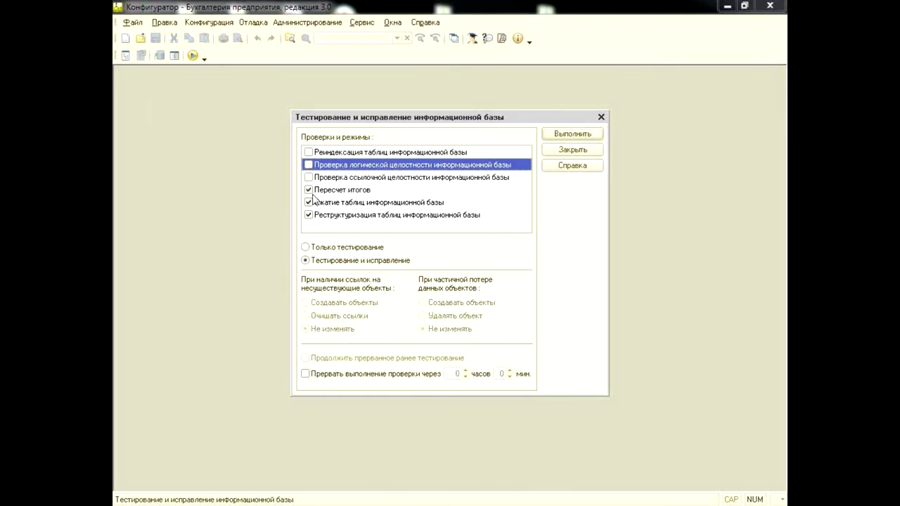
{"action": "left_click", "coordinate": [308, 190]}
{"action": "left_click", "coordinate": [307, 202]}
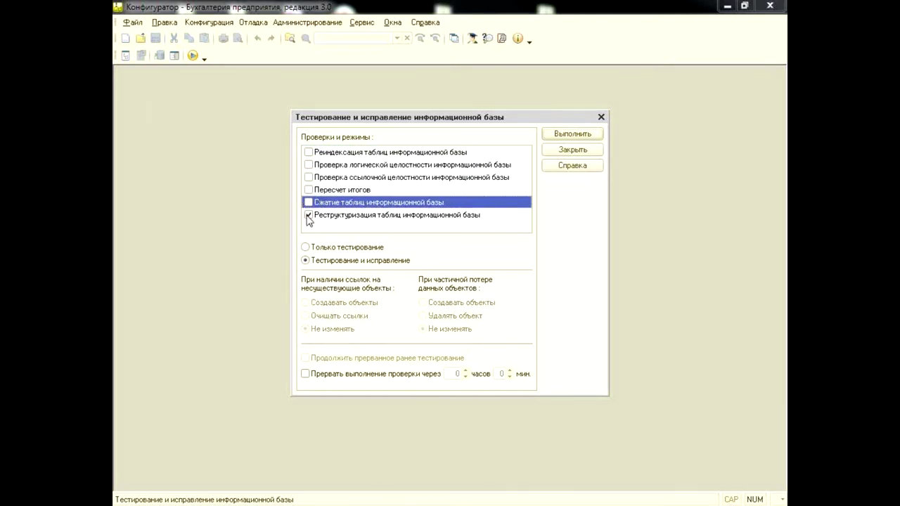
{"action": "left_click", "coordinate": [308, 215]}
{"action": "left_click", "coordinate": [306, 247]}
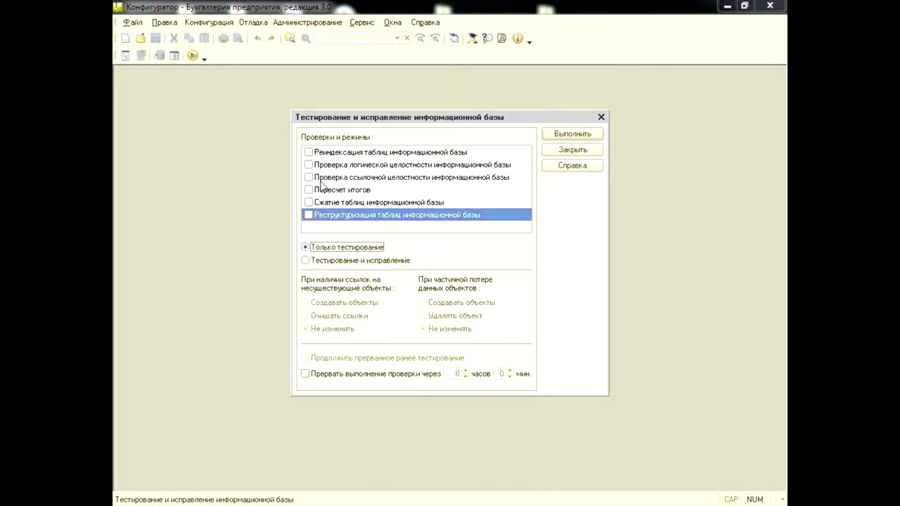
{"action": "left_click", "coordinate": [308, 165]}
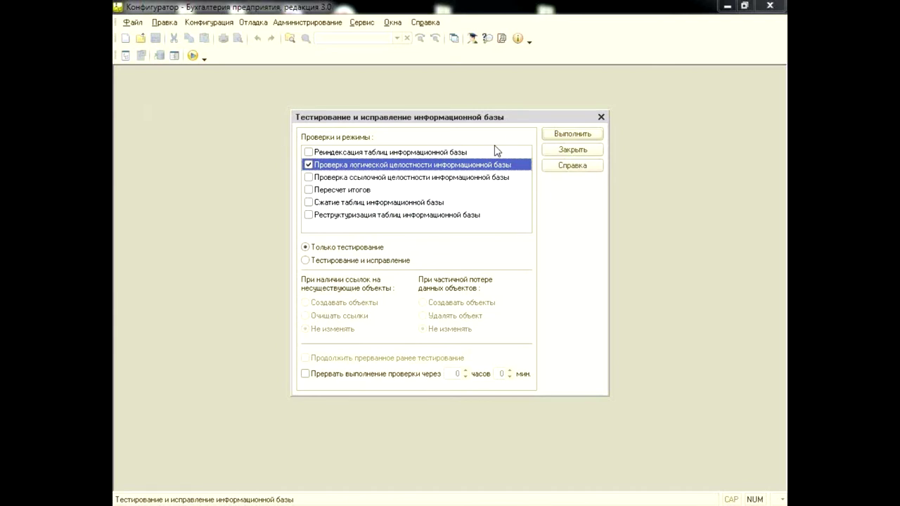
Run the logical integrity test until the messages report 'Тестирование закончено'
{"action": "left_click", "coordinate": [560, 137]}
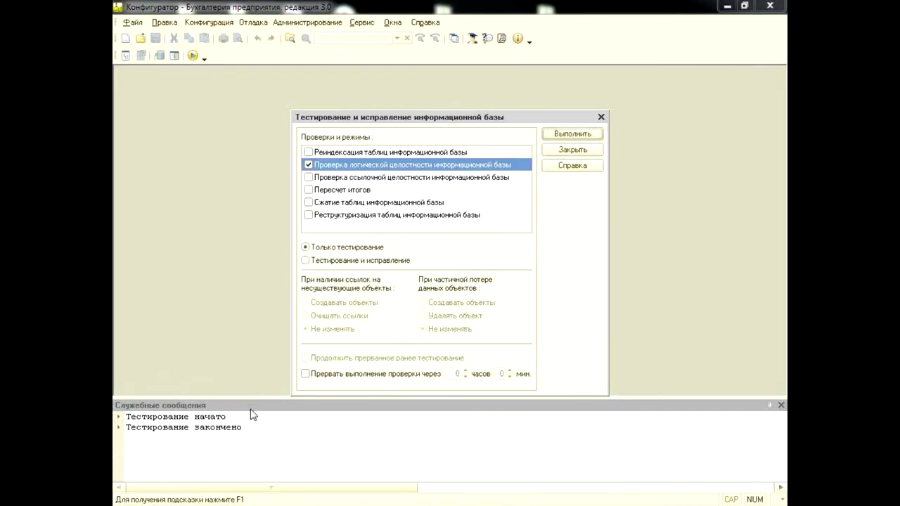
Close the testing and repair dialog and the Служебные сообщения panel
{"action": "left_click", "coordinate": [601, 118]}
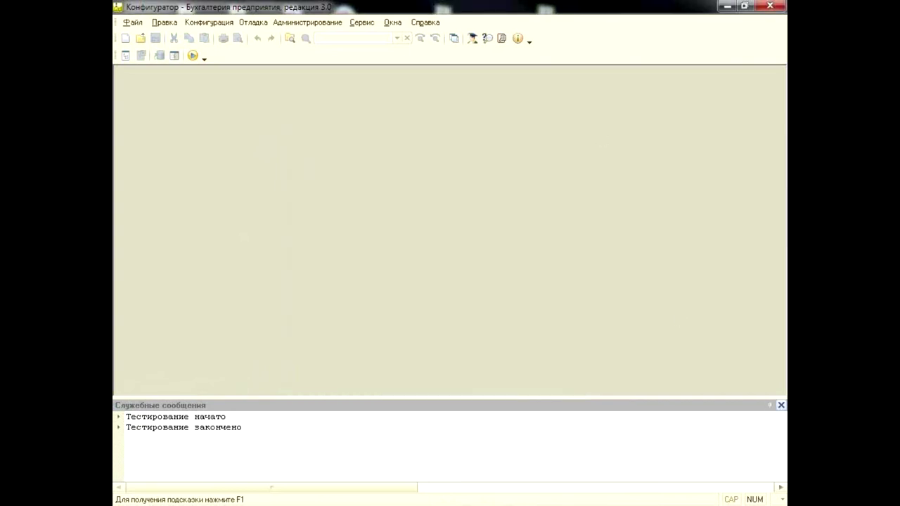
{"action": "left_click", "coordinate": [780, 405]}
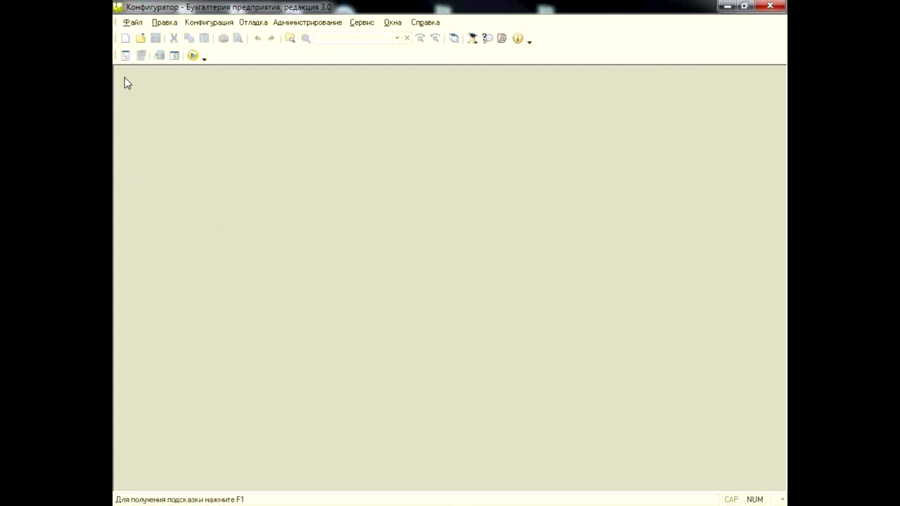
Open the Accounting 3.0 configuration with the Open configuration toolbar button
{"action": "left_click", "coordinate": [129, 58]}
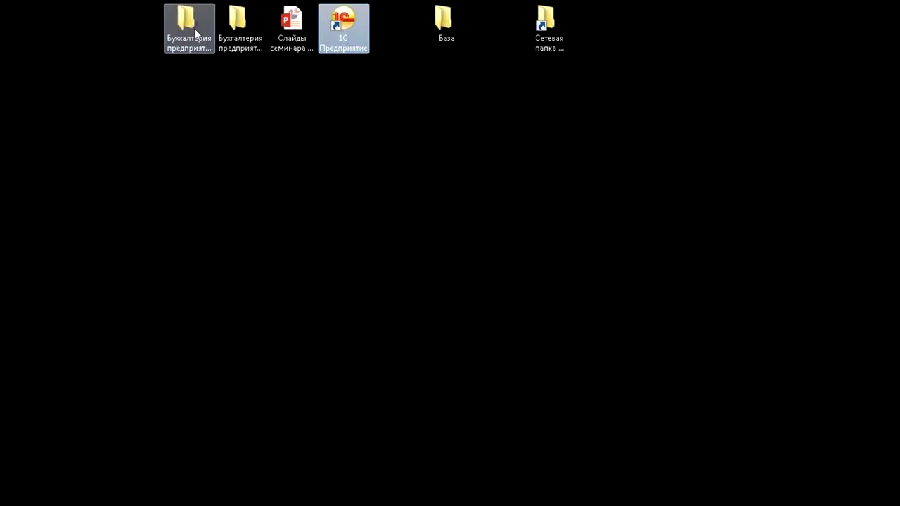
Select the 'Бухгалтерия предприятия 3.0.51.20 Обновление' folder on the desktop
{"action": "left_click", "coordinate": [194, 29]}
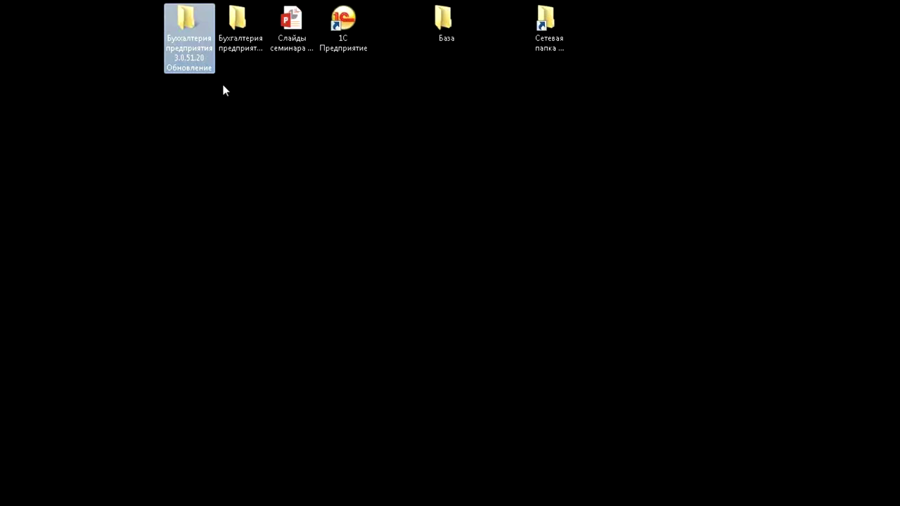
Extract updsetup.exe into the 3.0.51.20 update folder and select setup.exe
{"action": "double_click", "coordinate": [187, 28]}
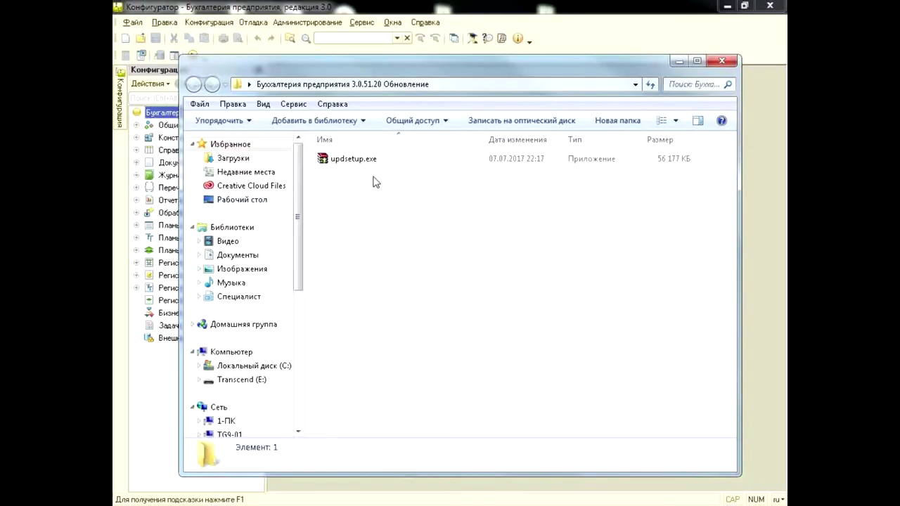
{"action": "double_click", "coordinate": [368, 160]}
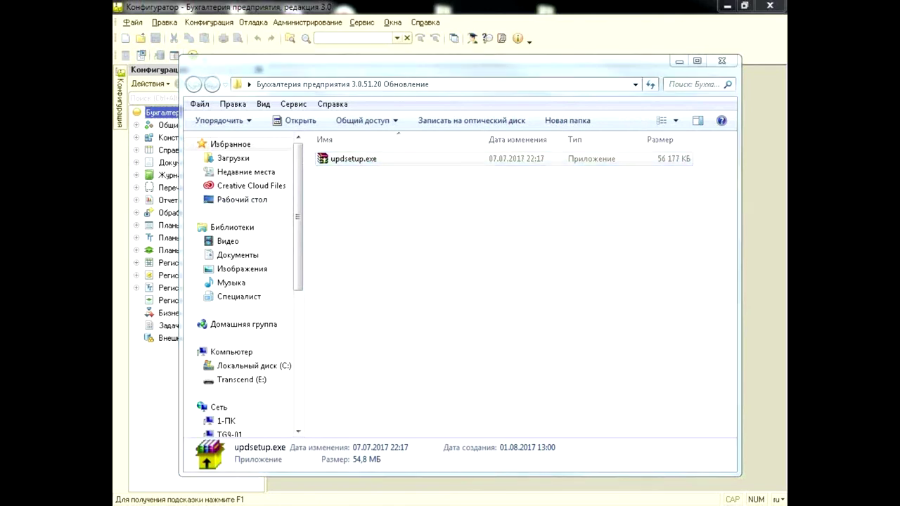
{"action": "left_click", "coordinate": [445, 284]}
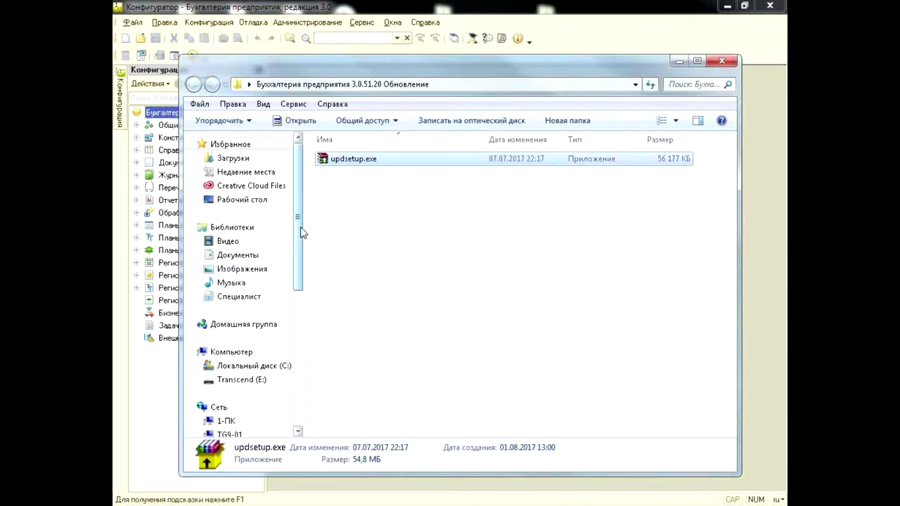
{"action": "left_click", "coordinate": [387, 317]}
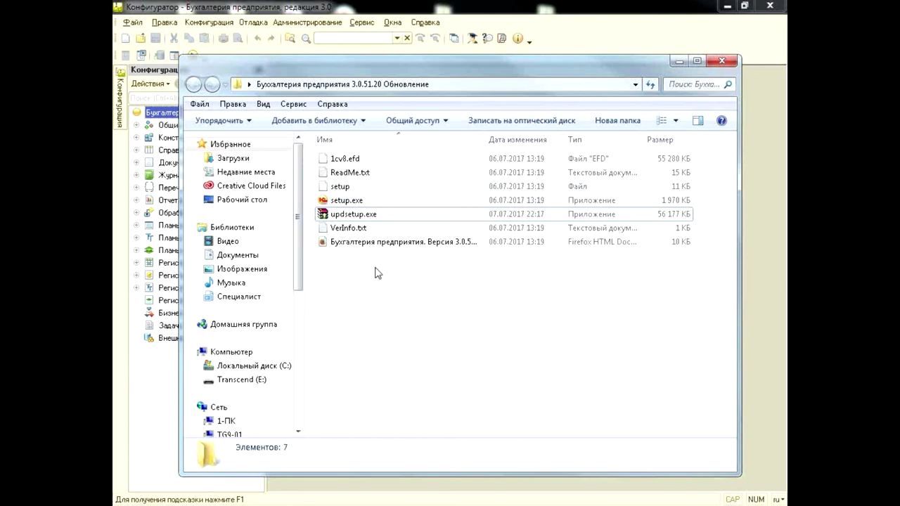
{"action": "left_click", "coordinate": [376, 200]}
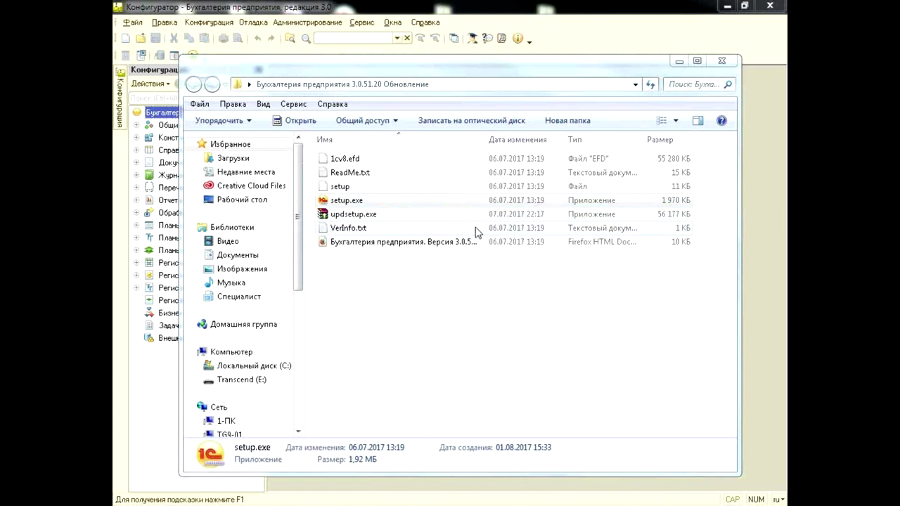
Run the setup wizard into C:\Шаблоны, skip the delivery description and finish
{"action": "mouse_move", "coordinate": [716, 132]}
{"action": "left_mouse_down"}
{"action": "mouse_move", "coordinate": [402, 213]}
{"action": "mouse_move", "coordinate": [369, 243]}
{"action": "mouse_move", "coordinate": [366, 173]}
{"action": "left_mouse_up"}
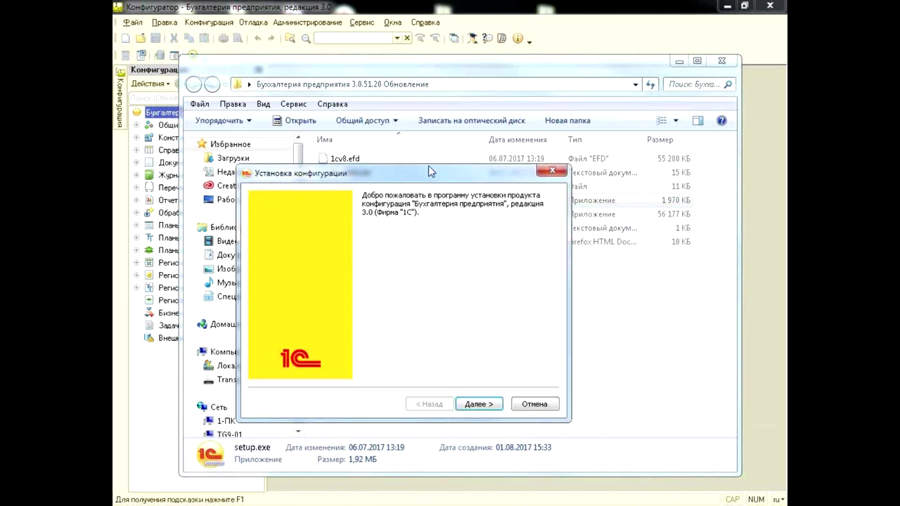
{"action": "left_click", "coordinate": [479, 405]}
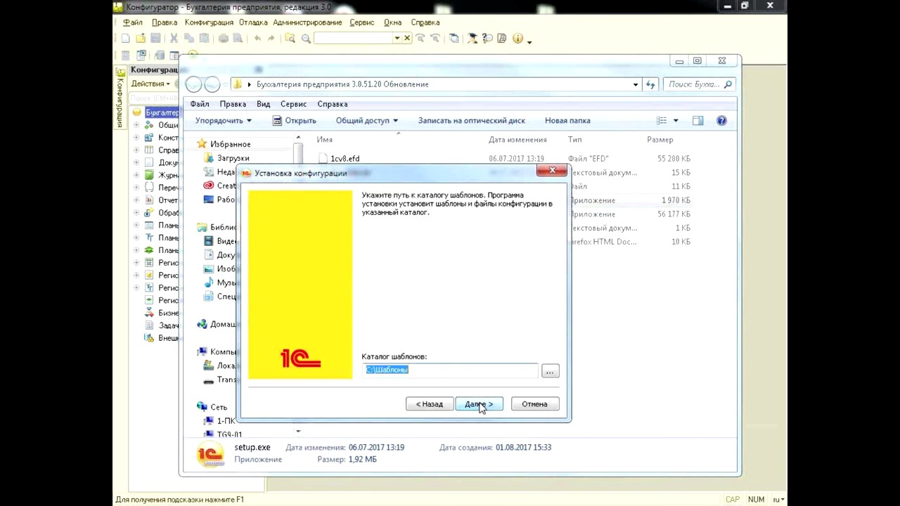
{"action": "left_click", "coordinate": [476, 407]}
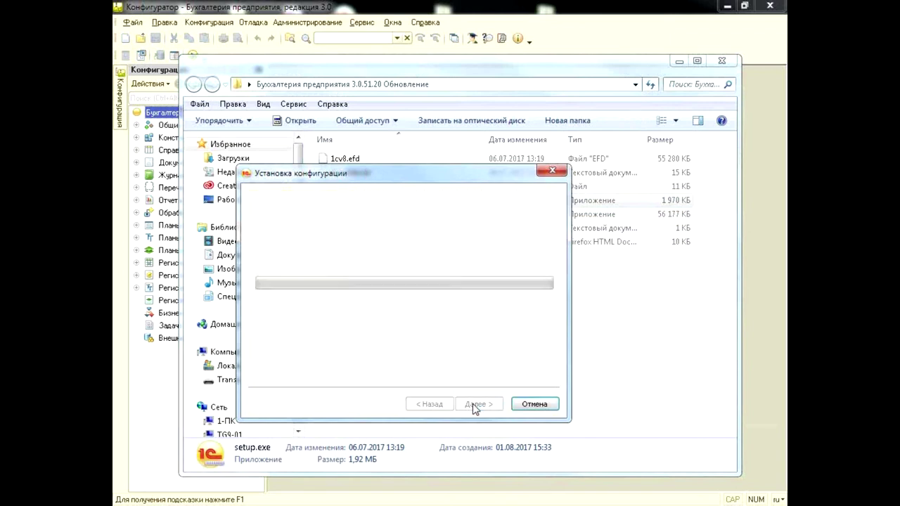
{"action": "left_click", "coordinate": [441, 268]}
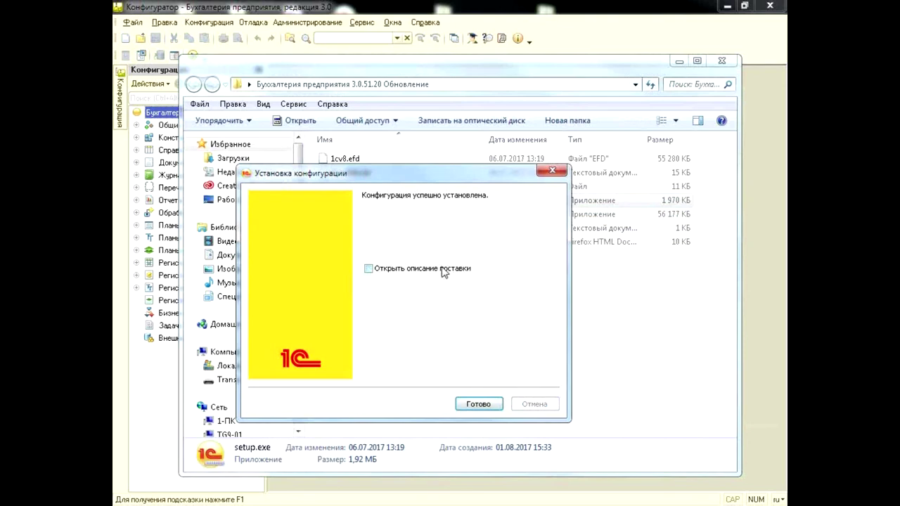
{"action": "left_click", "coordinate": [481, 408]}
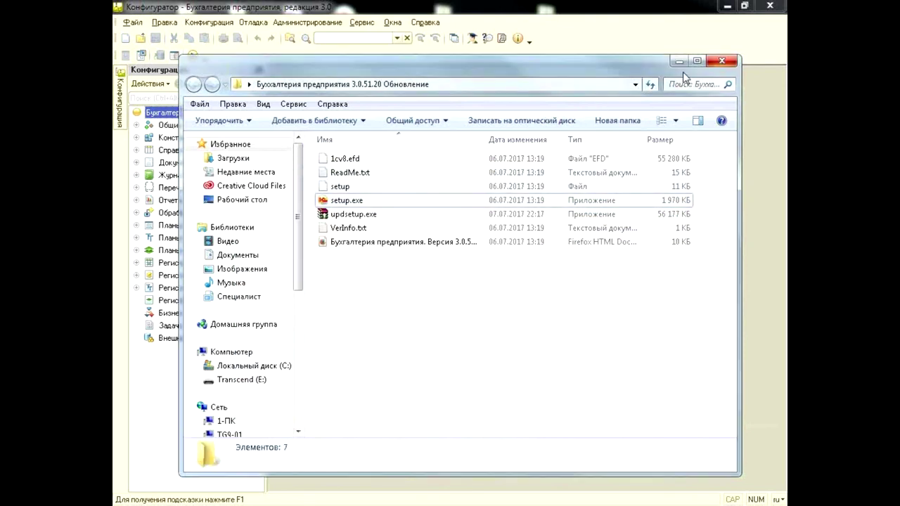
Browse from drive C into Шаблоны > 1c > Accounting > 3_0_51_20
{"action": "left_click", "coordinate": [247, 366]}
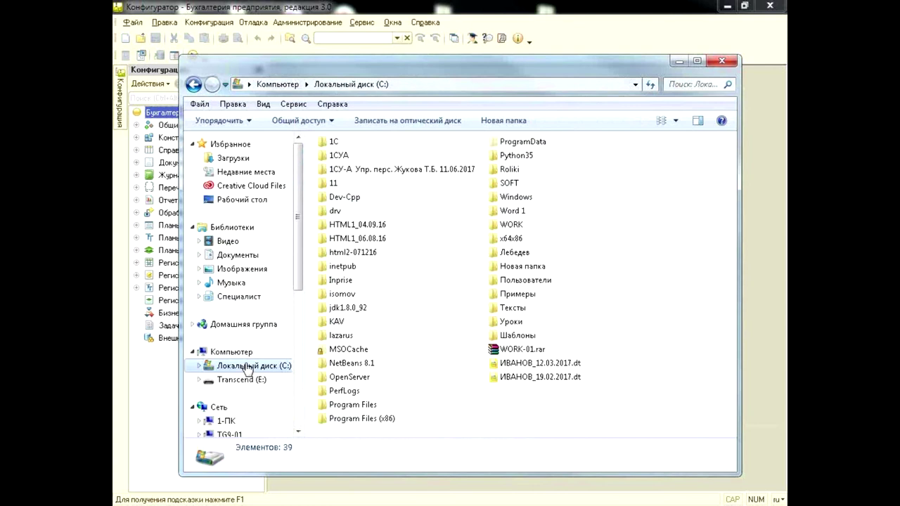
{"action": "double_click", "coordinate": [517, 336]}
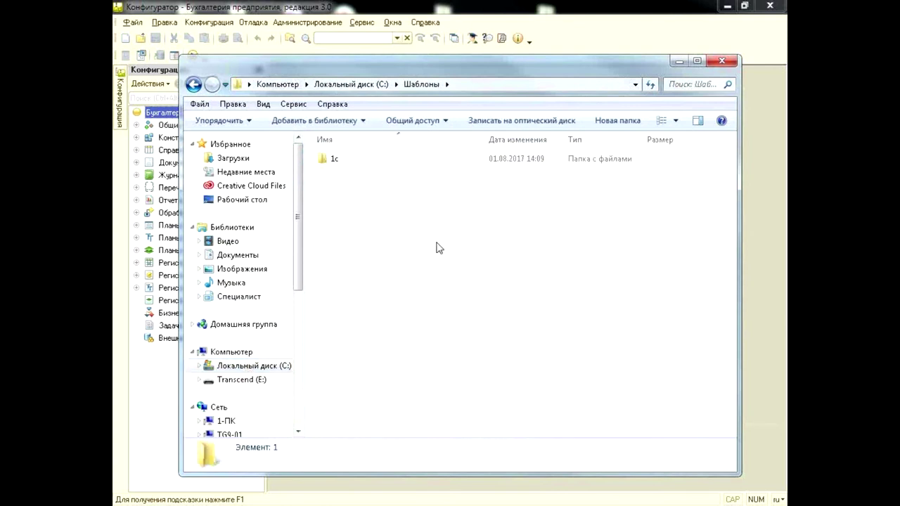
{"action": "double_click", "coordinate": [353, 161]}
{"action": "double_click", "coordinate": [351, 161]}
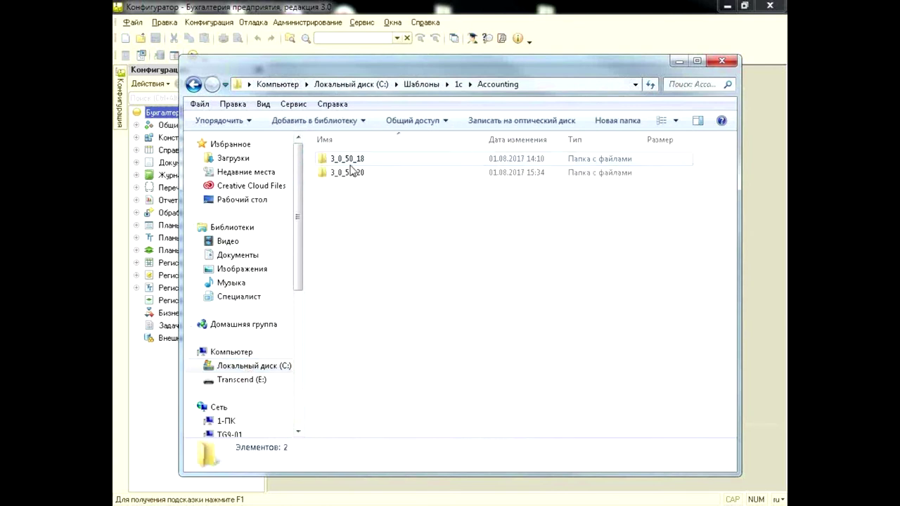
{"action": "left_click", "coordinate": [361, 179]}
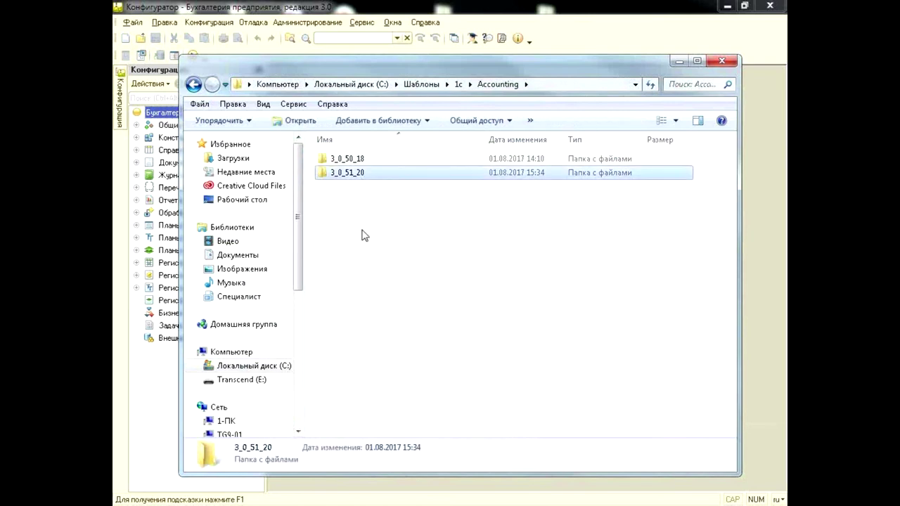
{"action": "double_click", "coordinate": [360, 173]}
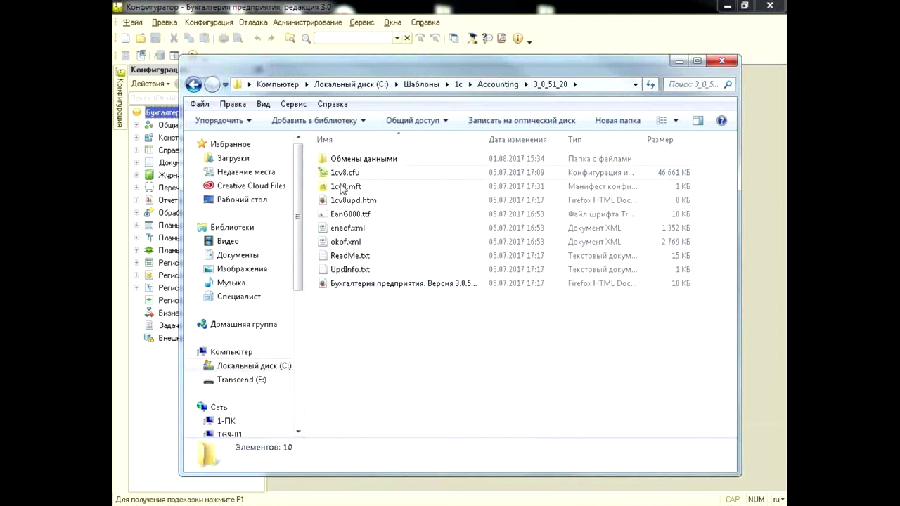
Select the 1cv8.cfu update file, then return to the Configurator window
{"action": "left_click", "coordinate": [374, 175]}
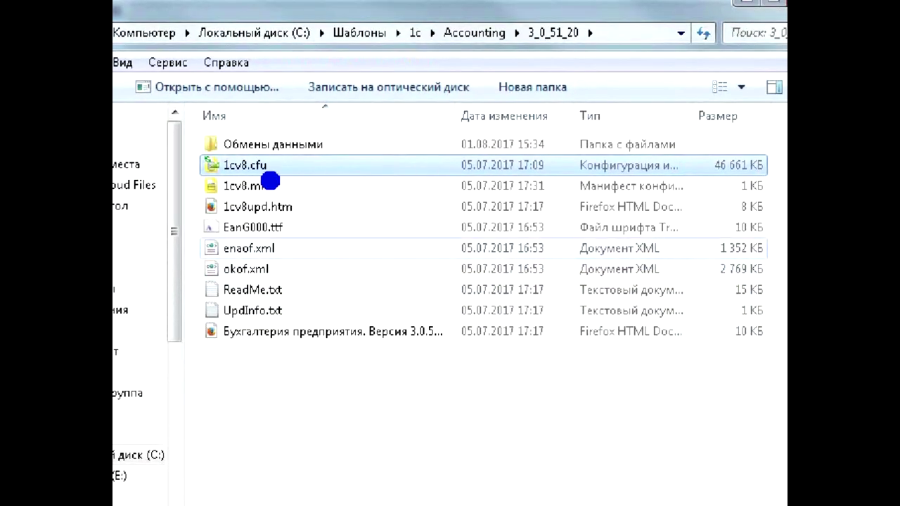
{"action": "left_click_drag", "start_coordinate": [238, 184], "coordinate": [289, 184]}
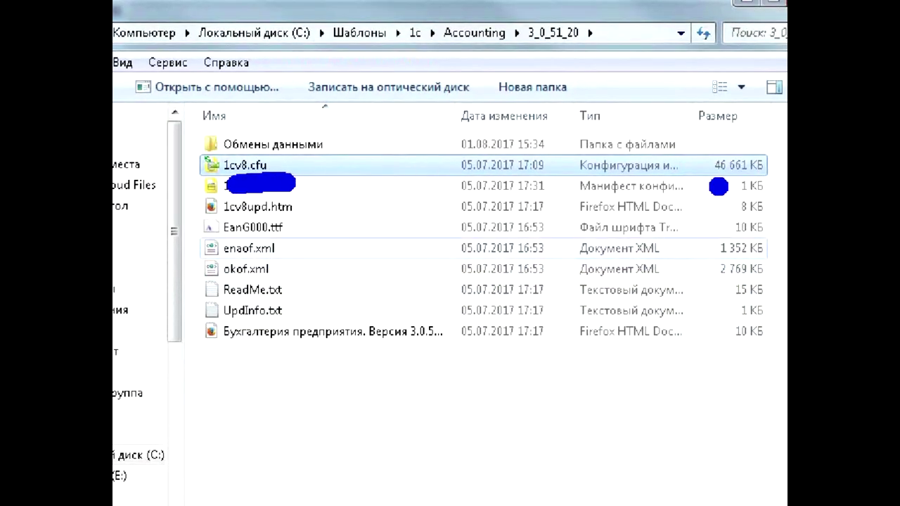
{"action": "left_click_drag", "start_coordinate": [705, 185], "coordinate": [763, 181]}
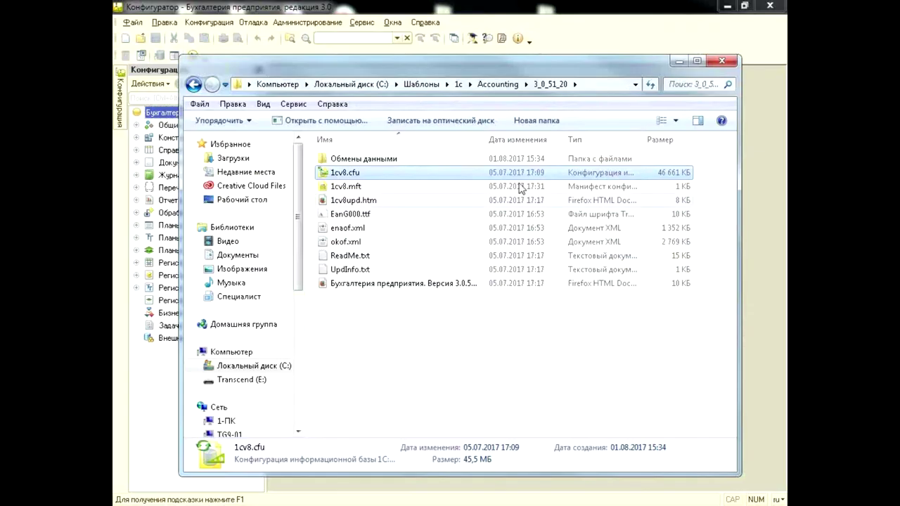
{"action": "left_click", "coordinate": [438, 363]}
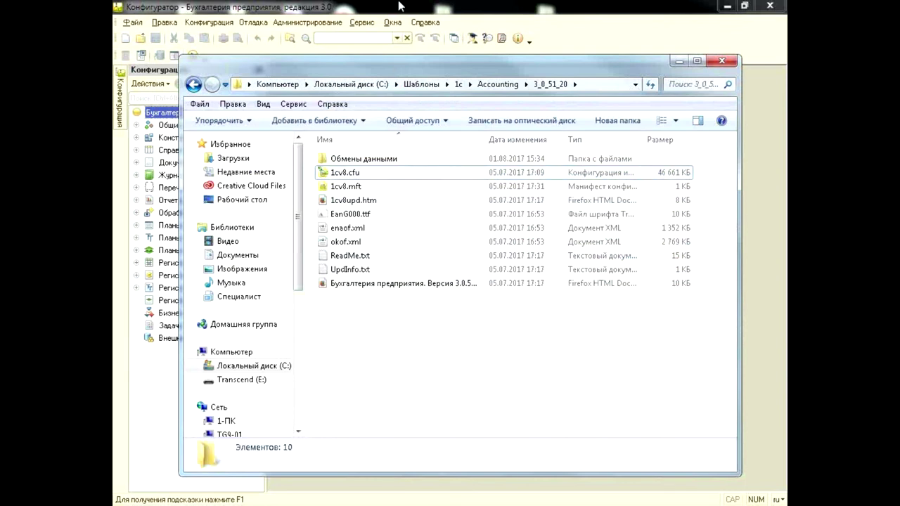
{"action": "left_click", "coordinate": [426, 174]}
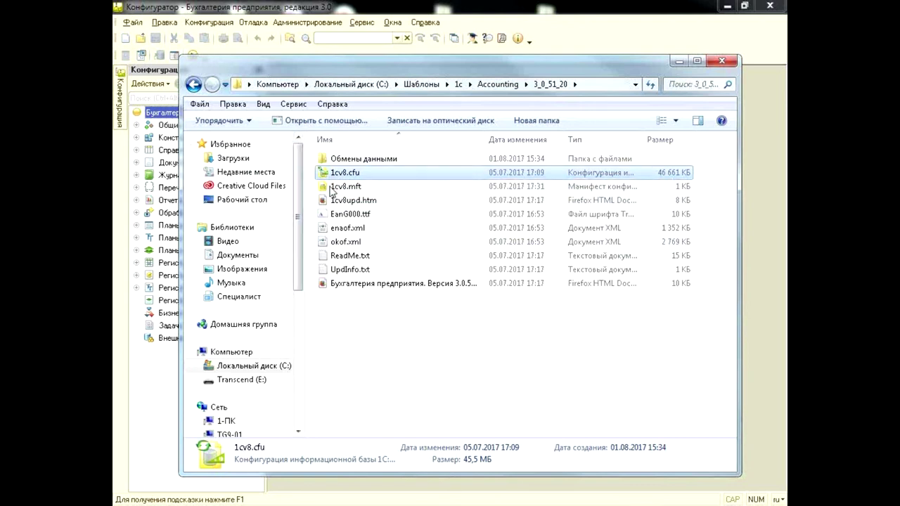
{"action": "left_click", "coordinate": [433, 7]}
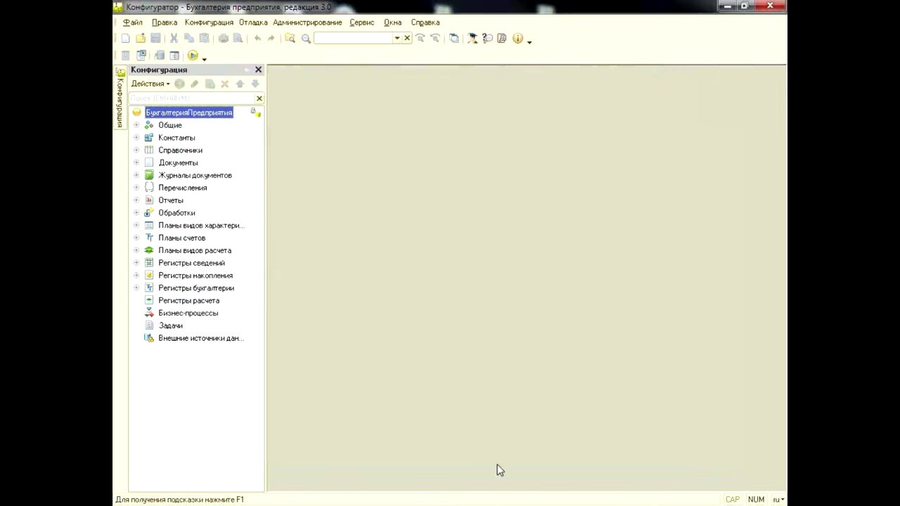
{"action": "left_click", "coordinate": [247, 69]}
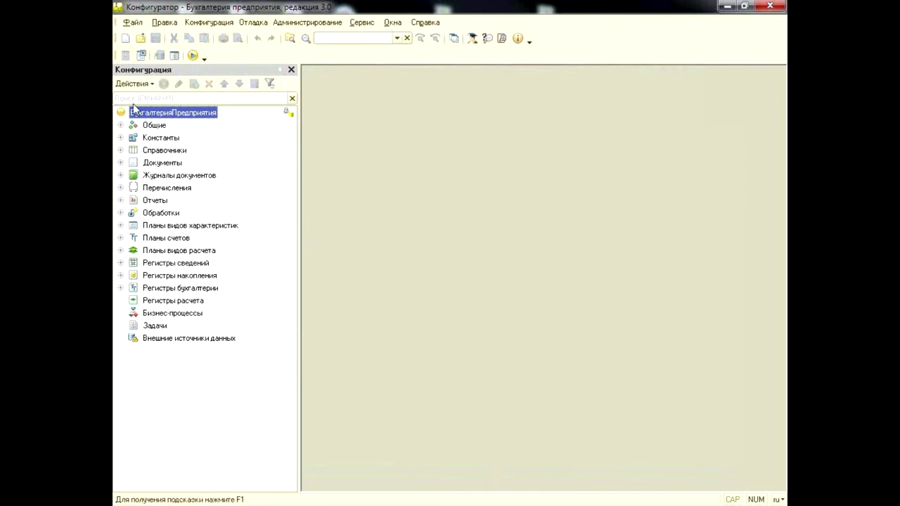
{"action": "left_click", "coordinate": [120, 151]}
{"action": "left_click", "coordinate": [120, 150]}
{"action": "left_click", "coordinate": [120, 162]}
{"action": "left_click", "coordinate": [120, 162]}
{"action": "left_click", "coordinate": [120, 150]}
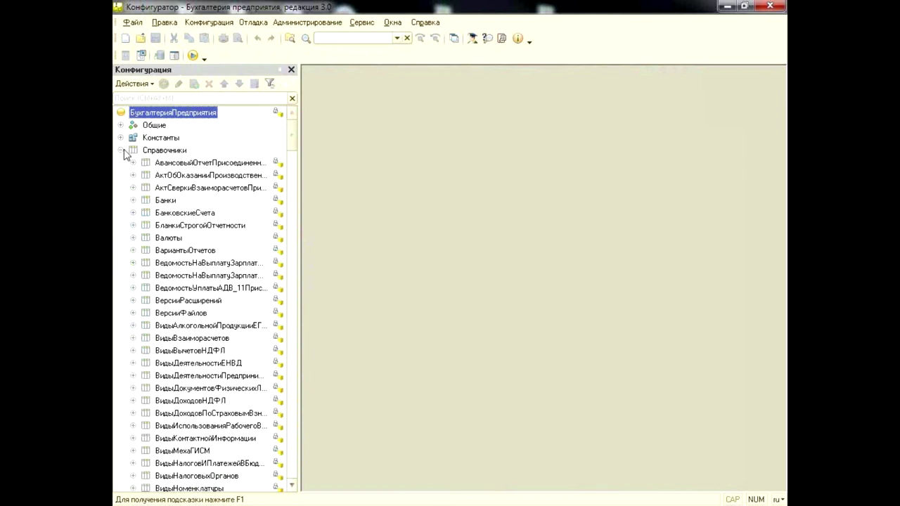
{"action": "left_click", "coordinate": [120, 151]}
{"action": "double_click", "coordinate": [188, 117]}
{"action": "left_click_drag", "start_coordinate": [767, 200], "coordinate": [763, 404]}
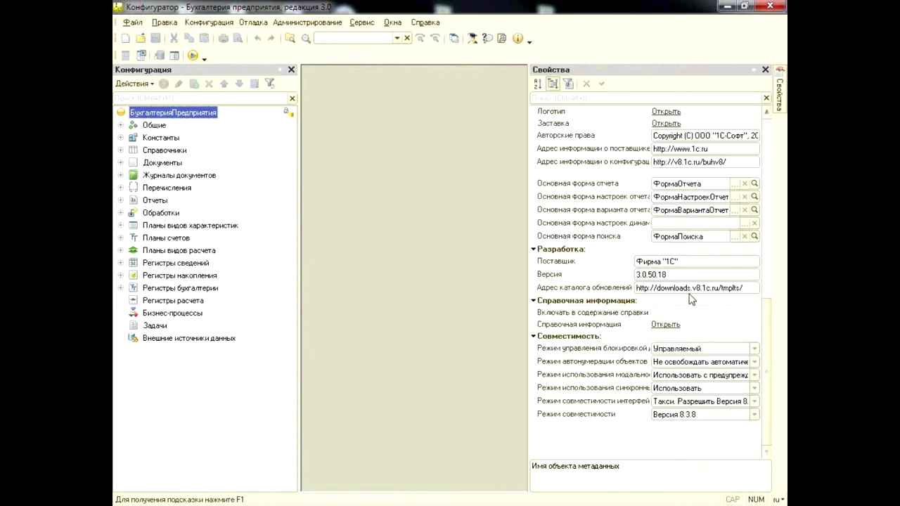
{"action": "left_click", "coordinate": [677, 274]}
{"action": "left_click", "coordinate": [679, 273]}
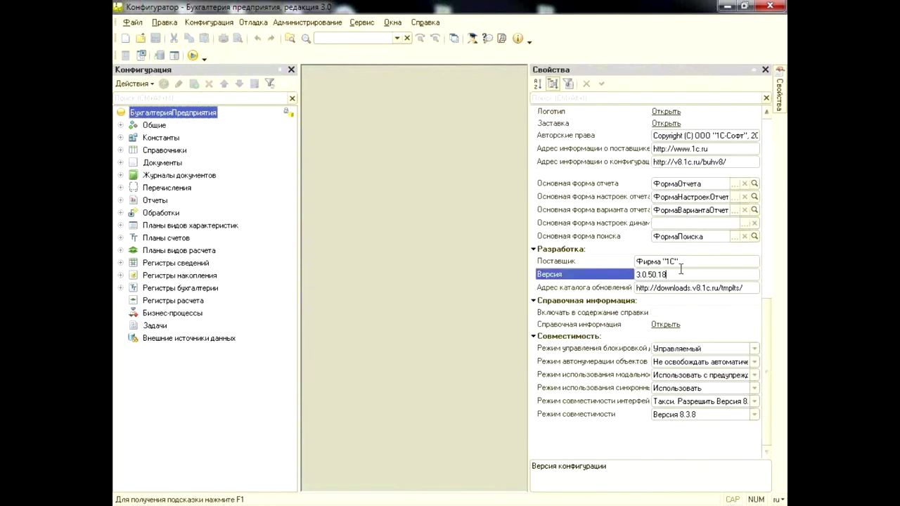
{"action": "left_click", "coordinate": [766, 71]}
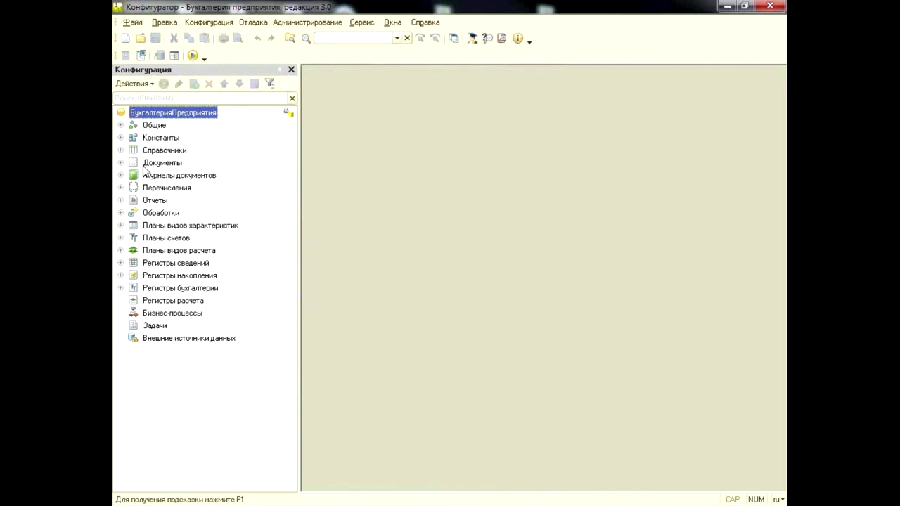
{"action": "left_click", "coordinate": [120, 163]}
{"action": "left_click", "coordinate": [121, 163]}
{"action": "left_click", "coordinate": [121, 163]}
{"action": "left_click", "coordinate": [172, 201]}
{"action": "right_click", "coordinate": [172, 202]}
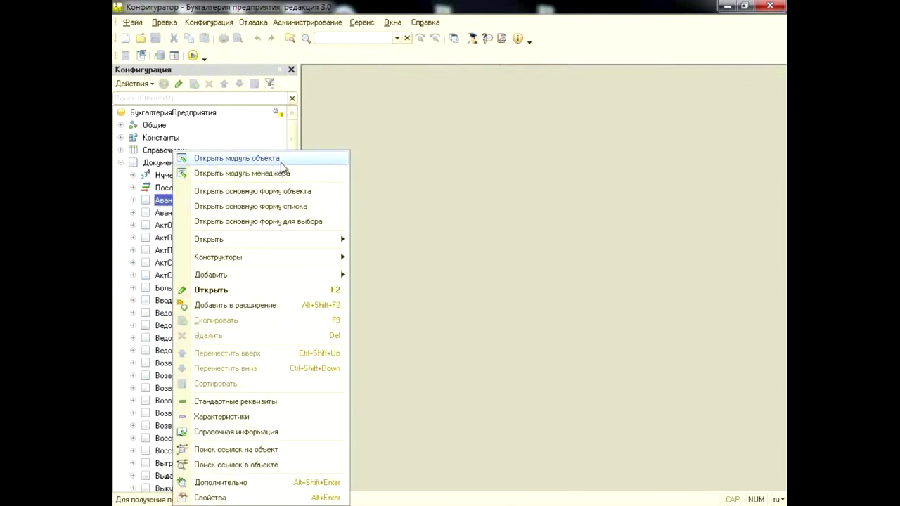
{"action": "left_click", "coordinate": [232, 156]}
{"action": "scroll", "coordinate": [394, 146], "scroll_direction": "down", "scroll_amount": 5}
{"action": "scroll", "coordinate": [394, 146], "scroll_direction": "down", "scroll_amount": 2}
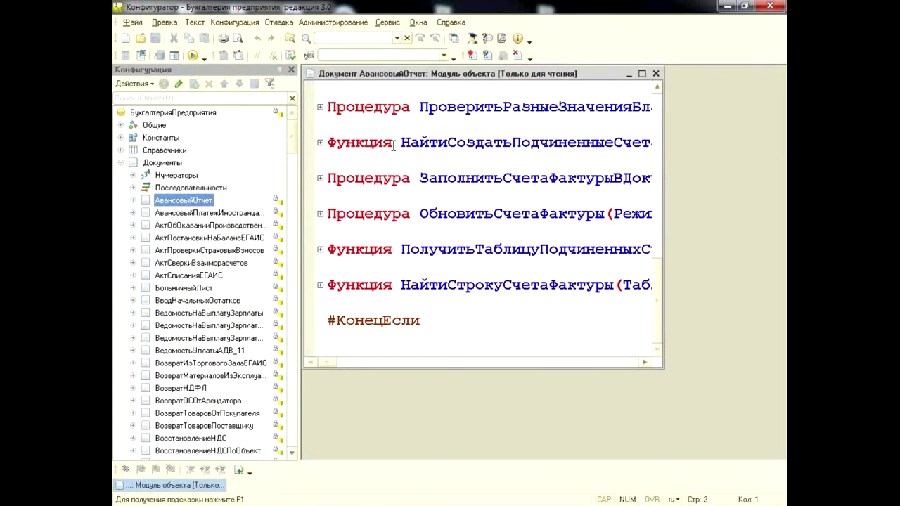
{"action": "scroll", "coordinate": [393, 146], "scroll_direction": "up", "scroll_amount": 10}
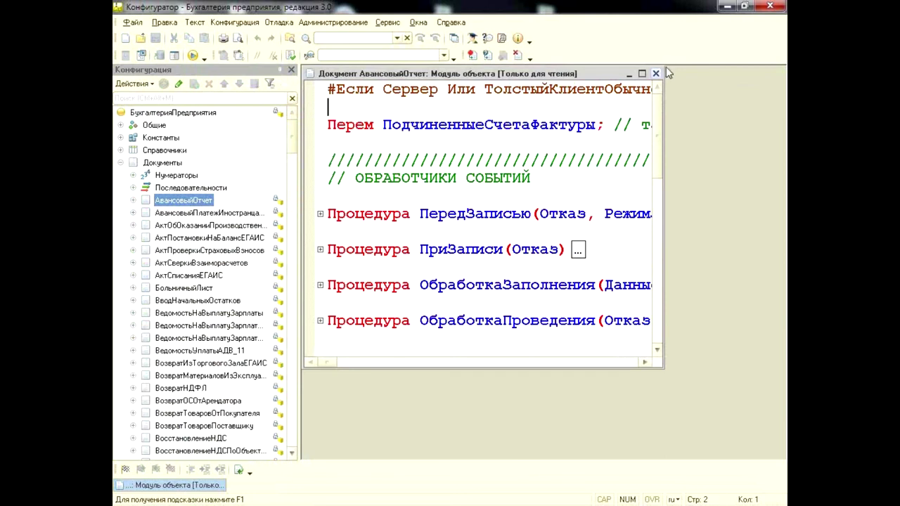
{"action": "key", "text": "Escape"}
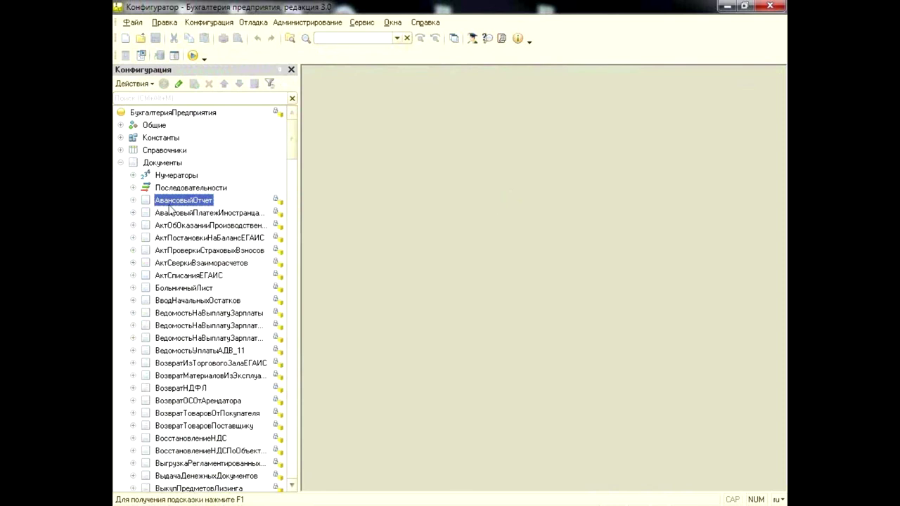
{"action": "left_click", "coordinate": [120, 163]}
{"action": "left_click", "coordinate": [169, 116]}
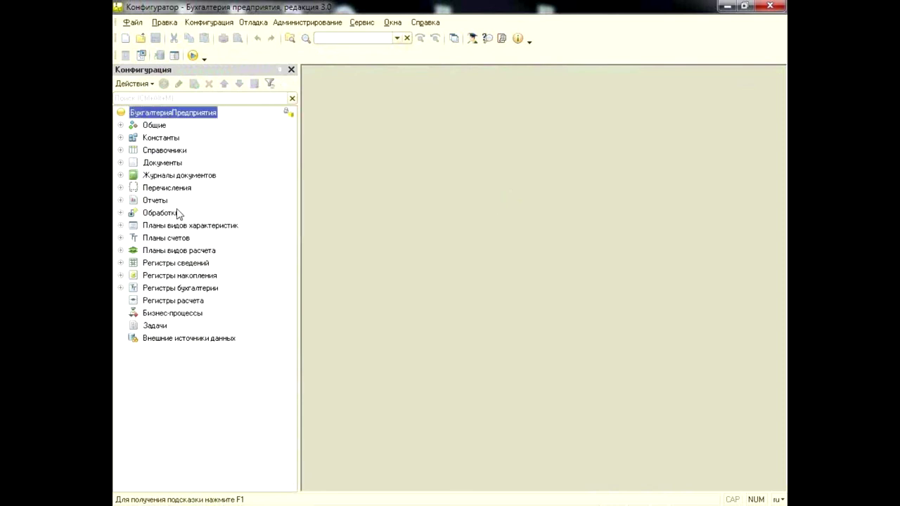
{"action": "left_click", "coordinate": [228, 23]}
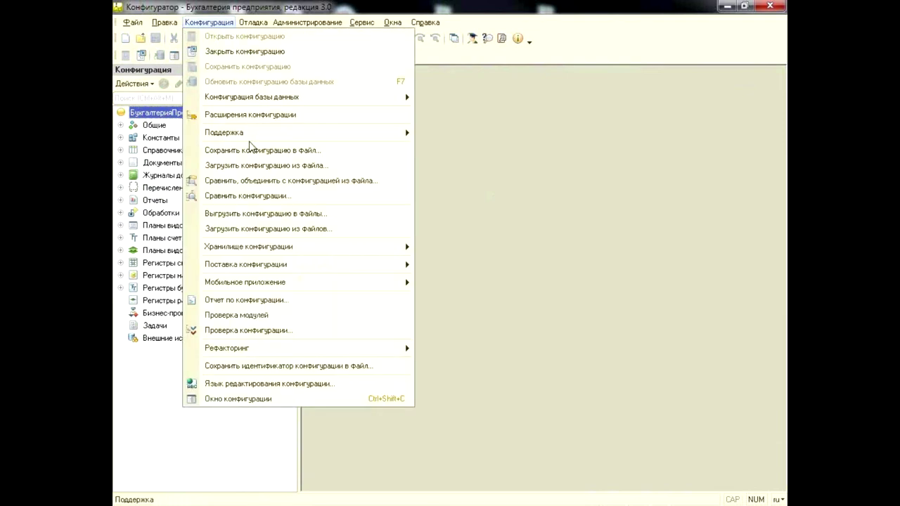
{"action": "mouse_move", "coordinate": [246, 134]}
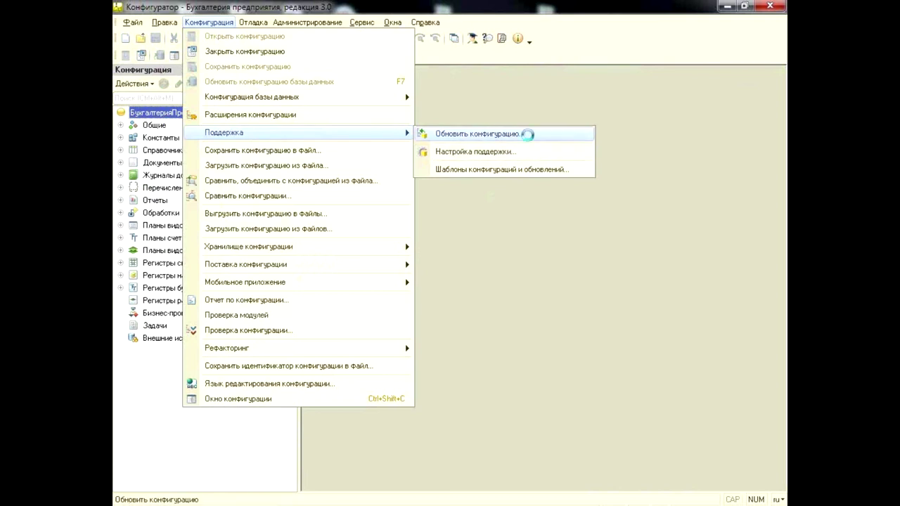
{"action": "left_click", "coordinate": [527, 135]}
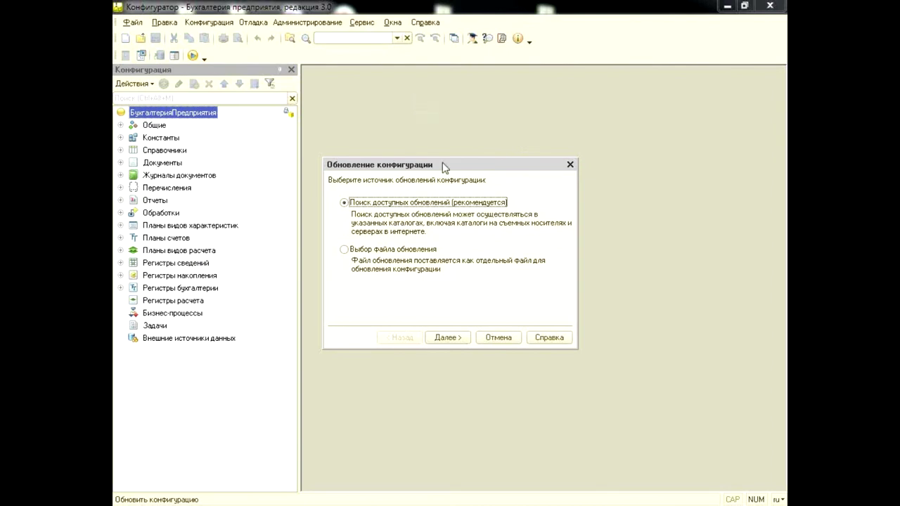
{"action": "left_click_drag", "start_coordinate": [446, 166], "coordinate": [462, 121]}
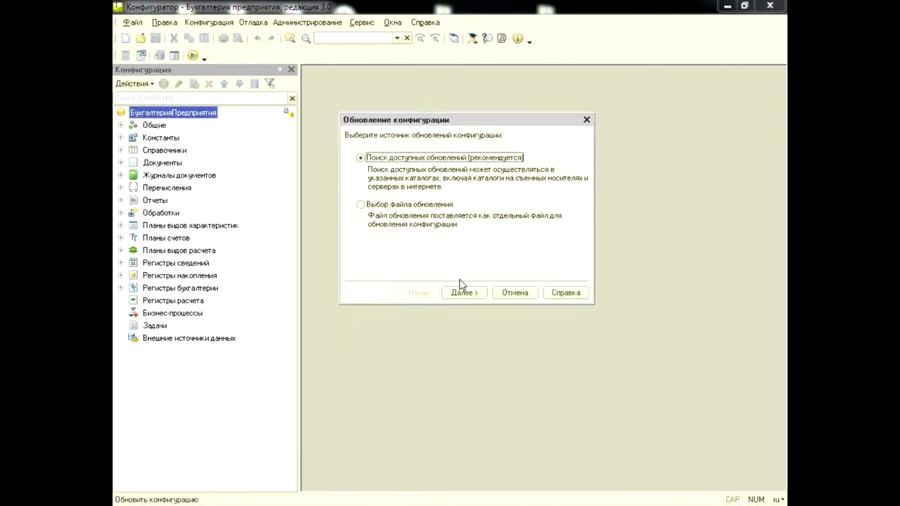
{"action": "left_click", "coordinate": [437, 206]}
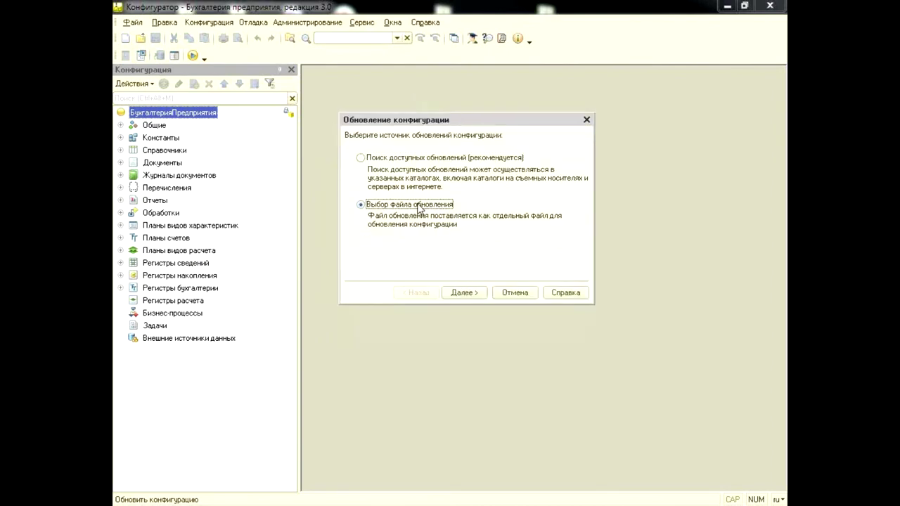
{"action": "left_click", "coordinate": [417, 161]}
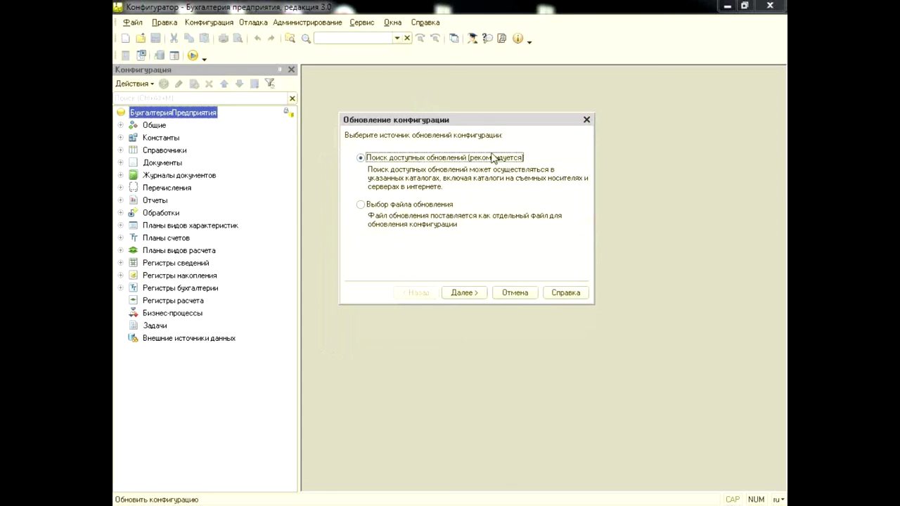
{"action": "left_click", "coordinate": [449, 293]}
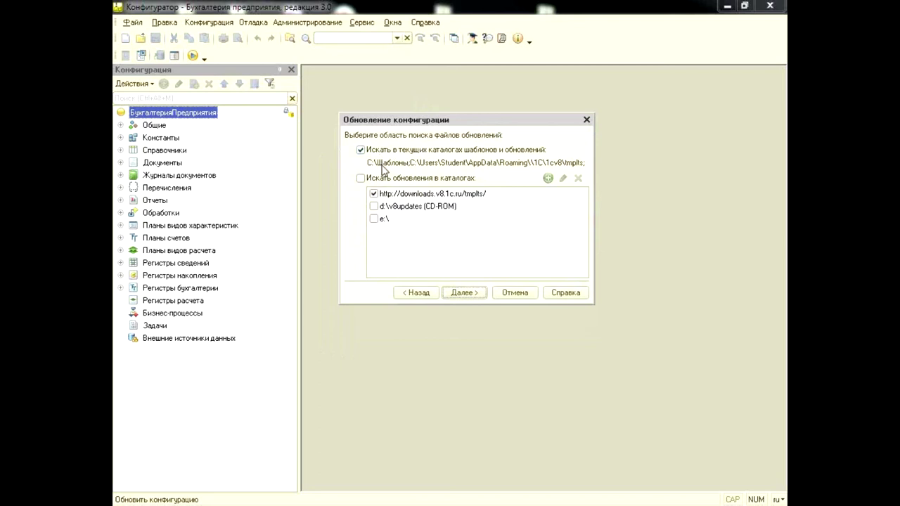
{"action": "left_click", "coordinate": [430, 194]}
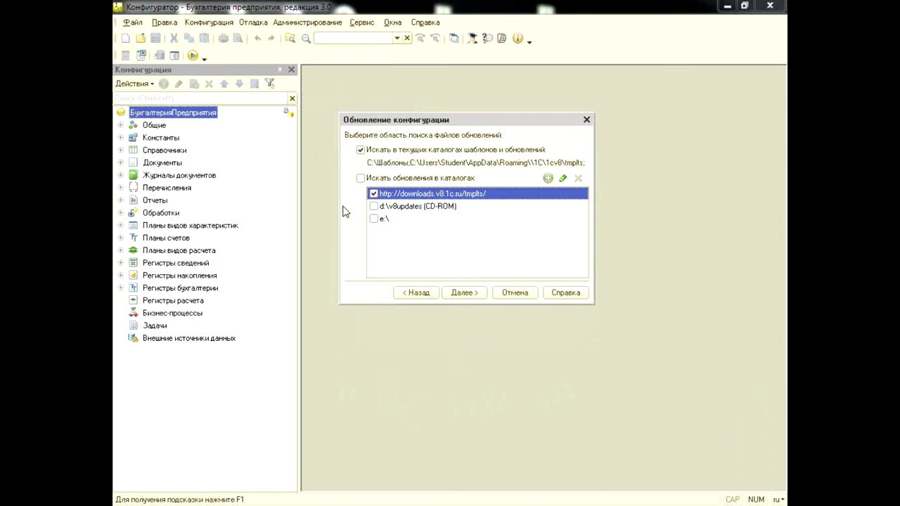
{"action": "left_click", "coordinate": [455, 297]}
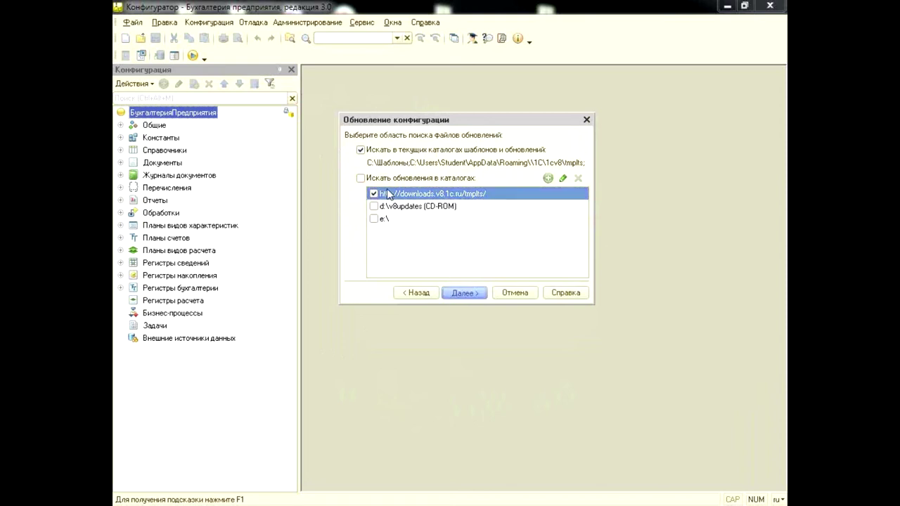
{"action": "left_click", "coordinate": [465, 294]}
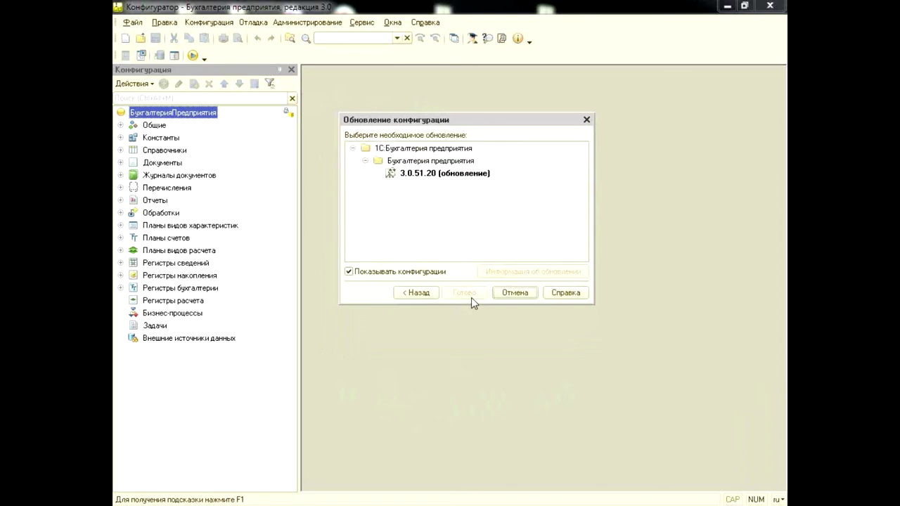
{"action": "left_click", "coordinate": [430, 174]}
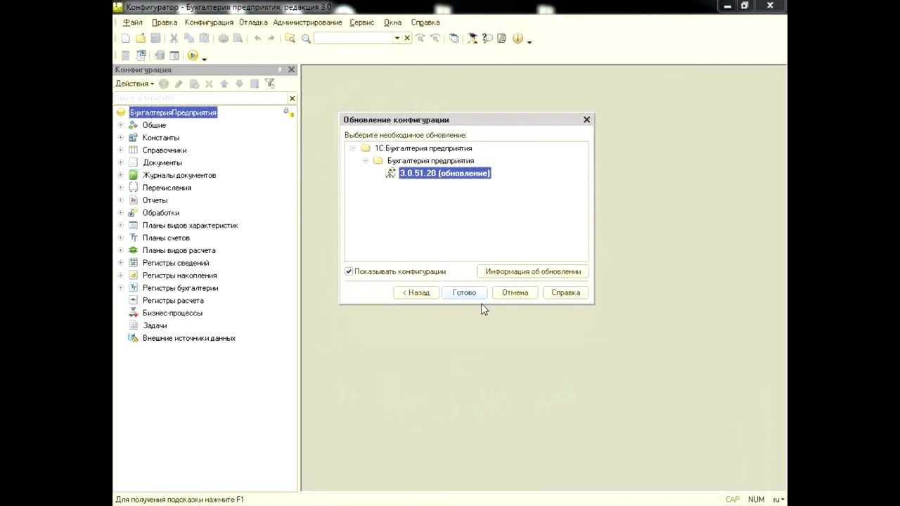
{"action": "left_click", "coordinate": [518, 294]}
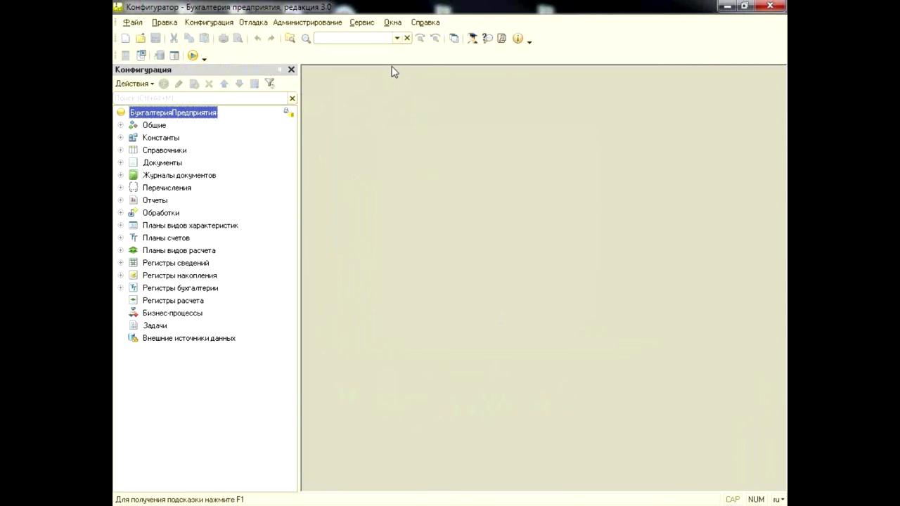
{"action": "left_click", "coordinate": [361, 22]}
Launch user mode, expand Справочники, and view then close the first catalog's object module
{"action": "left_click", "coordinate": [372, 39]}
{"action": "left_click", "coordinate": [121, 149]}
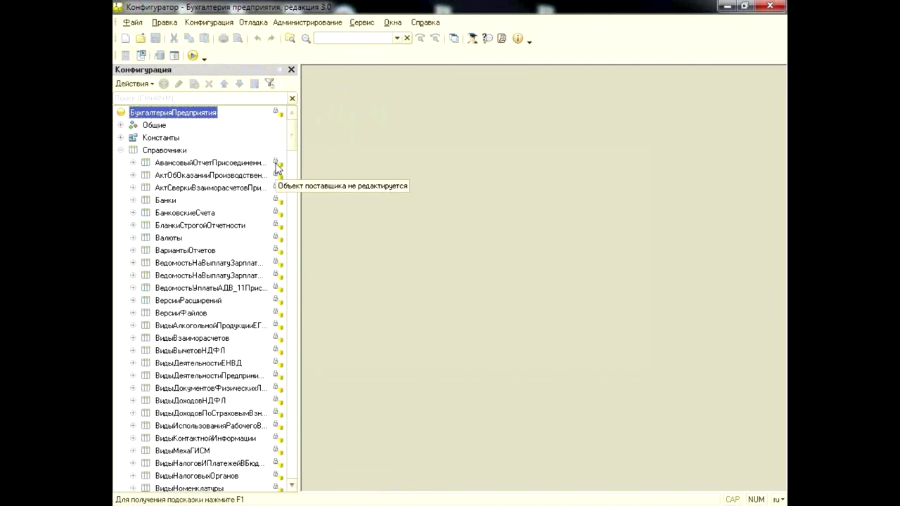
{"action": "right_click", "coordinate": [239, 163]}
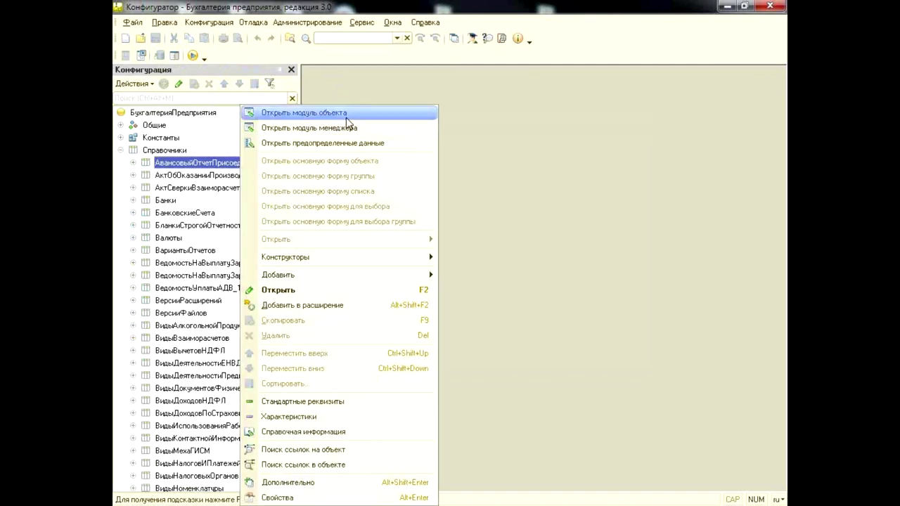
{"action": "key", "text": "Escape"}
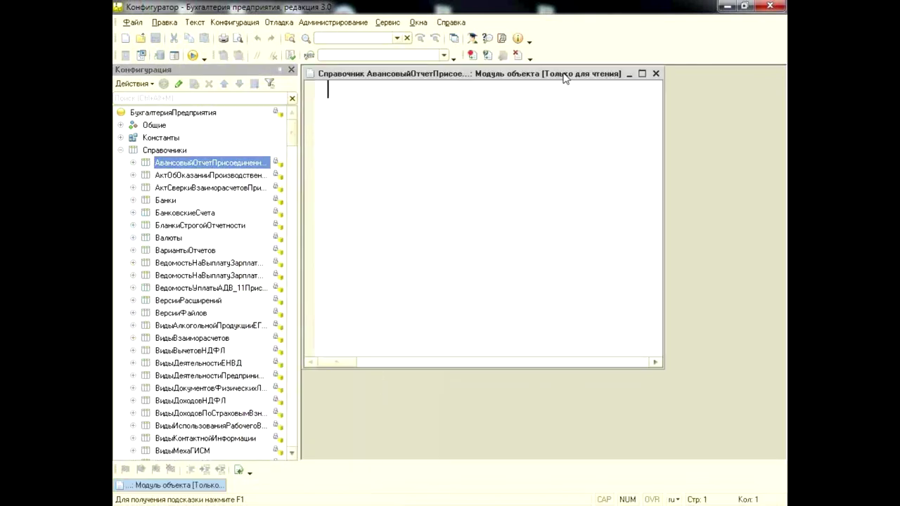
{"action": "left_click", "coordinate": [656, 74]}
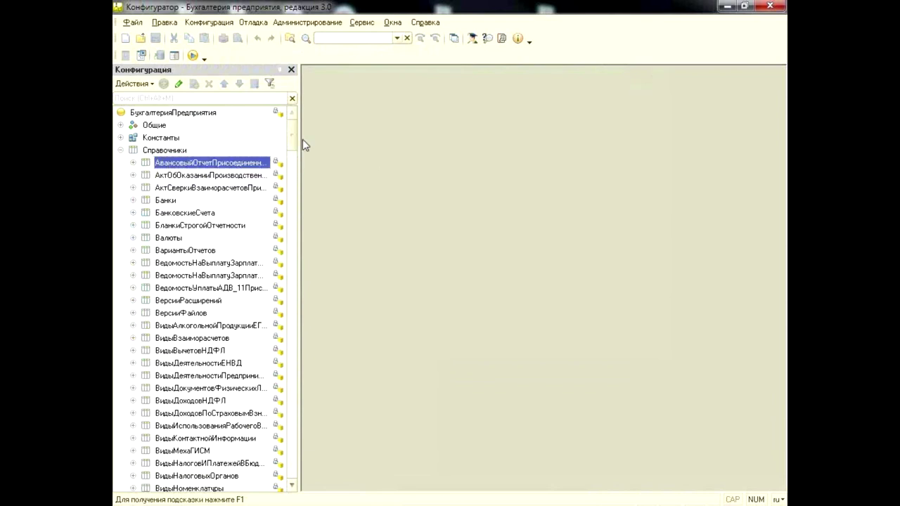
Collapse Справочники and bring up actions for the root БухгалтерияПредприятия
{"action": "left_click", "coordinate": [121, 150]}
{"action": "left_click", "coordinate": [201, 114]}
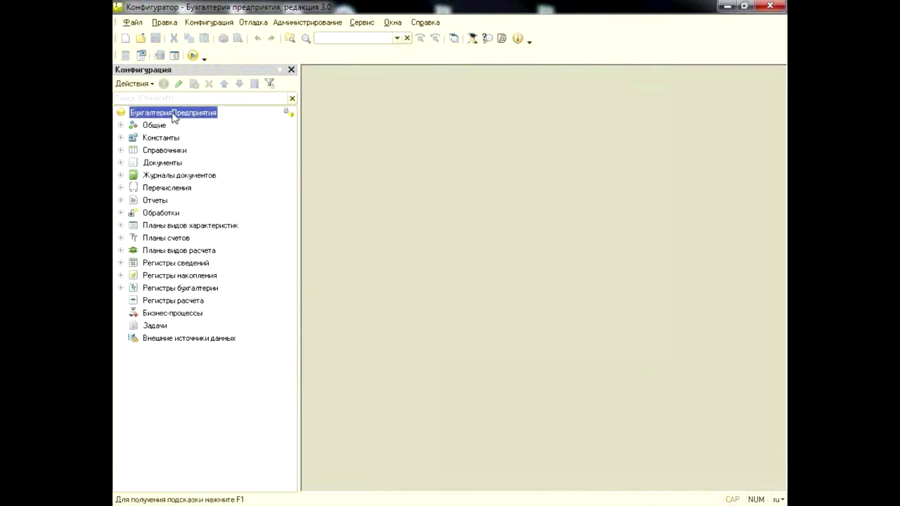
{"action": "right_click", "coordinate": [172, 114]}
Dismiss the root's actions, read the lock icon tooltip, and minimise the Configurator
{"action": "key", "text": "Escape"}
{"action": "mouse_move", "coordinate": [290, 112]}
{"action": "mouse_move", "coordinate": [287, 118]}
{"action": "left_click", "coordinate": [727, 7]}
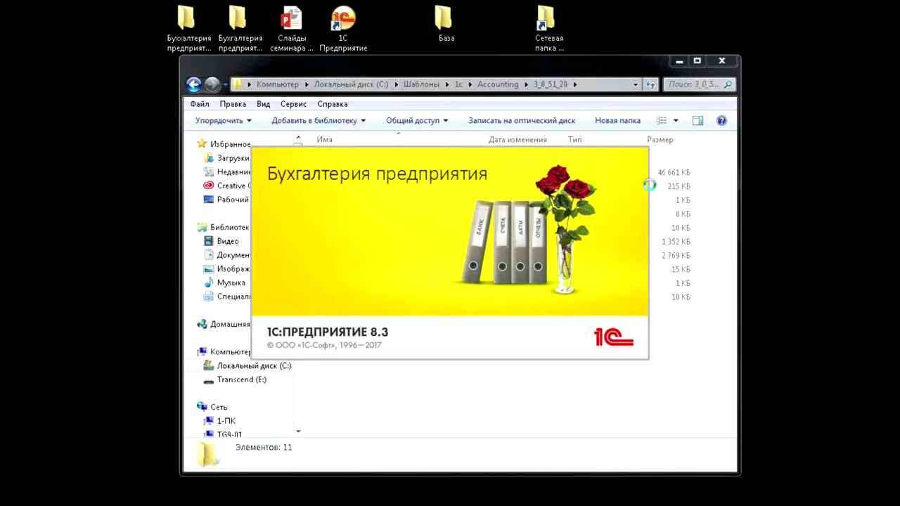
Minimise the Explorer folder window to bring the Configurator back
{"action": "left_click", "coordinate": [678, 59]}
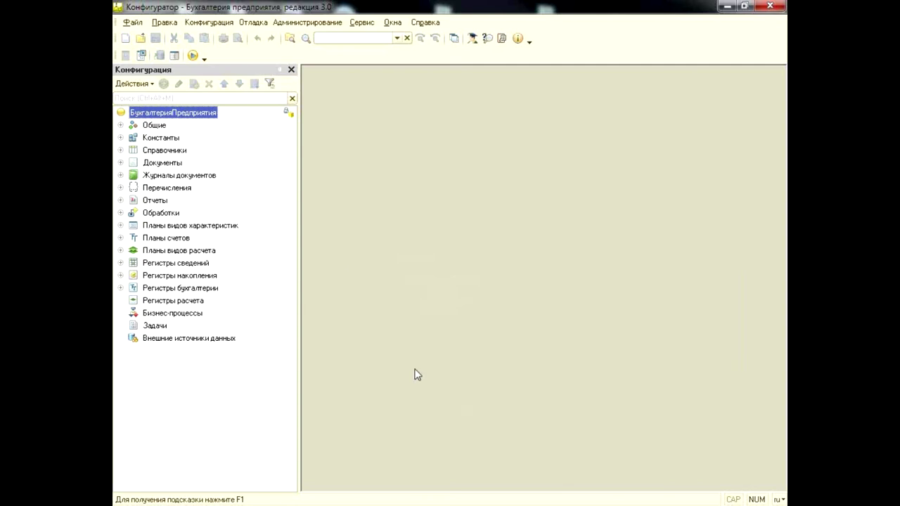
{"action": "mouse_move", "coordinate": [292, 115]}
{"action": "right_click", "coordinate": [164, 140]}
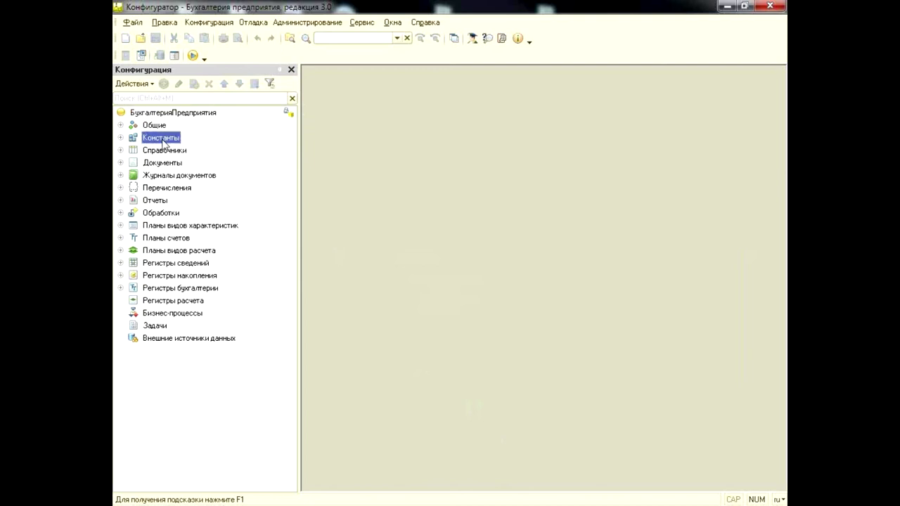
{"action": "left_click", "coordinate": [120, 137]}
{"action": "right_click", "coordinate": [160, 164]}
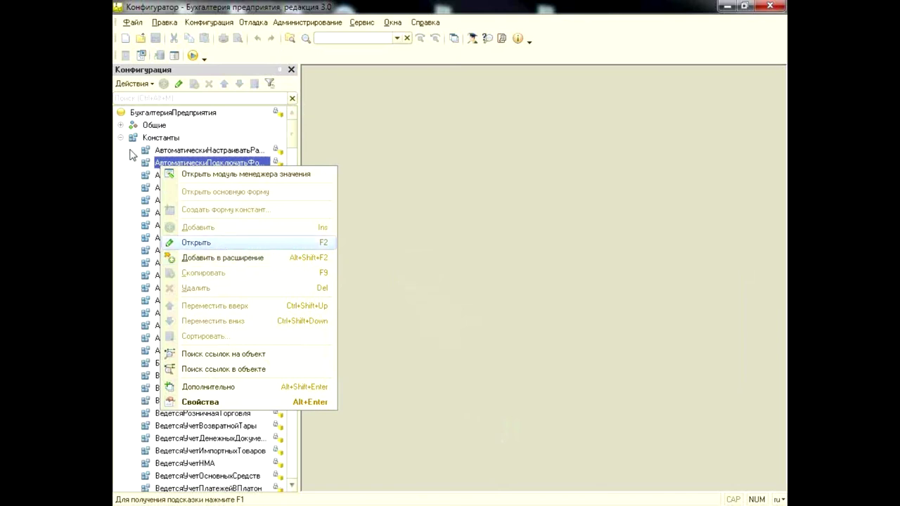
{"action": "left_click", "coordinate": [121, 138]}
{"action": "left_click", "coordinate": [121, 162]}
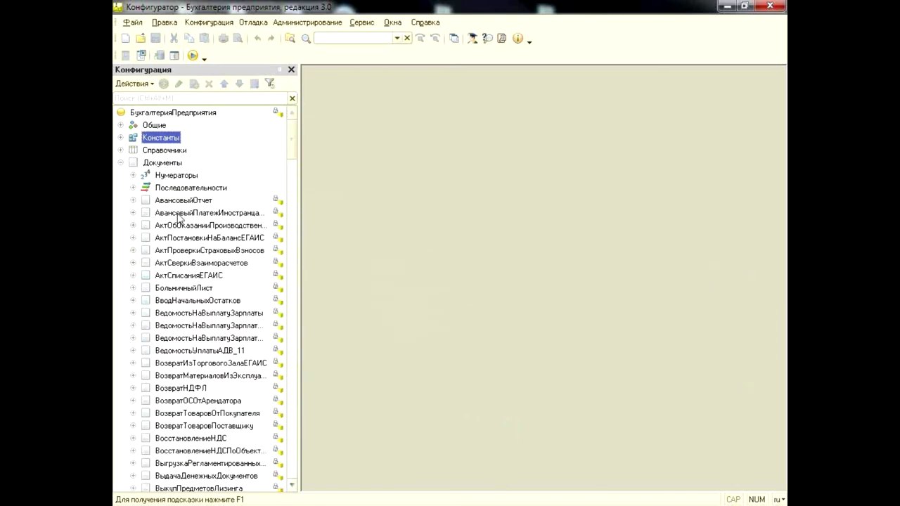
{"action": "left_click", "coordinate": [134, 201]}
{"action": "left_click", "coordinate": [145, 239]}
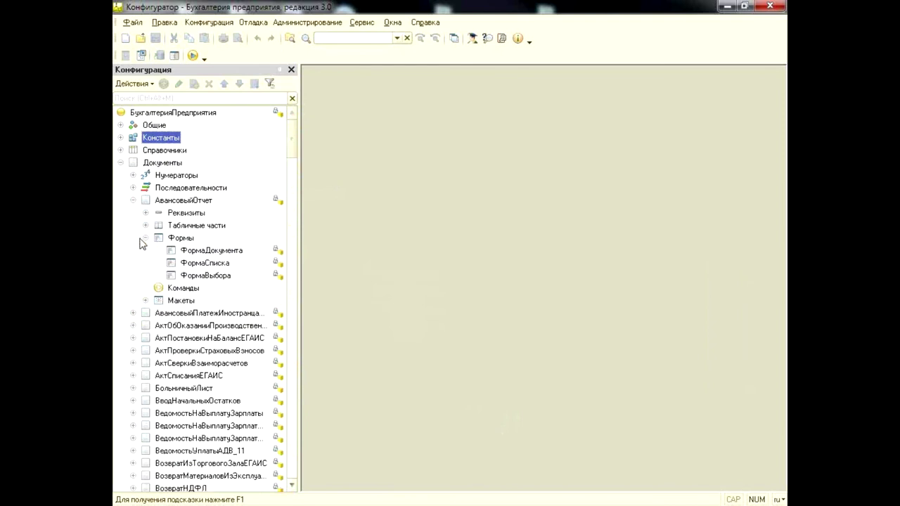
{"action": "left_click", "coordinate": [211, 251]}
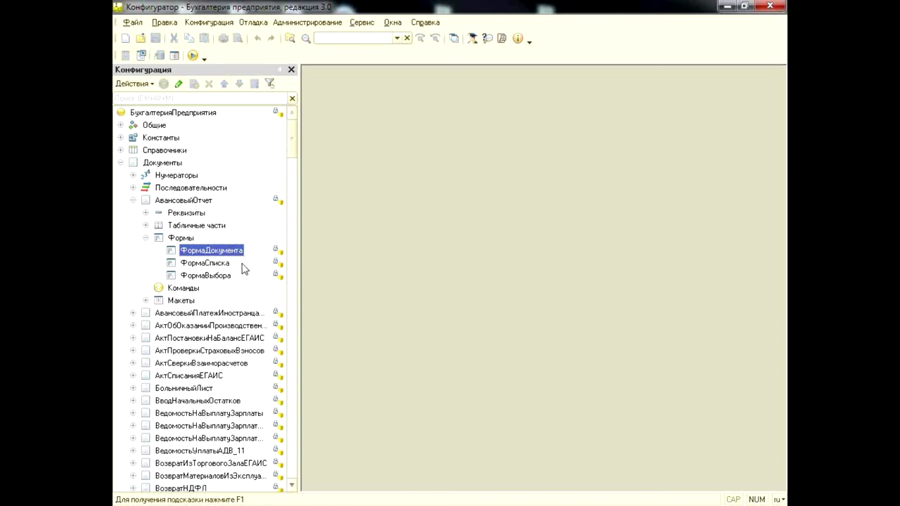
{"action": "left_click", "coordinate": [147, 237]}
{"action": "left_click", "coordinate": [133, 200]}
{"action": "left_click", "coordinate": [120, 162]}
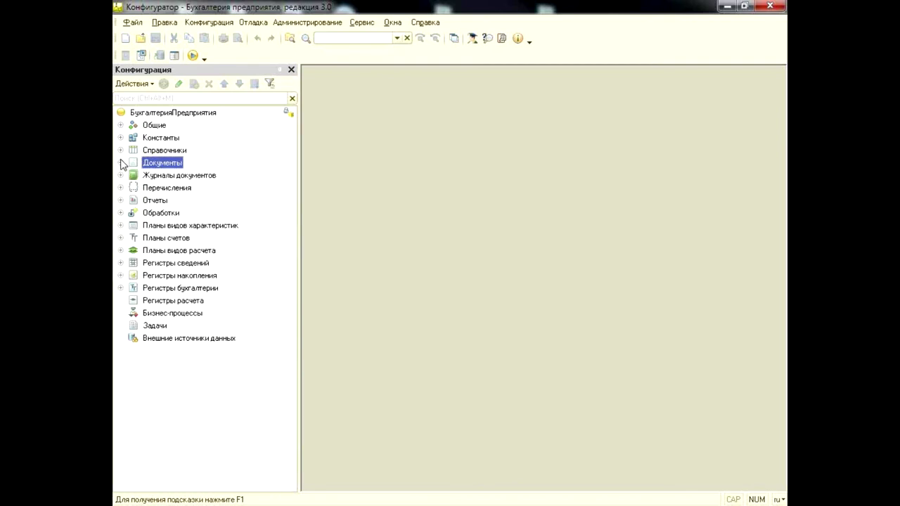
{"action": "left_click", "coordinate": [196, 113]}
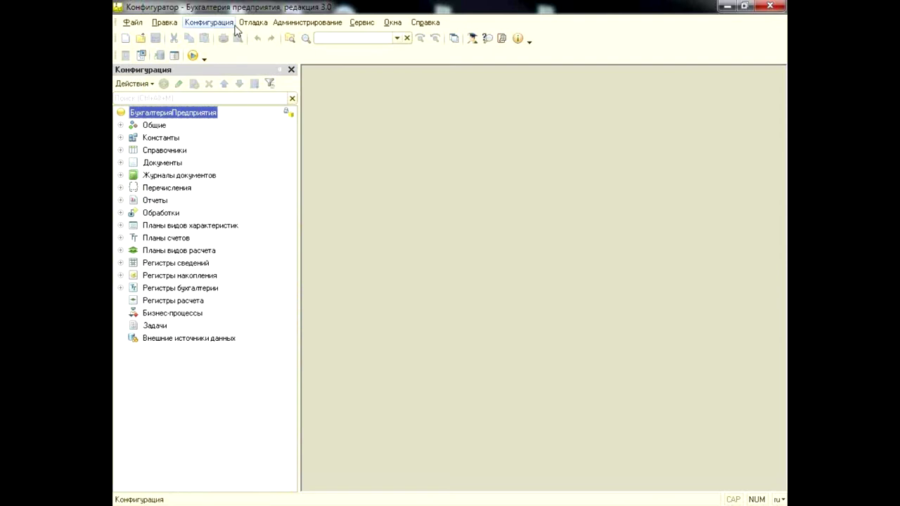
{"action": "left_click", "coordinate": [209, 22]}
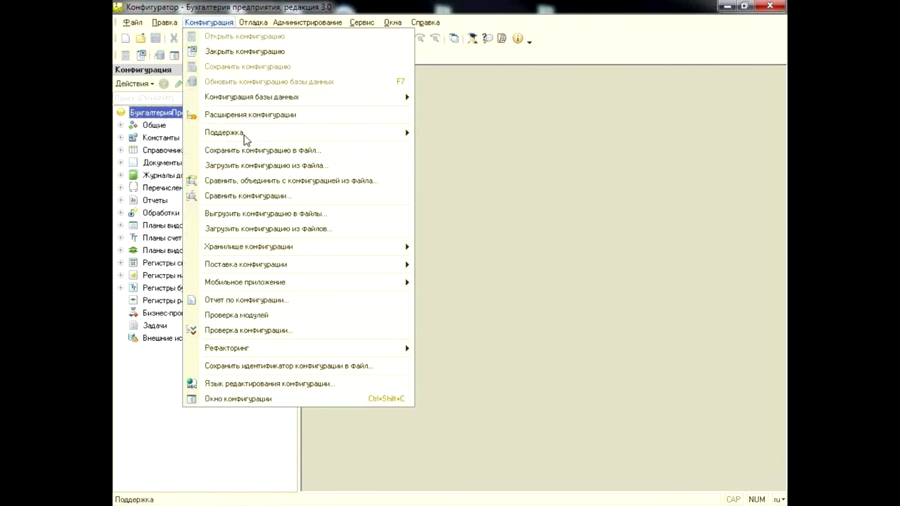
View the Настройка поддержки dialog for version 3.0.50.18, then close it
{"action": "mouse_move", "coordinate": [372, 136]}
{"action": "left_click", "coordinate": [419, 153]}
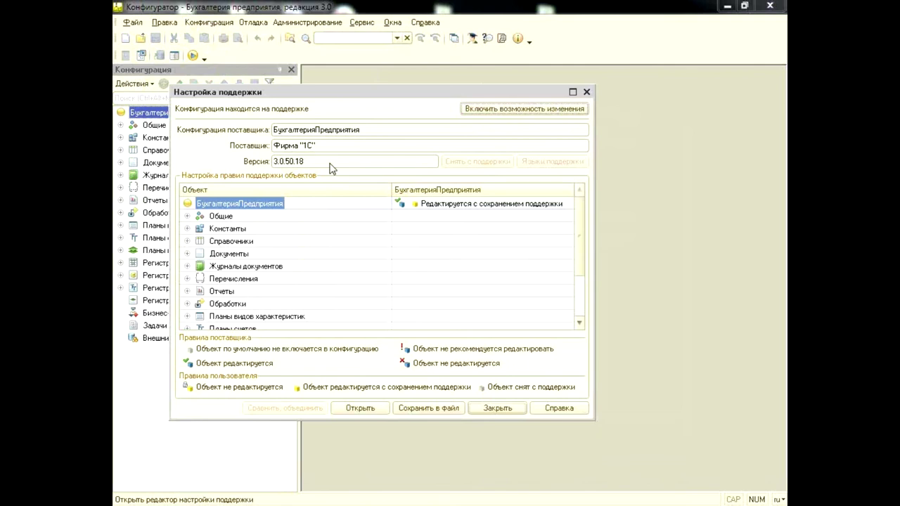
{"action": "left_click", "coordinate": [591, 91]}
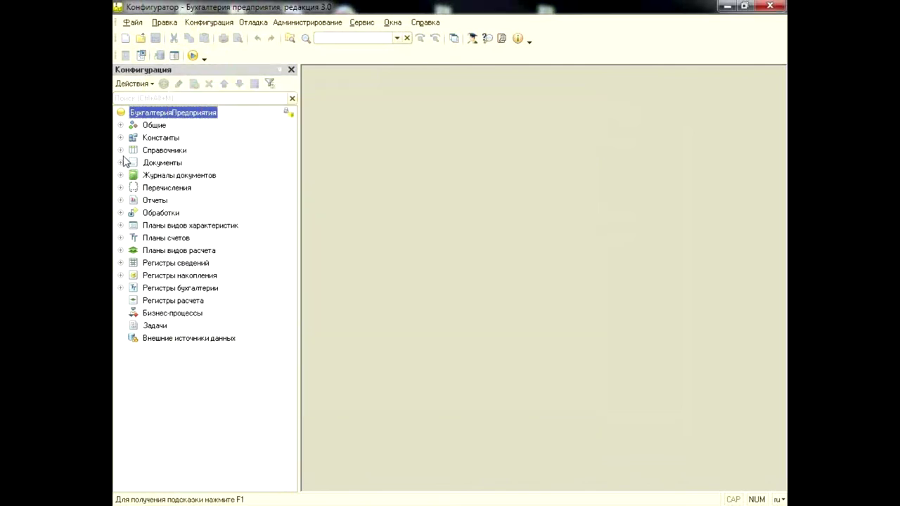
Expand Документы > АвансовыйОтчет > Формы and select ФормаДокумента
{"action": "left_click", "coordinate": [121, 150]}
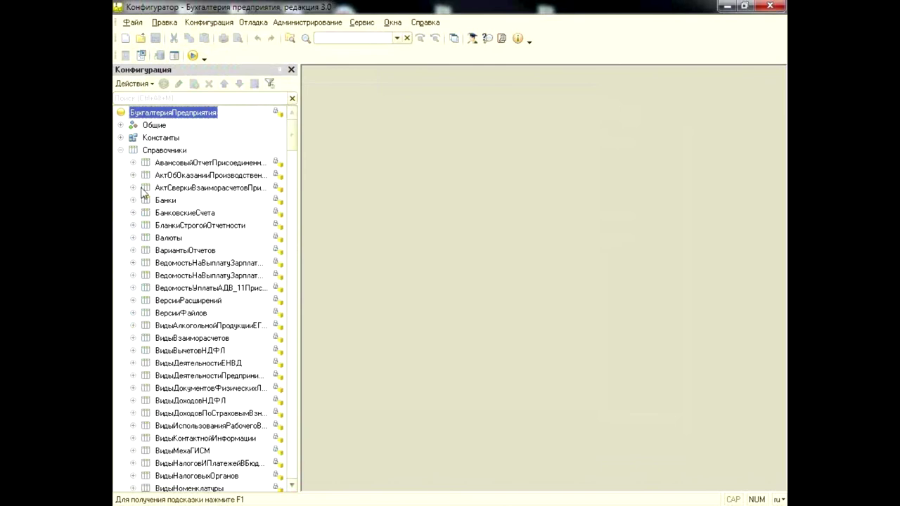
{"action": "left_click", "coordinate": [121, 151]}
{"action": "left_click", "coordinate": [121, 163]}
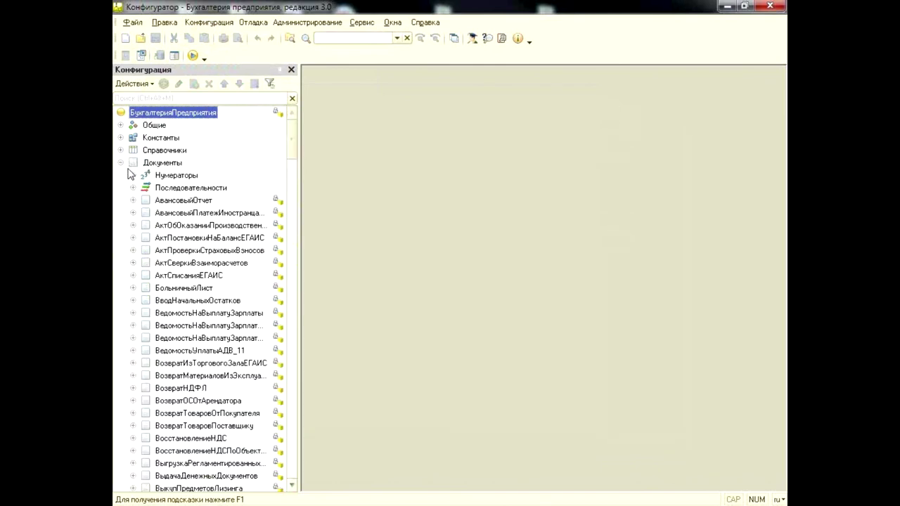
{"action": "left_click", "coordinate": [133, 201]}
{"action": "left_click", "coordinate": [146, 212]}
{"action": "left_click", "coordinate": [145, 212]}
{"action": "left_click", "coordinate": [145, 237]}
{"action": "left_click", "coordinate": [186, 251]}
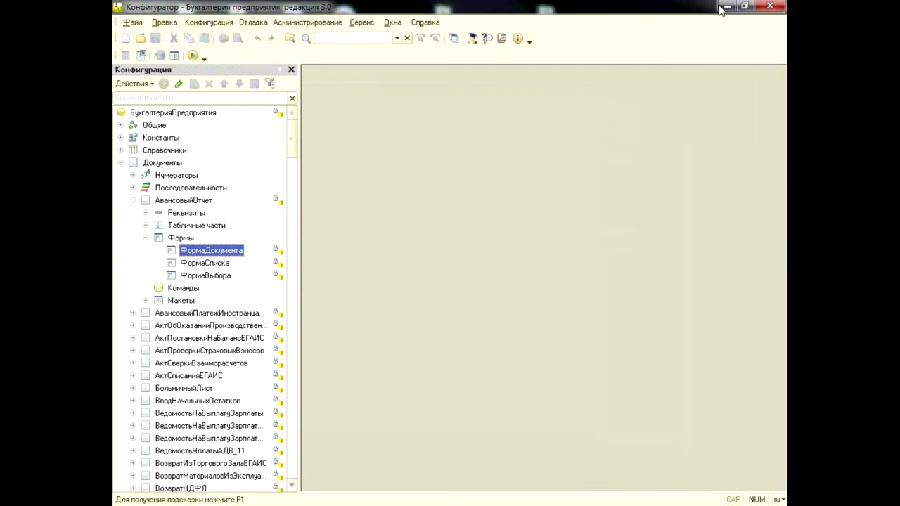
Toggle menu focus with Alt, then try opening the ФормаДокумента form
{"action": "key", "text": "alt"}
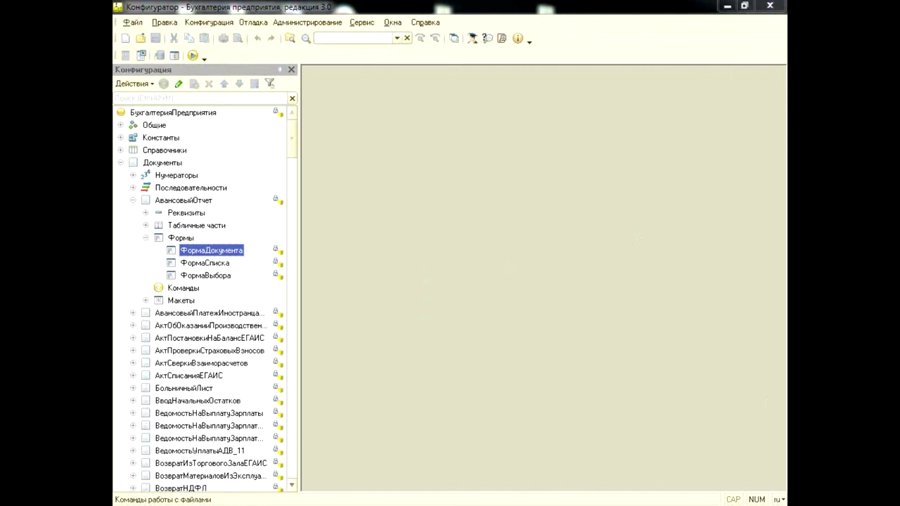
{"action": "key", "text": "alt"}
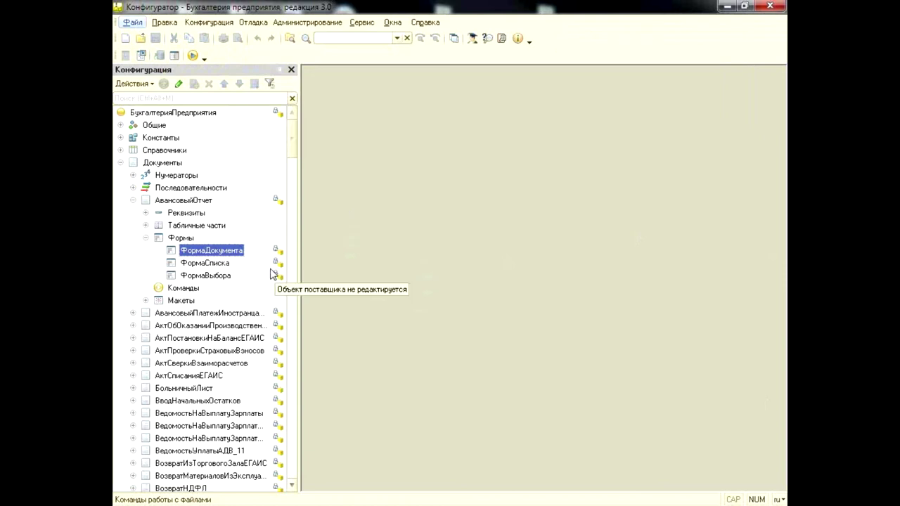
{"action": "left_click", "coordinate": [253, 251]}
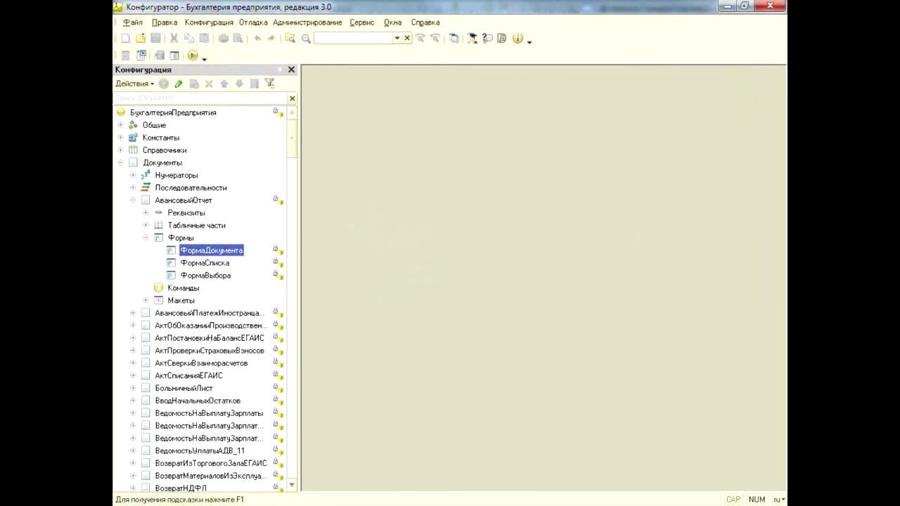
{"action": "double_click", "coordinate": [211, 253]}
Collapse Формы, АвансовыйОтчет and Документы, then select the configuration root
{"action": "left_click", "coordinate": [181, 238]}
{"action": "left_click", "coordinate": [145, 238]}
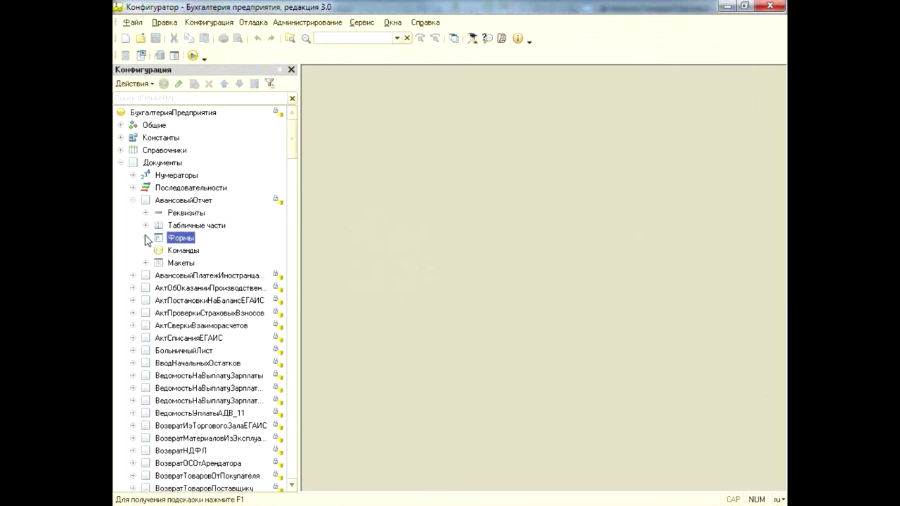
{"action": "left_click", "coordinate": [134, 201]}
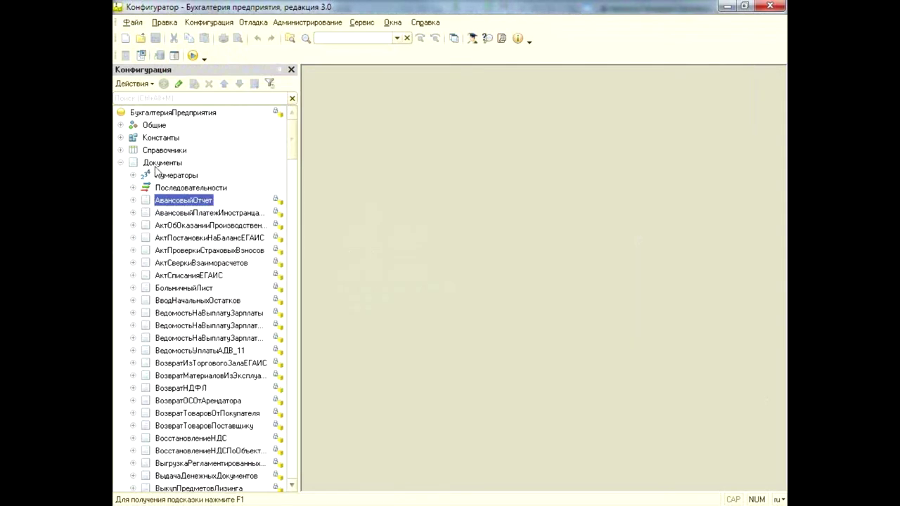
{"action": "left_click", "coordinate": [160, 164]}
{"action": "left_click", "coordinate": [120, 162]}
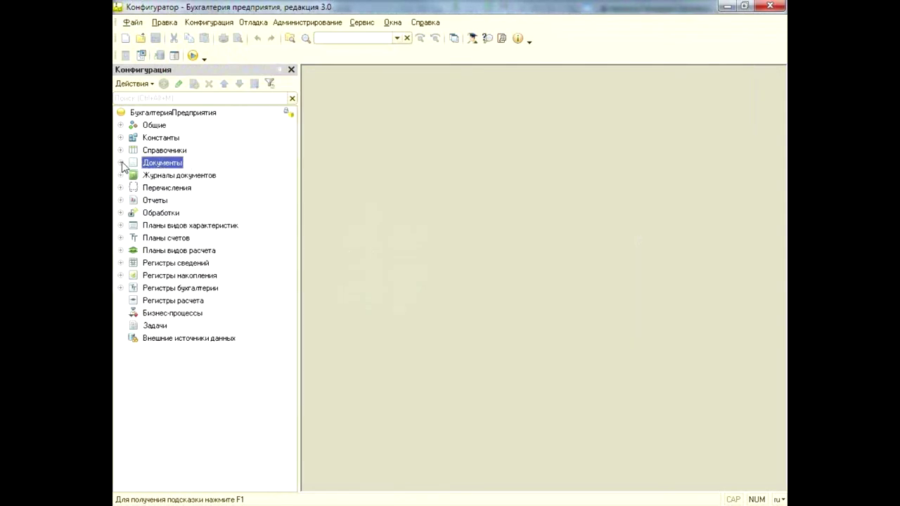
{"action": "left_click", "coordinate": [165, 114]}
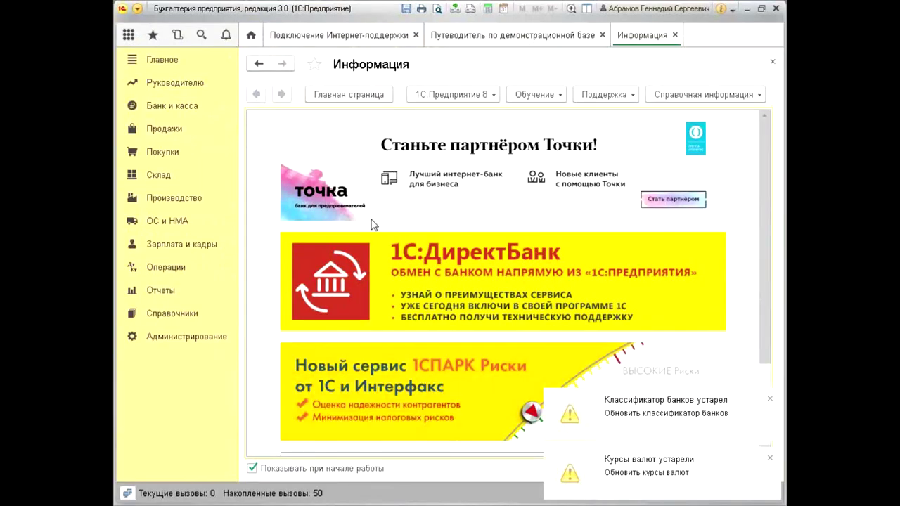
Go to Администрирование > Поддержка и обслуживание and open Установка обновлений
{"action": "left_click", "coordinate": [193, 338]}
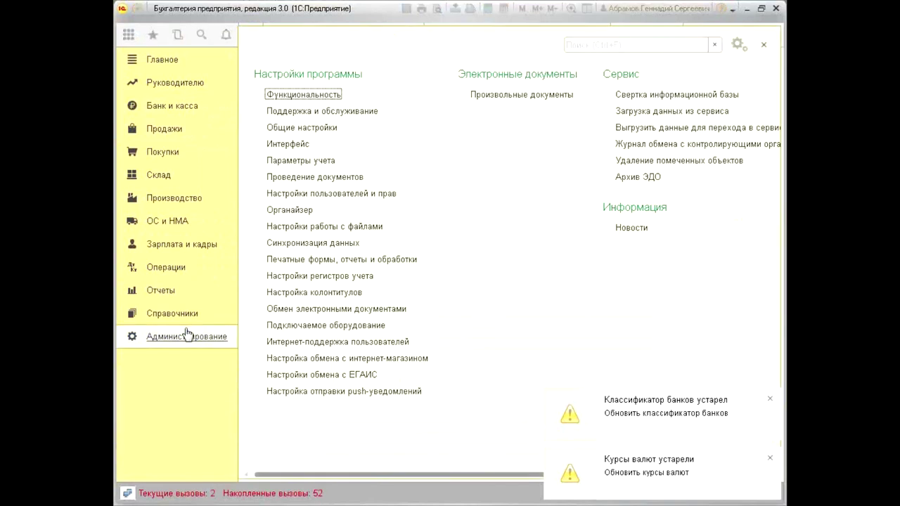
{"action": "left_click", "coordinate": [343, 114]}
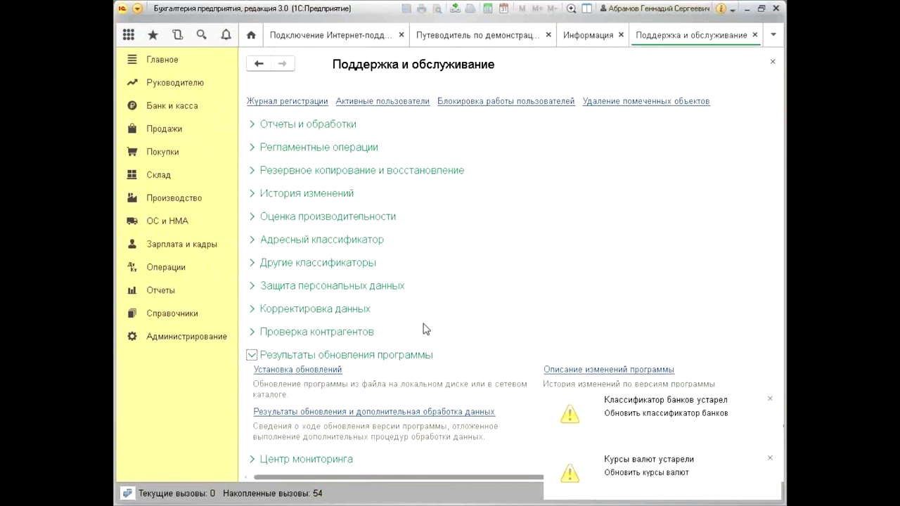
{"action": "left_click", "coordinate": [306, 371]}
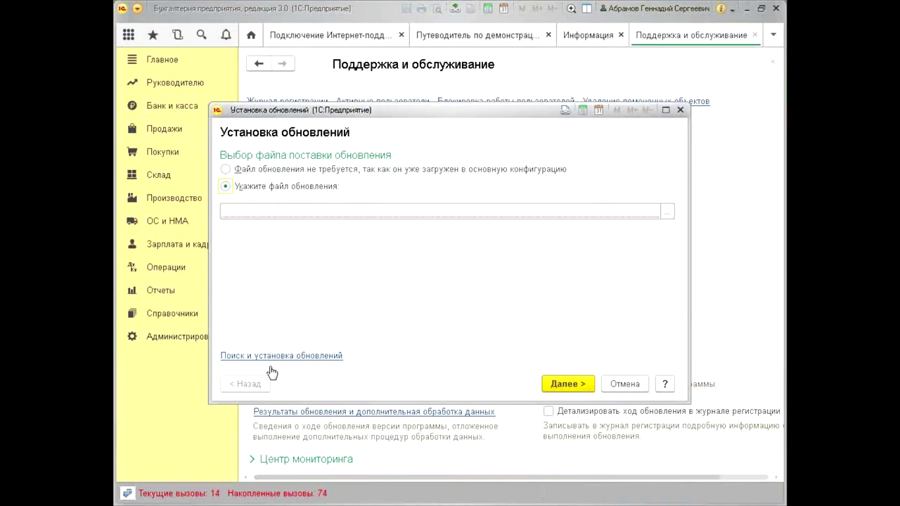
Search online and view details of update 3.0.51.25, leaving the platform update out
{"action": "left_click", "coordinate": [248, 357]}
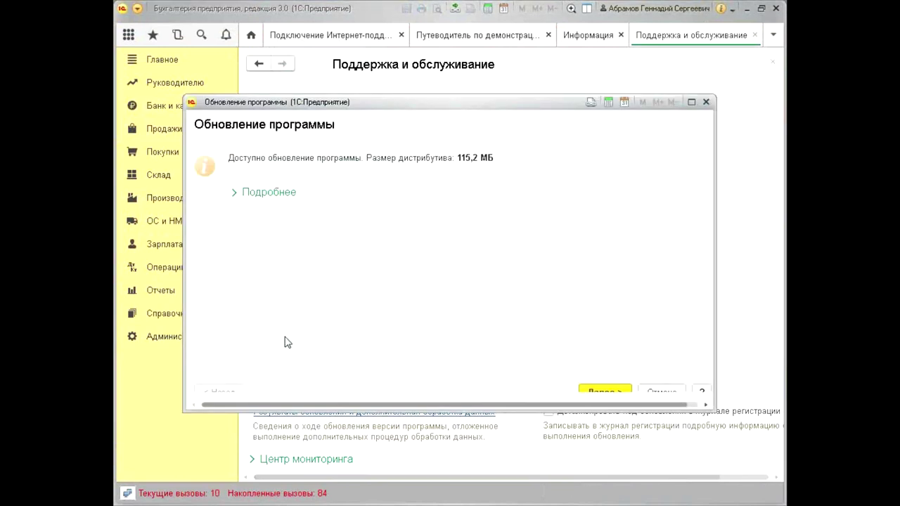
{"action": "left_click", "coordinate": [288, 195]}
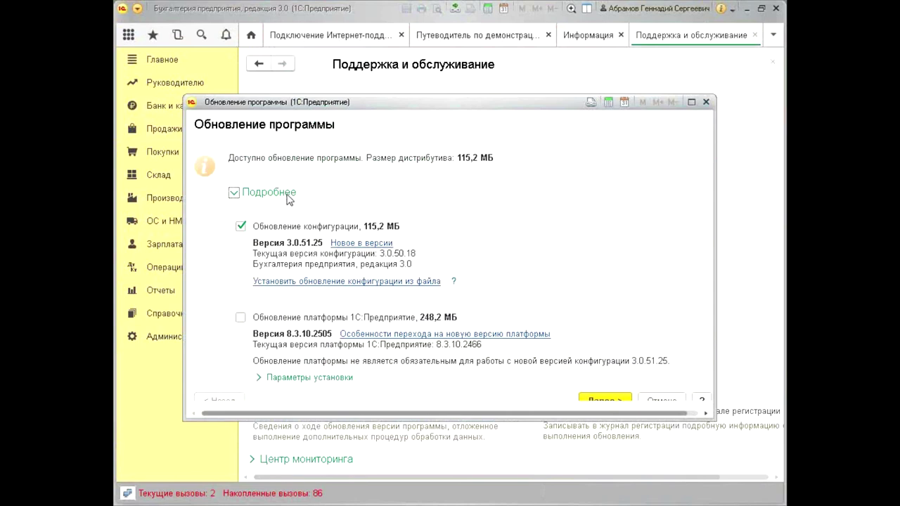
{"action": "left_click", "coordinate": [240, 308]}
{"action": "left_click", "coordinate": [240, 307]}
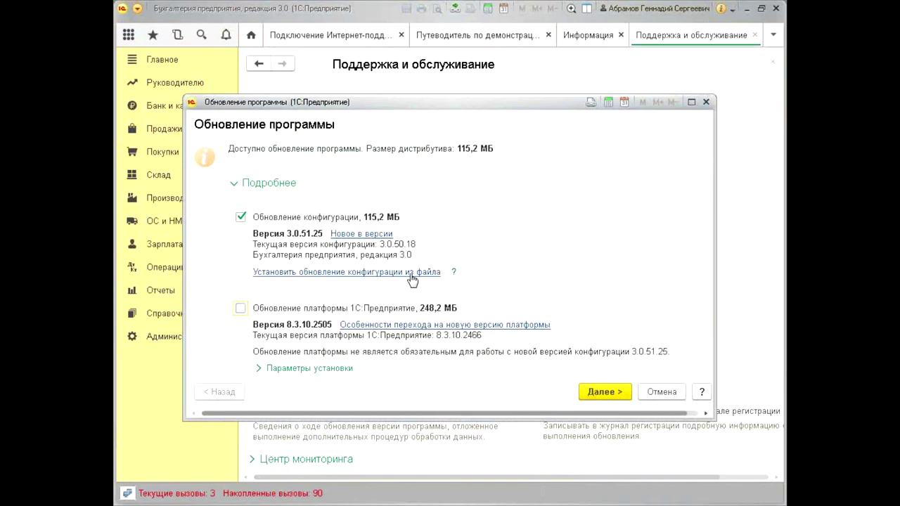
Go back and choose «Установить обновление конфигурации из файла» instead
{"action": "left_click", "coordinate": [599, 396]}
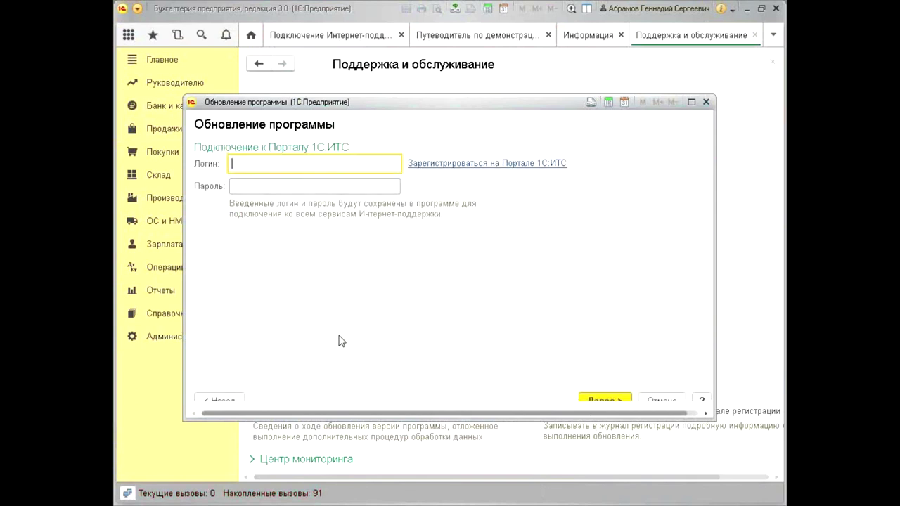
{"action": "left_click", "coordinate": [232, 400]}
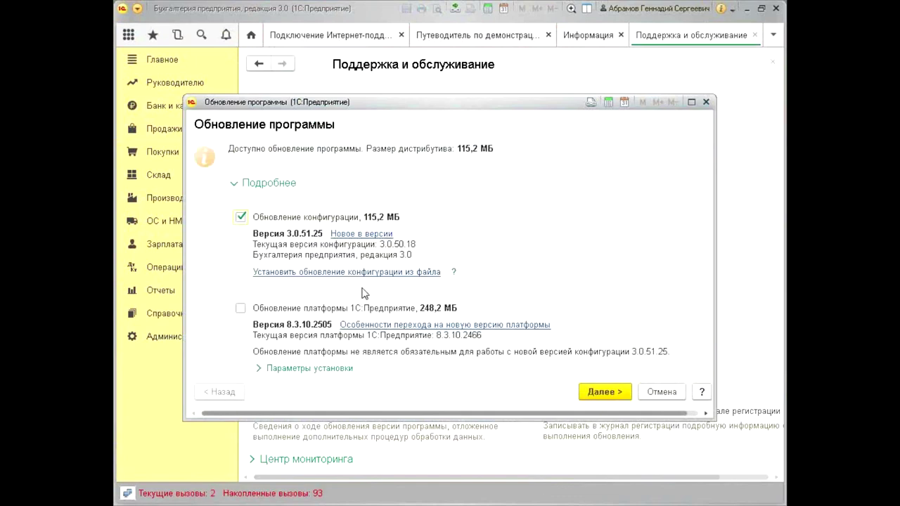
{"action": "left_click", "coordinate": [362, 273]}
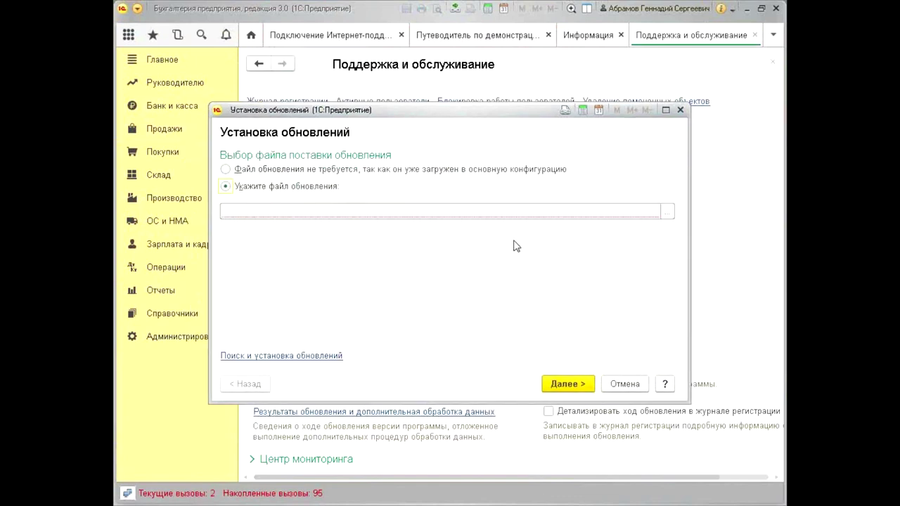
Accept the security warning, pick 1cv8.cfu from C:\Шаблоны\1c\Accounting\3_0_51_20, and proceed with Далее
{"action": "left_click", "coordinate": [664, 211]}
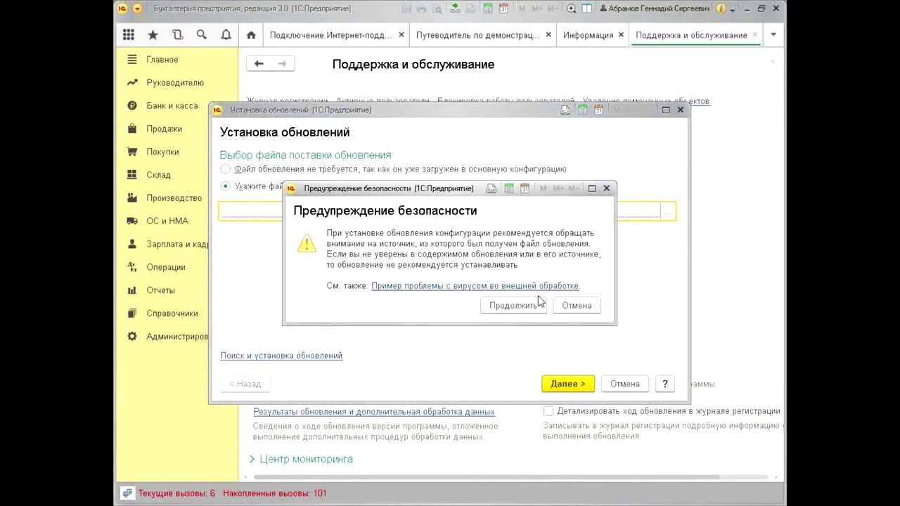
{"action": "left_click", "coordinate": [519, 306]}
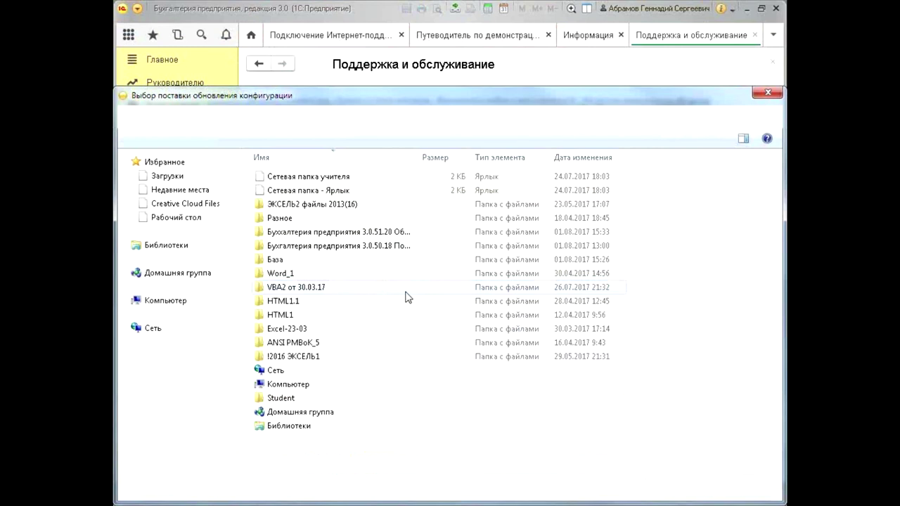
{"action": "left_click", "coordinate": [182, 221]}
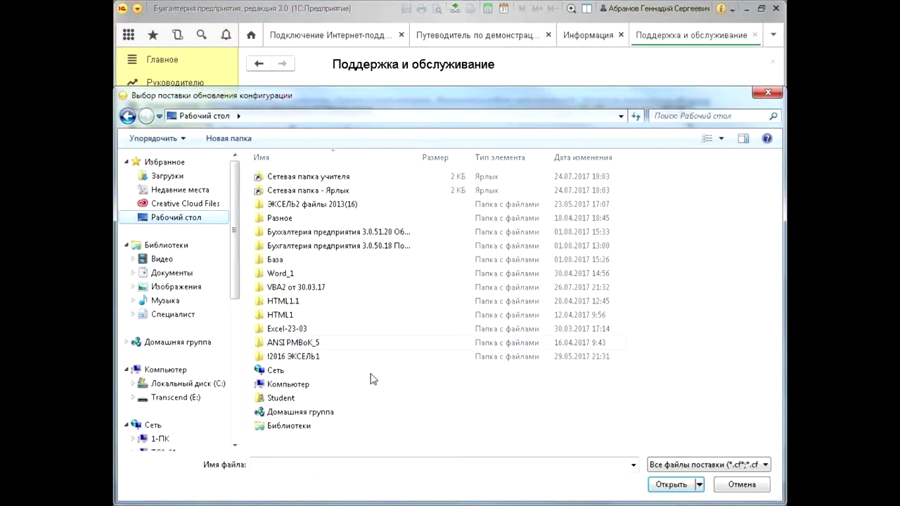
{"action": "left_click", "coordinate": [159, 384]}
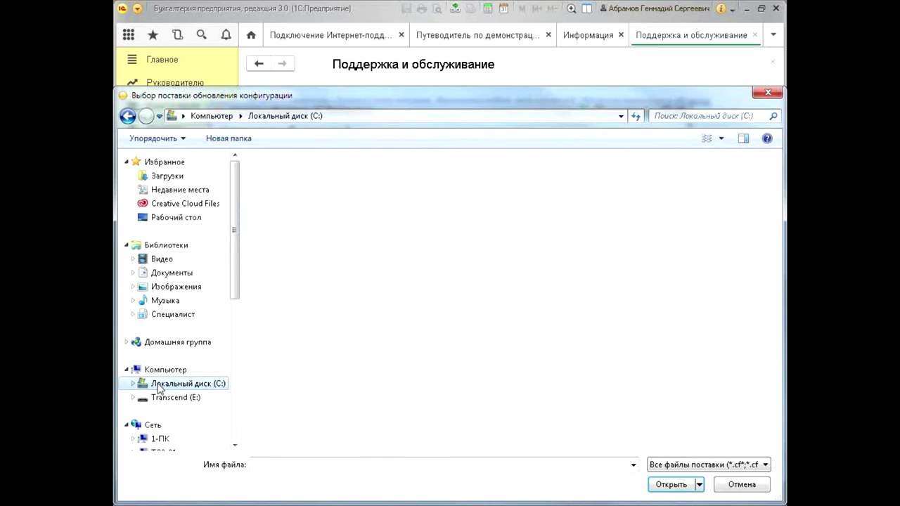
{"action": "double_click", "coordinate": [459, 353]}
{"action": "double_click", "coordinate": [284, 177]}
{"action": "double_click", "coordinate": [285, 177]}
{"action": "double_click", "coordinate": [288, 191]}
{"action": "left_click", "coordinate": [289, 194]}
{"action": "double_click", "coordinate": [289, 196]}
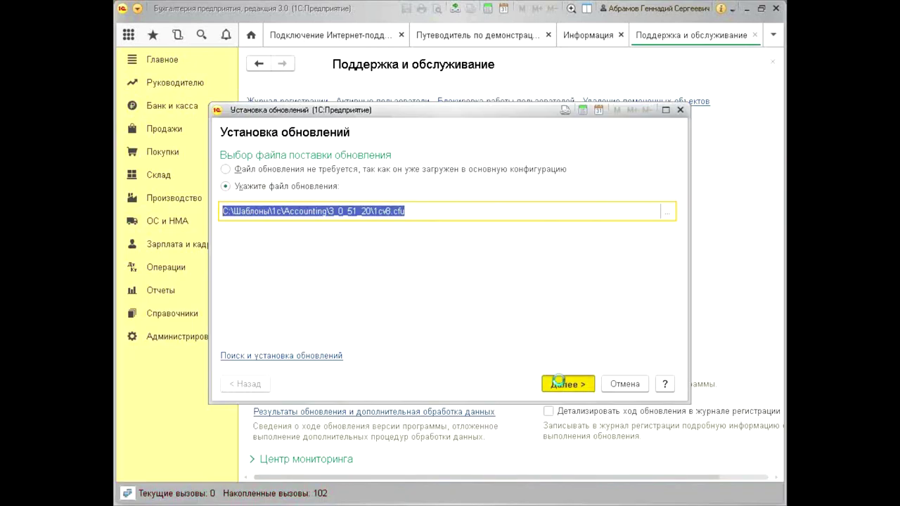
{"action": "left_click", "coordinate": [560, 384]}
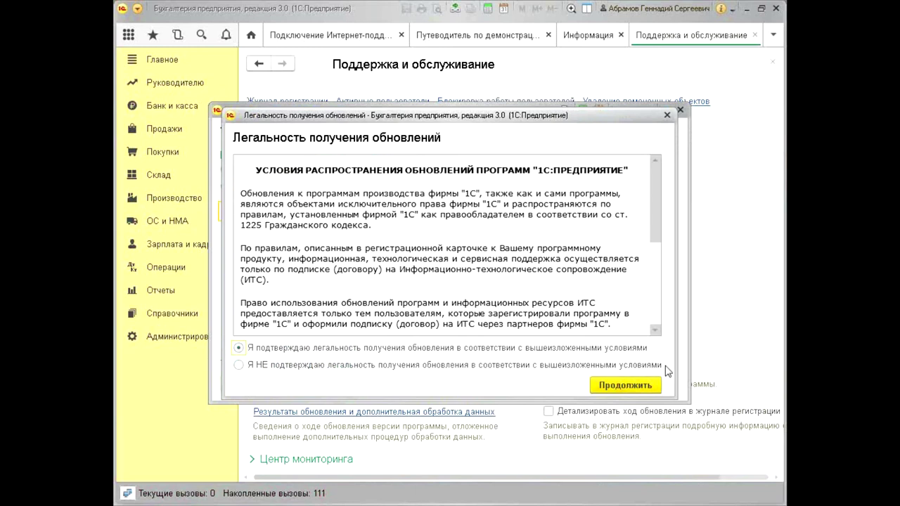
Confirm the update's legality («Я подтверждаю легальность…») and continue to the ready-to-install page
{"action": "left_click", "coordinate": [626, 385]}
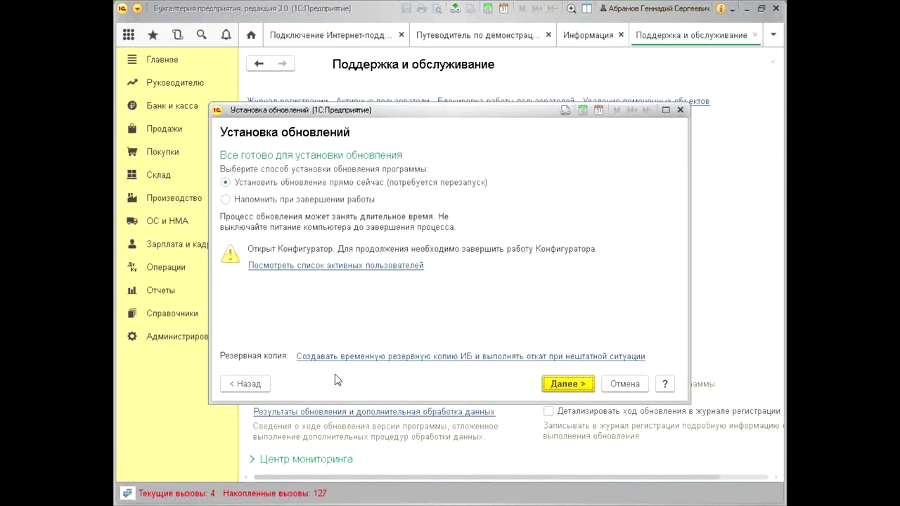
Set the backup option to «Не создавать резервную копию» and attempt to install the update
{"action": "left_click_drag", "start_coordinate": [289, 371], "coordinate": [659, 372]}
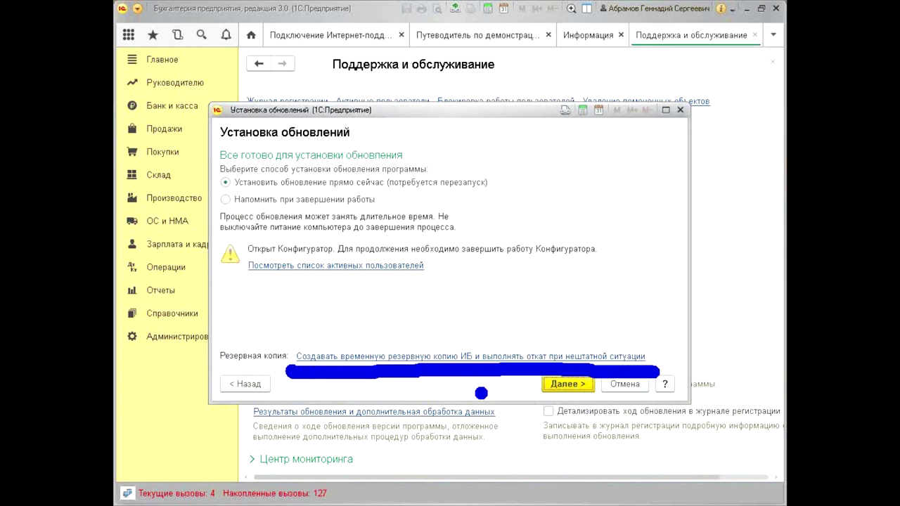
{"action": "left_click", "coordinate": [310, 357]}
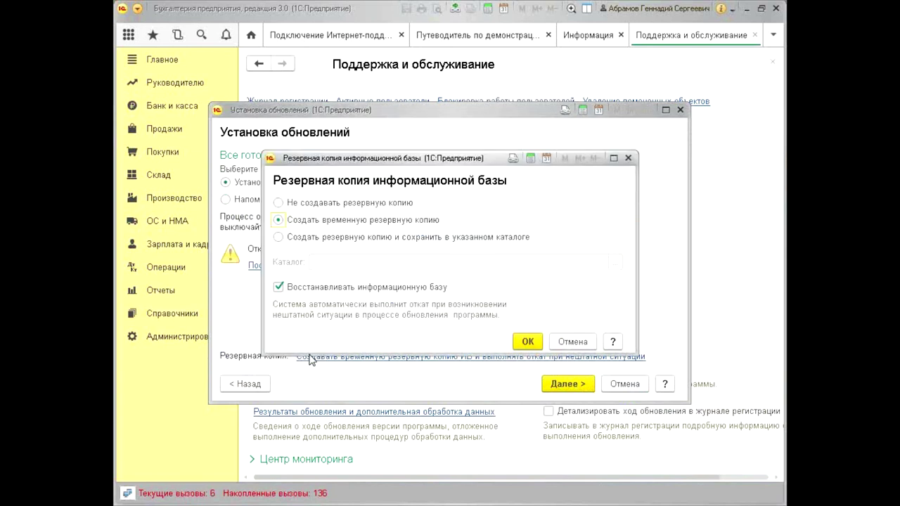
{"action": "left_click", "coordinate": [348, 203]}
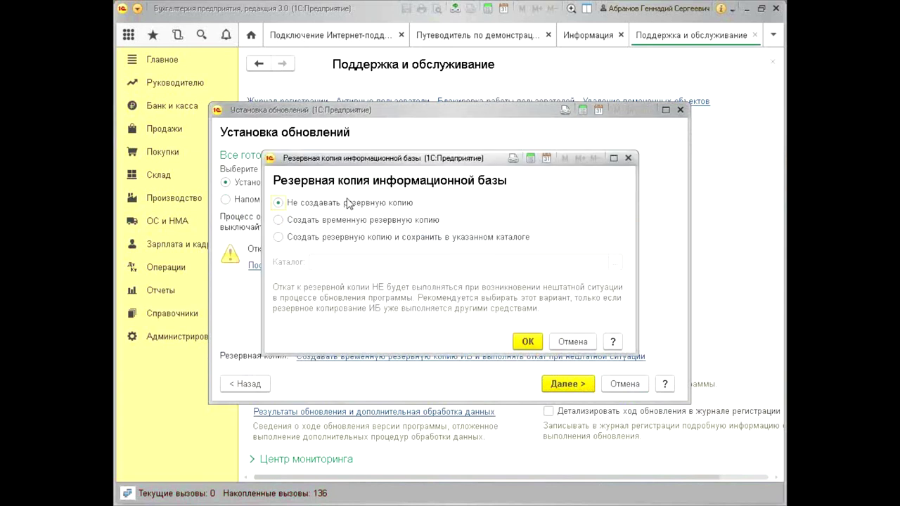
{"action": "left_click", "coordinate": [520, 341]}
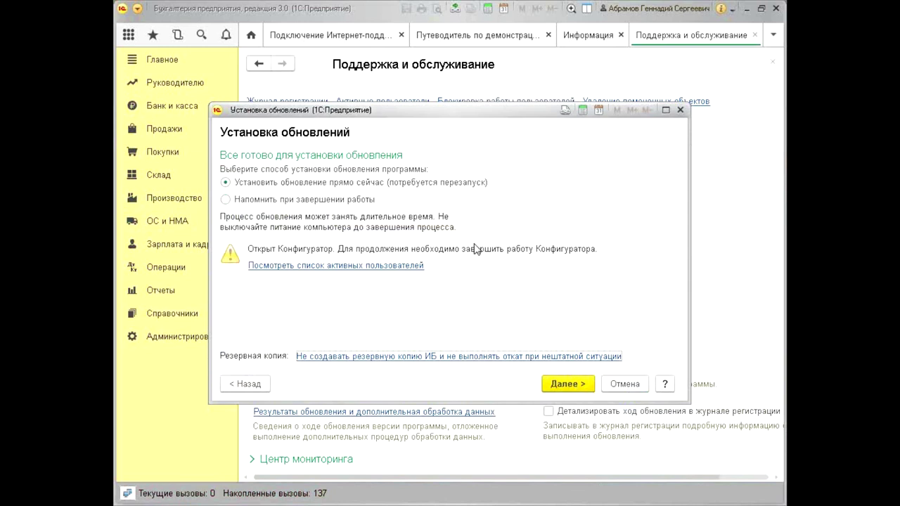
{"action": "left_click", "coordinate": [581, 388]}
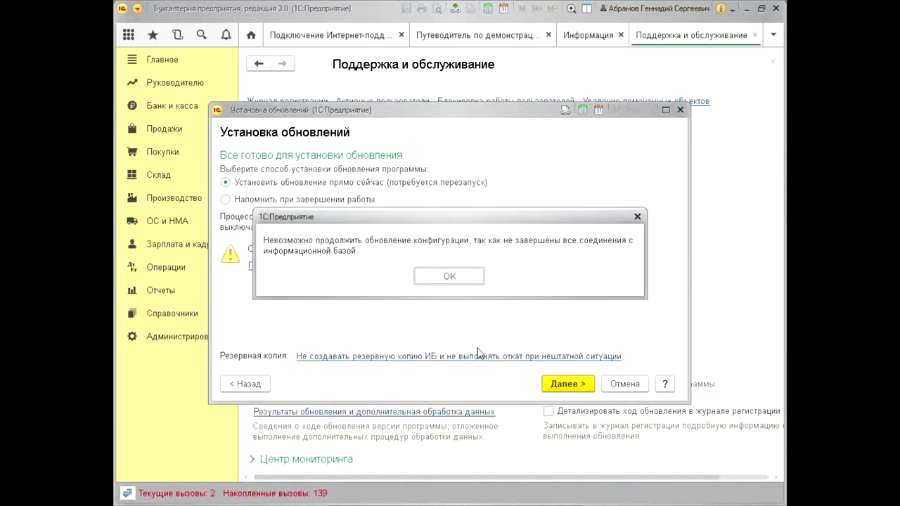
Close the Configurator, dismiss the open-connections error, and retry the update with Далее
{"action": "key", "text": "alt+Tab"}
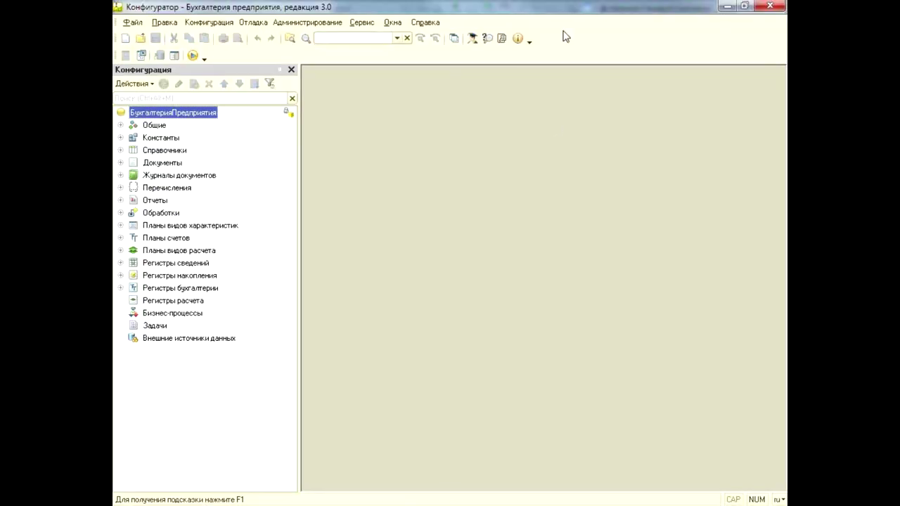
{"action": "left_click", "coordinate": [769, 6]}
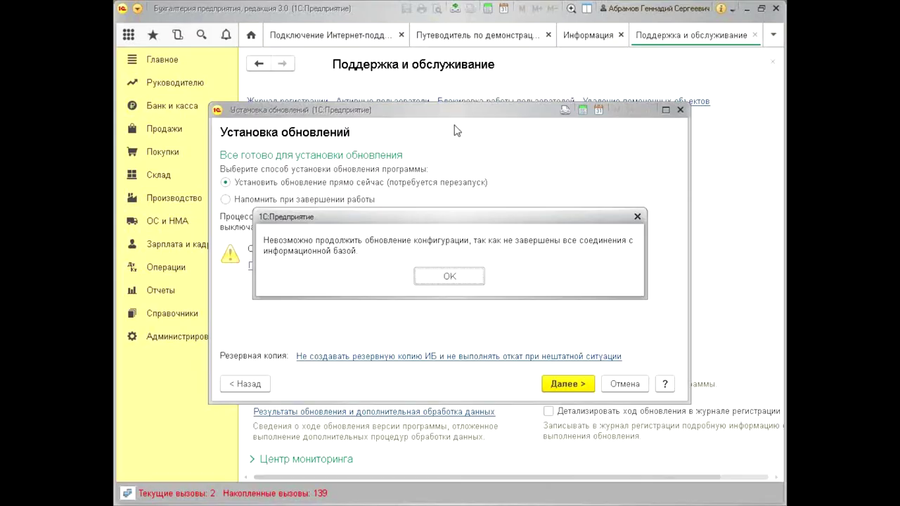
{"action": "left_click", "coordinate": [455, 279]}
{"action": "left_click", "coordinate": [562, 384]}
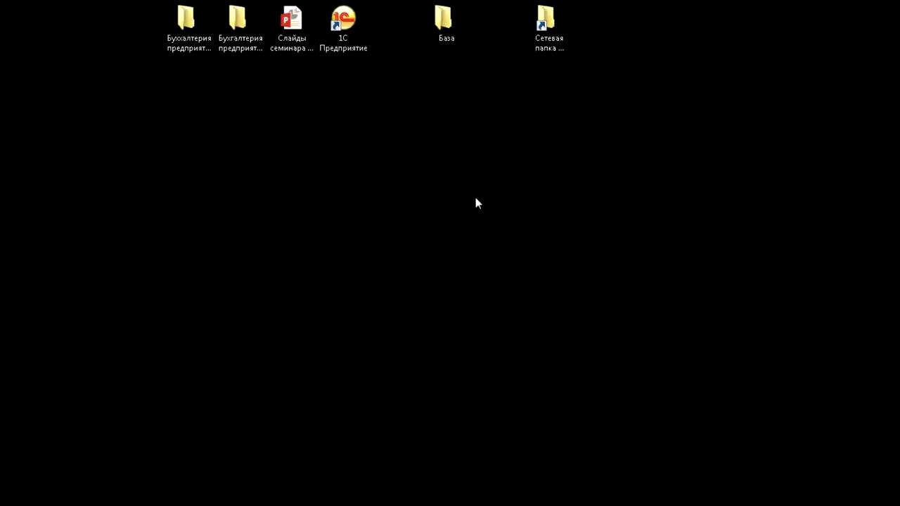
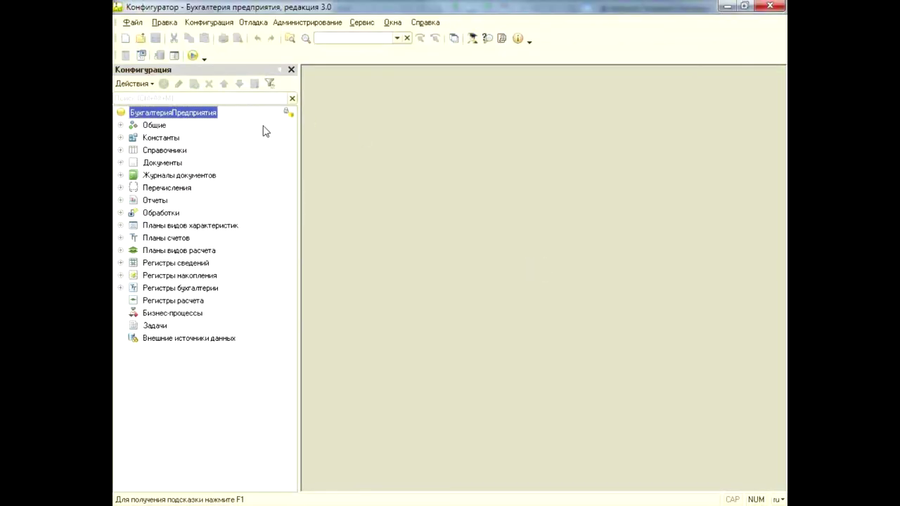
Open the configuration root's properties, confirm the version reads 3.0.51.20, and close the panel
{"action": "right_click", "coordinate": [214, 115]}
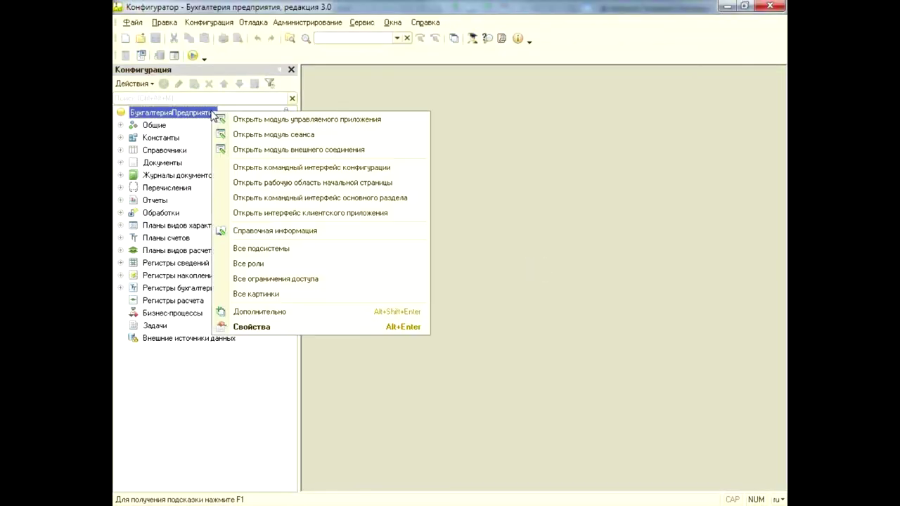
{"action": "left_click", "coordinate": [305, 329]}
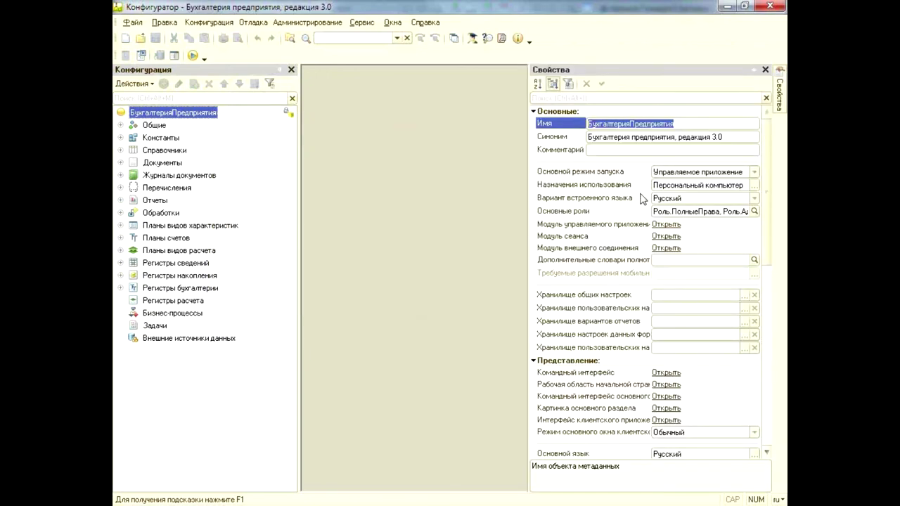
{"action": "left_click_drag", "start_coordinate": [766, 166], "coordinate": [766, 364]}
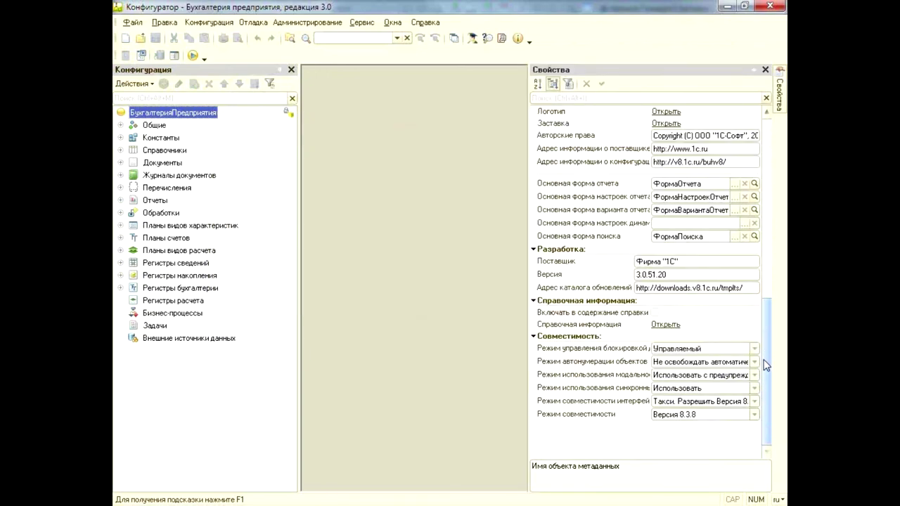
{"action": "left_click", "coordinate": [682, 274]}
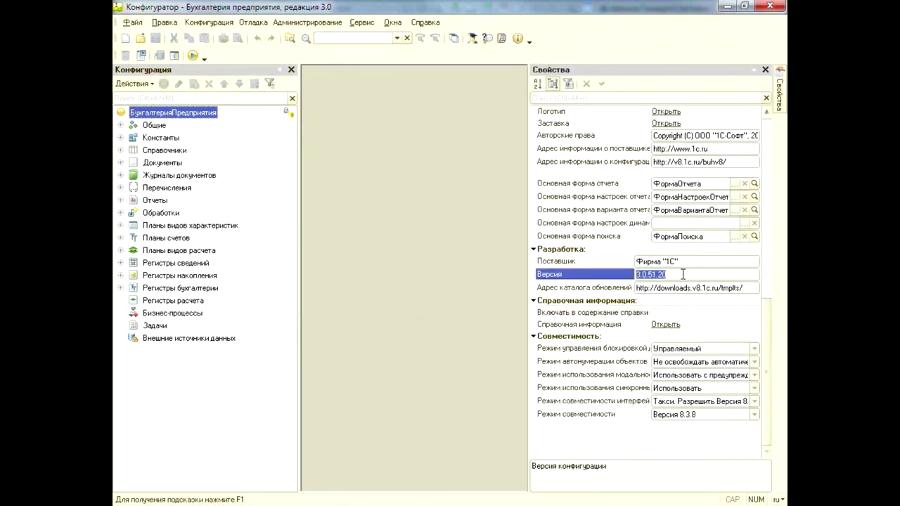
{"action": "double_click", "coordinate": [696, 274]}
{"action": "left_click", "coordinate": [706, 273]}
{"action": "left_click", "coordinate": [765, 69]}
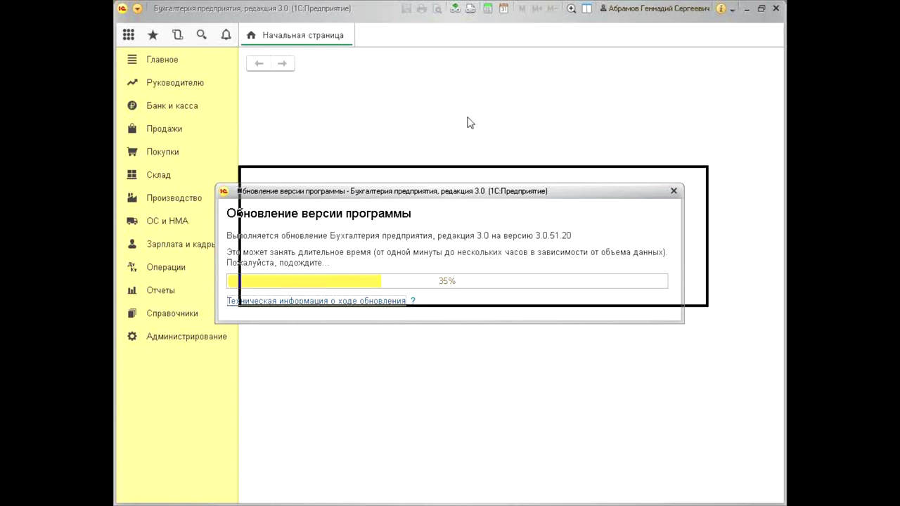
Move the update progress window into place while the update to 3.0.51.20 runs
{"action": "left_click_drag", "start_coordinate": [441, 111], "coordinate": [443, 109]}
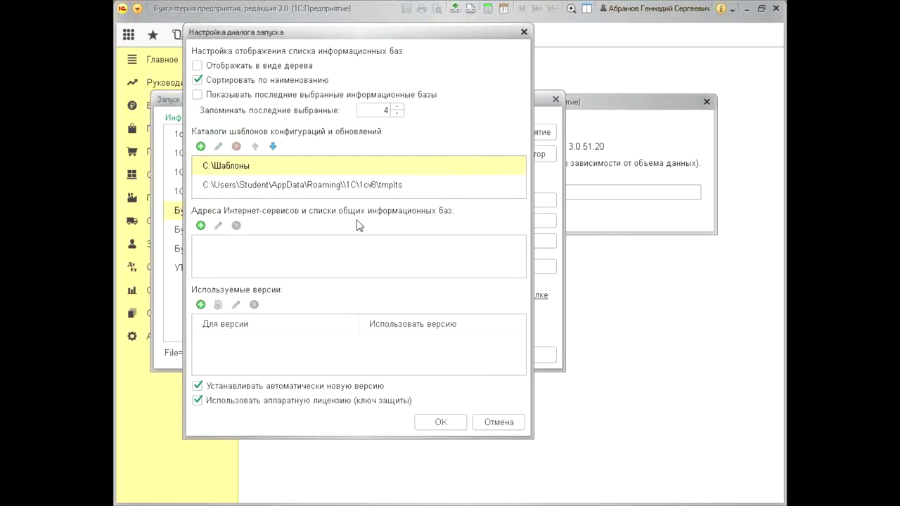
Review the template directory list, including C:\Шаблоны, and dismiss the launch settings dialog
{"action": "left_click", "coordinate": [315, 221]}
{"action": "mouse_move", "coordinate": [315, 221]}
{"action": "left_mouse_down"}
{"action": "mouse_move", "coordinate": [403, 229]}
{"action": "mouse_move", "coordinate": [465, 196]}
{"action": "mouse_move", "coordinate": [345, 214]}
{"action": "mouse_move", "coordinate": [350, 239]}
{"action": "left_mouse_up"}
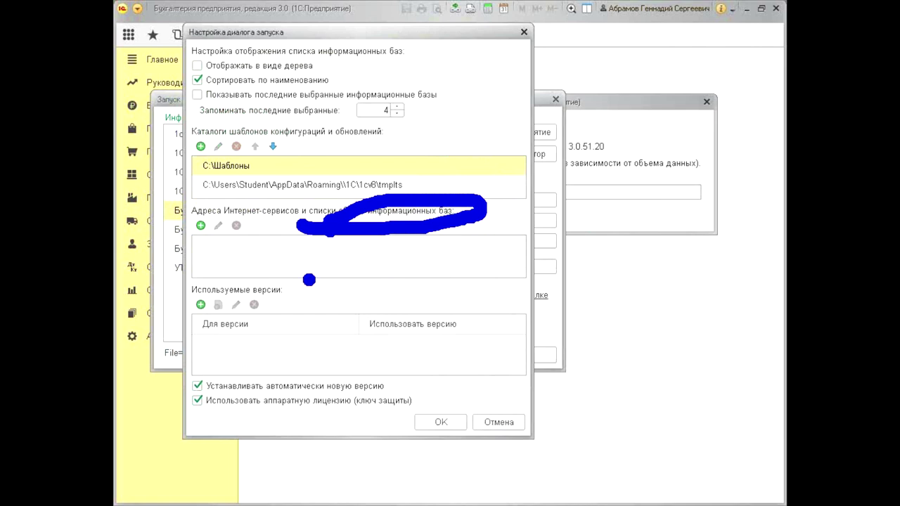
{"action": "key", "text": "Escape"}
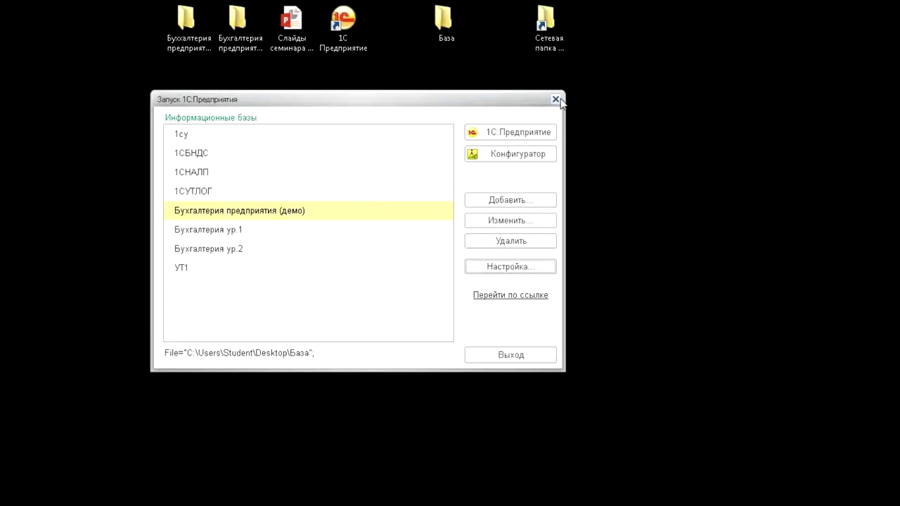
Check running processes in Task Manager, then relaunch the demo accounting base in enterprise mode
{"action": "left_click", "coordinate": [555, 99]}
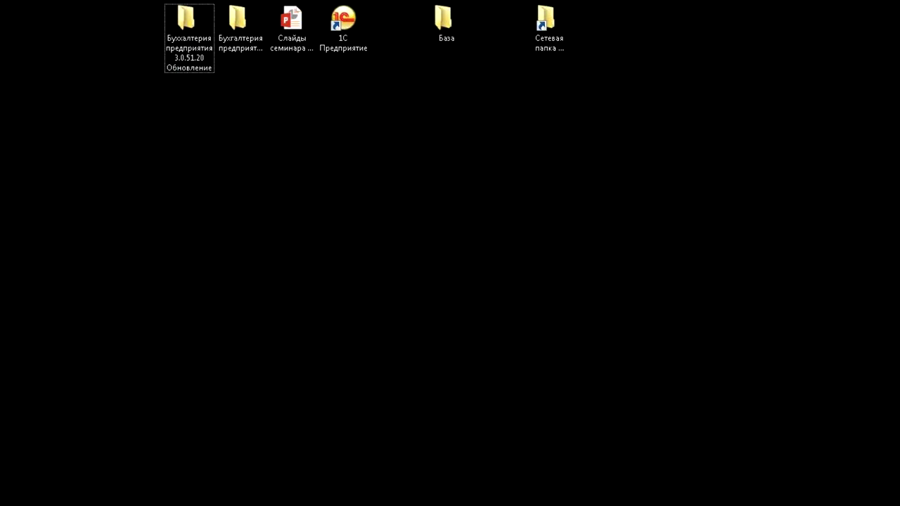
{"action": "key", "text": "ctrl+shift+Escape"}
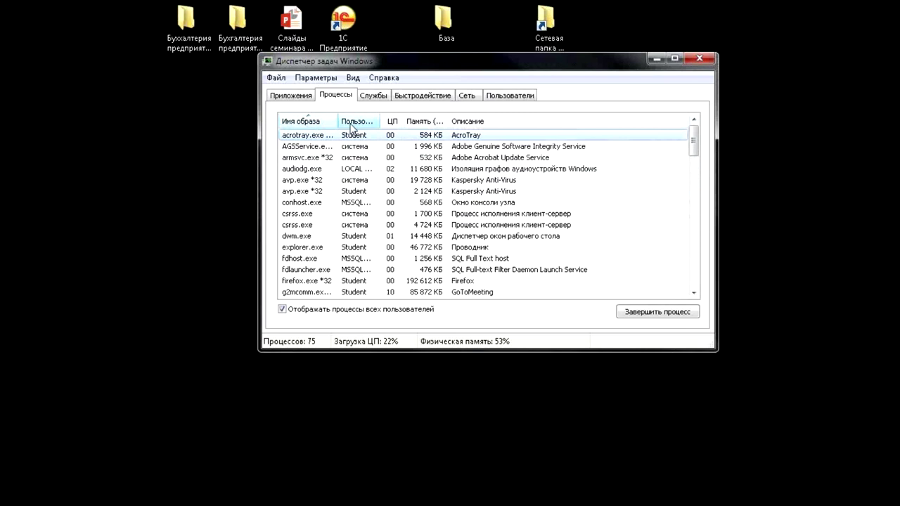
{"action": "scroll", "coordinate": [351, 140], "scroll_direction": "down", "scroll_amount": 2}
{"action": "scroll", "coordinate": [345, 176], "scroll_direction": "up", "scroll_amount": 2}
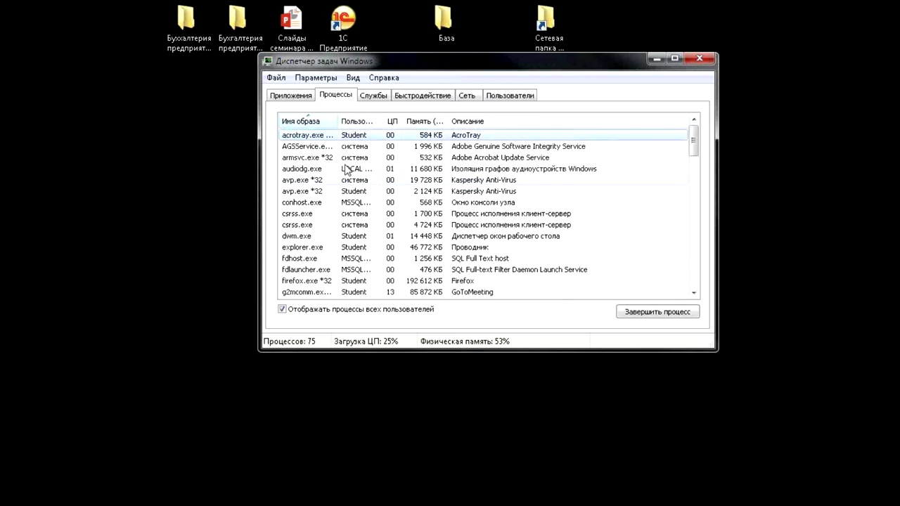
{"action": "left_click", "coordinate": [700, 59]}
{"action": "double_click", "coordinate": [351, 29]}
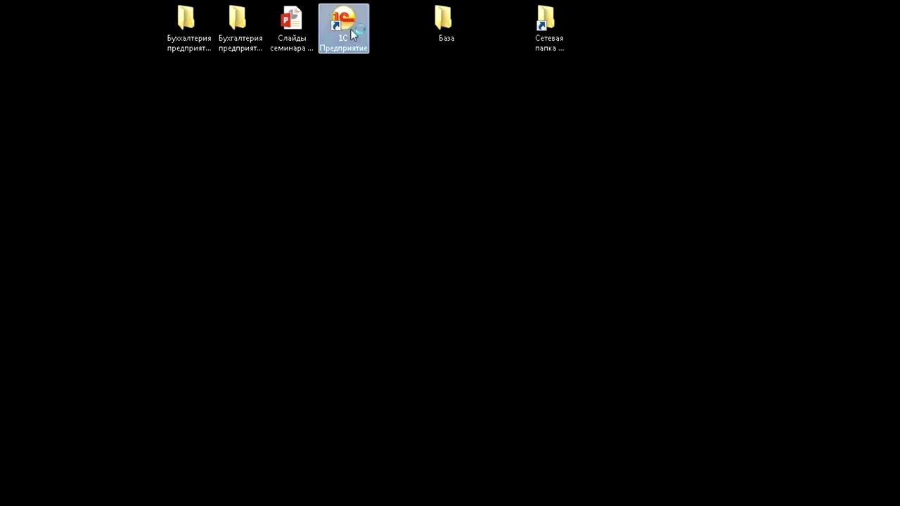
{"action": "left_click", "coordinate": [511, 137]}
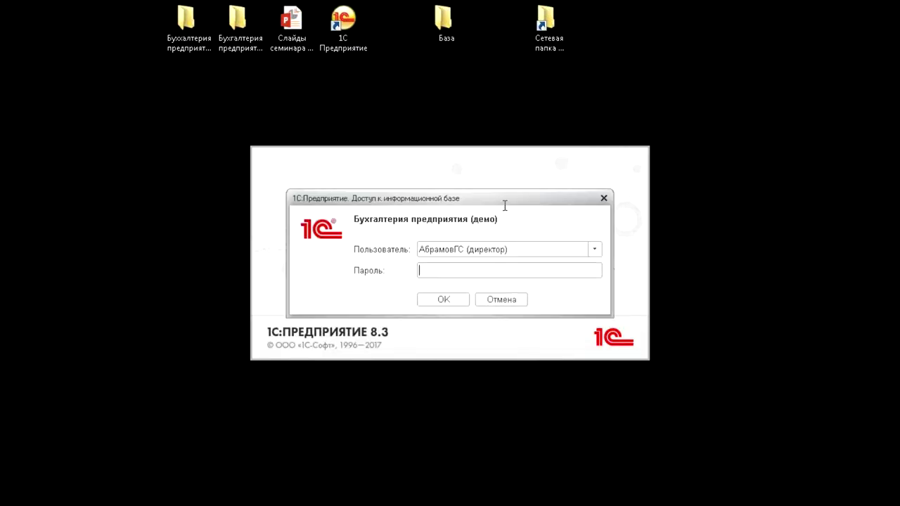
Log in, verify configuration version 3.0.51.20 in О программе, and close the Internet-support form
{"action": "left_click", "coordinate": [443, 299]}
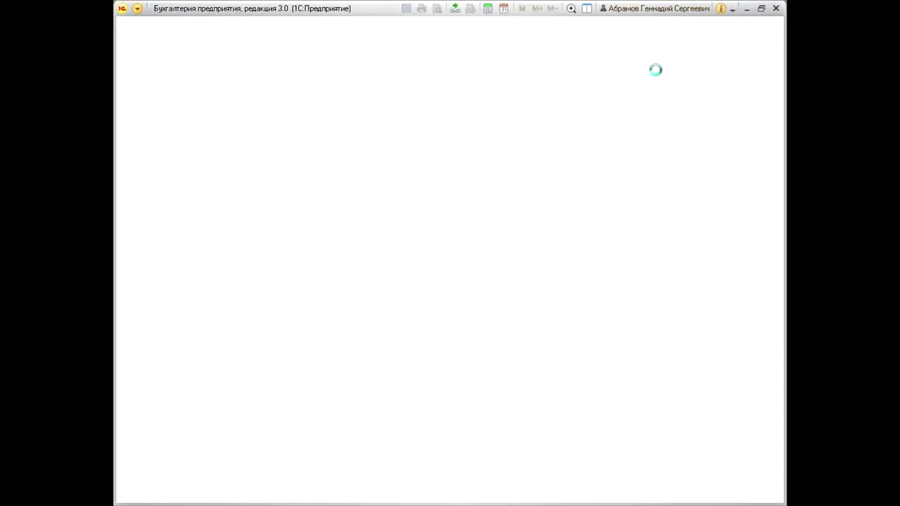
{"action": "left_click", "coordinate": [720, 8]}
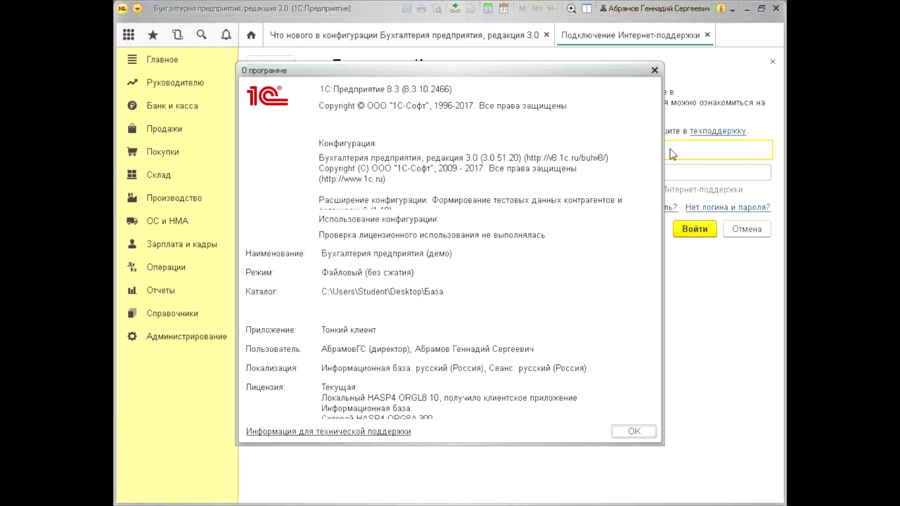
{"action": "left_click", "coordinate": [497, 161]}
{"action": "key", "text": "ctrl+a"}
{"action": "left_click_drag", "start_coordinate": [480, 158], "coordinate": [520, 158]}
{"action": "left_click", "coordinate": [510, 157]}
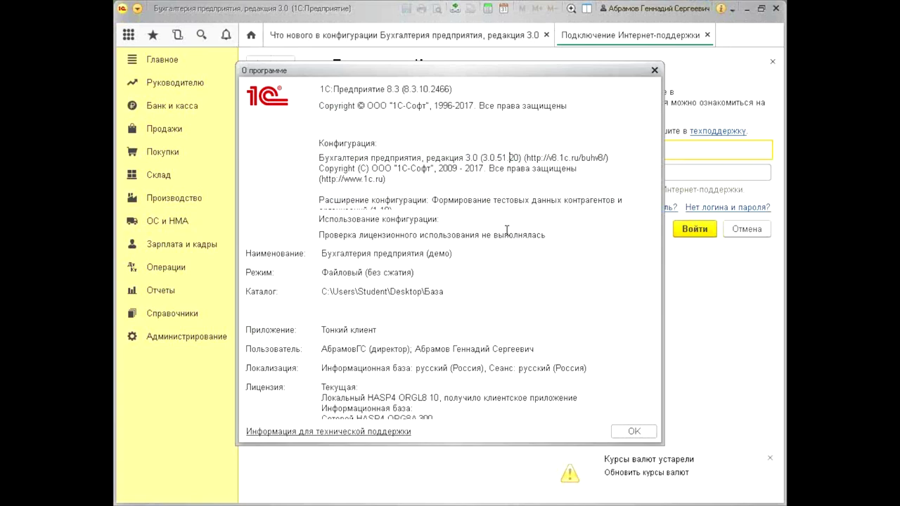
{"action": "key", "text": "ctrl+a"}
{"action": "left_click", "coordinate": [654, 71]}
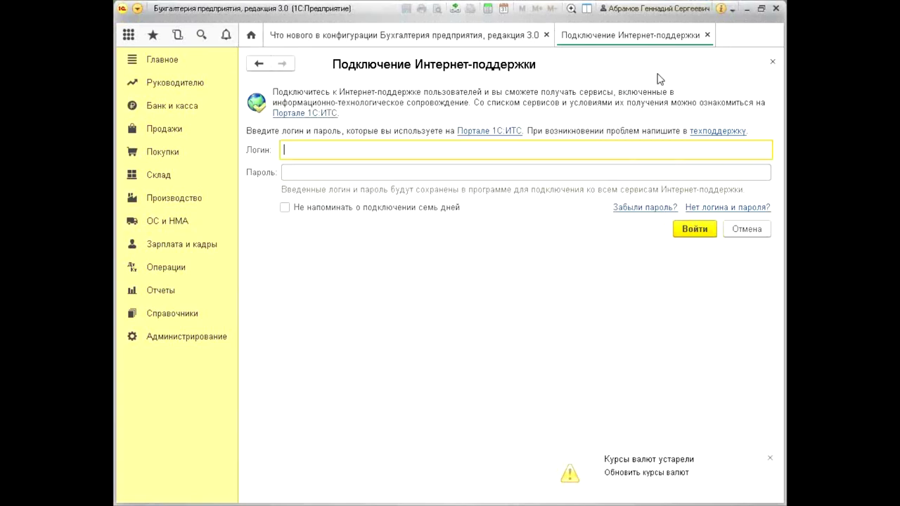
{"action": "left_click", "coordinate": [771, 63]}
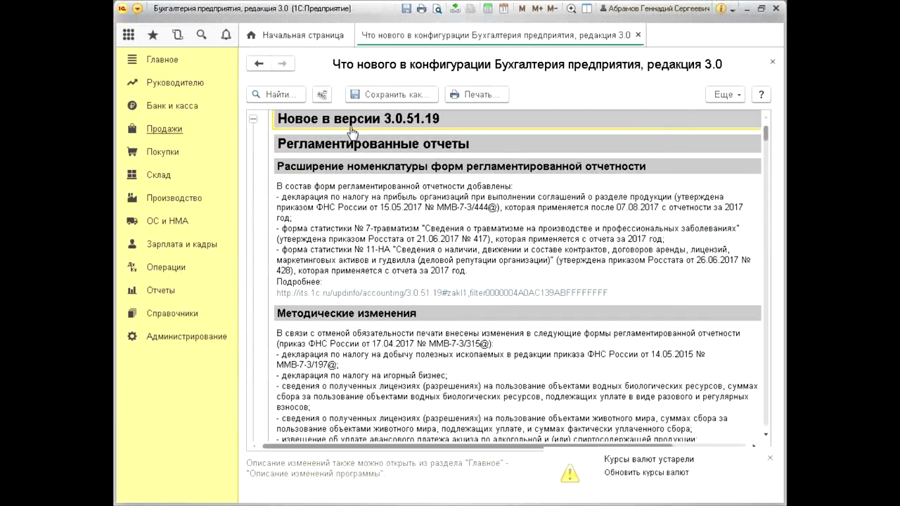
Scroll through the what's-new notes from 3.0.51.19 downward and back up
{"action": "scroll", "coordinate": [427, 211], "scroll_direction": "down", "scroll_amount": 10}
{"action": "scroll", "coordinate": [422, 203], "scroll_direction": "down", "scroll_amount": 2}
{"action": "scroll", "coordinate": [414, 191], "scroll_direction": "down", "scroll_amount": 10}
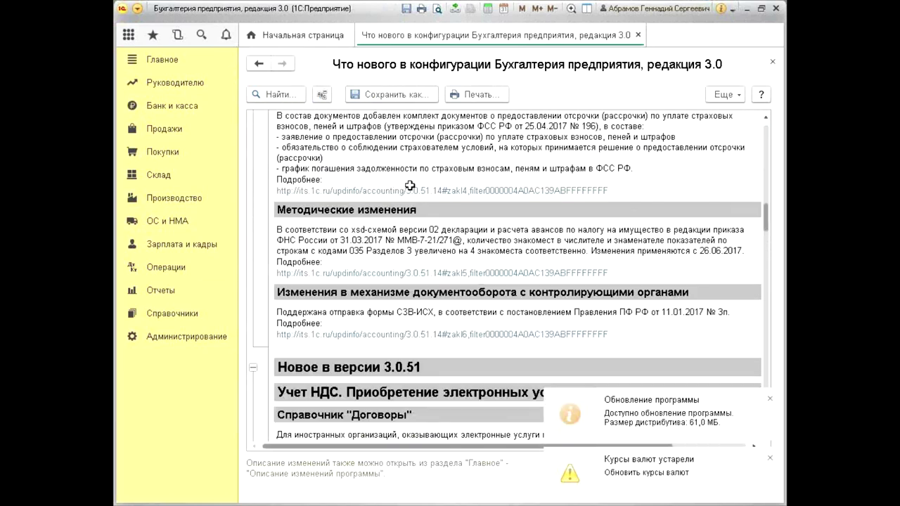
{"action": "scroll", "coordinate": [400, 180], "scroll_direction": "down", "scroll_amount": 20}
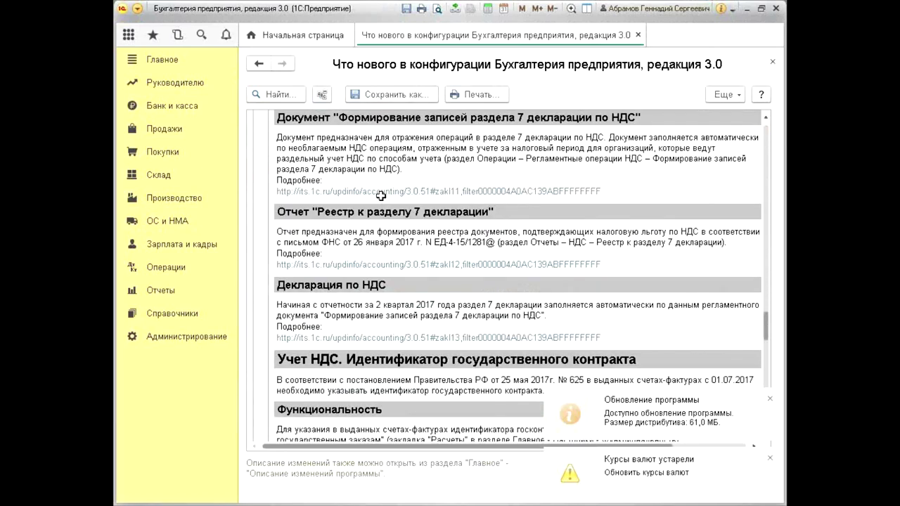
{"action": "scroll", "coordinate": [377, 211], "scroll_direction": "down", "scroll_amount": 20}
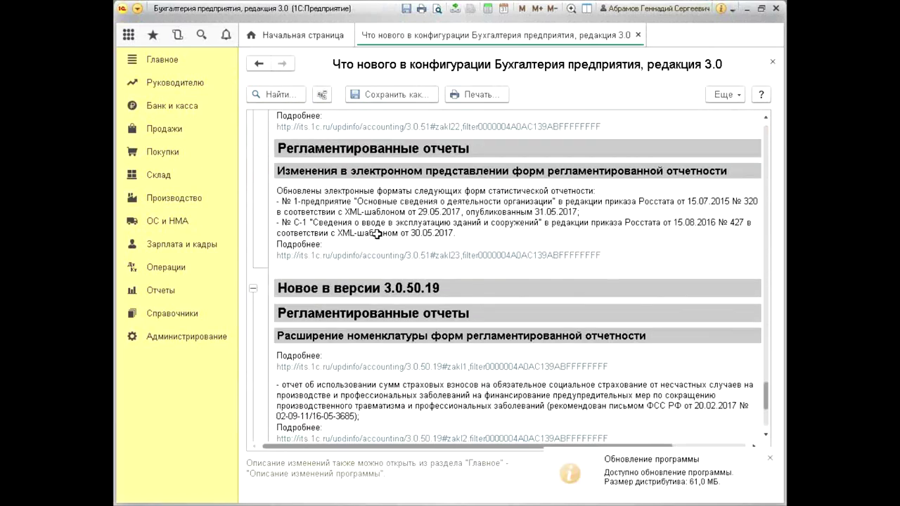
{"action": "scroll", "coordinate": [376, 235], "scroll_direction": "up", "scroll_amount": 20}
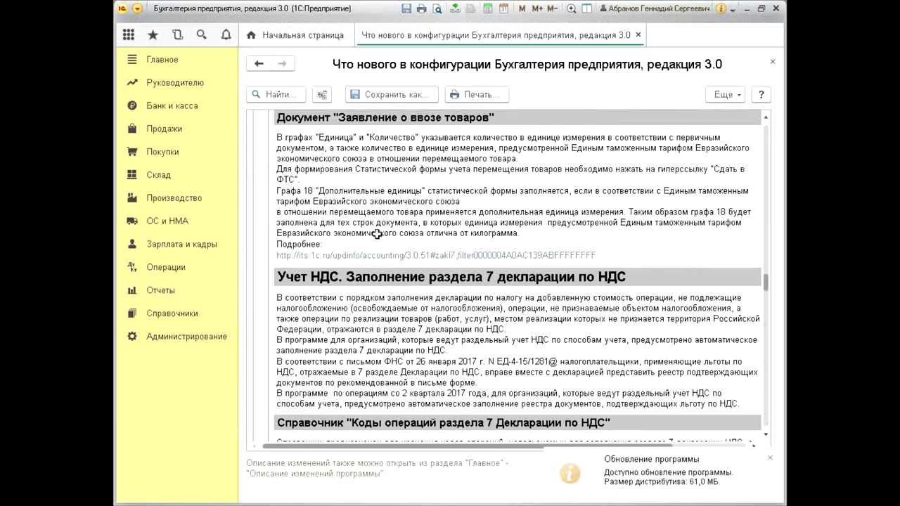
{"action": "scroll", "coordinate": [377, 234], "scroll_direction": "up", "scroll_amount": 20}
{"action": "scroll", "coordinate": [377, 234], "scroll_direction": "up", "scroll_amount": 10}
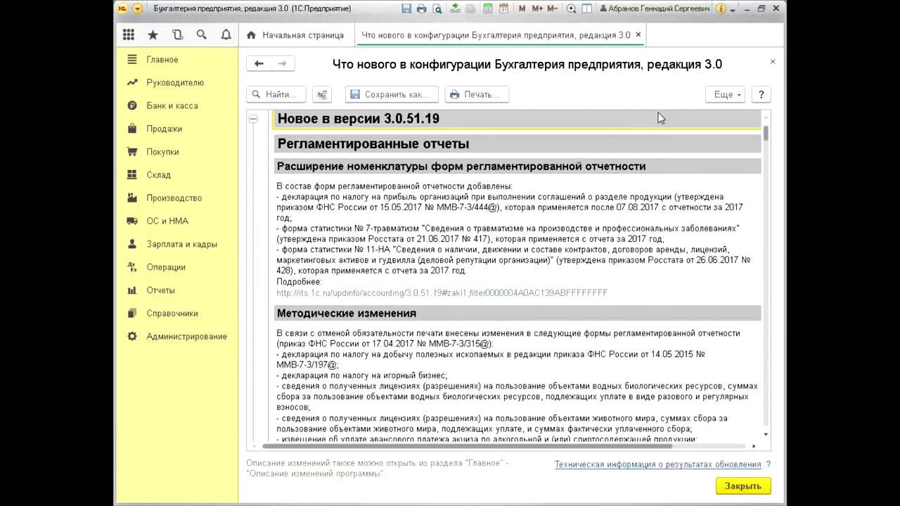
Close the what's-new notes and exit 1C:Enterprise, confirming Завершить работу
{"action": "left_click", "coordinate": [772, 62]}
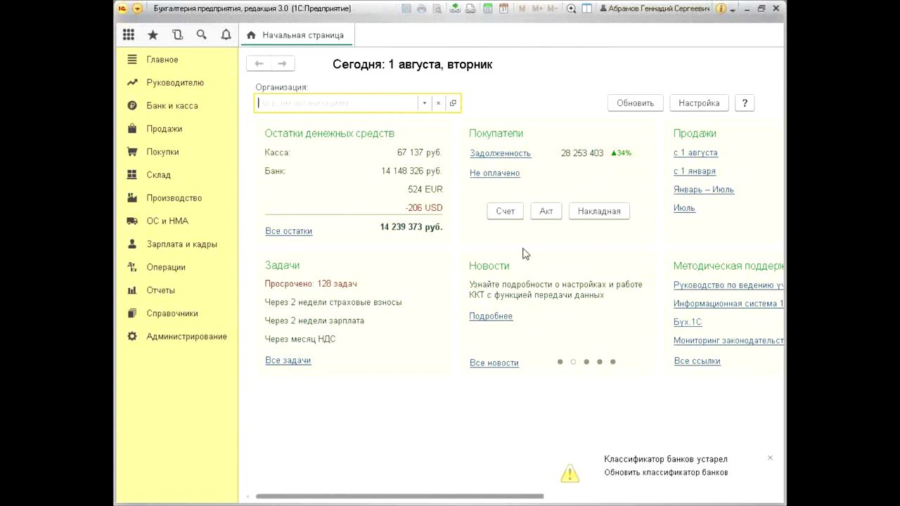
{"action": "left_click", "coordinate": [776, 10]}
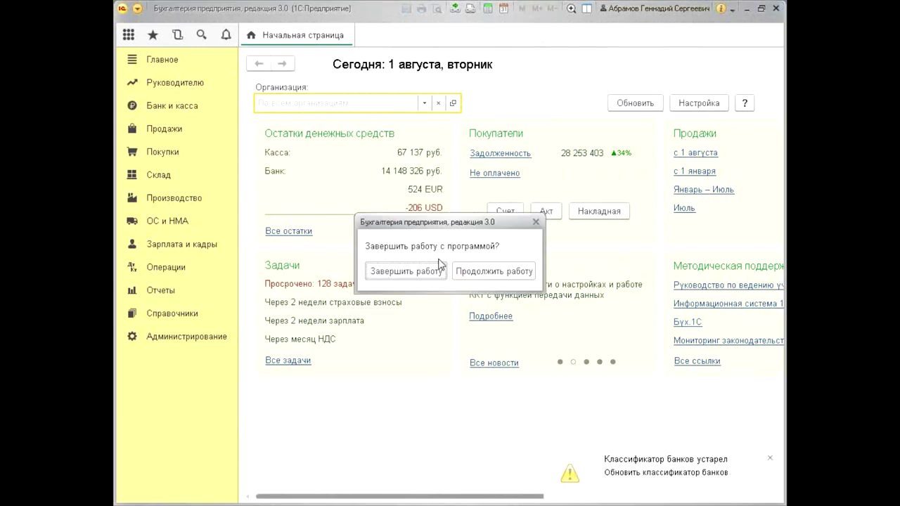
{"action": "left_click", "coordinate": [426, 273]}
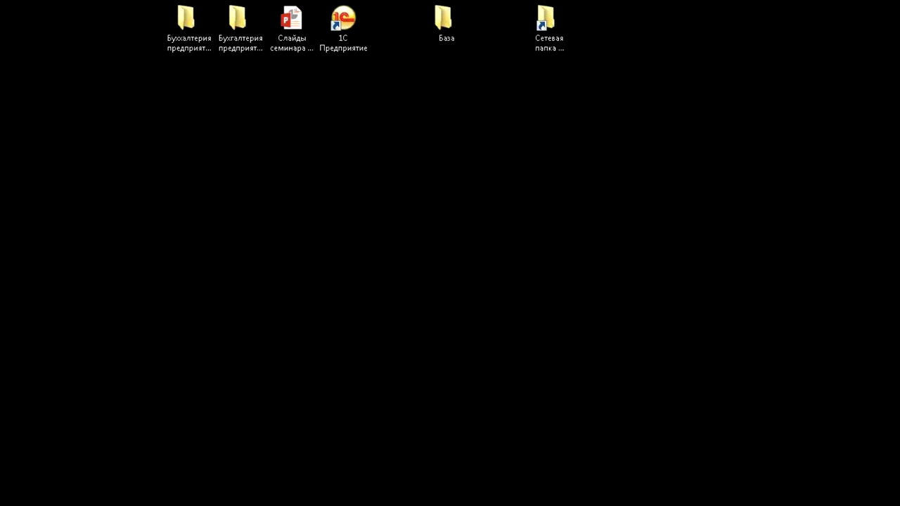
Start the Бухгалтерия предприятия (демо) base in Configurator mode and log in
{"action": "double_click", "coordinate": [345, 20]}
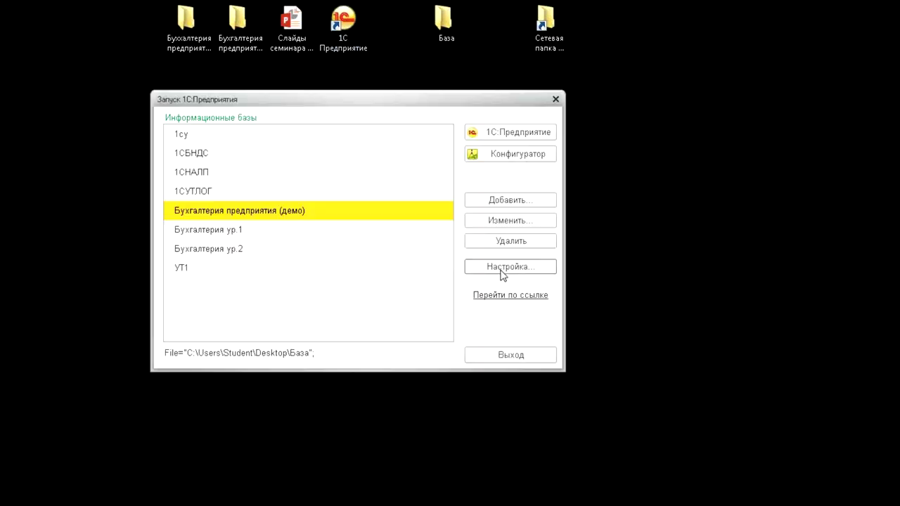
{"action": "left_click", "coordinate": [538, 154]}
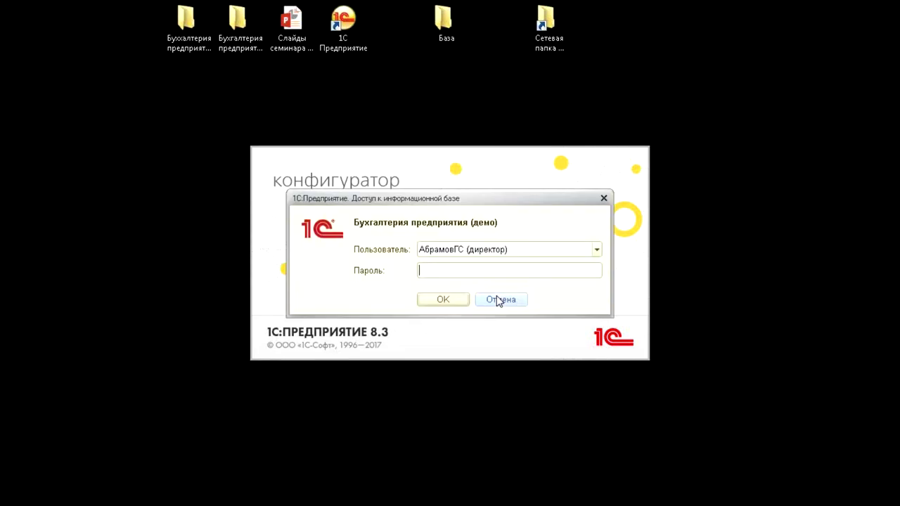
{"action": "left_click", "coordinate": [442, 299]}
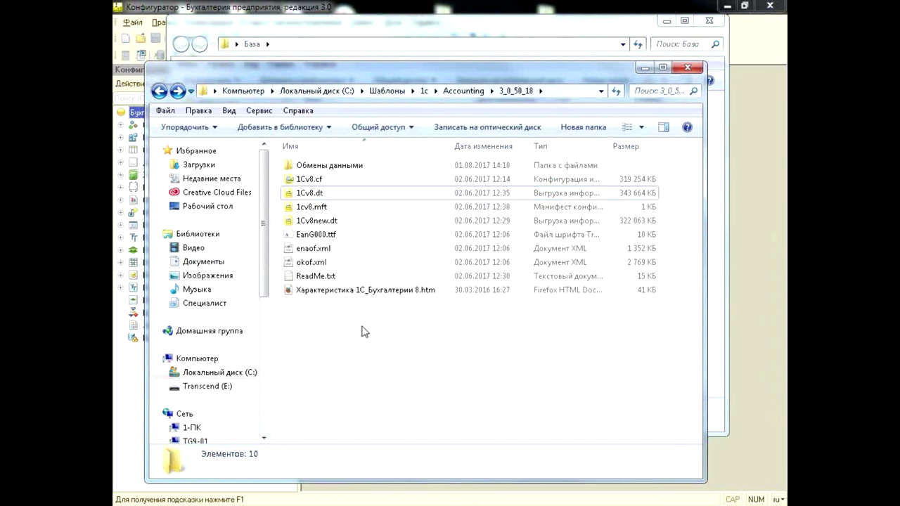
Open Характеристика 1С_Бухгалтерии 8.htm and inspect ReadMe.txt in the 3_0_50_18 folder
{"action": "left_click", "coordinate": [360, 291]}
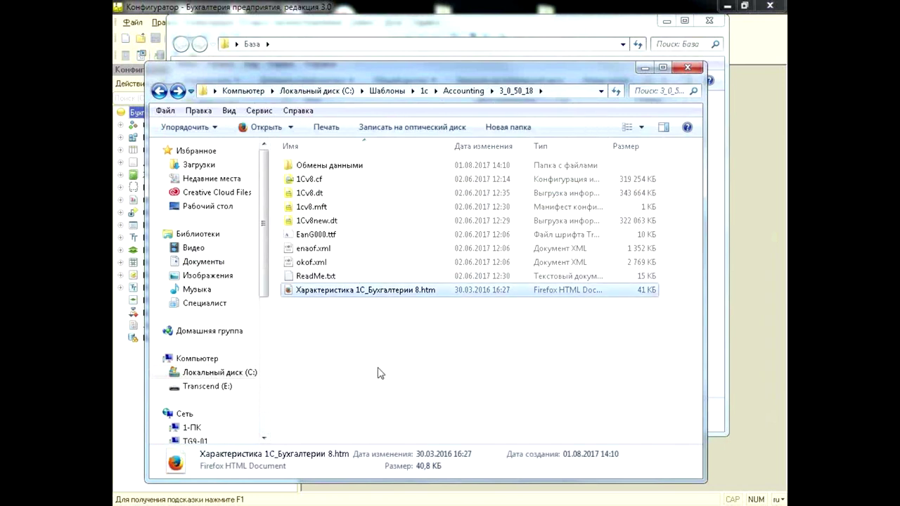
{"action": "double_click", "coordinate": [406, 295]}
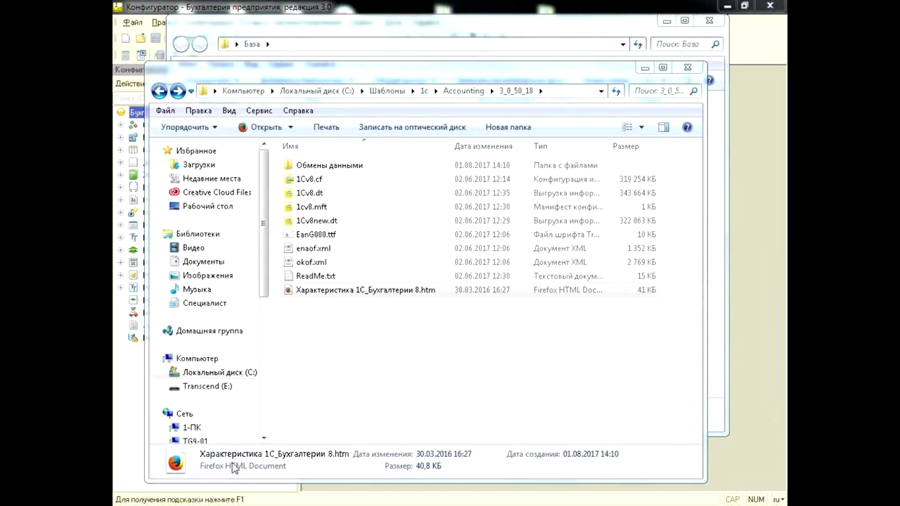
{"action": "left_click", "coordinate": [377, 359]}
{"action": "left_click", "coordinate": [353, 278]}
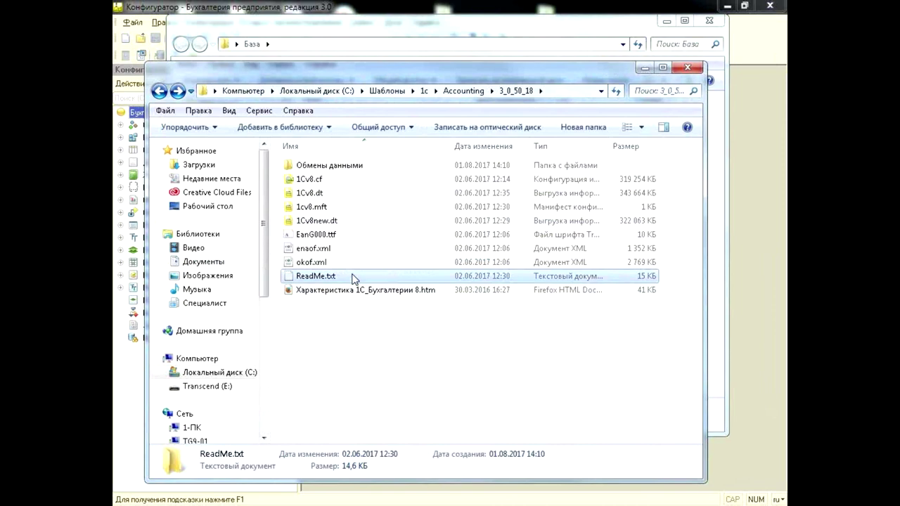
{"action": "left_click", "coordinate": [370, 355]}
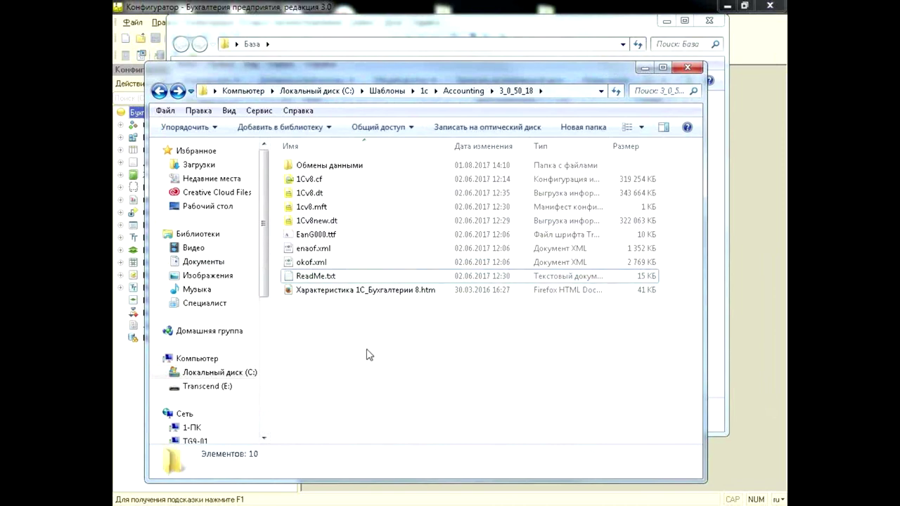
Go to the 3_0_51_20 folder and open 1cv8upd.htm
{"action": "key", "text": "BackSpace"}
{"action": "key", "text": "Down"}
{"action": "key", "text": "Return"}
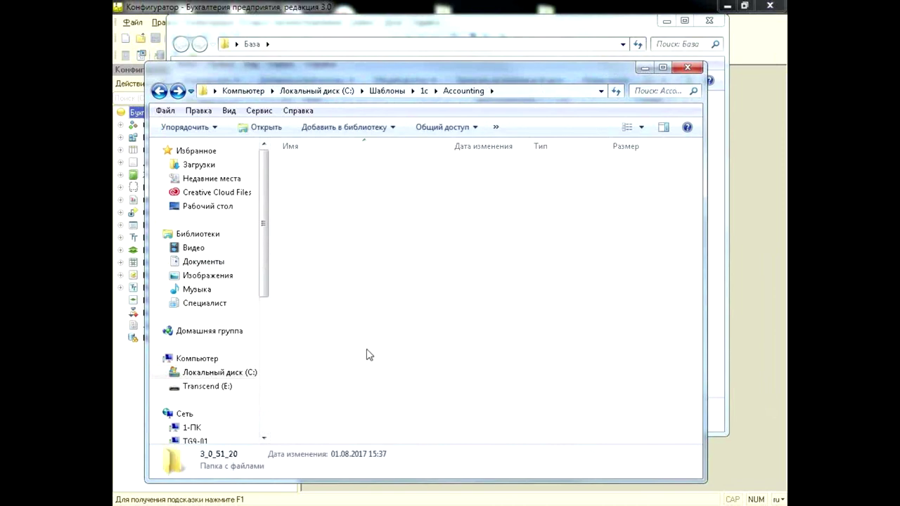
{"action": "left_click", "coordinate": [353, 221]}
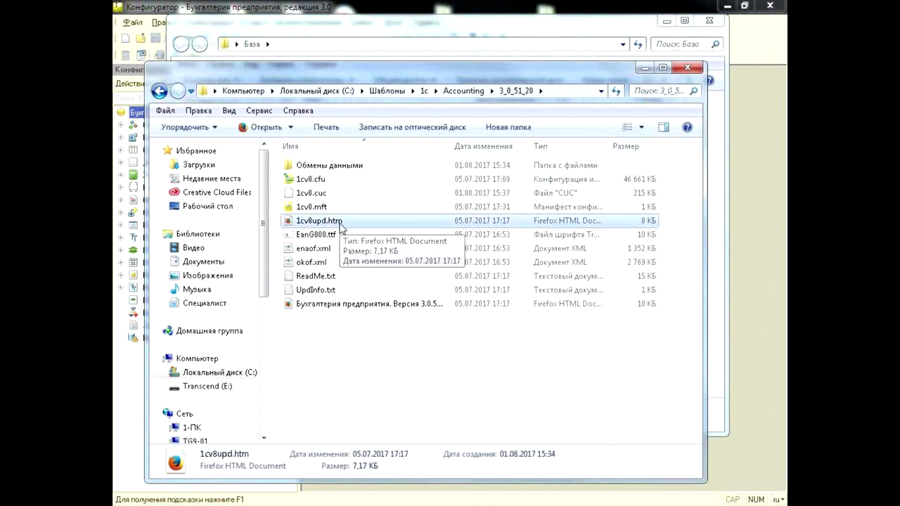
{"action": "double_click", "coordinate": [341, 223]}
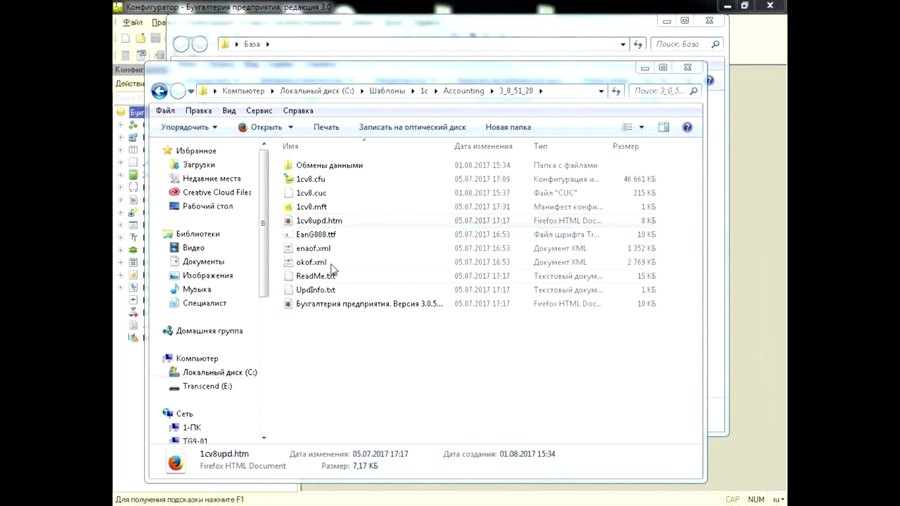
Open 1cv8upd.htm in Chrome, read the update instructions, and return to the 3_0_51_20 folder
{"action": "right_click", "coordinate": [315, 224]}
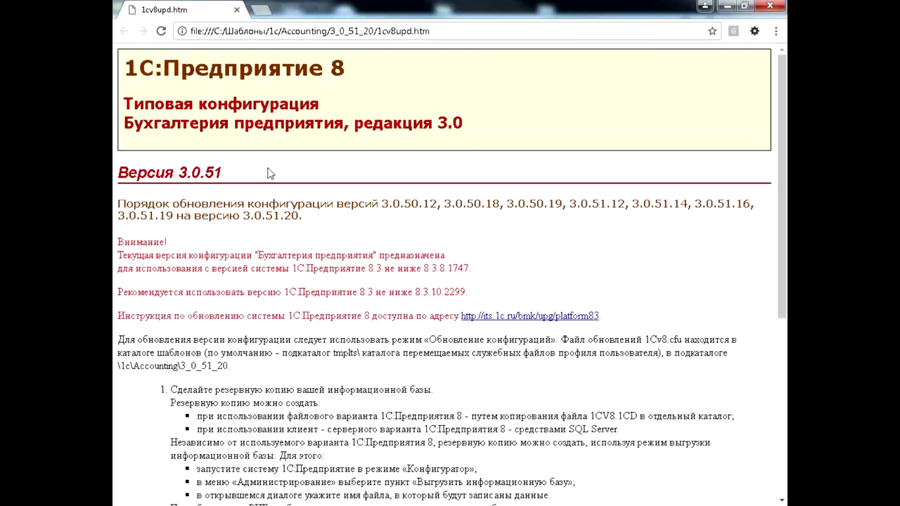
{"action": "scroll", "coordinate": [275, 176], "scroll_direction": "down", "scroll_amount": 5}
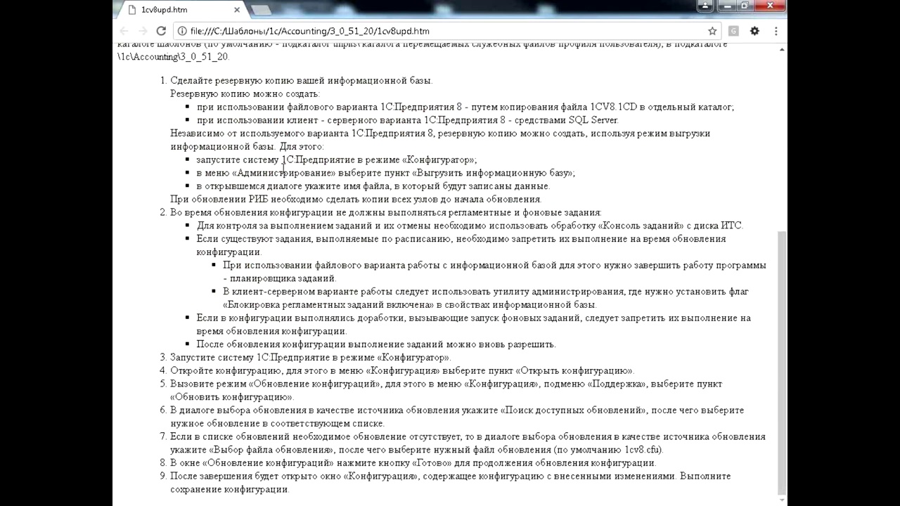
{"action": "scroll", "coordinate": [283, 167], "scroll_direction": "up", "scroll_amount": 2}
{"action": "scroll", "coordinate": [283, 166], "scroll_direction": "up", "scroll_amount": 3}
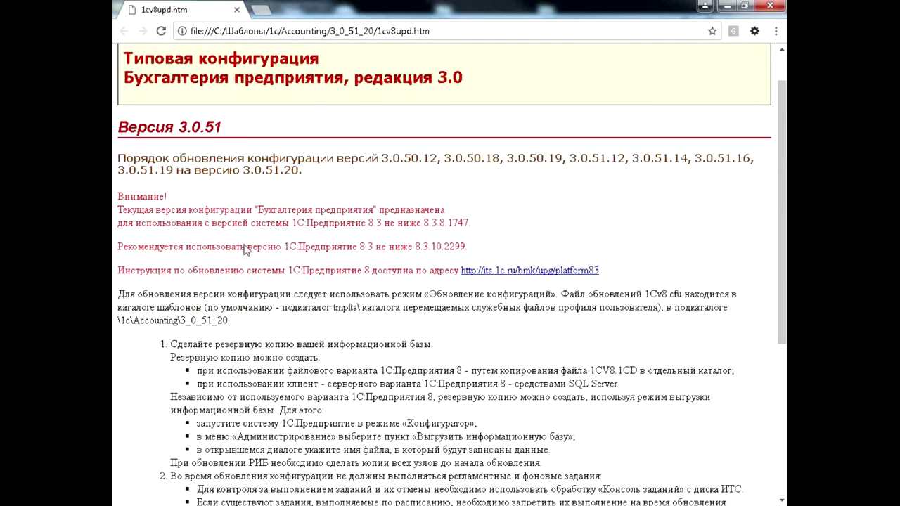
{"action": "scroll", "coordinate": [246, 241], "scroll_direction": "down", "scroll_amount": 4}
{"action": "scroll", "coordinate": [253, 211], "scroll_direction": "up", "scroll_amount": 5}
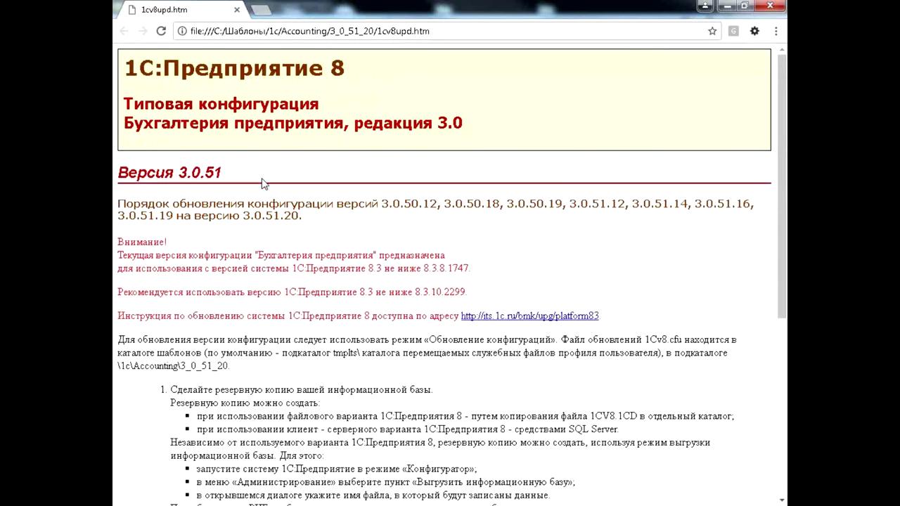
{"action": "key", "text": "alt+Tab"}
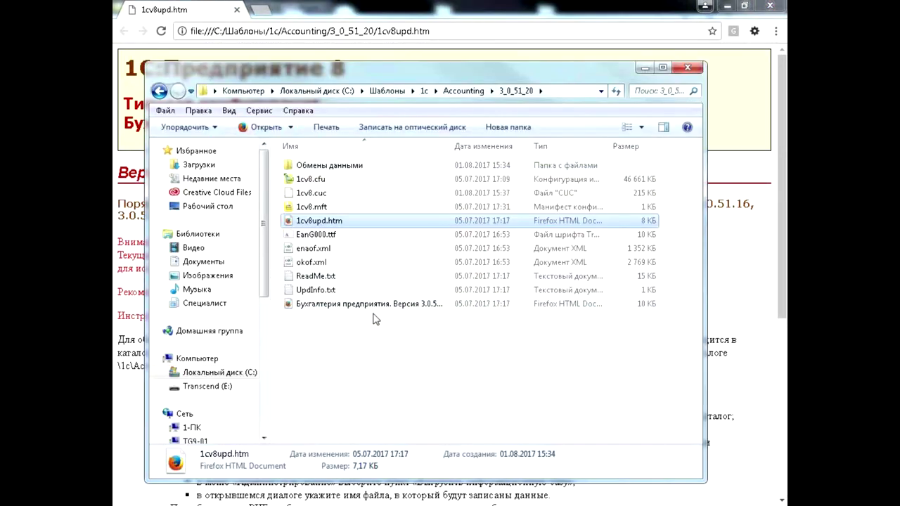
Open the Новое в версии 3.0.51 .htm file in Google Chrome
{"action": "left_click_drag", "start_coordinate": [450, 145], "coordinate": [547, 145]}
{"action": "left_click", "coordinate": [372, 309]}
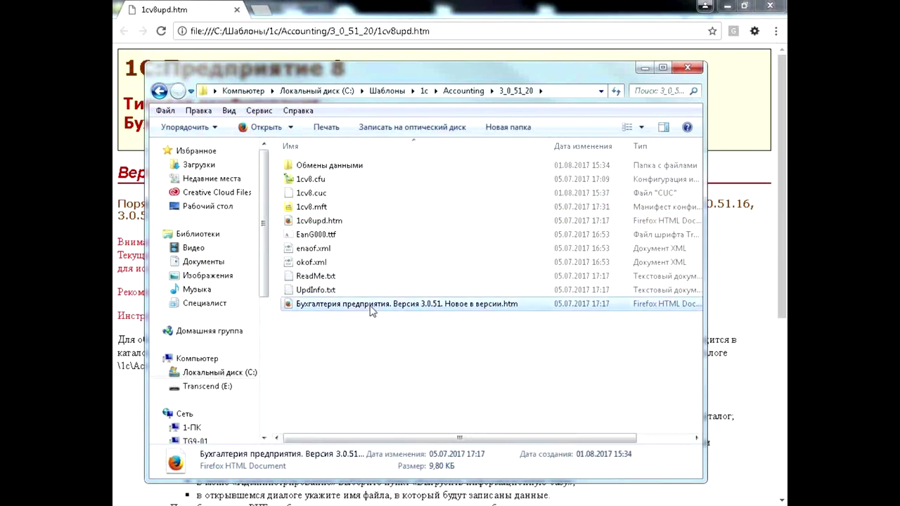
{"action": "right_click", "coordinate": [373, 311]}
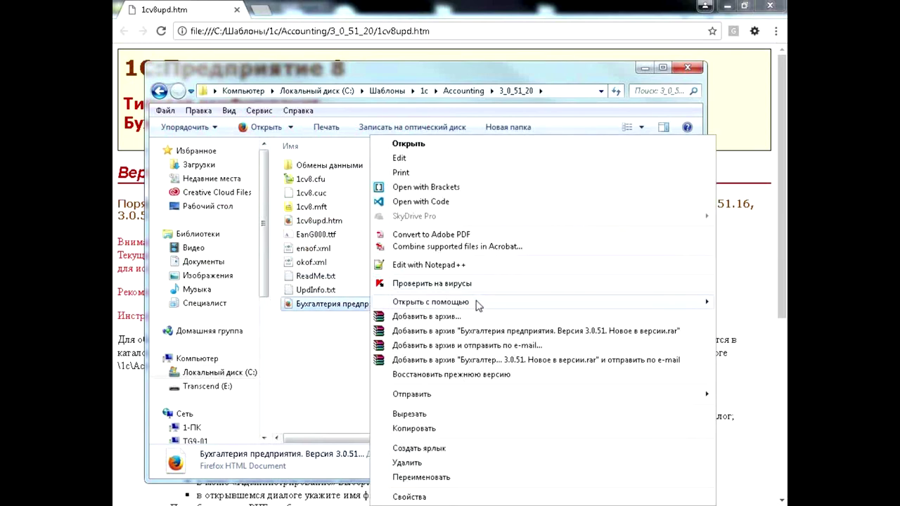
{"action": "mouse_move", "coordinate": [476, 306]}
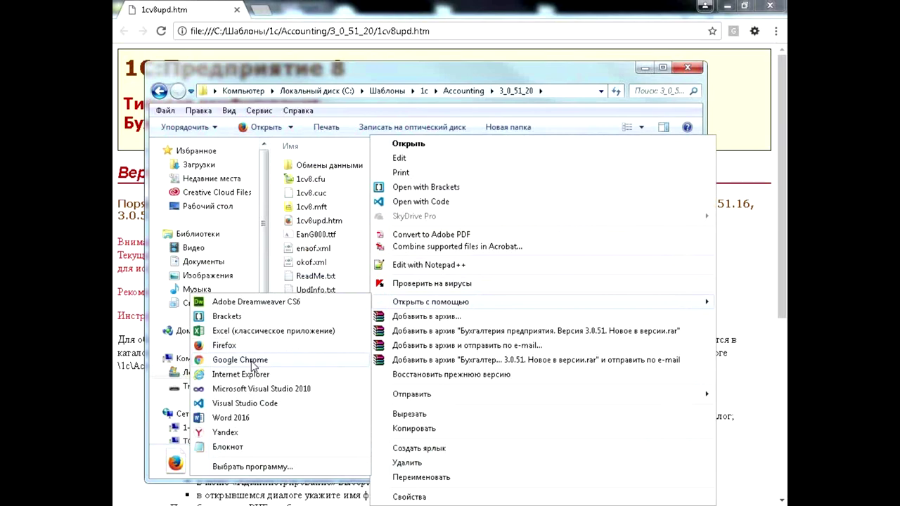
{"action": "left_click", "coordinate": [255, 362]}
Scroll through the 3.0.51 what's-new notes and close the tab
{"action": "scroll", "coordinate": [407, 227], "scroll_direction": "down", "scroll_amount": 2}
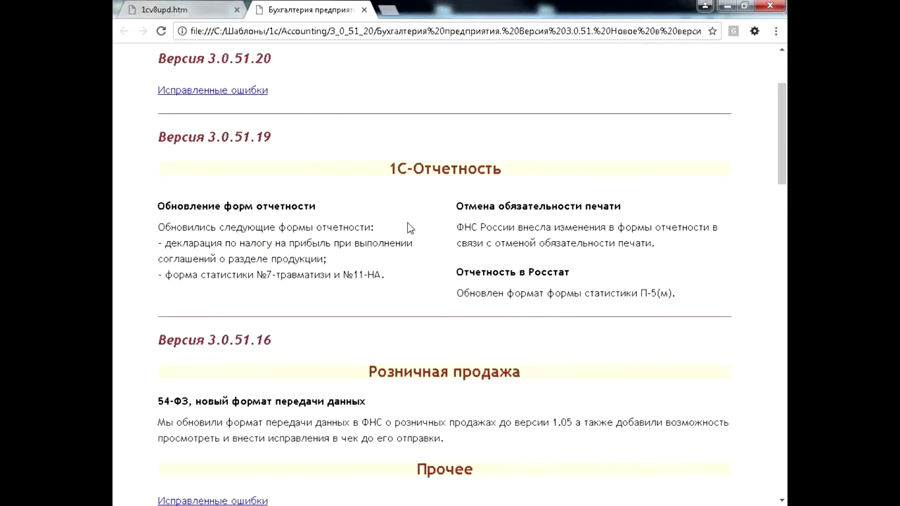
{"action": "scroll", "coordinate": [407, 227], "scroll_direction": "down", "scroll_amount": 10}
{"action": "scroll", "coordinate": [408, 227], "scroll_direction": "up", "scroll_amount": 8}
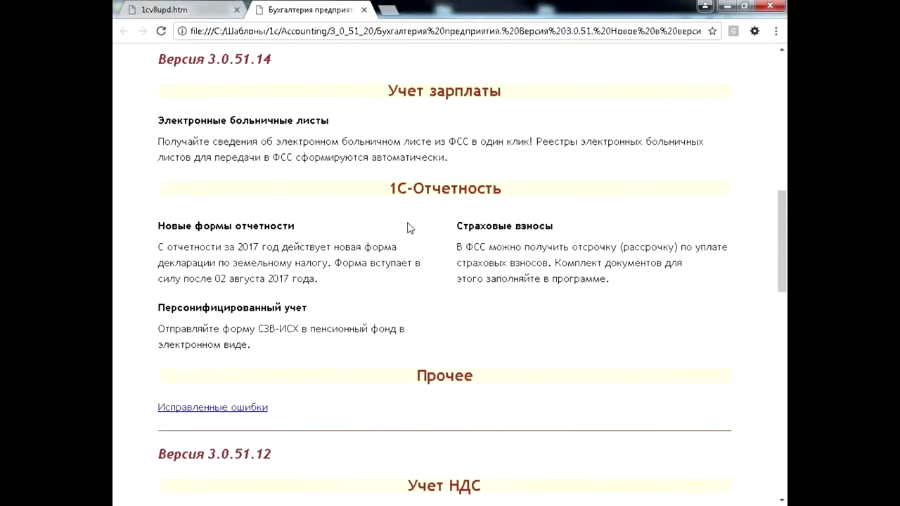
{"action": "scroll", "coordinate": [409, 227], "scroll_direction": "up", "scroll_amount": 5}
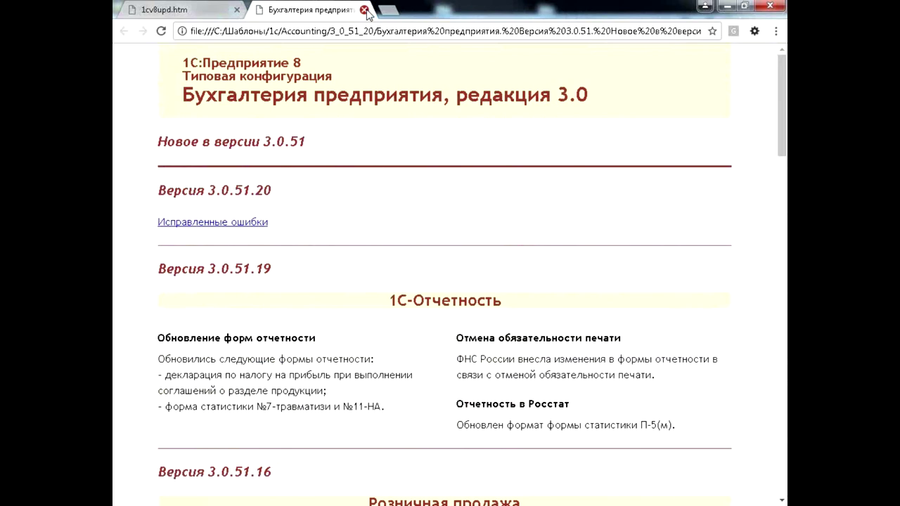
{"action": "left_click", "coordinate": [364, 10]}
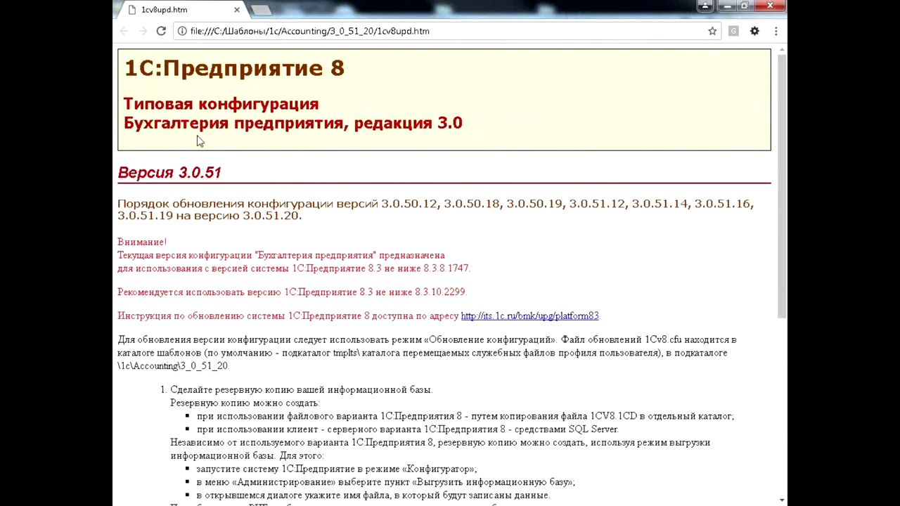
{"action": "scroll", "coordinate": [200, 140], "scroll_direction": "down", "scroll_amount": 5}
{"action": "scroll", "coordinate": [231, 233], "scroll_direction": "up", "scroll_amount": 5}
{"action": "left_click_drag", "start_coordinate": [382, 204], "coordinate": [301, 217]}
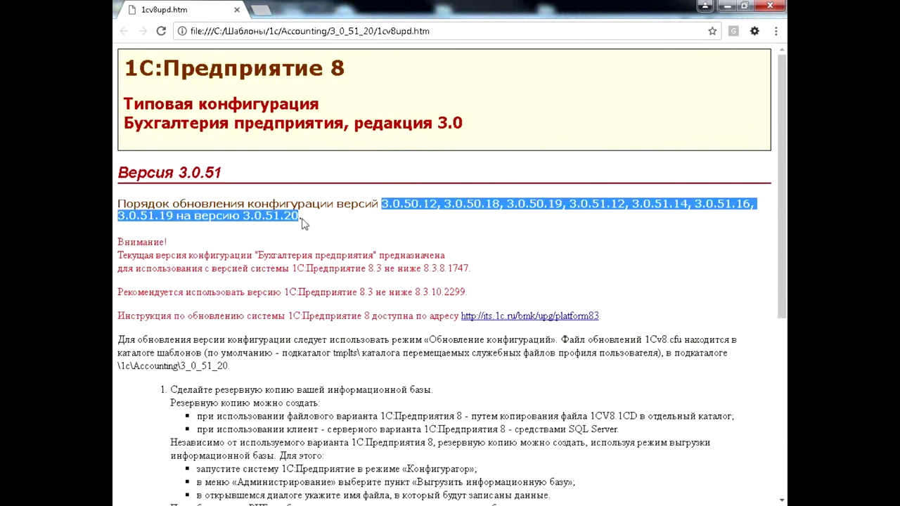
{"action": "left_click", "coordinate": [714, 205]}
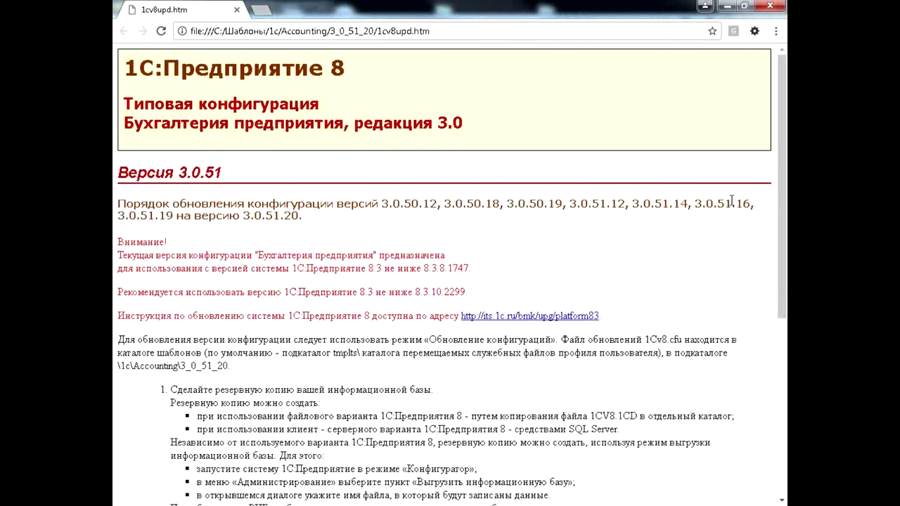